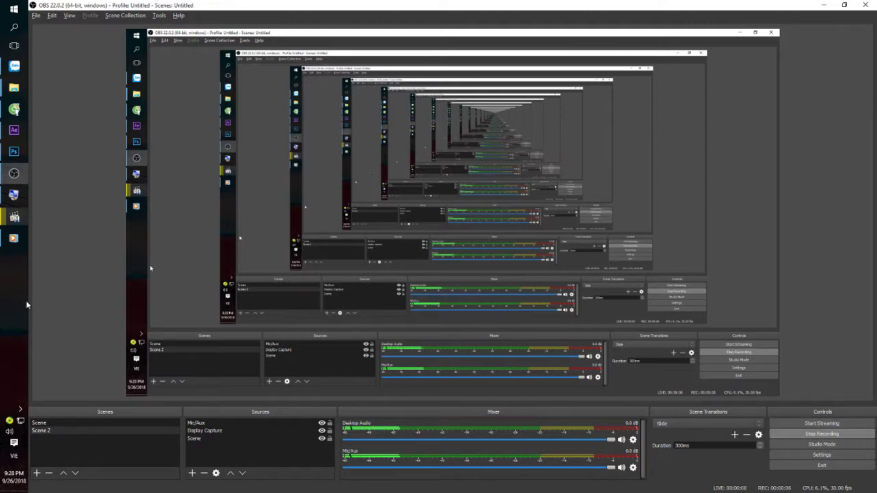
Bring the project forward, undo the accidental adjustment-layer shift, and move the playhead to 0;00;03;00
left_click(14, 130)
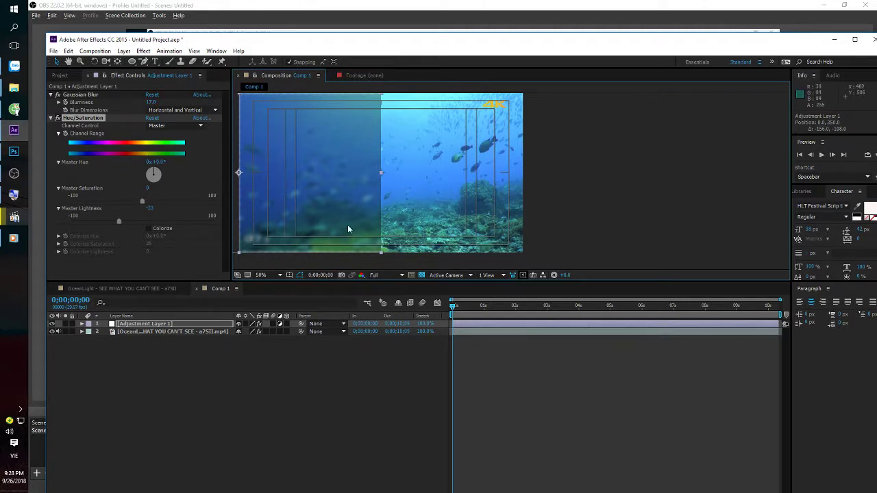
left_click_drag(348, 229, 403, 212)
key("ctrl+z")
left_click_drag(461, 306, 547, 316)
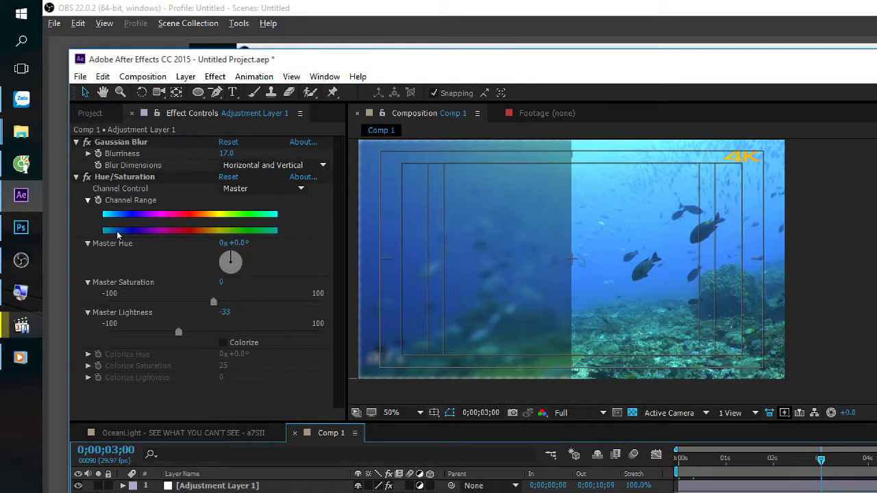
right_click(194, 381)
Add a text layer reading 'LED', enlarge it, and move it to the upper left
mouse_move(219, 388)
left_click(411, 410)
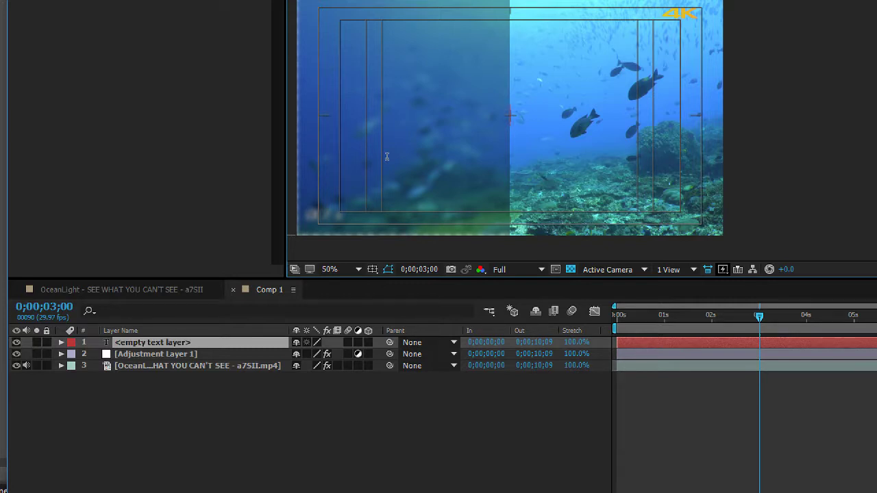
type("LED")
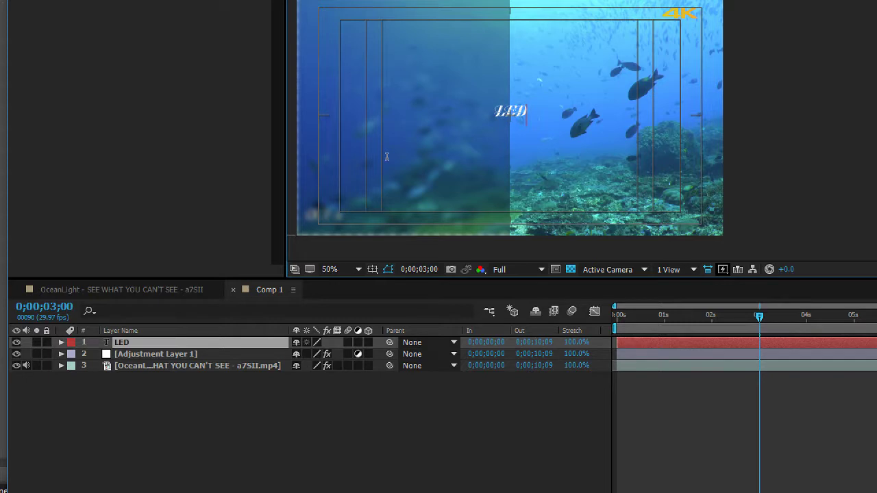
key("KP_Enter")
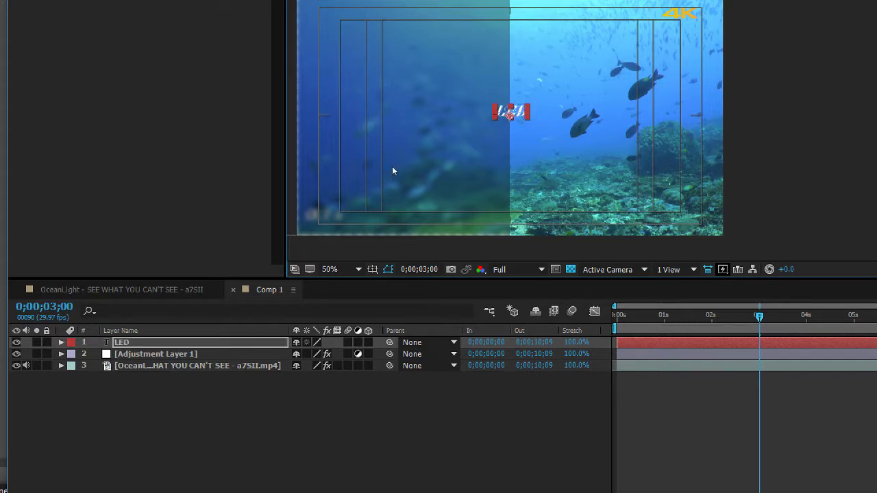
key("ctrl+shift+period")
key("ctrl+shift+period")
key("ctrl+shift+period")
key("ctrl+shift+period")
key("ctrl+shift+period")
key("Caps_Lock")
key("Caps_Lock")
left_click_drag(459, 153, 354, 151)
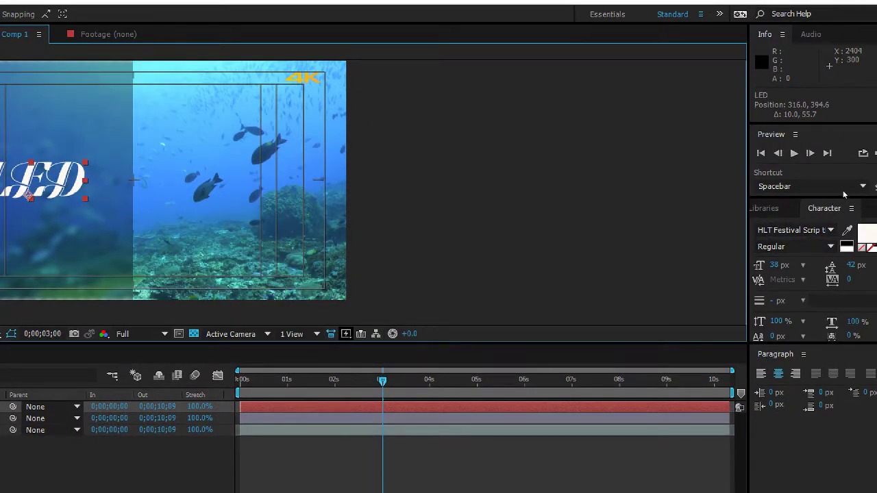
Float the Character panel and preview script fonts such as HLT Gioviale and HLT Mishka on LED
left_click_drag(836, 207, 533, 130)
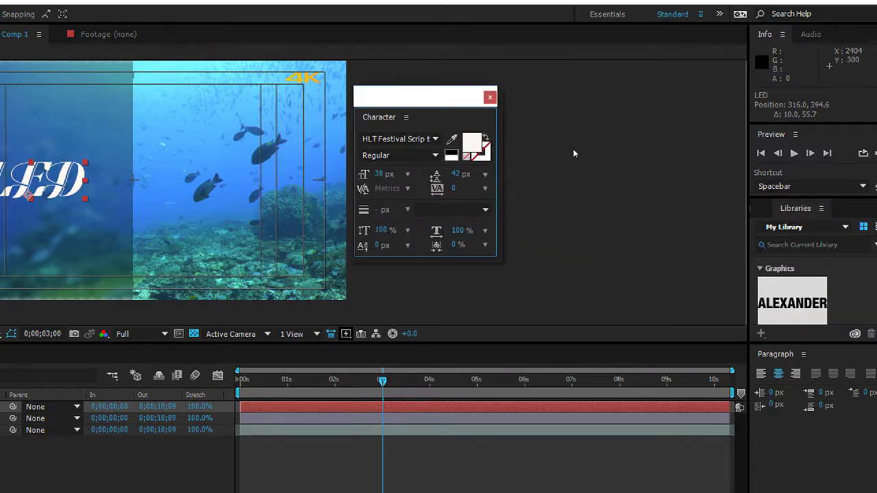
key("Down")
key("Down")
key("Down")
key("Return")
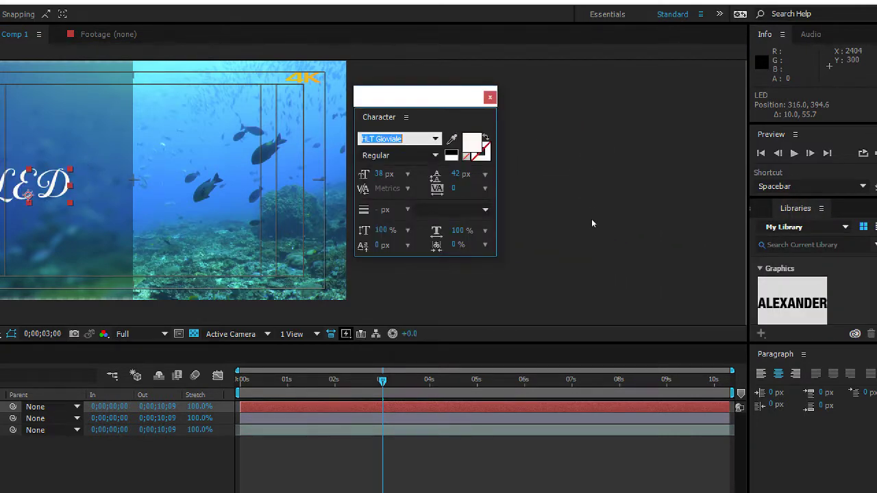
key("Down")
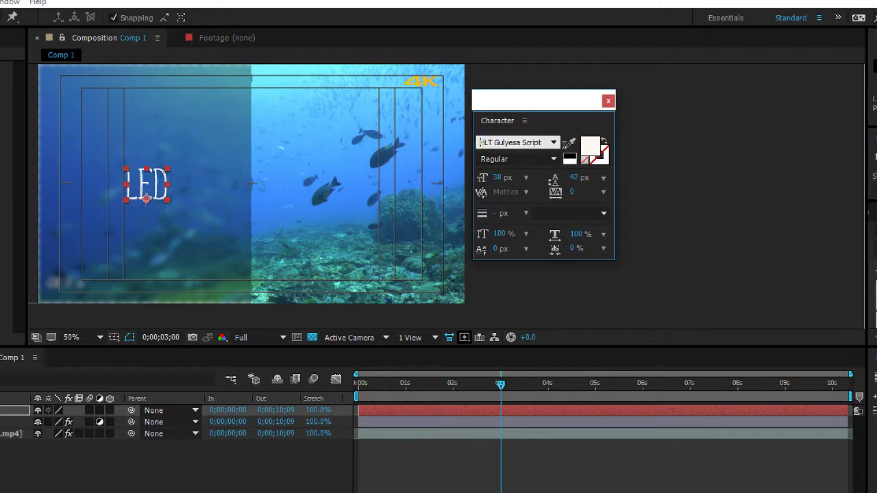
key("Down")
key("Up")
key("Down")
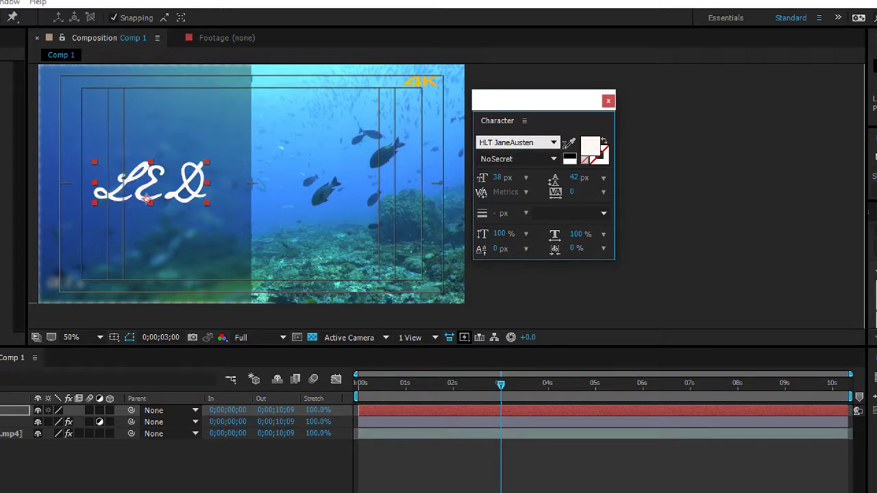
key("Down")
key("Down")
key("Down")
key("alt+Down")
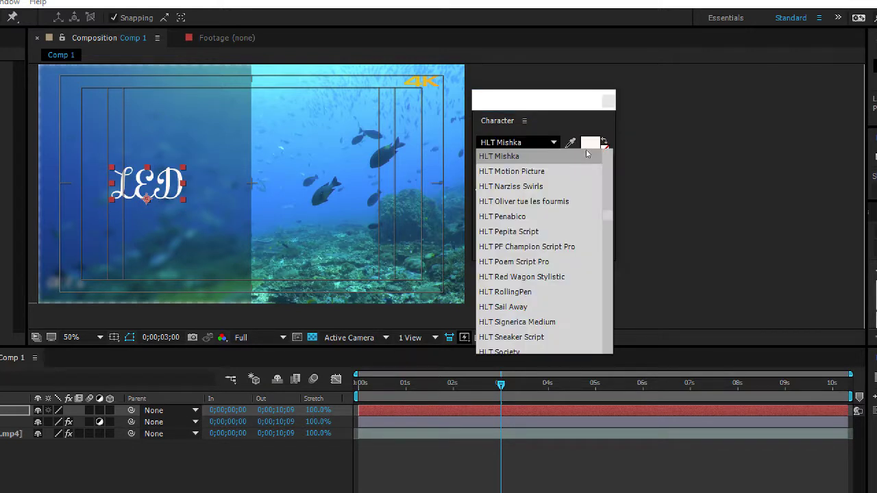
left_click(569, 186)
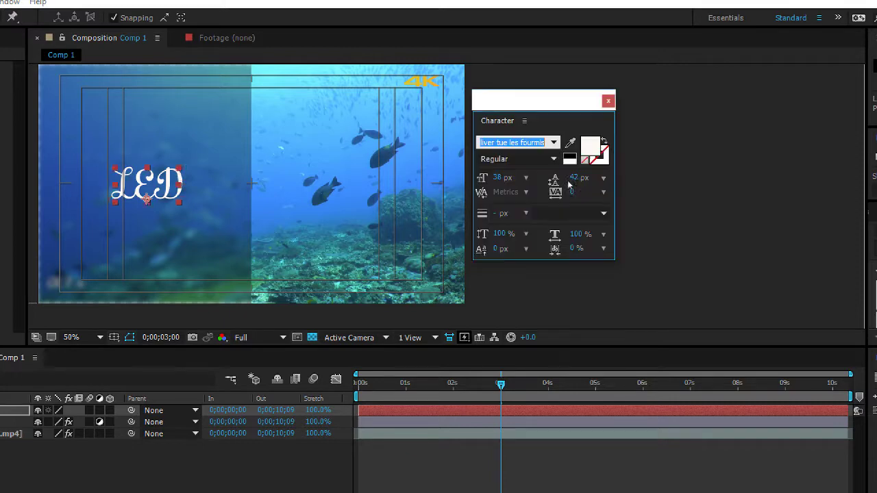
Keep cycling through fonts until LED is set in Hereabouts Bold
key("Up")
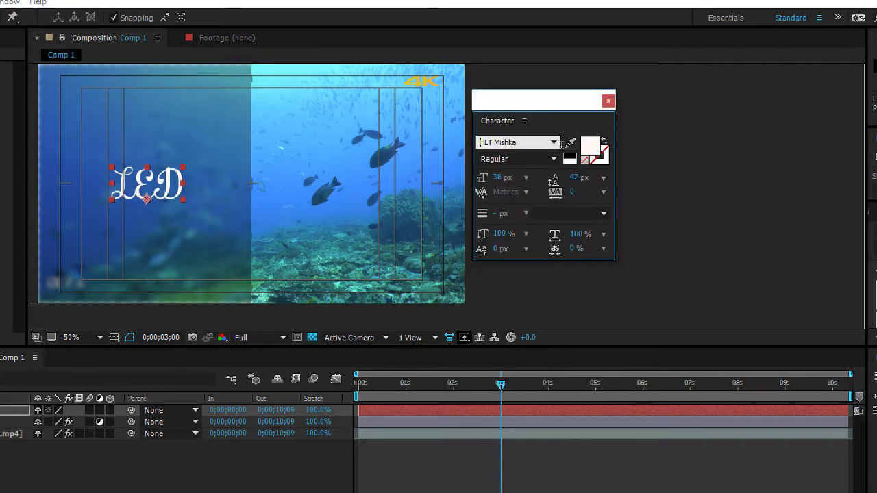
key("Up")
key("Up")
key("Up")
key("Up")
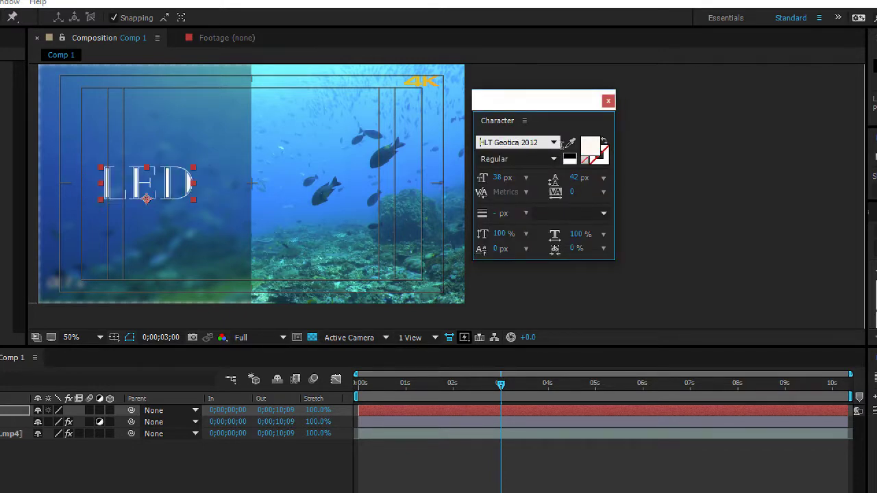
key("Up")
key("Up")
key("Up")
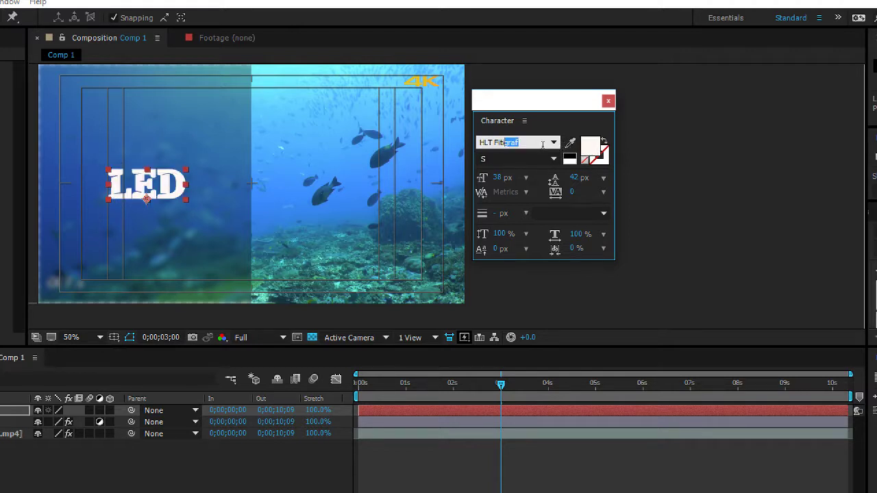
left_click(543, 144)
key("Down")
key("Down")
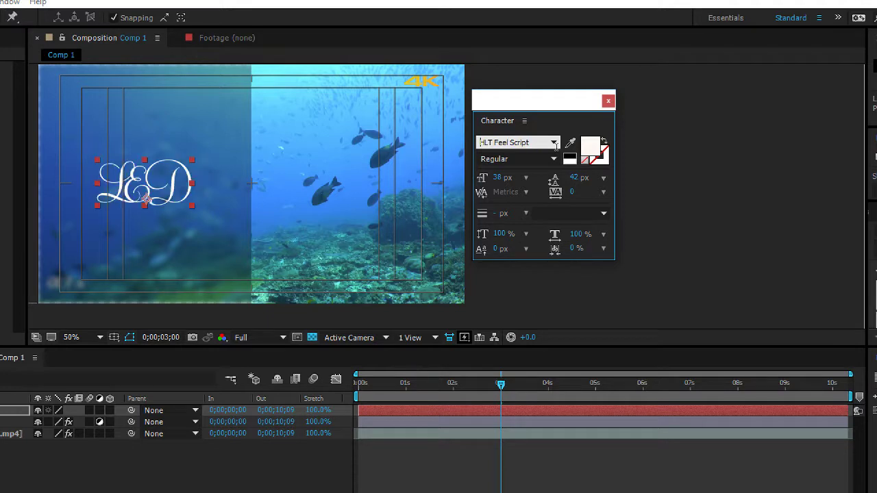
key("Down")
key("Down")
key("Up")
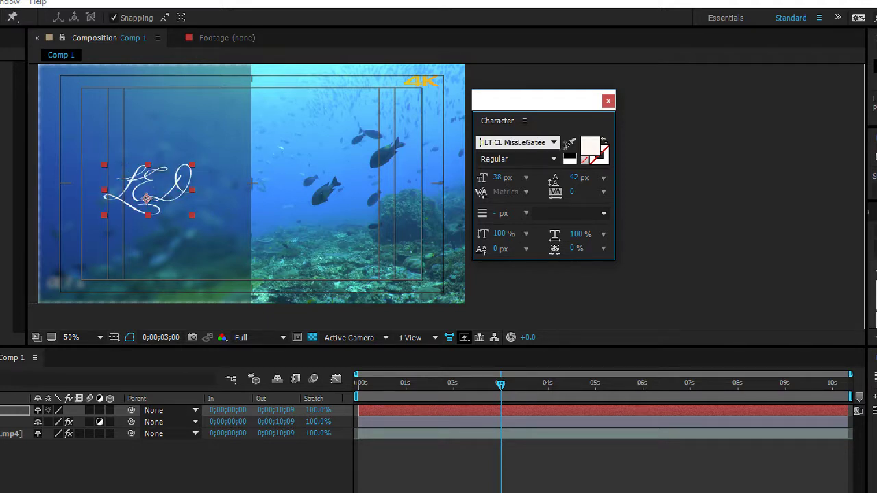
key("Up")
key("Up")
key("Up")
key("Up")
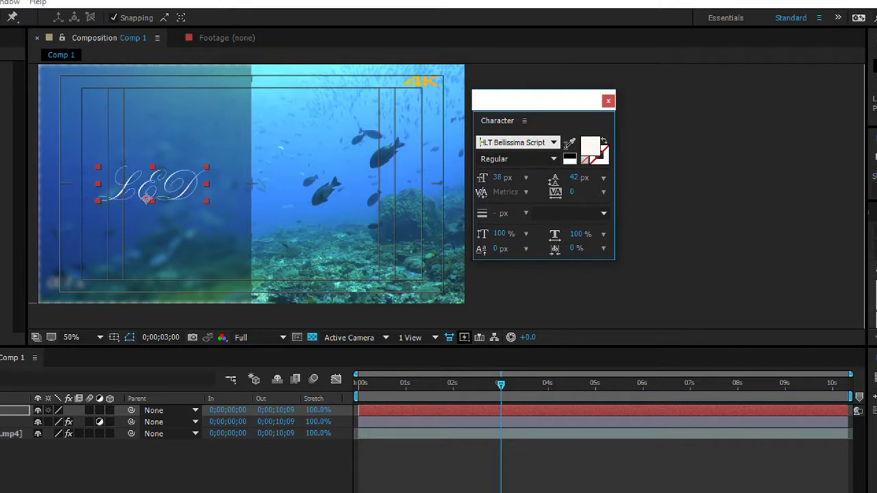
key("Up")
key("Up")
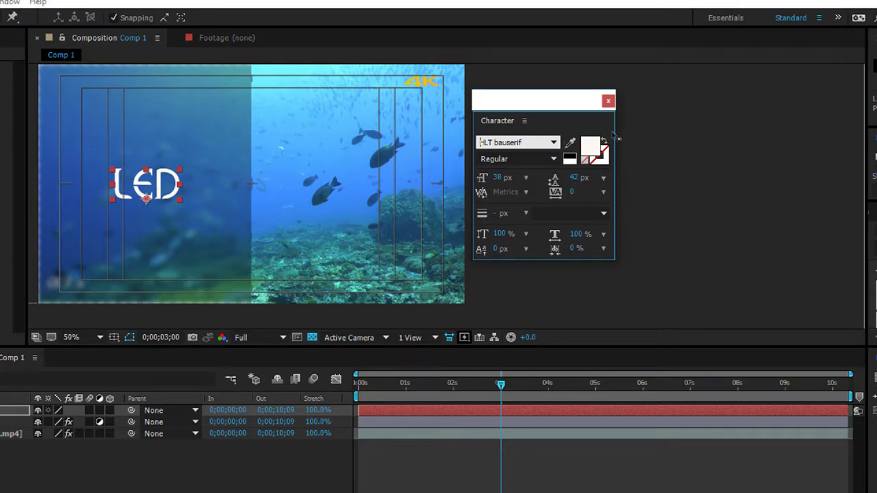
key("Up")
key("Up")
key("Up")
key("Up")
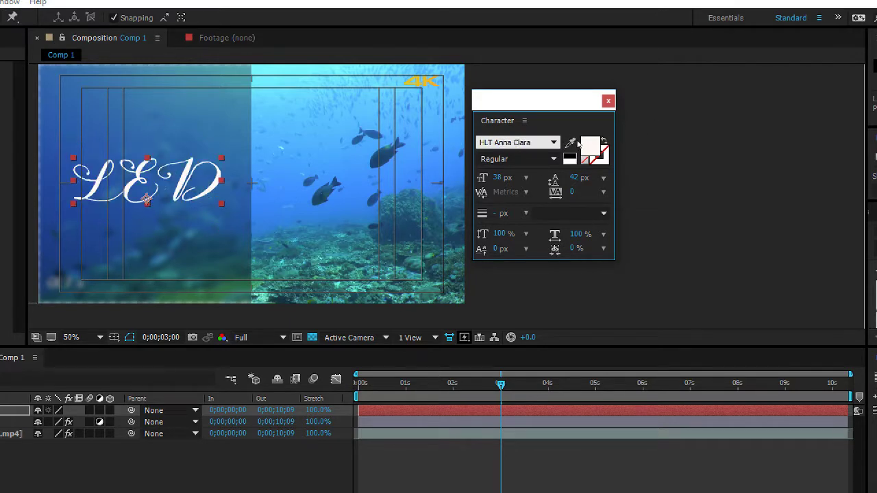
key("Up")
key("Up")
key("Up")
key("Up")
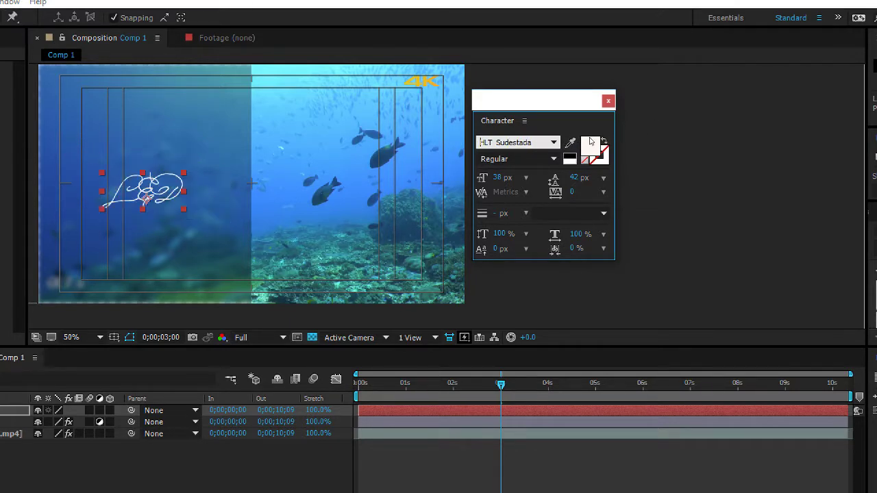
key("Up")
key("Up")
left_click(653, 135)
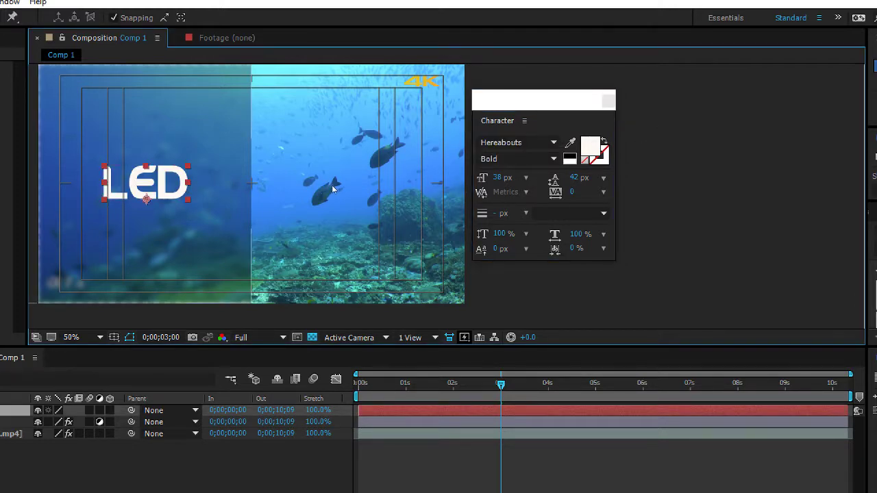
Duplicate the LED layer, move the copy to the right half, and change its text to 'ultra hd'
key("ctrl+d")
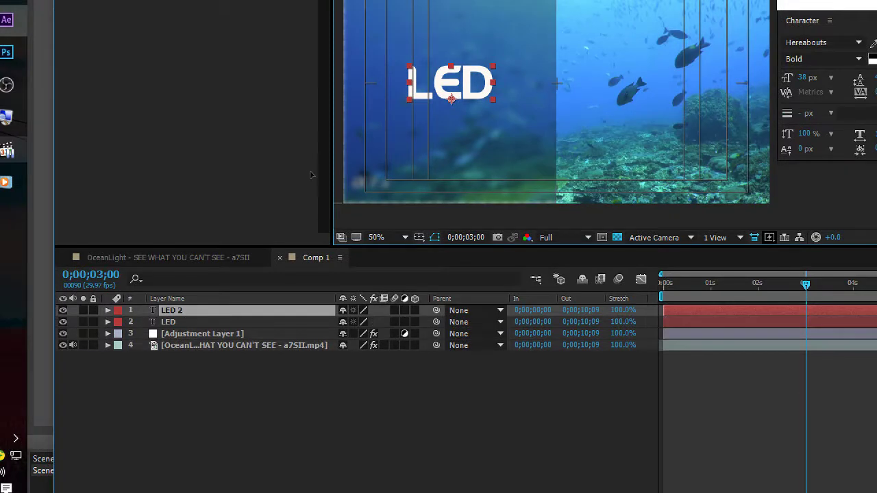
left_click_drag(450, 82, 680, 82)
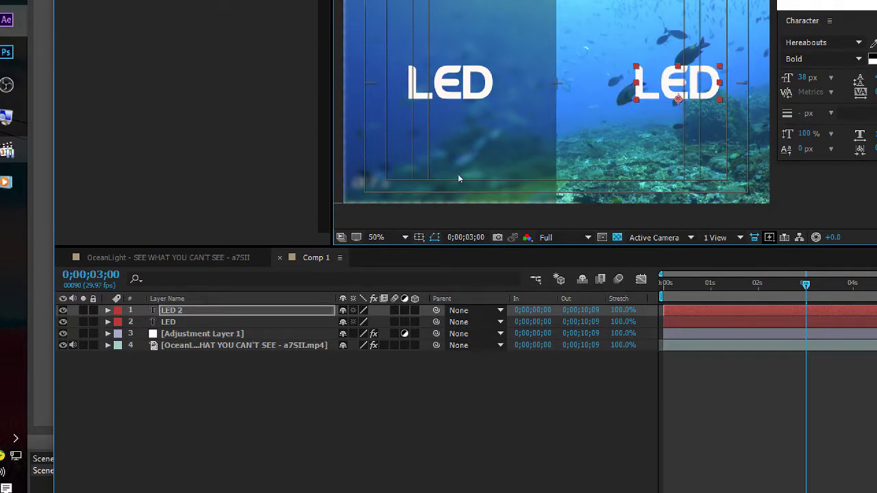
key("ctrl+t")
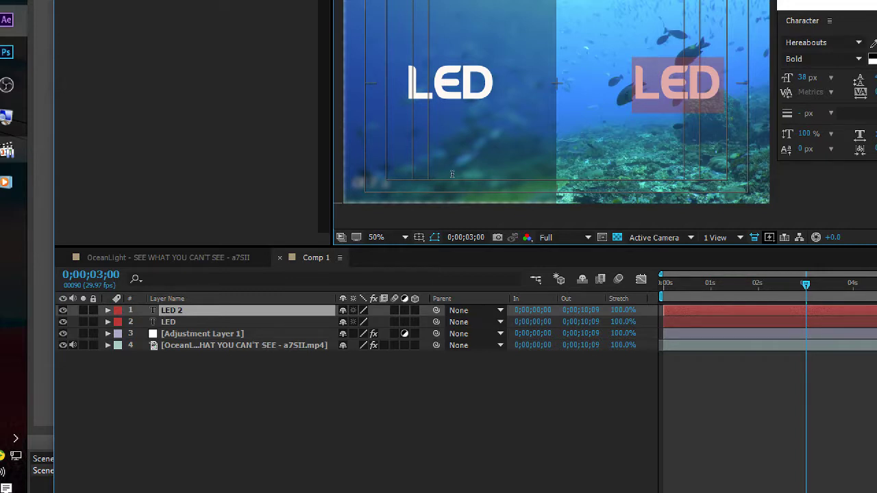
type("ult")
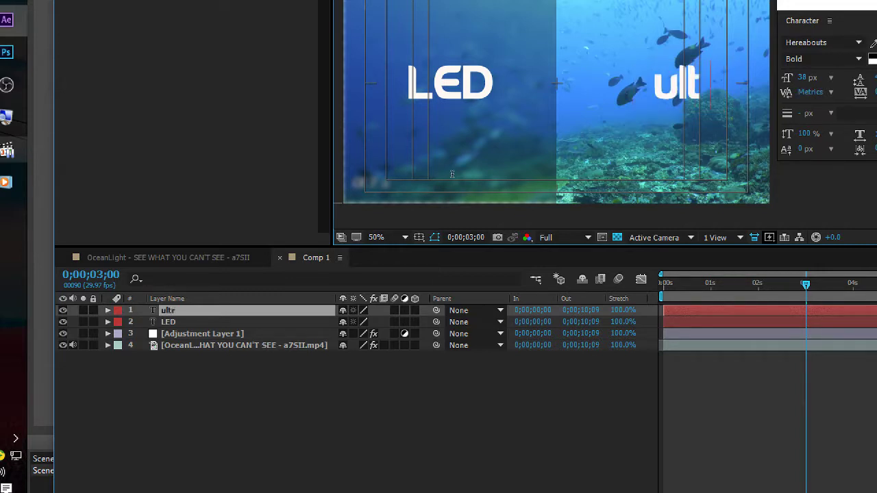
type("ra h")
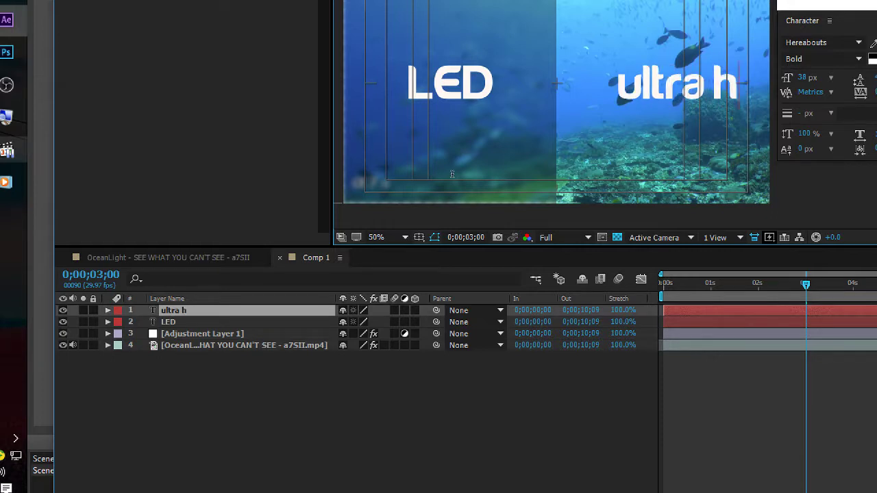
type("d")
key("Escape")
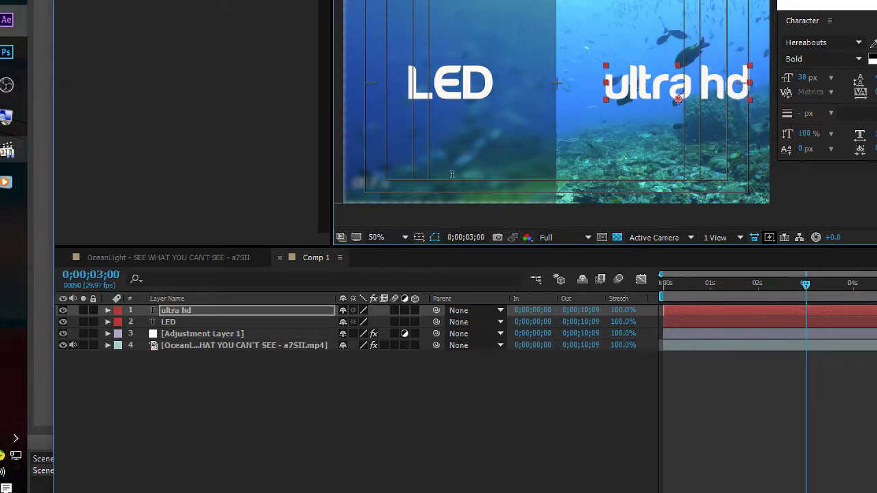
left_click(301, 396)
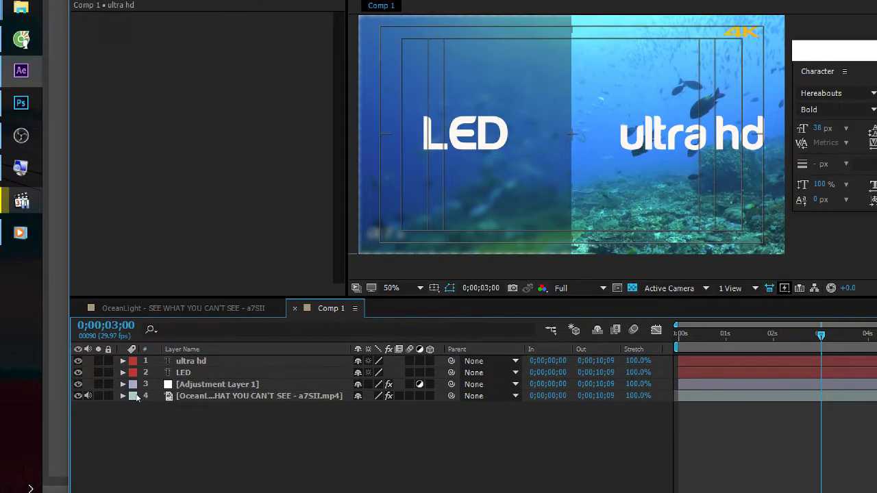
Create a new near-white solid layer with colour FFFFFE
right_click(170, 455)
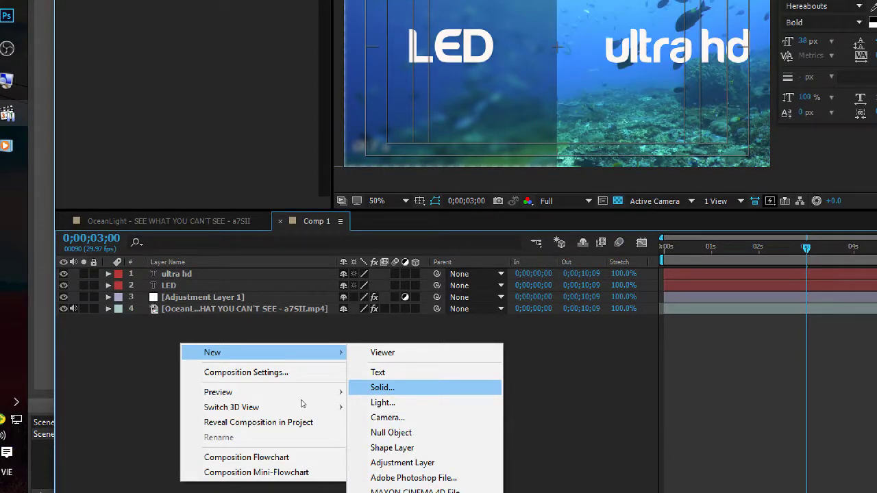
key("Return")
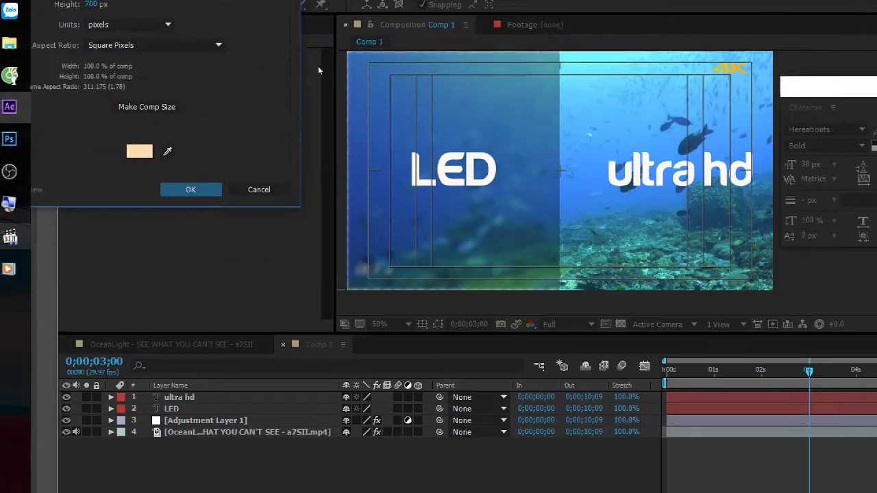
left_click(140, 156)
type("fffffe")
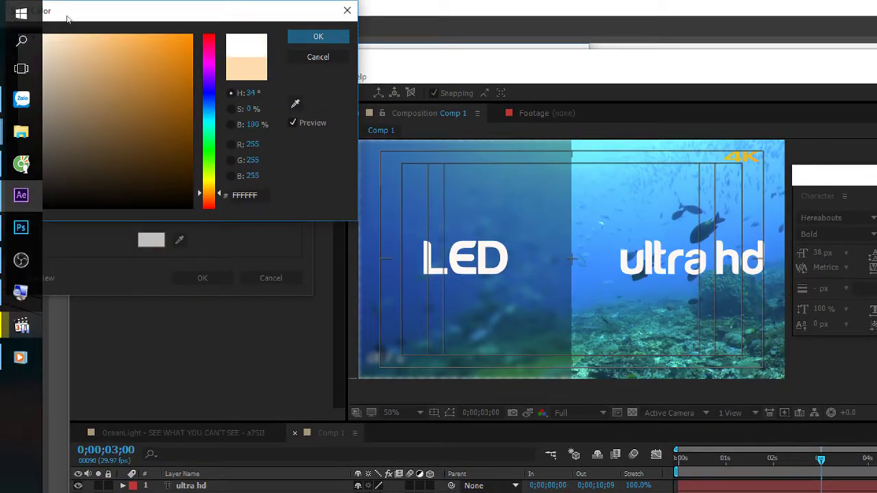
key("Return")
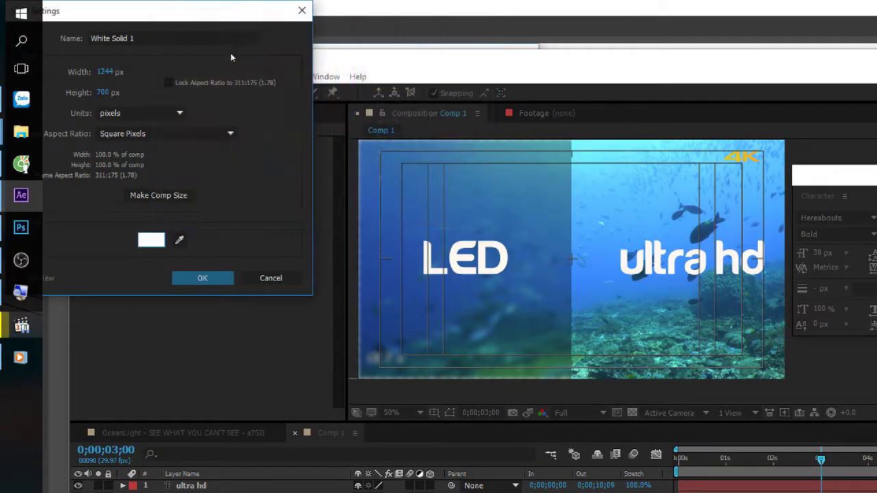
key("Return")
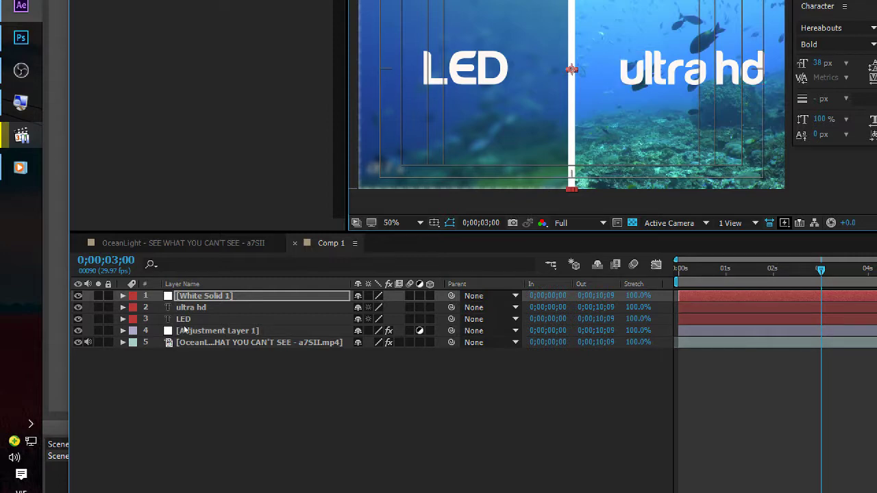
Recolour the solid to FE0000 red so it becomes Red Solid 1
key("ctrl+shift+y")
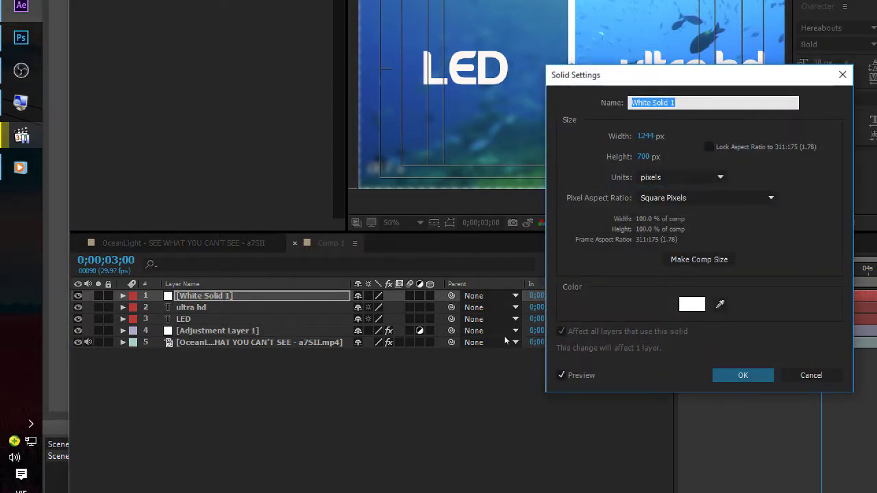
left_click(692, 304)
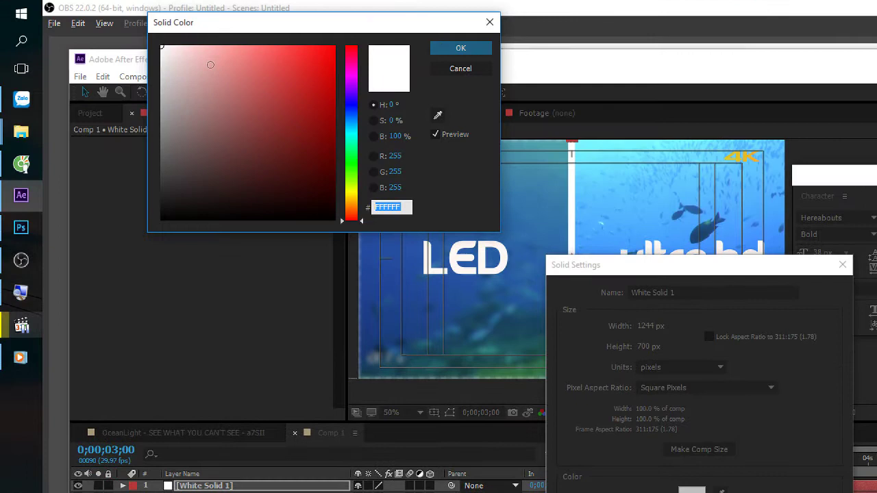
left_click(334, 47)
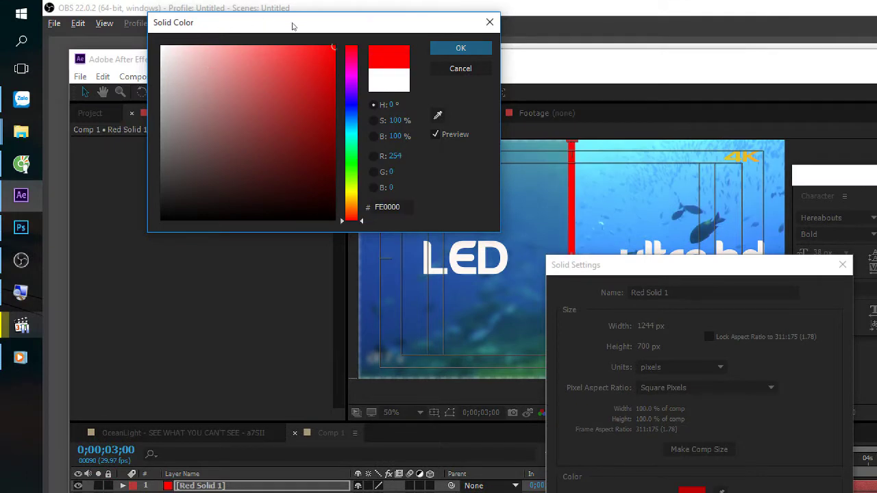
key("Return")
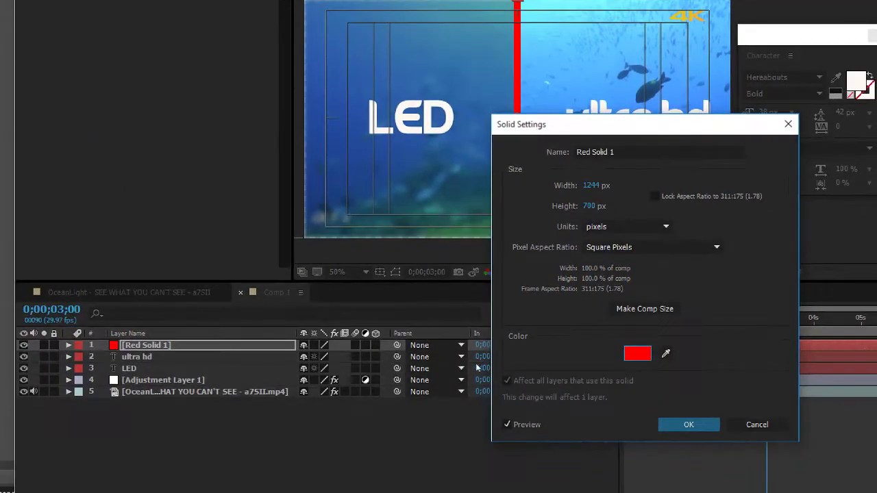
key("Return")
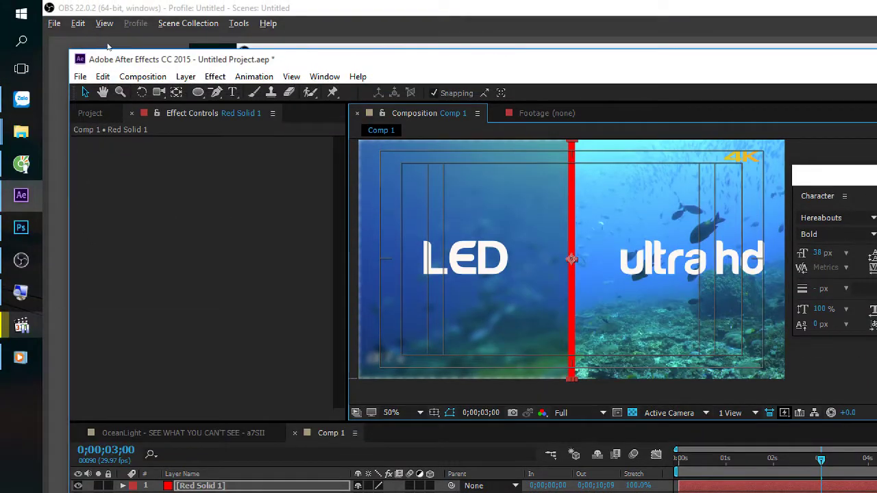
key("alt+l")
key("Down")
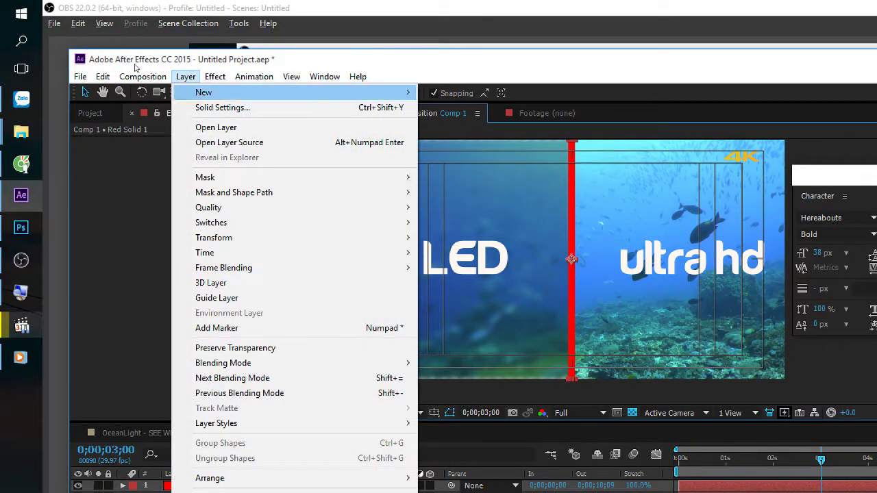
key("Down")
key("Up")
key("Right")
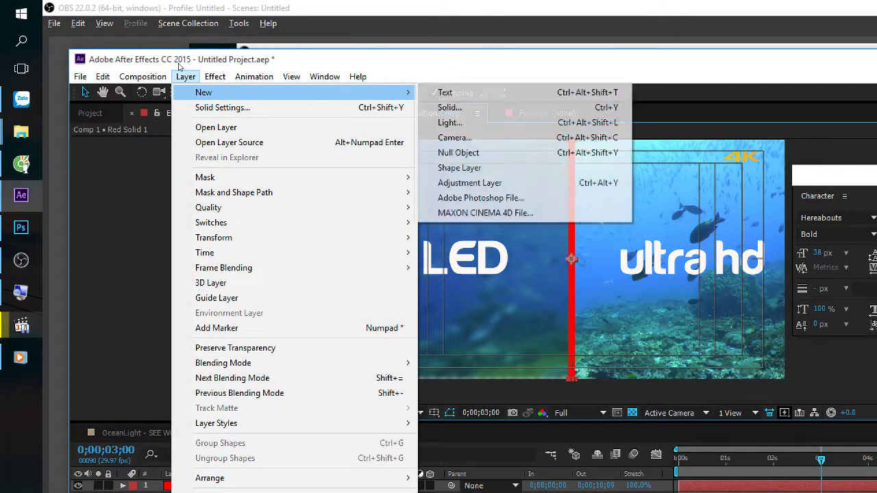
key("Down")
key("Down")
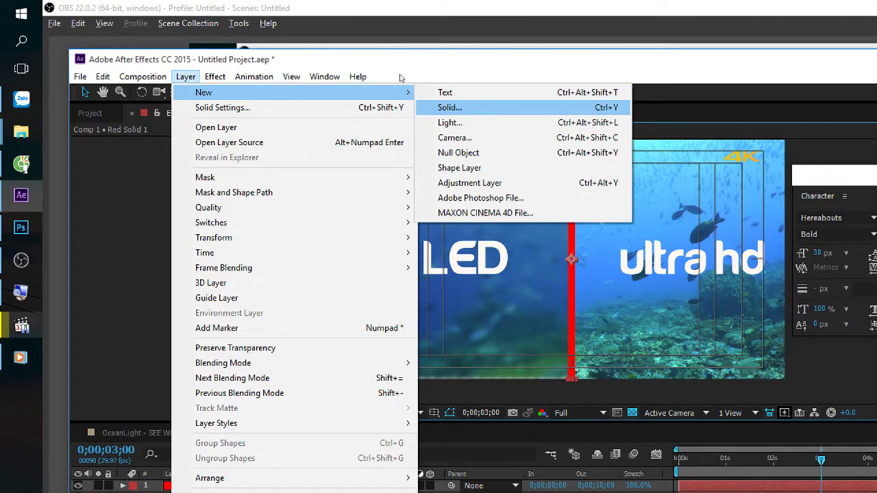
key("Up")
key("Left")
key("Down")
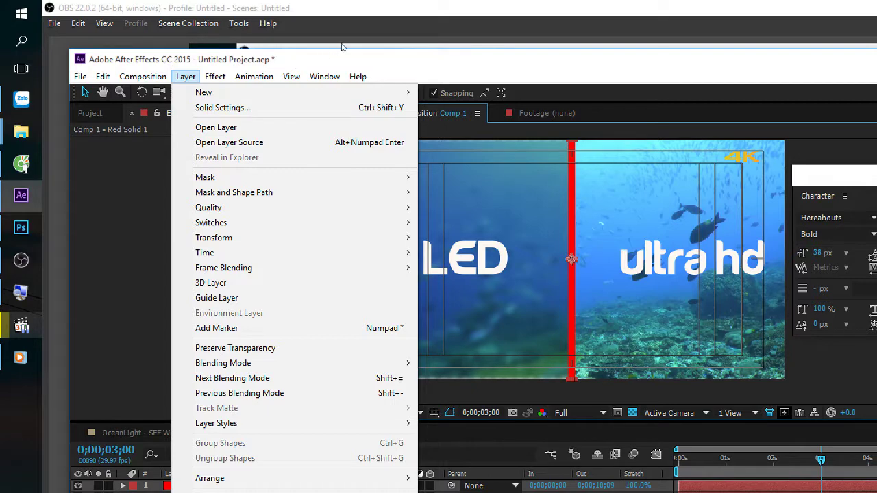
key("Escape")
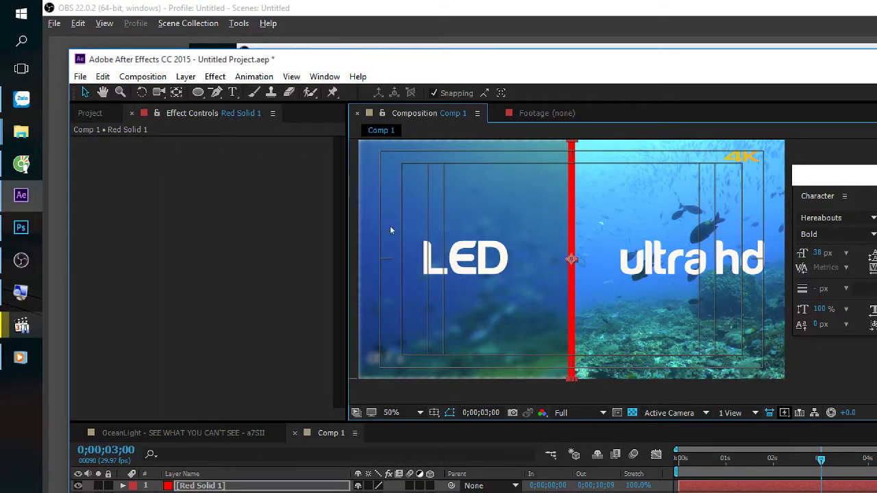
key("ctrl+y")
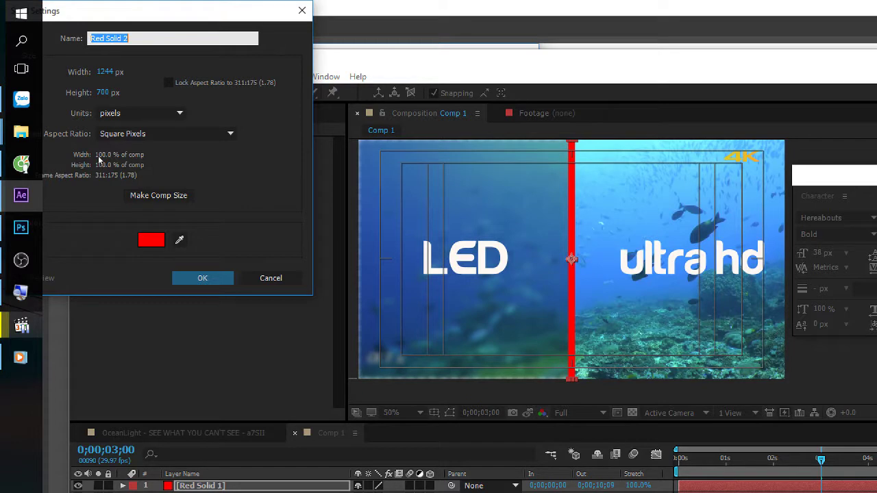
left_click(151, 239)
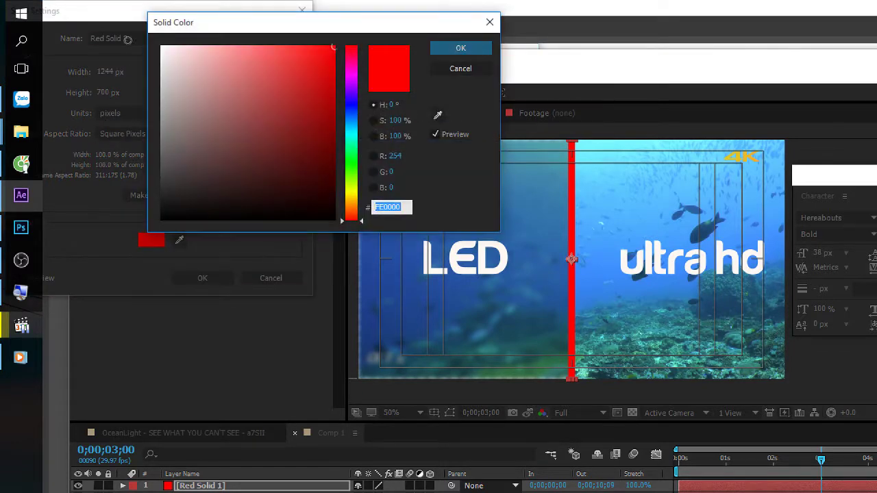
type("ffffff")
key("Return")
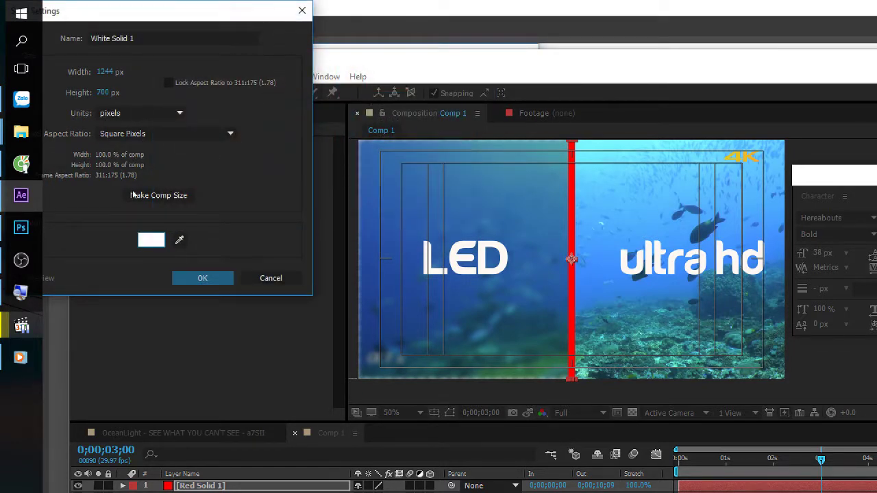
key("Return")
Delete the extra white solid and recolour Red Solid 1 to FFFFFF white
key("Delete")
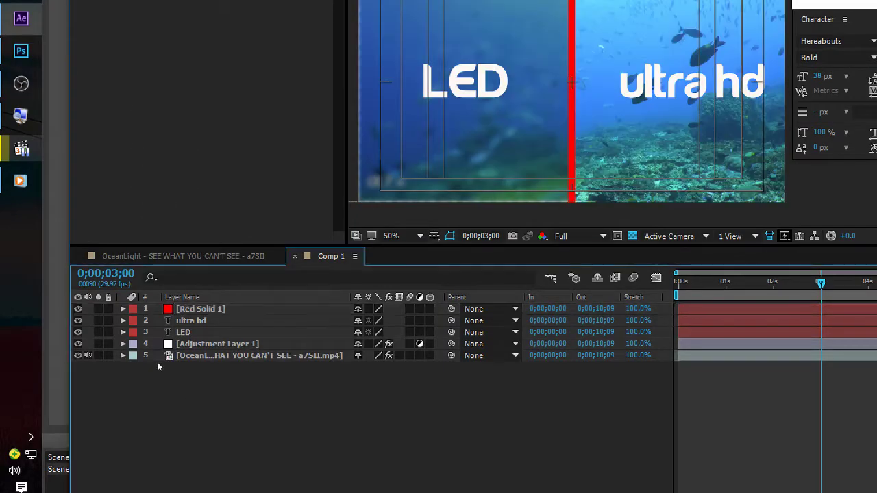
left_click(182, 473)
key("ctrl+shift+y")
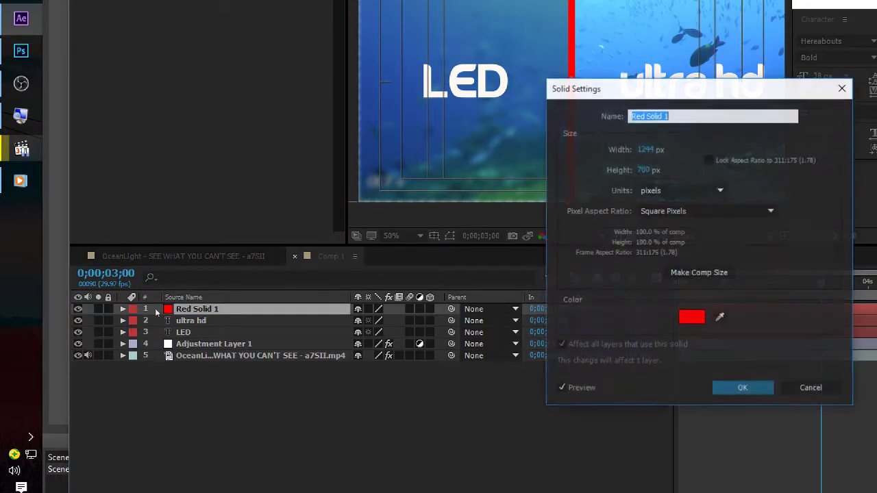
left_click(690, 317)
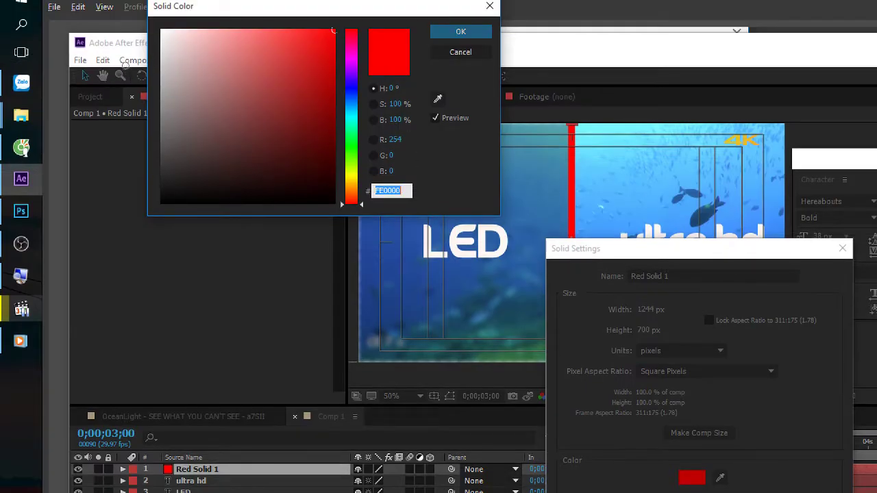
type("FFFFFF")
key("Return")
key("Return")
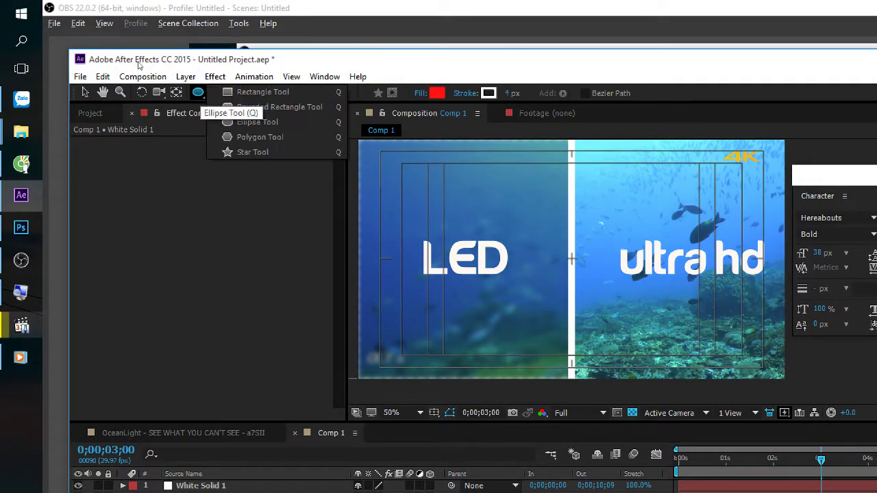
Draw a rectangle over the LED text with a white FFFFFF fill and no stroke
left_click_drag(198, 93, 243, 89)
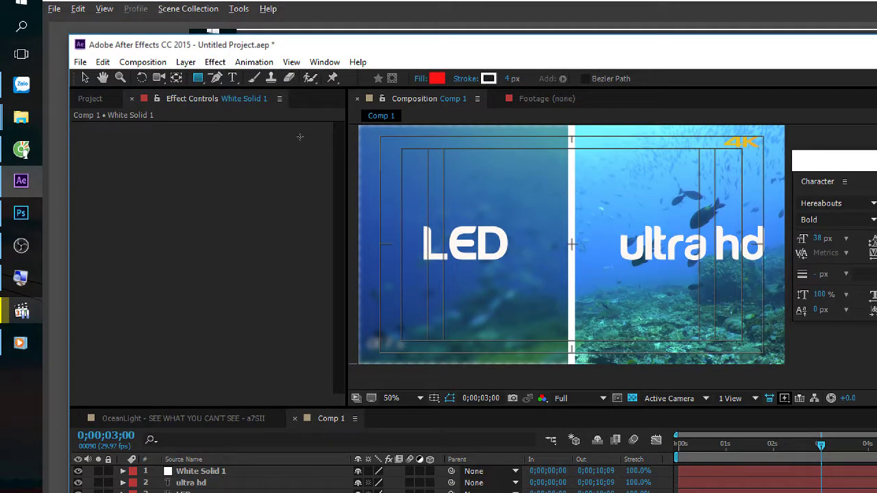
left_click_drag(446, 181, 486, 340)
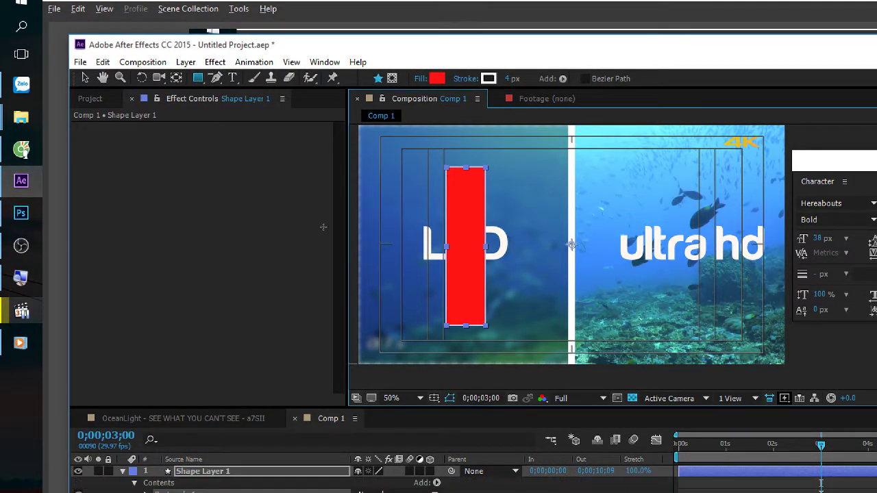
left_click(436, 78)
type("FFFFFF")
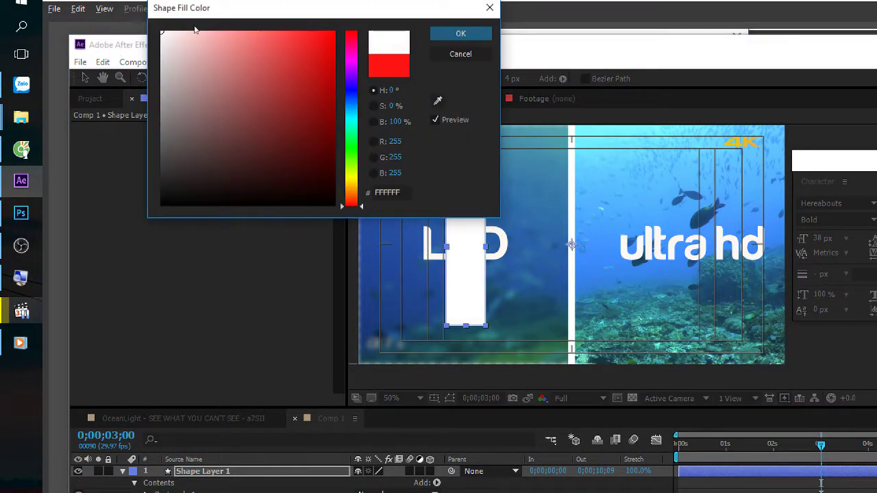
key("Return")
left_click(420, 78)
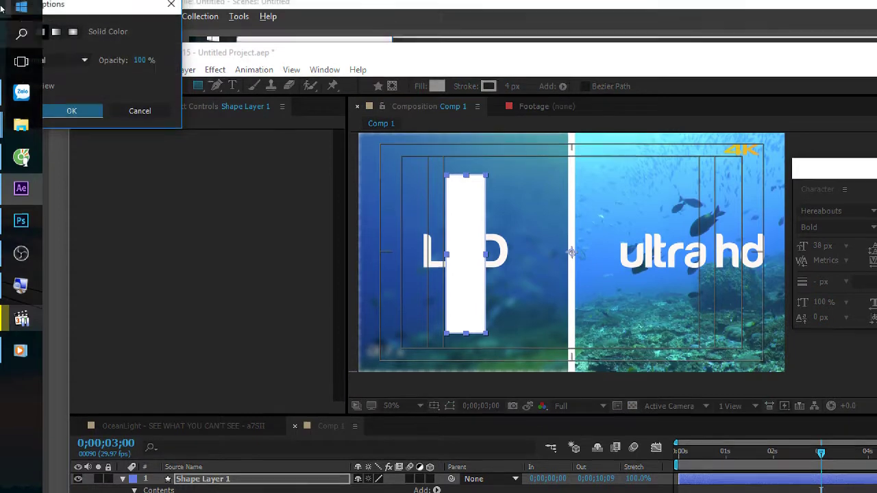
left_click(466, 88)
left_click(142, 47)
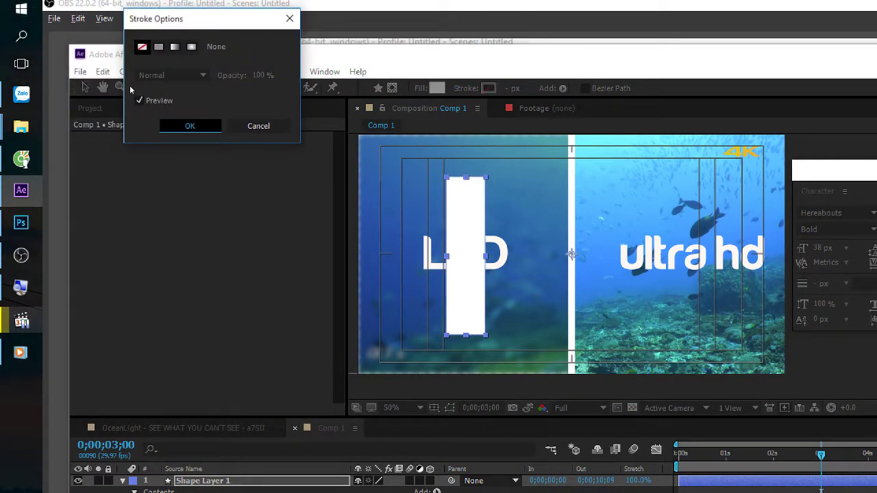
left_click(191, 125)
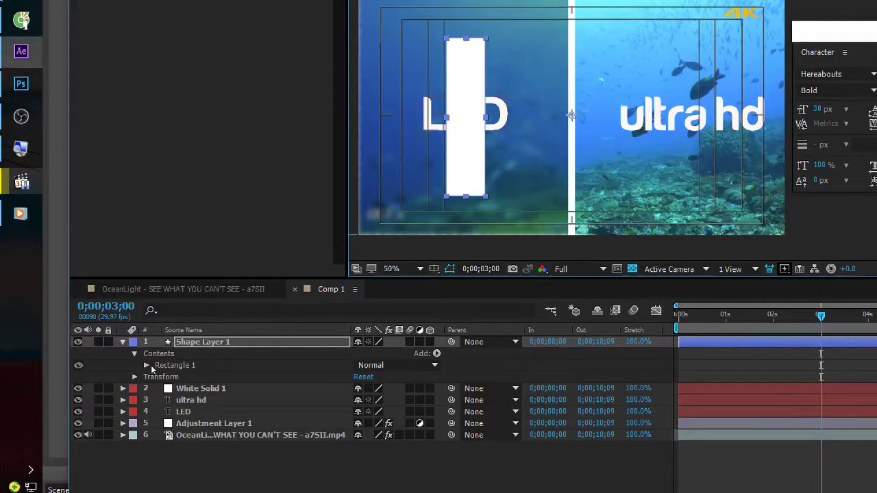
Collapse Shape Layer 1 and briefly reveal White Solid 1's properties
key("ctrl+grave")
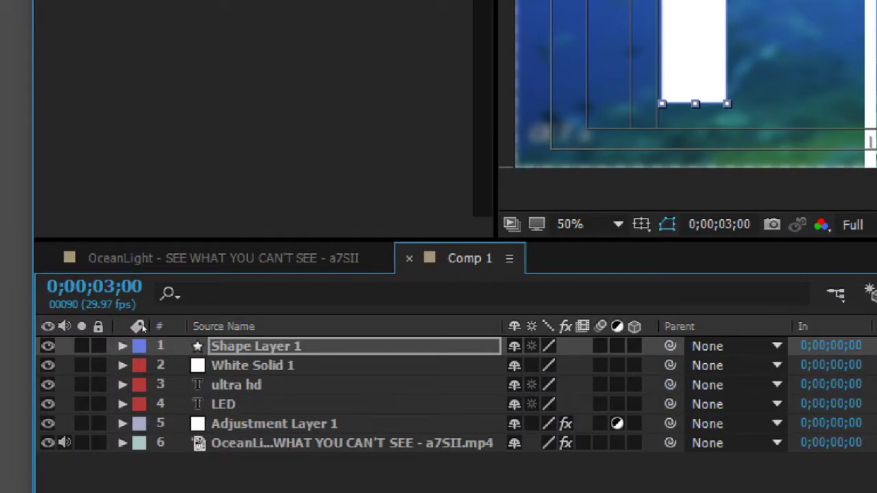
key("Return")
key("ctrl+Down")
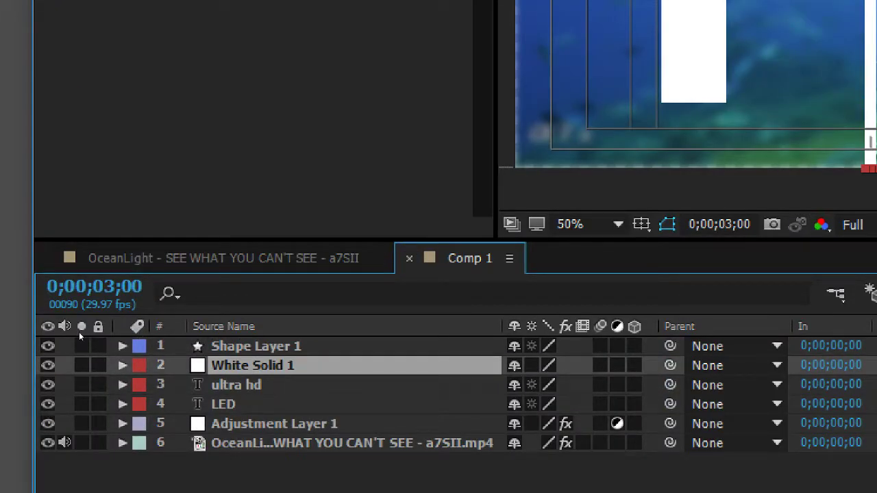
key("ctrl+grave")
key("Return")
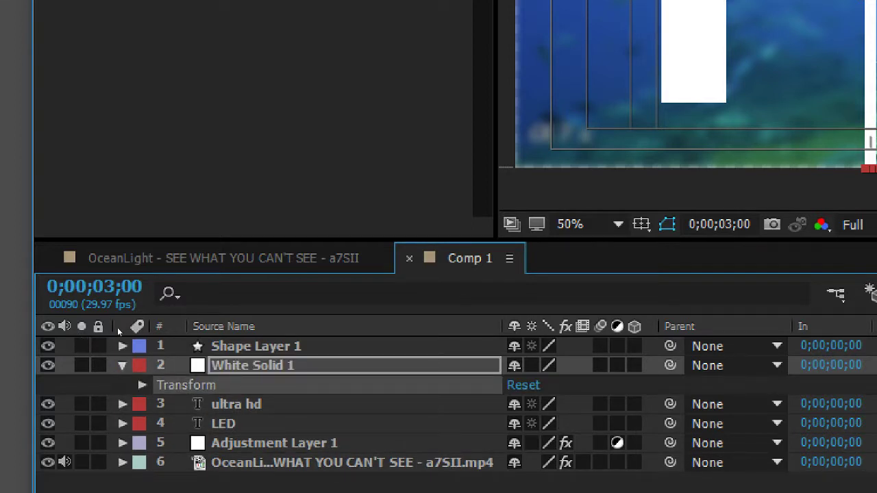
key("Return")
Expand Shape Layer 1's Rectangle 1, Stroke 1, Fill 1 and Transform groups to review them
key("ctrl+Up")
key("ctrl+grave")
key("Return")
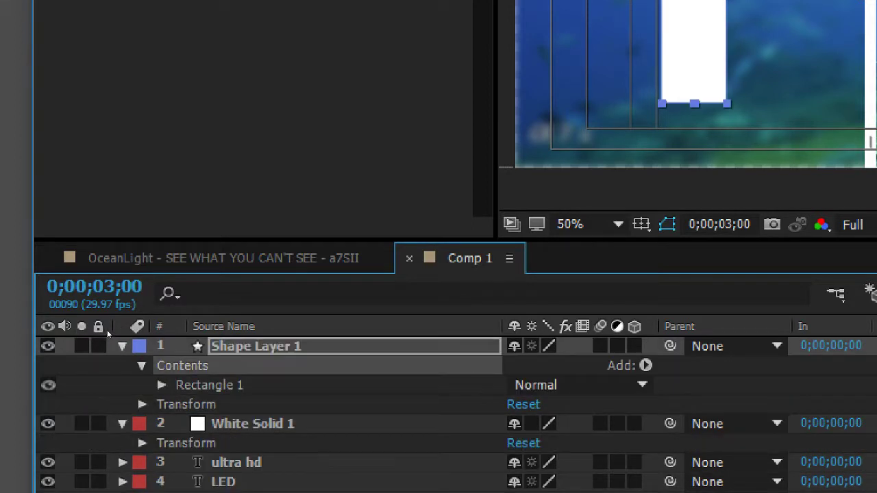
key("Down")
key("Down")
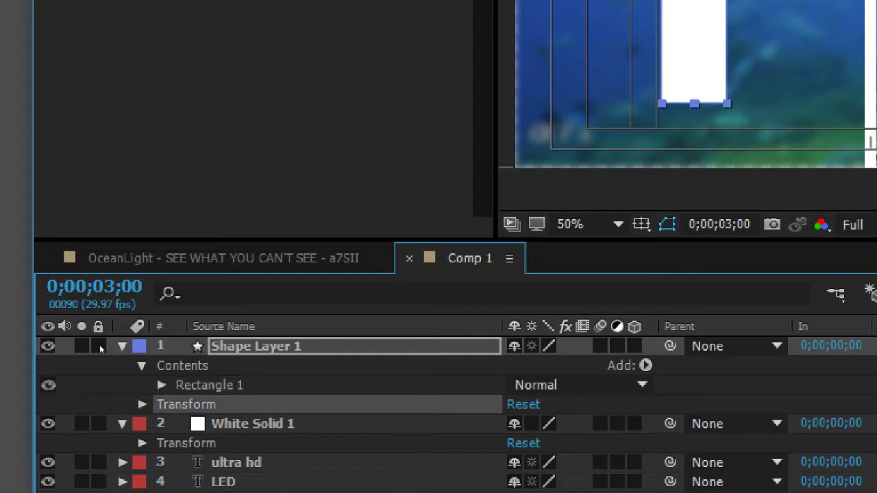
key("ctrl+grave")
key("ctrl+grave")
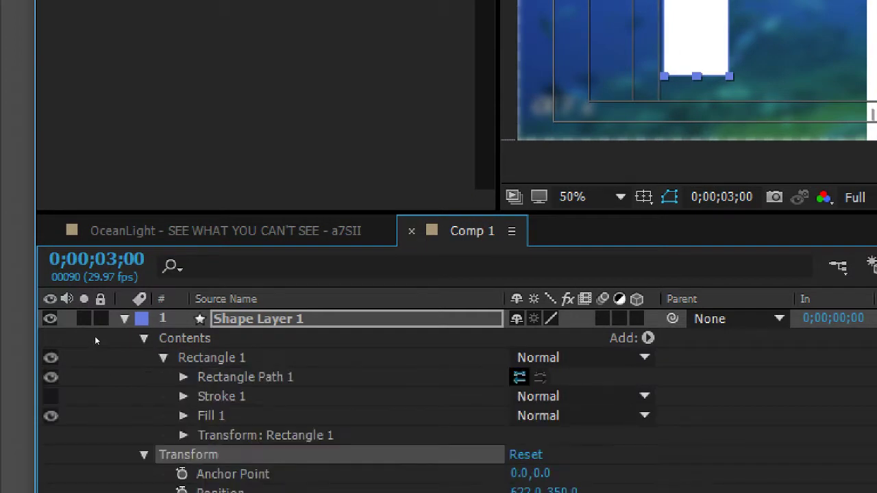
key("ctrl+grave")
key("ctrl+grave")
key("ctrl+grave")
key("ctrl+grave")
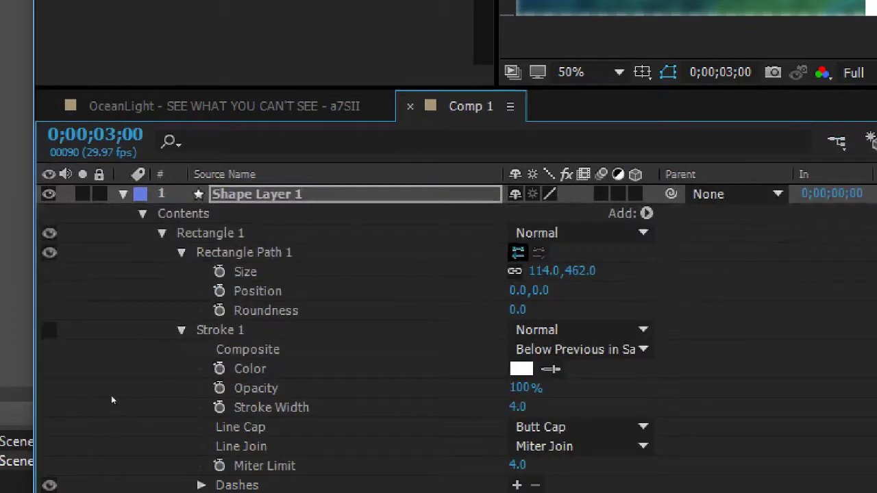
key("ctrl+grave")
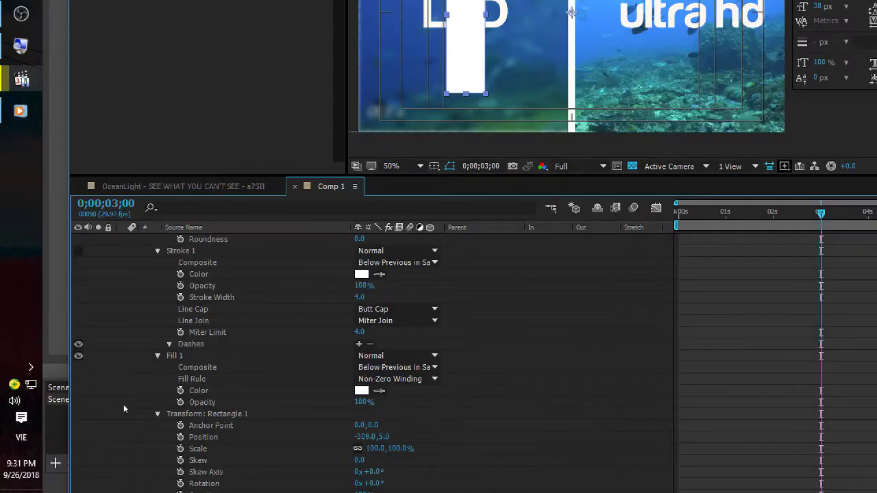
scroll(121, 322, "up", 3)
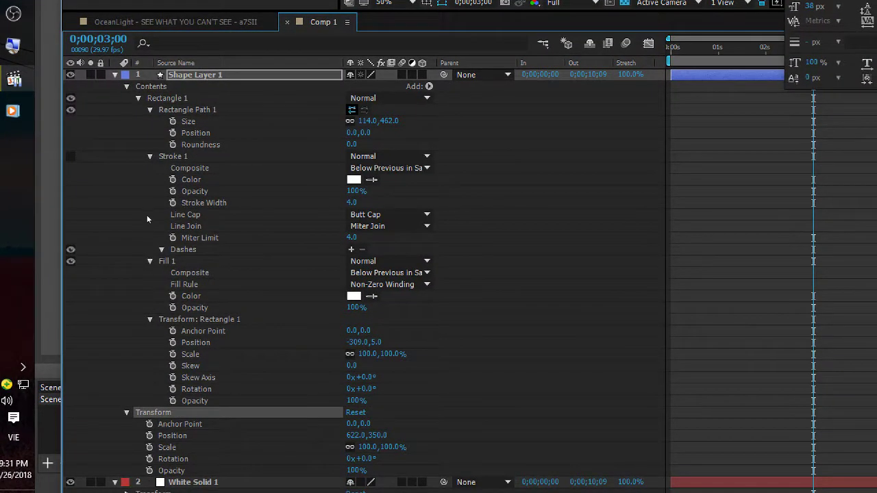
scroll(172, 357, "down", 1)
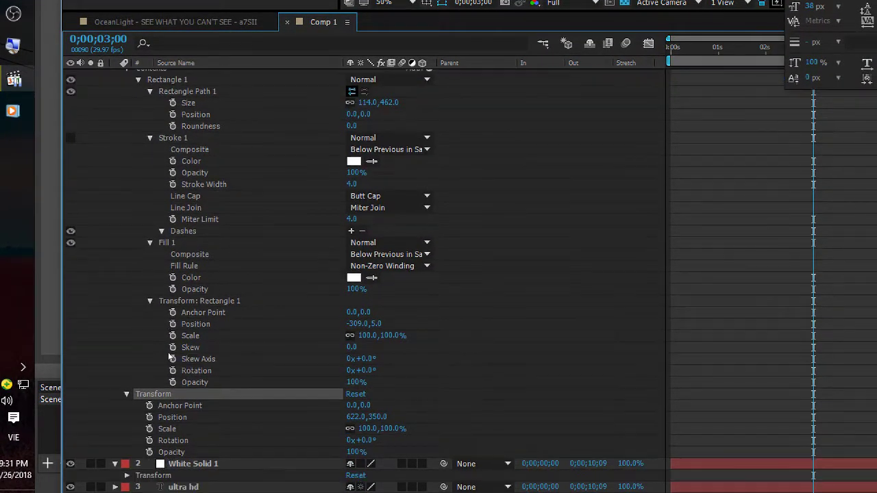
scroll(116, 247, "up", 1)
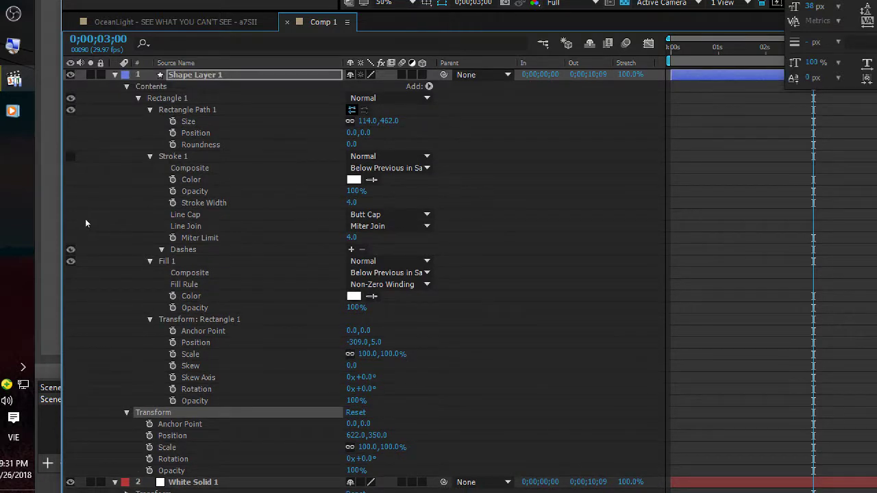
Check White Solid 1's Anchor Point, then delete Shape Layer 1 from Comp 1
key("u")
key("ctrl+Down")
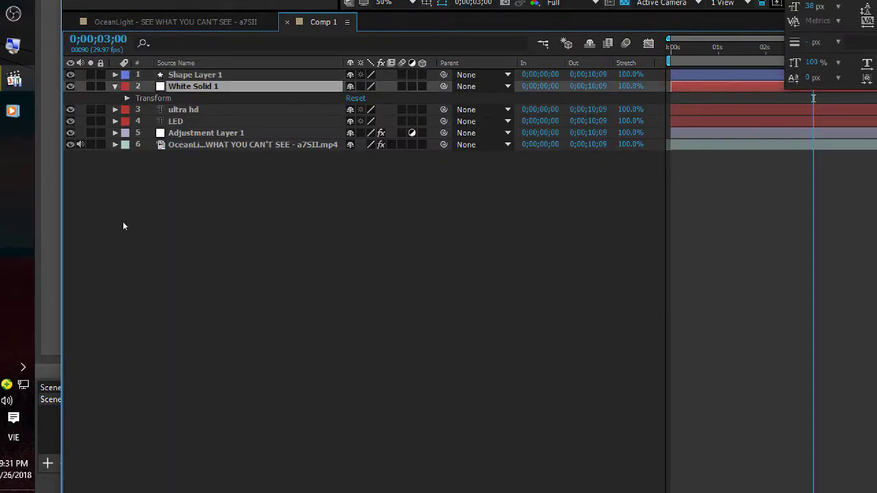
key("ctrl+Right")
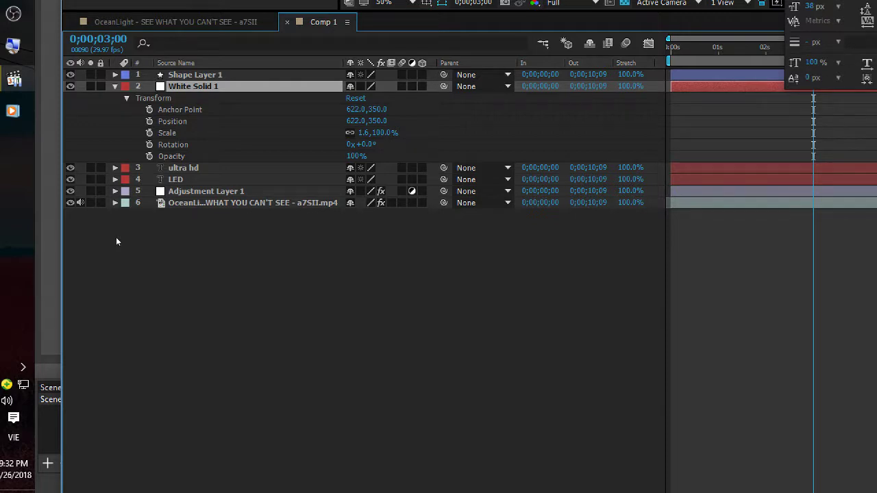
key("Down")
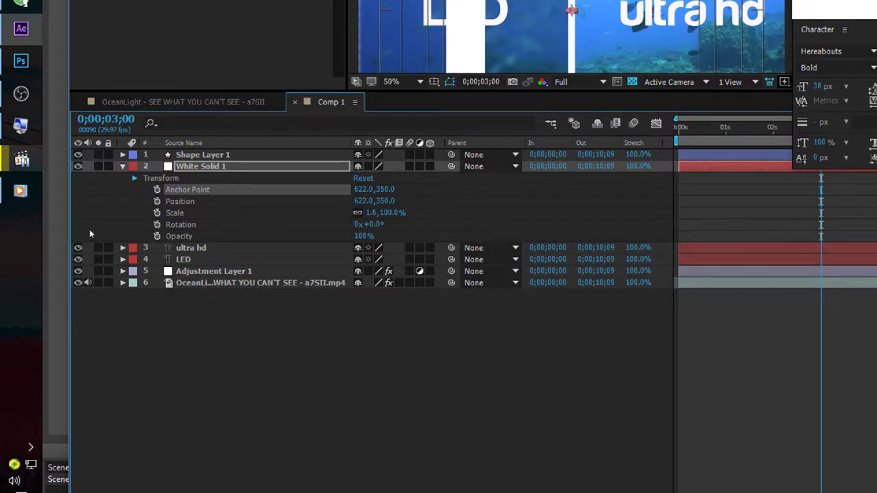
key("Left")
key("ctrl+Up")
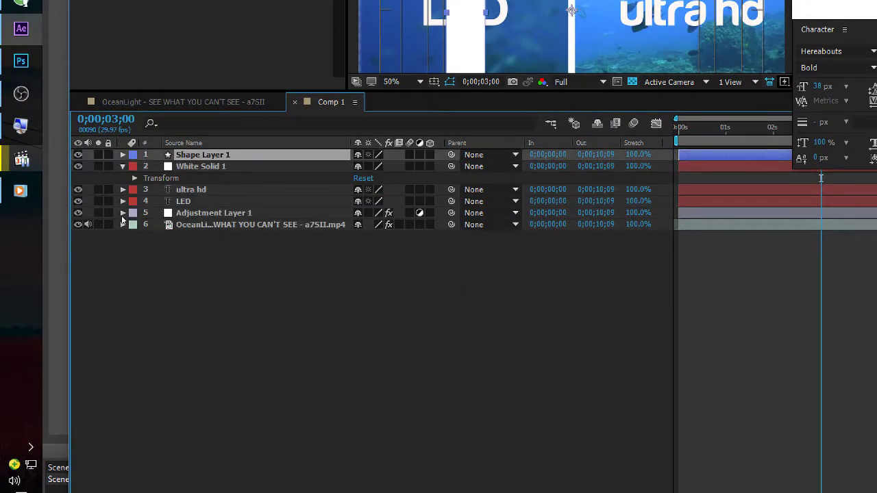
key("Delete")
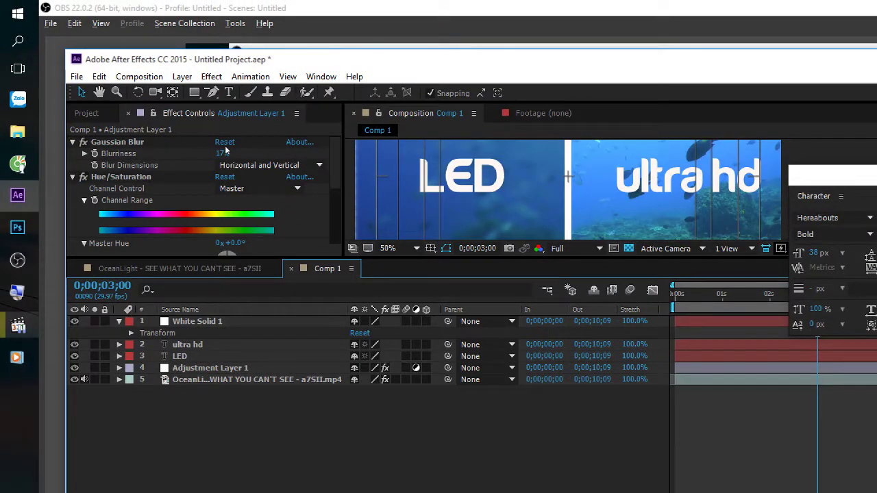
Zoom the viewer to 25%, maximise the window, and draw a new rectangle left of the footage
key("comma")
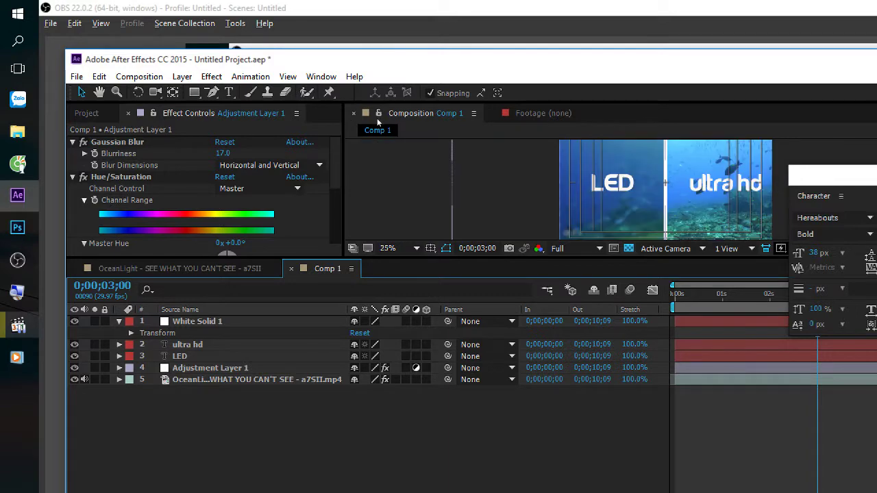
left_click_drag(442, 49, 421, 15)
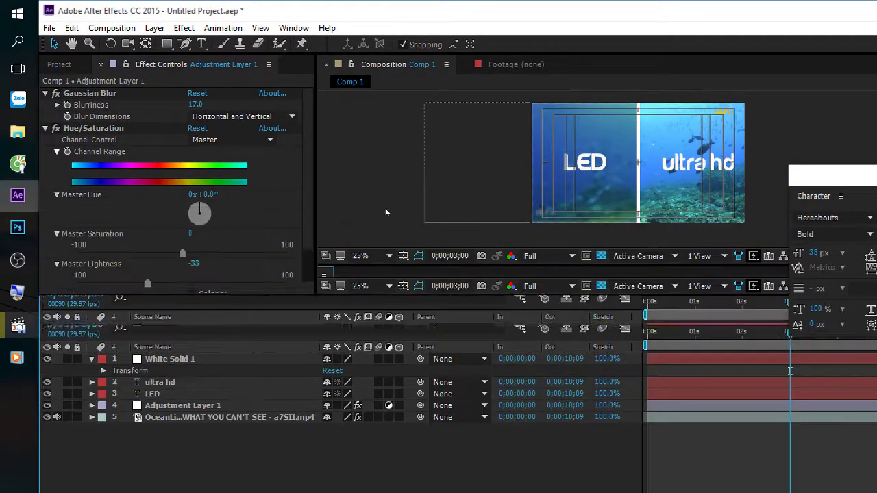
key("ctrl+Up")
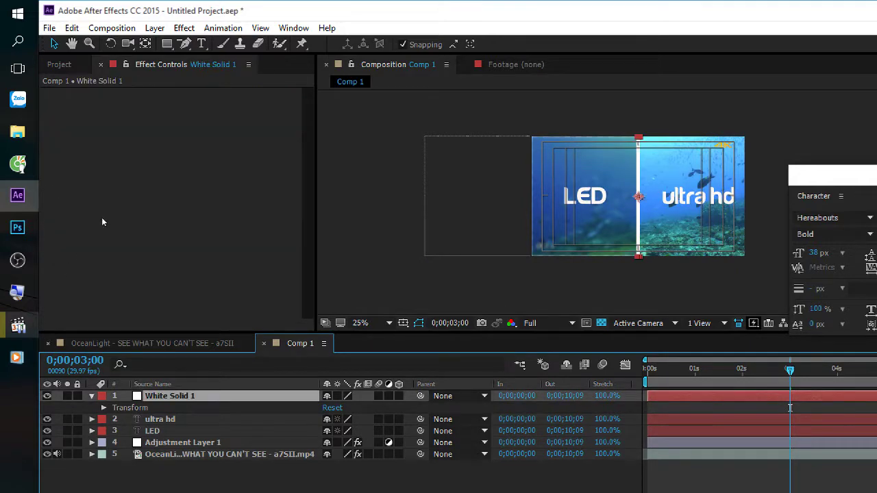
left_click(166, 45)
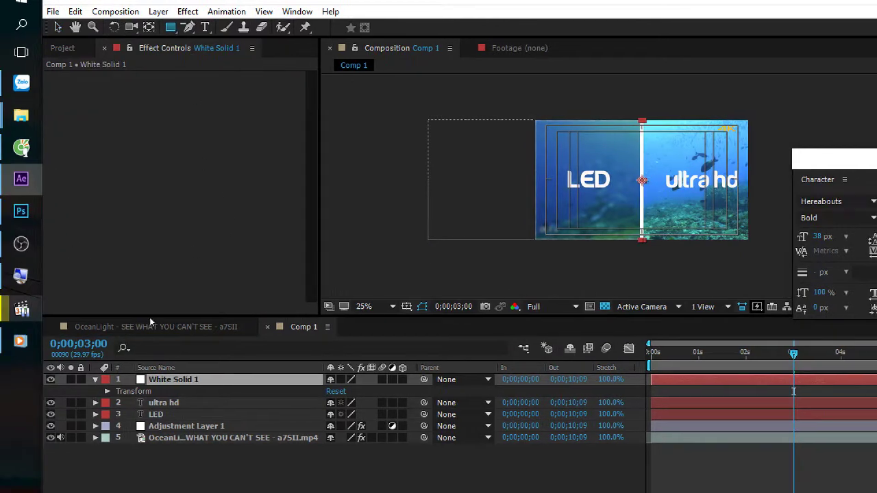
left_click_drag(460, 126, 533, 238)
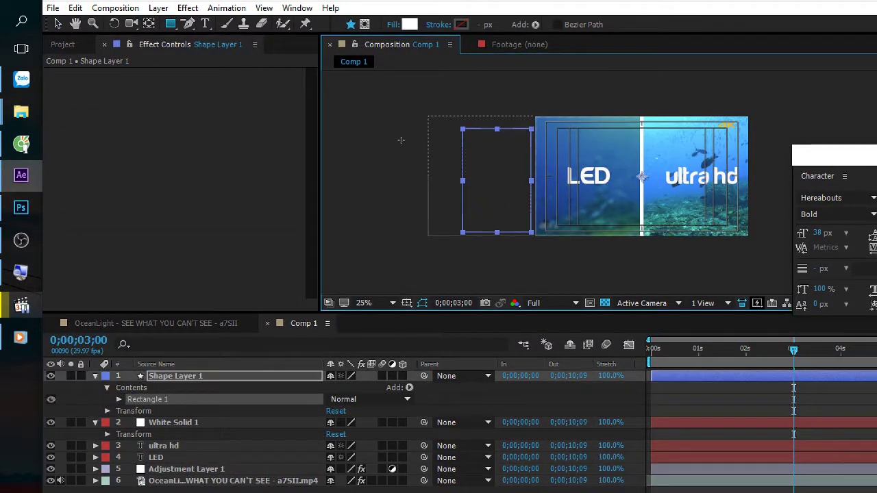
Restore the rectangle shape layer and step through its Rectangle Path, Stroke and Fill properties
key("ctrl+z")
key("ctrl+shift+z")
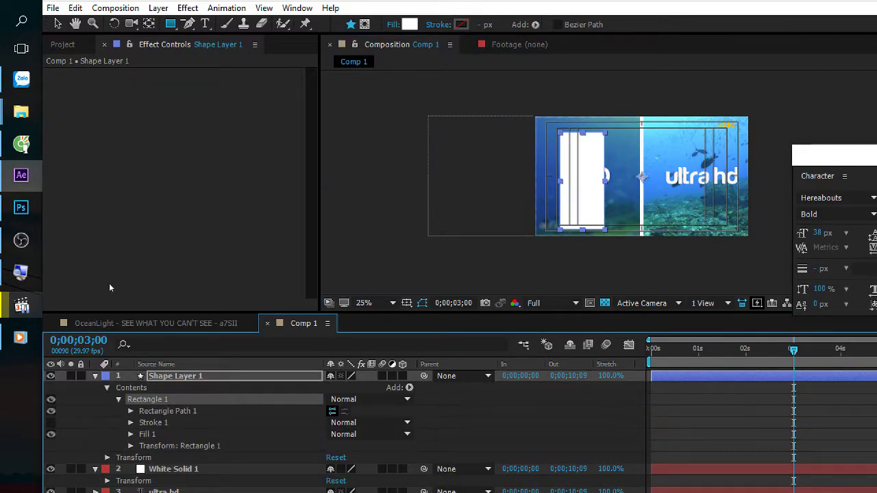
key("Down")
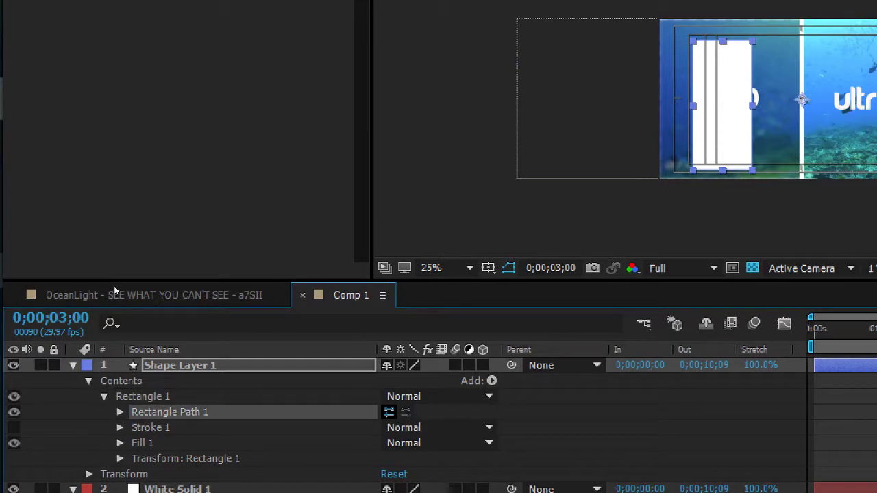
key("Down")
key("Down")
key("Right")
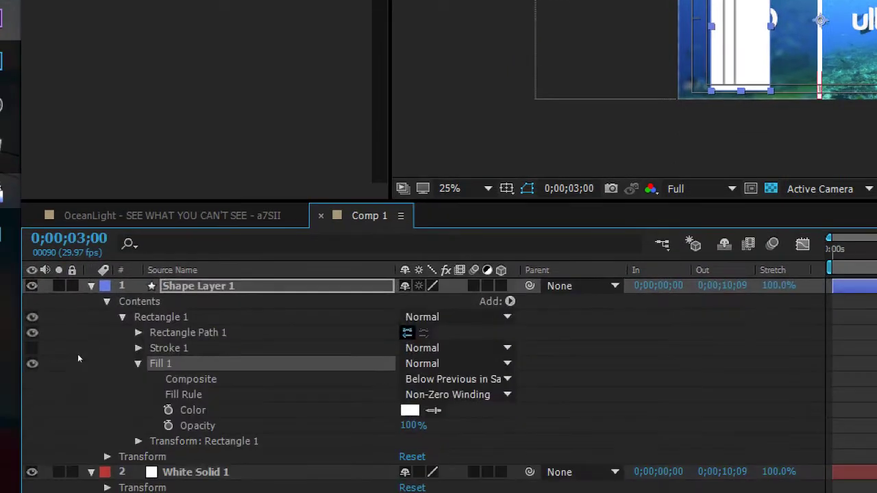
key("Down")
key("Down")
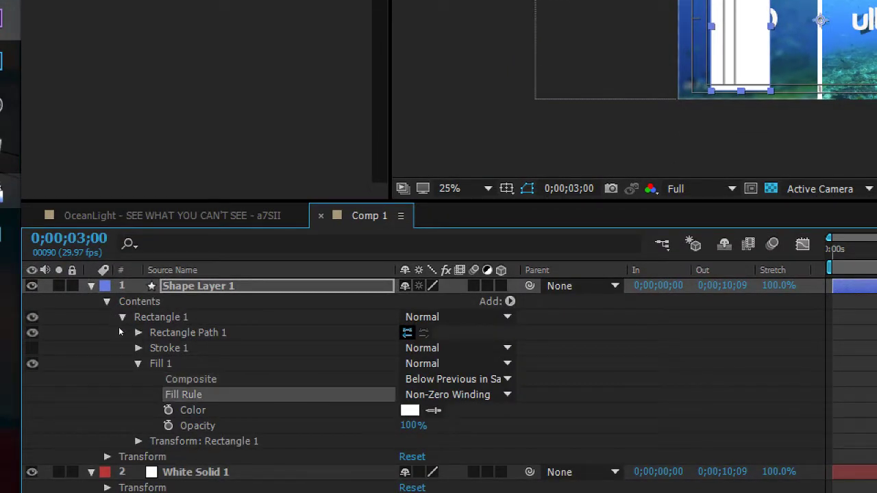
key("Down")
key("Down")
Check the Fill Color, collapse Shape Layer 1's contents and delete the layer
key("Up")
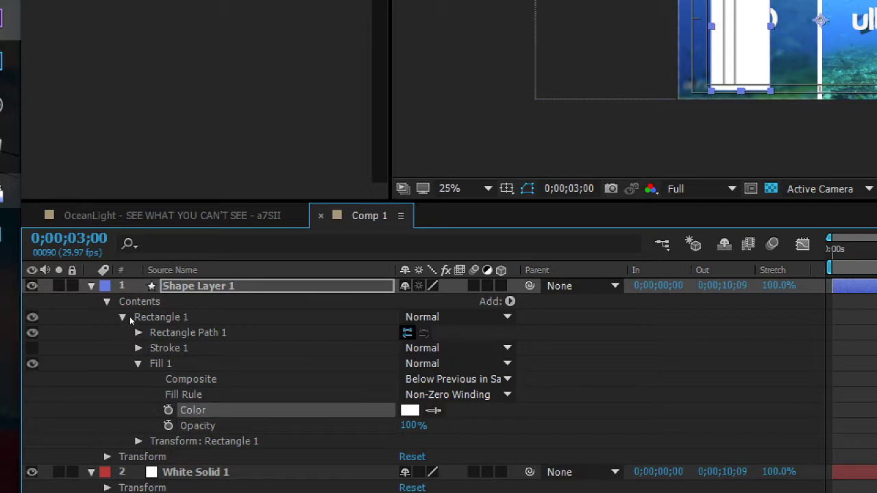
key("Up")
key("Up")
key("Up")
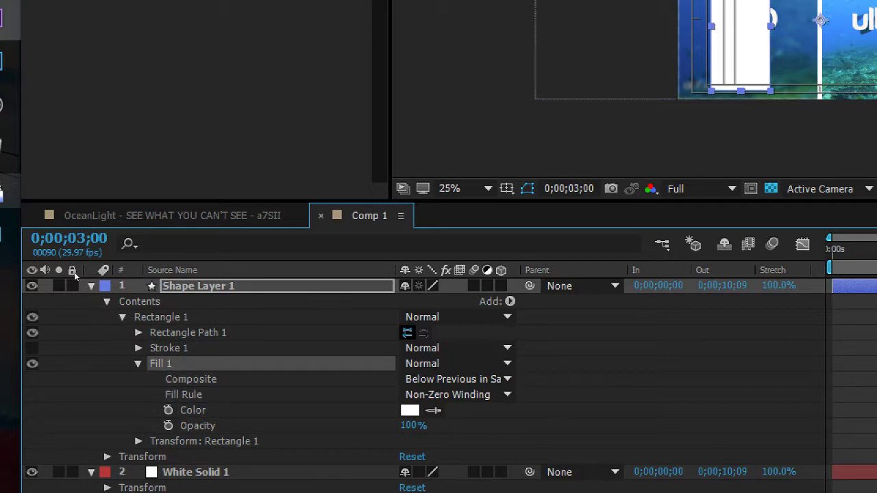
key("Left")
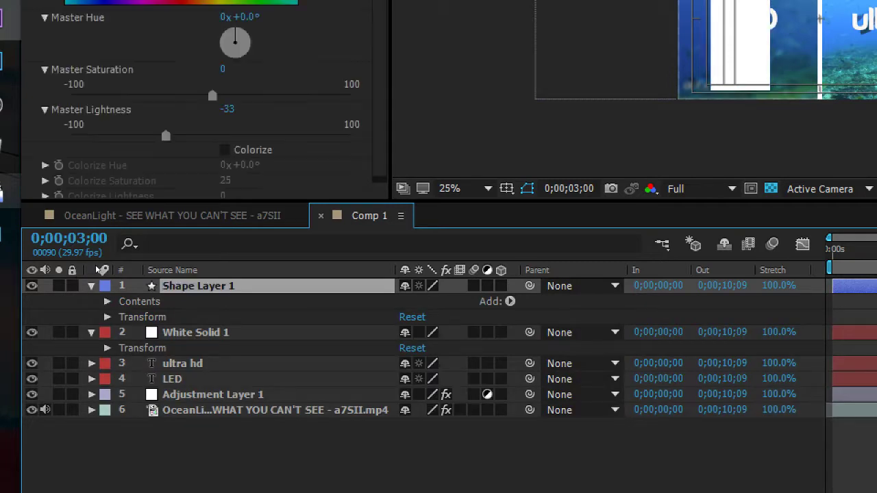
key("Delete")
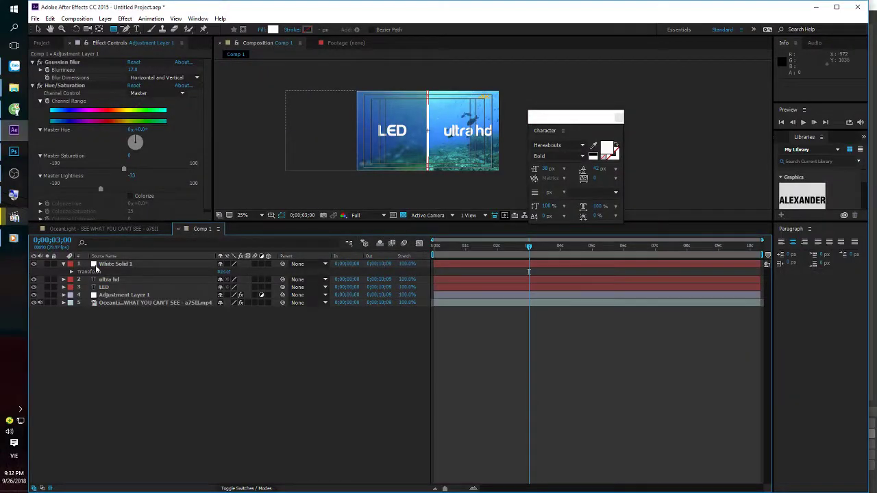
Zoom the comp viewer to 50%, re-centre it, and switch to the reference clip in the media player
key("period")
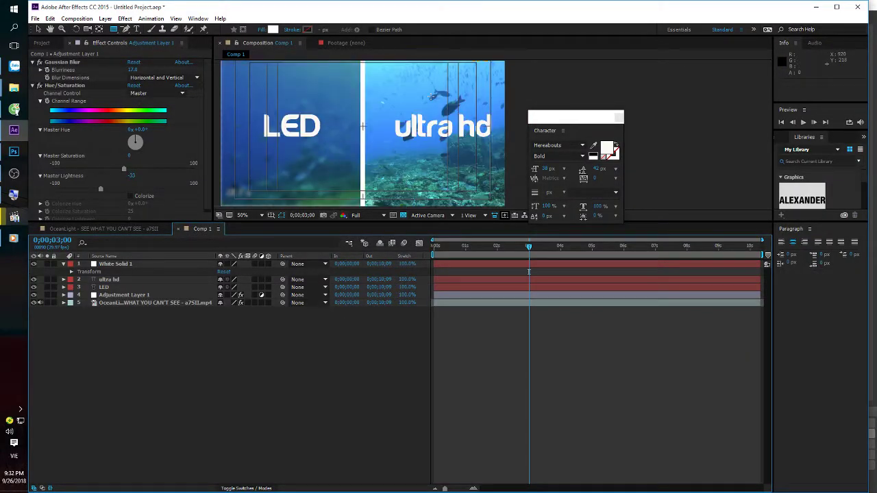
left_click_drag(422, 219, 424, 306)
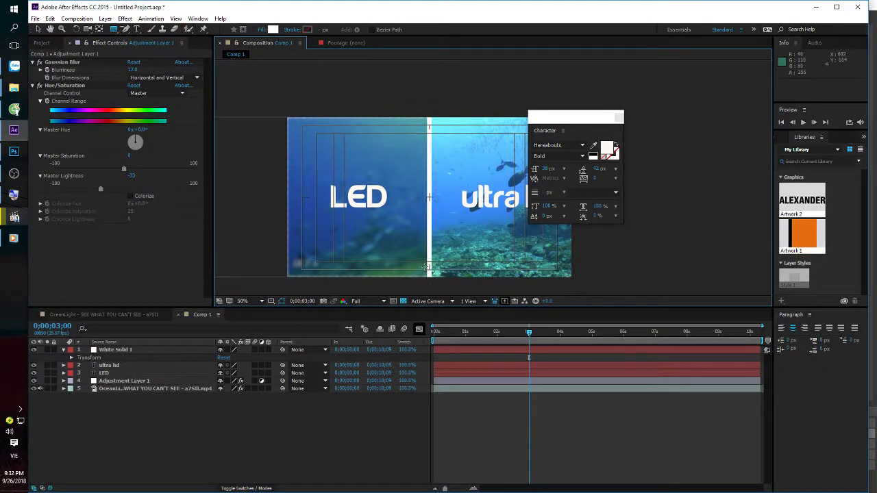
key("v")
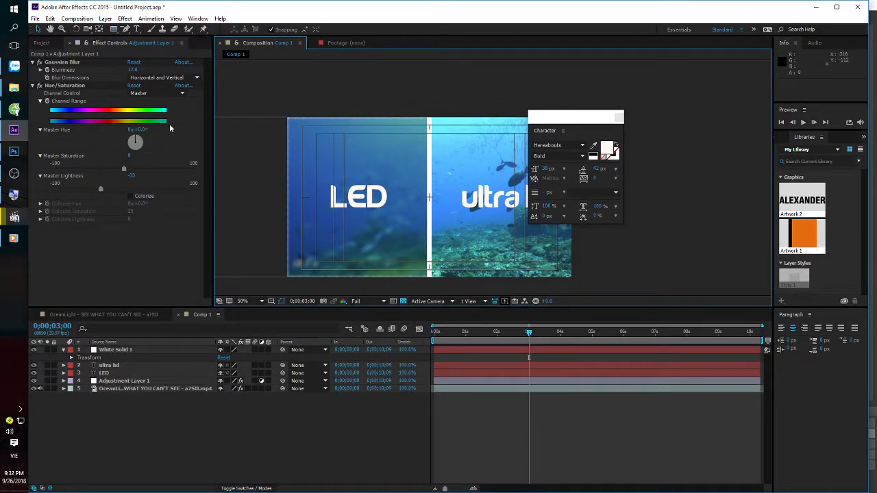
left_click(19, 241)
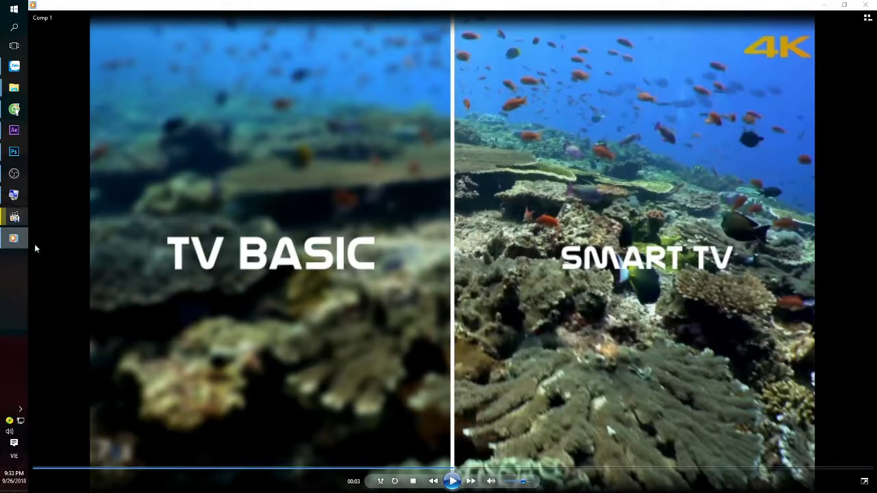
Replay the reference clip from about one second, then pause it
left_click(181, 469)
left_click(452, 481)
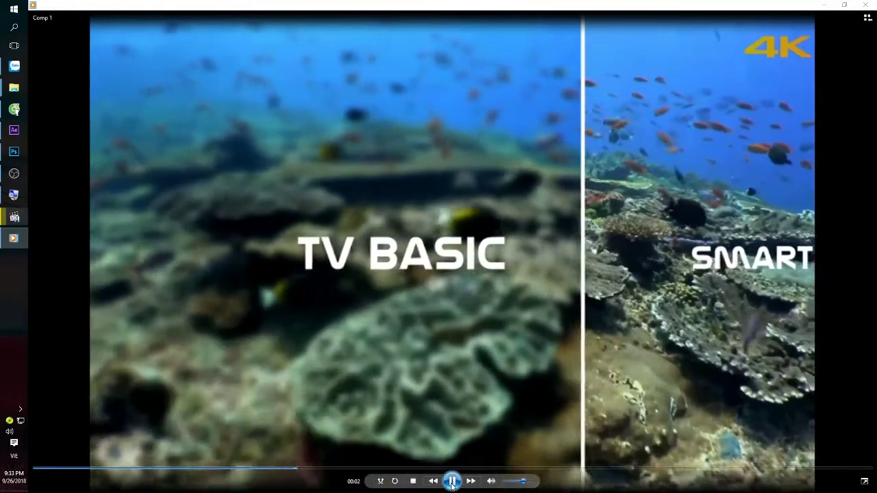
left_click(452, 481)
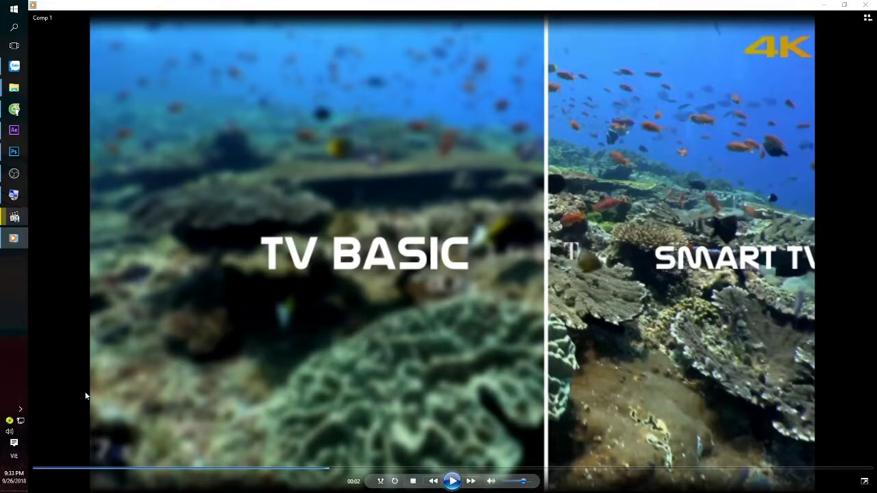
Return to After Effects and select the White Solid 1 layer
left_click(14, 151)
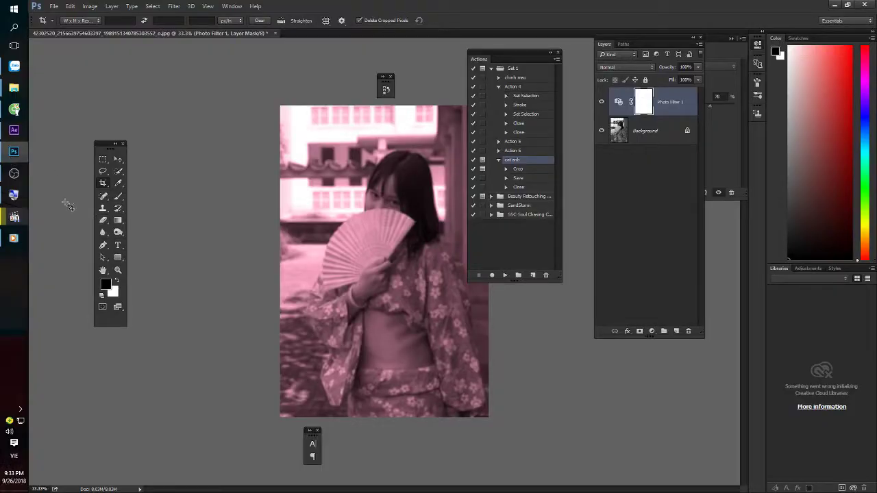
left_click(14, 129)
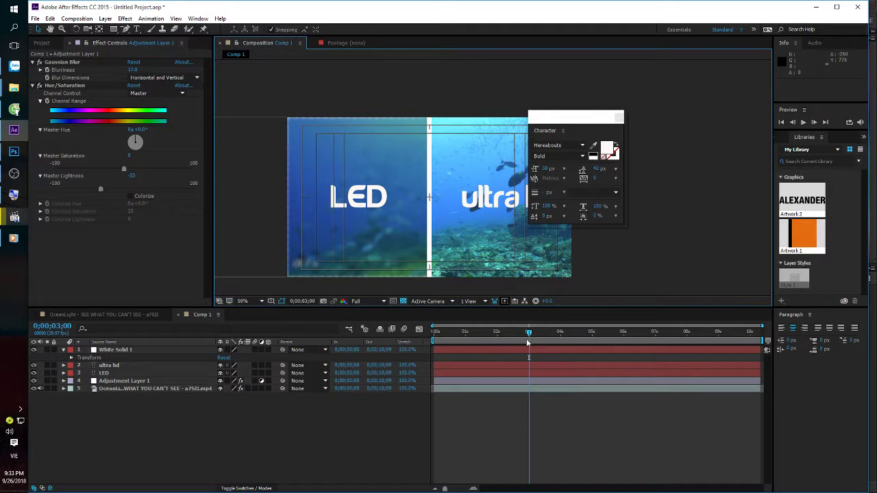
left_click(123, 350)
Shift the top four layers' starting Position right at 0 s, close the Character panel, and preview the slide
left_click(113, 381, "shift")
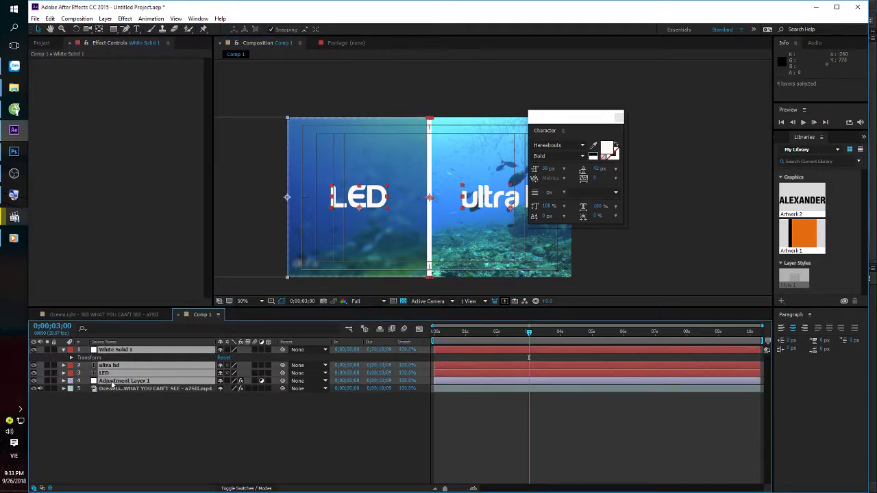
key("p")
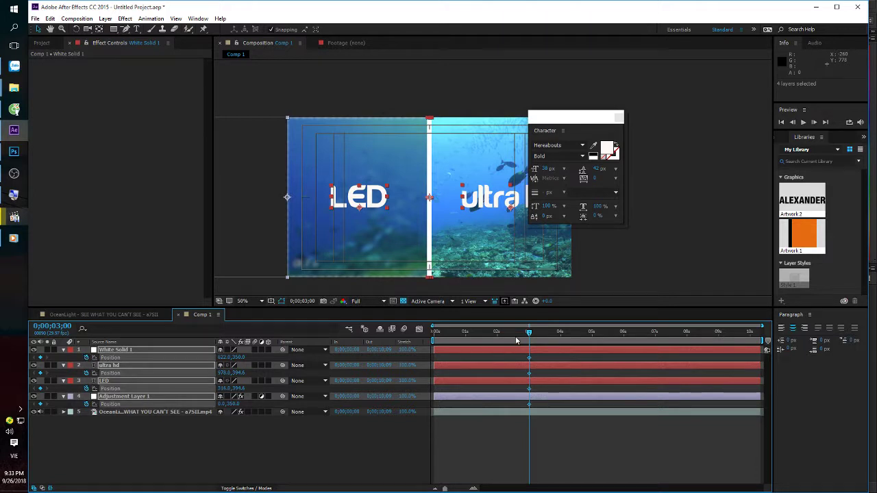
left_click_drag(515, 335, 435, 334)
left_click_drag(281, 236, 497, 239)
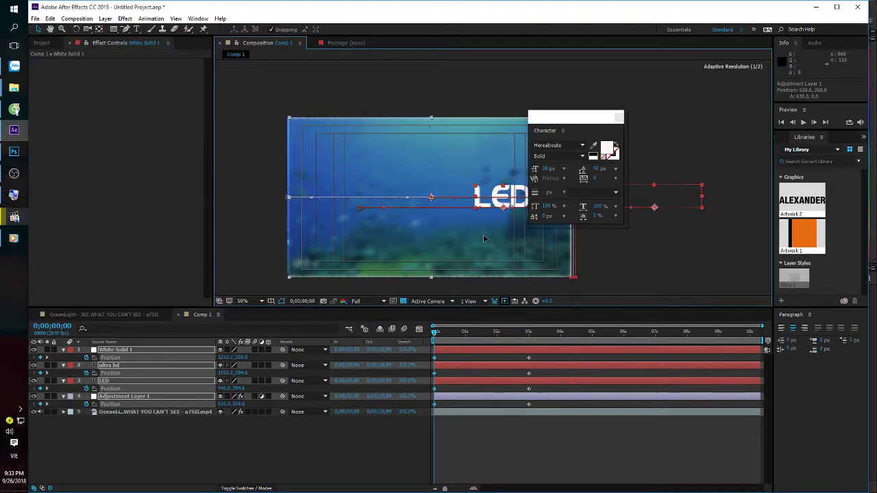
left_click(619, 117)
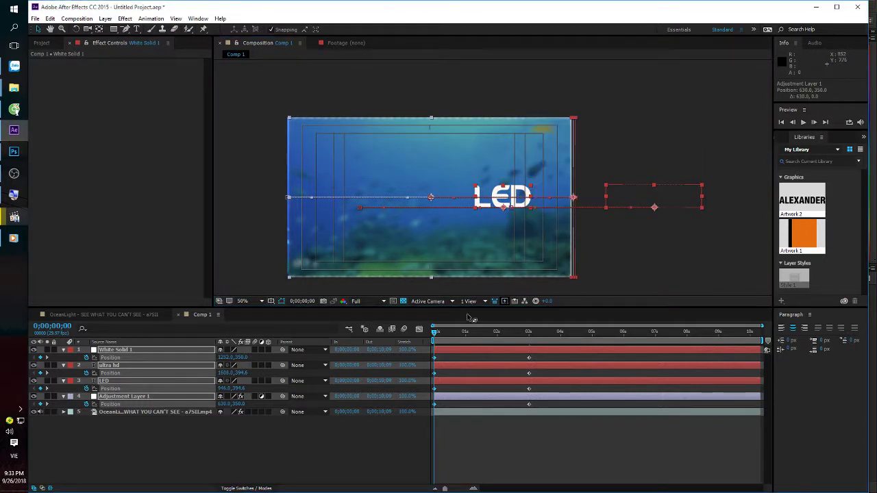
key("space")
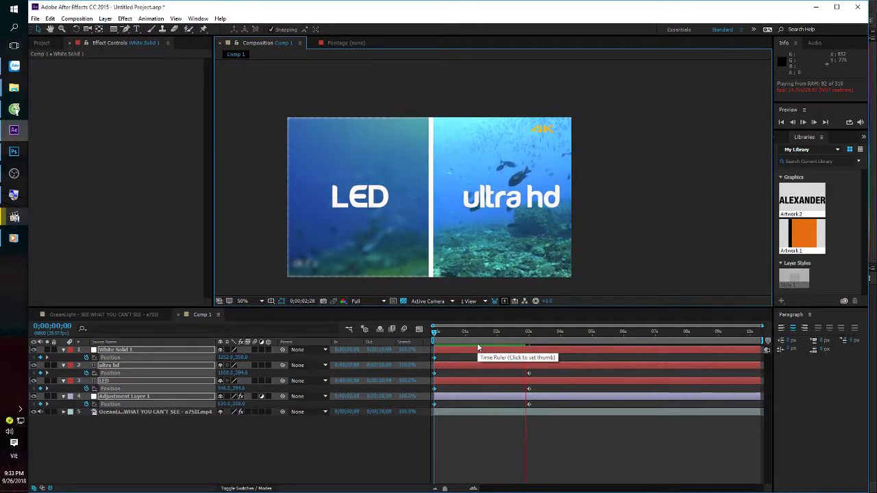
key("space")
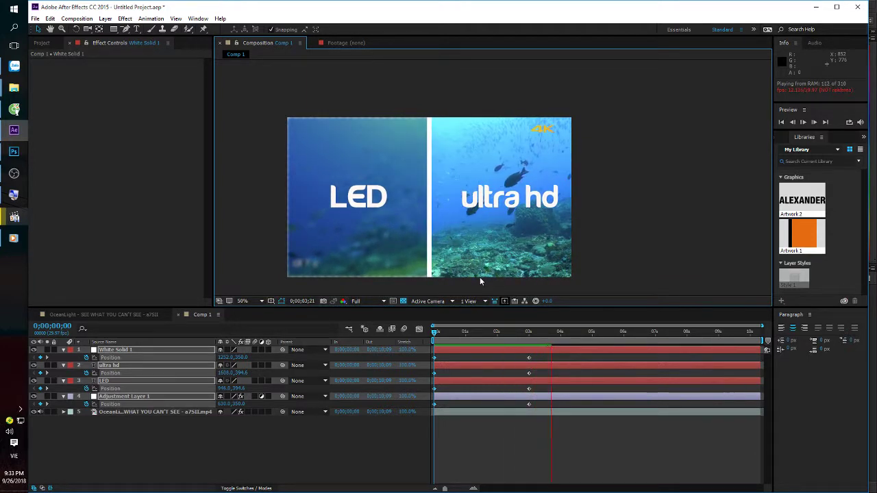
scroll(479, 234, "up", 2)
scroll(479, 234, "down", 2)
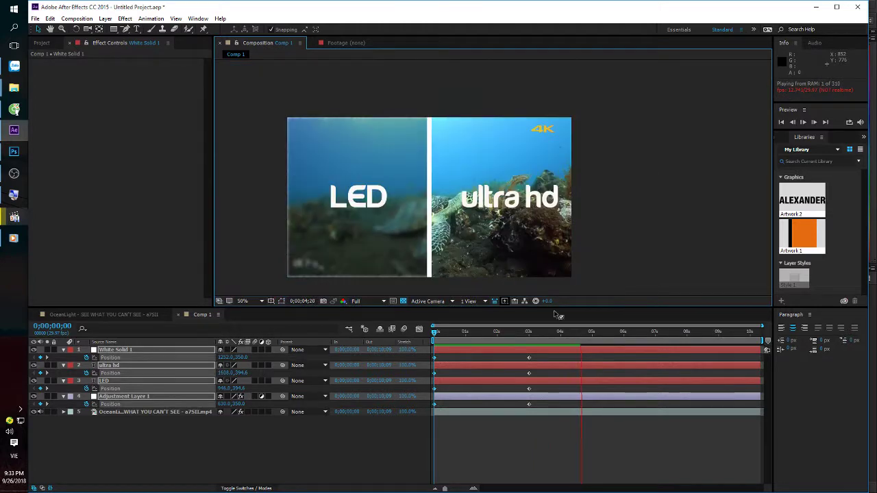
mouse_move(555, 336)
left_mouse_down()
mouse_move(520, 339)
mouse_move(570, 338)
left_mouse_up()
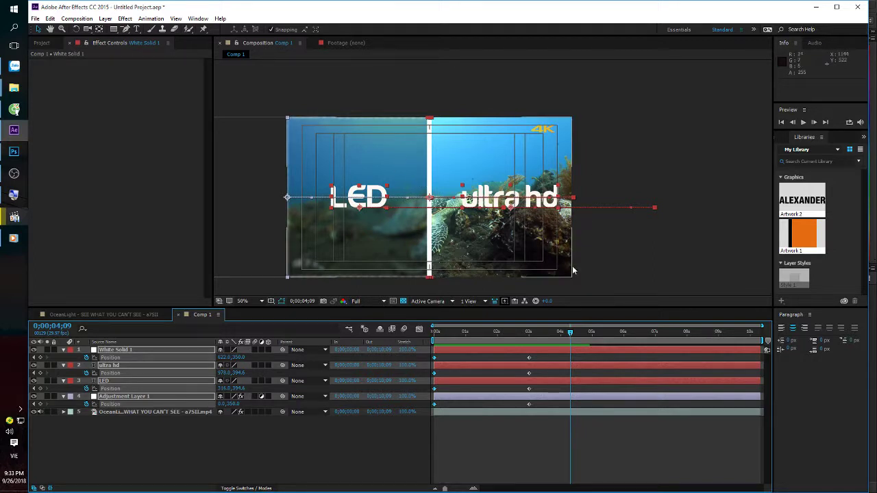
Inspect the animation, try sliding the four layers left at the start, then undo it
mouse_move(570, 335)
left_mouse_down()
mouse_move(505, 342)
mouse_move(529, 339)
left_mouse_up()
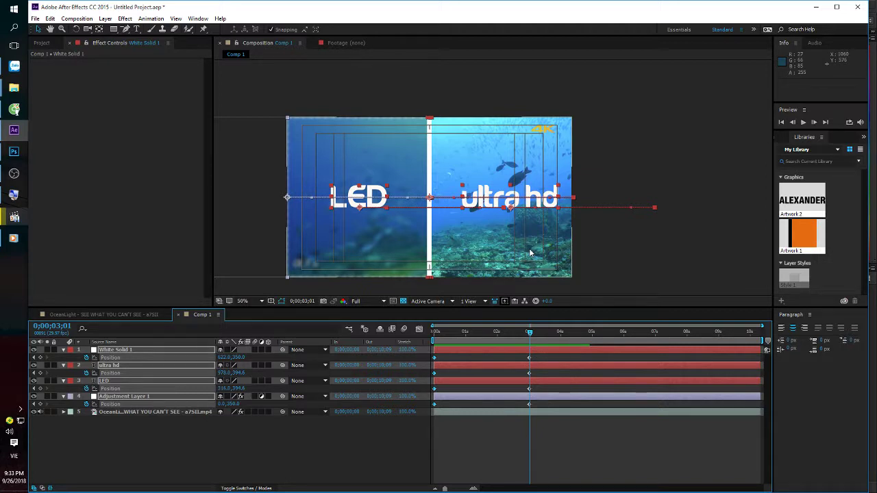
key("Home")
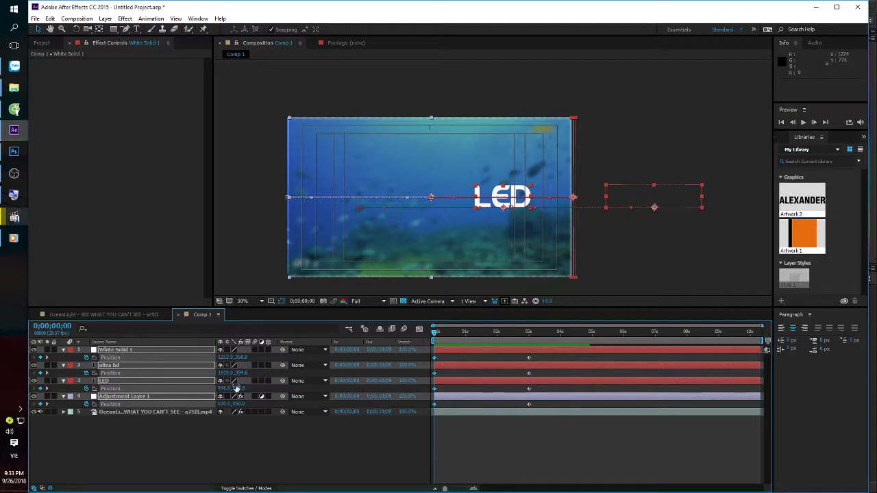
left_click_drag(236, 388, 271, 414)
key("ctrl+z")
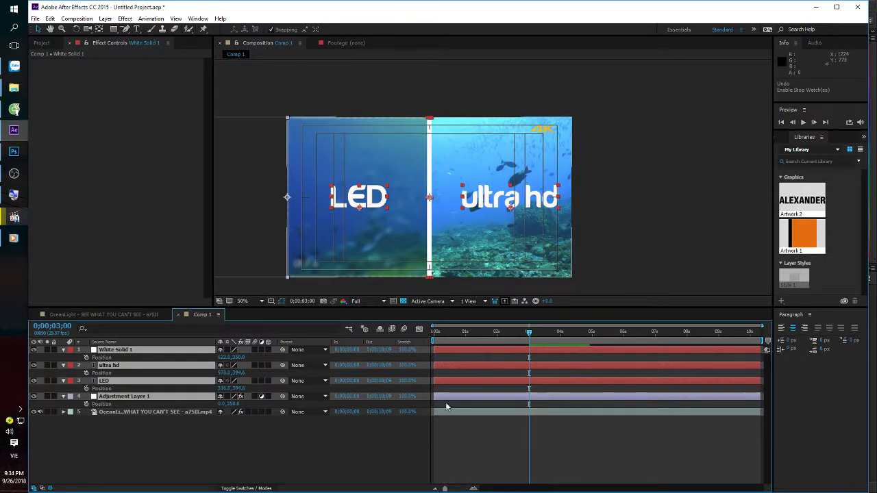
At the first frame, slide the four layers right and select Adjustment Layer 1
left_click_drag(510, 335, 426, 343)
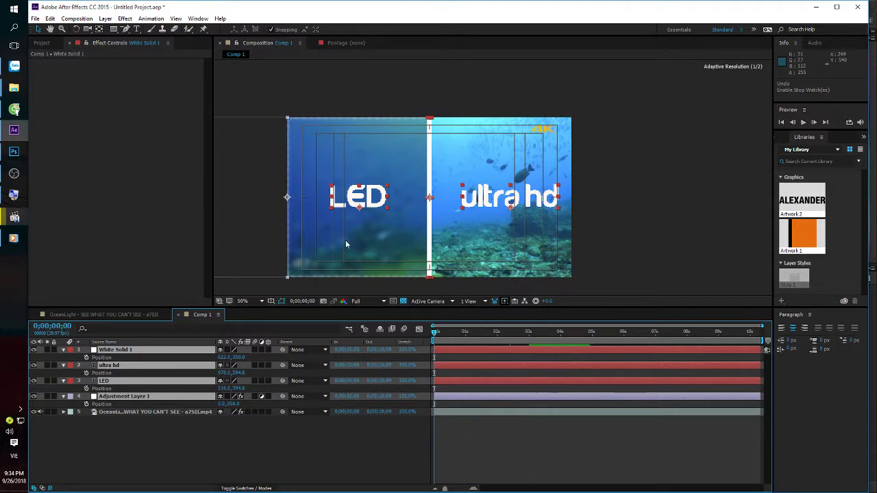
left_click_drag(345, 240, 483, 239)
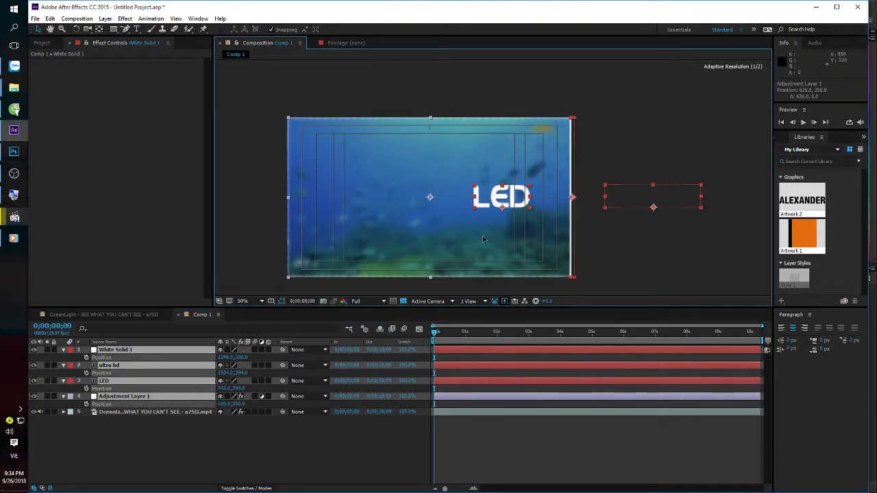
left_click(625, 238)
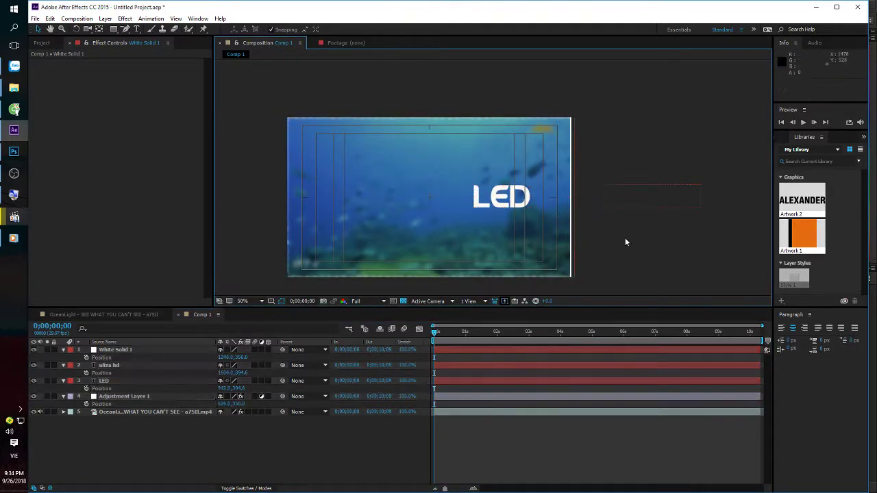
left_click(443, 248)
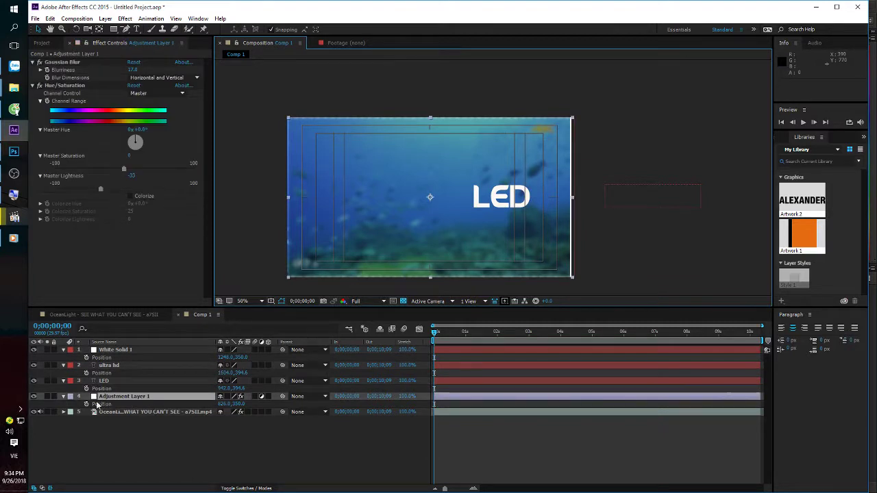
Select LED, ultra hd and White Solid 1 and pick-whip their Parent to Adjustment Layer 1
left_click(85, 404)
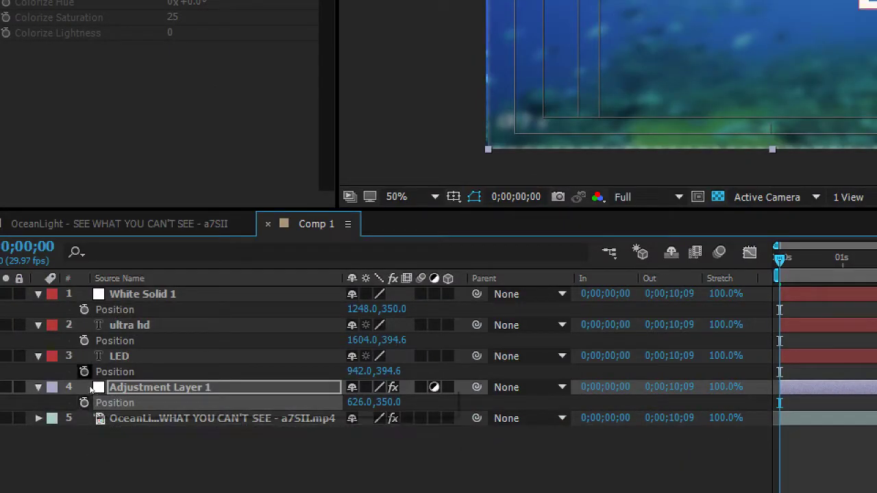
left_click(104, 381)
key("ctrl+shift+Up")
key("ctrl+shift+Up")
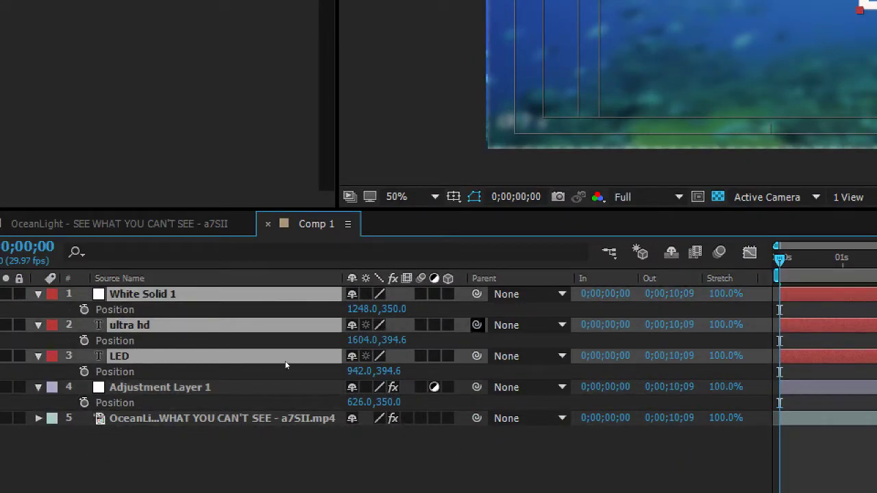
left_click_drag(477, 294, 109, 395)
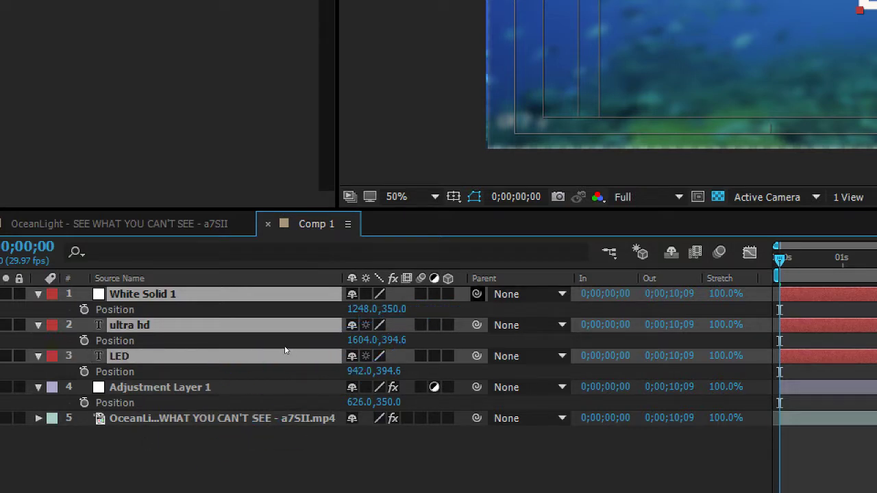
mouse_move(477, 294)
left_mouse_down()
mouse_move(128, 477)
mouse_move(209, 430)
left_mouse_up()
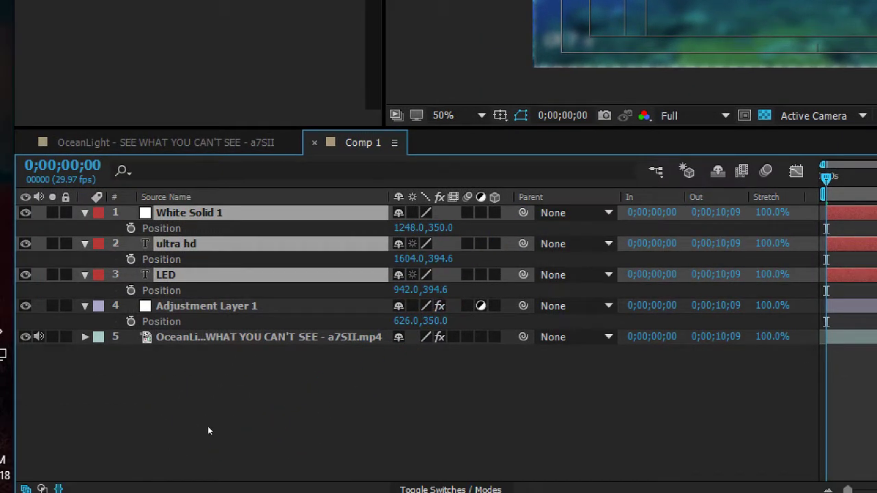
left_click_drag(523, 213, 151, 402)
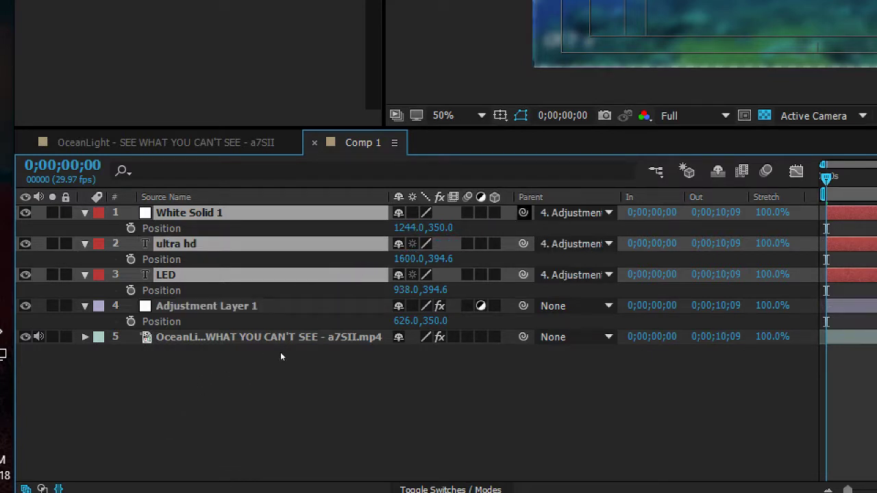
Redo the parenting to Adjustment Layer 1 and add its Position keyframe with Alt+Shift+P
key("ctrl+z")
mouse_move(523, 213)
left_mouse_down()
mouse_move(150, 463)
mouse_move(170, 458)
left_mouse_up()
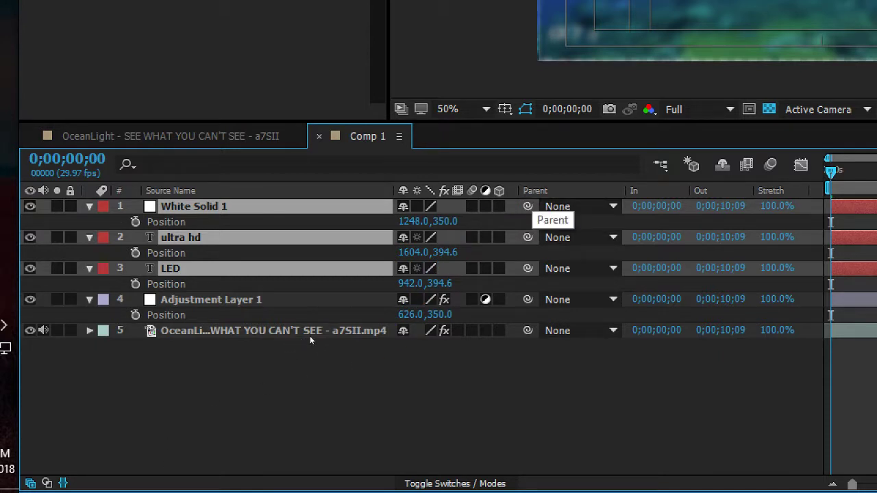
left_click_drag(527, 206, 212, 299)
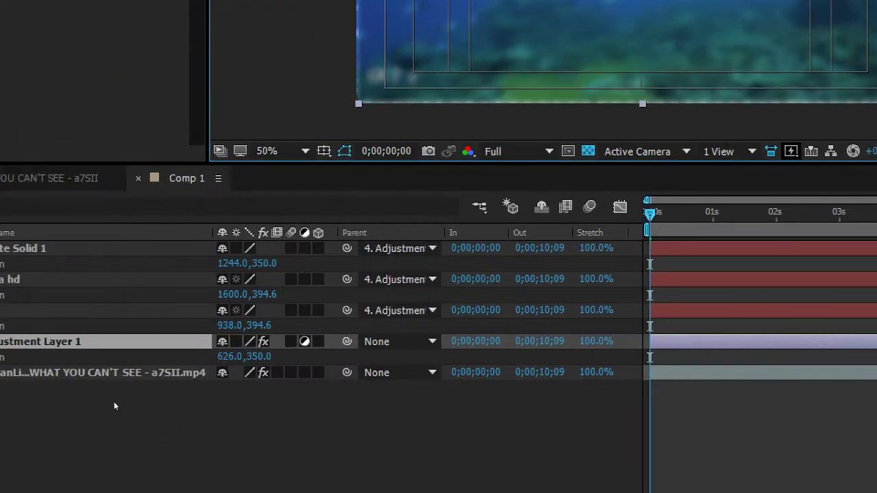
key("alt+shift+p")
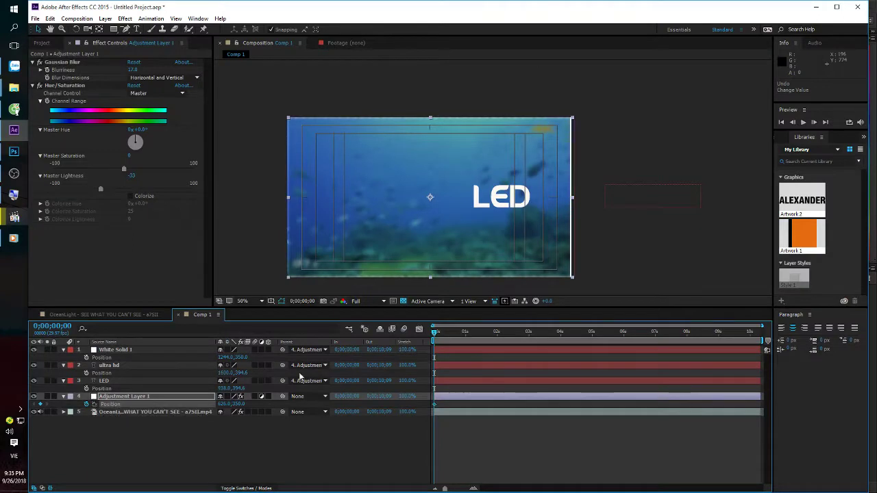
At about 3 s slide Adjustment Layer 1 left to reveal ultra hd, then return to frame 0
left_click_drag(440, 333, 526, 336)
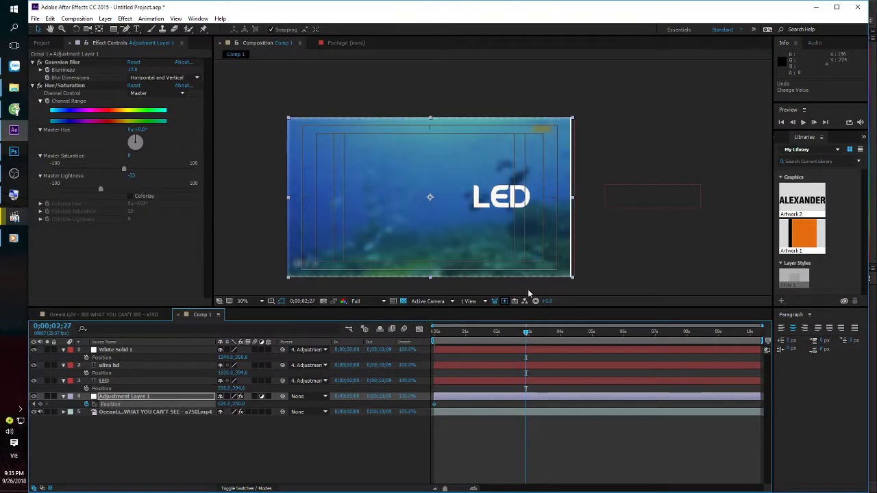
left_click_drag(526, 260, 379, 262)
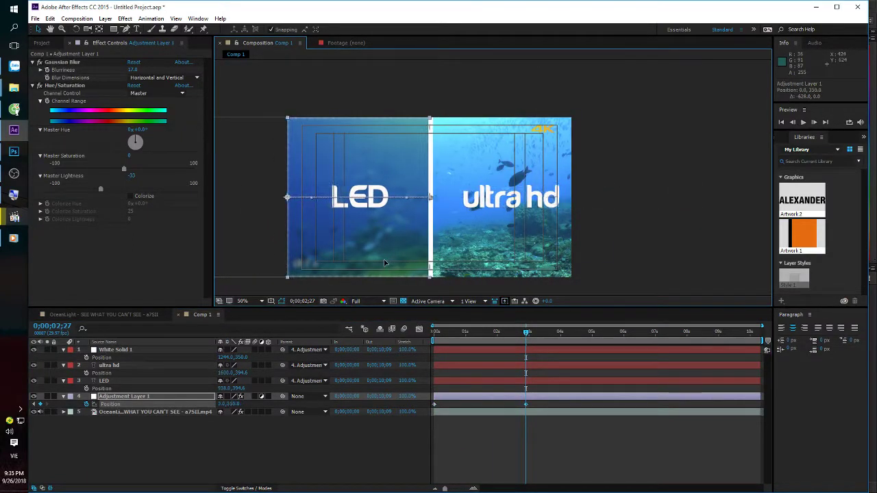
key("Home")
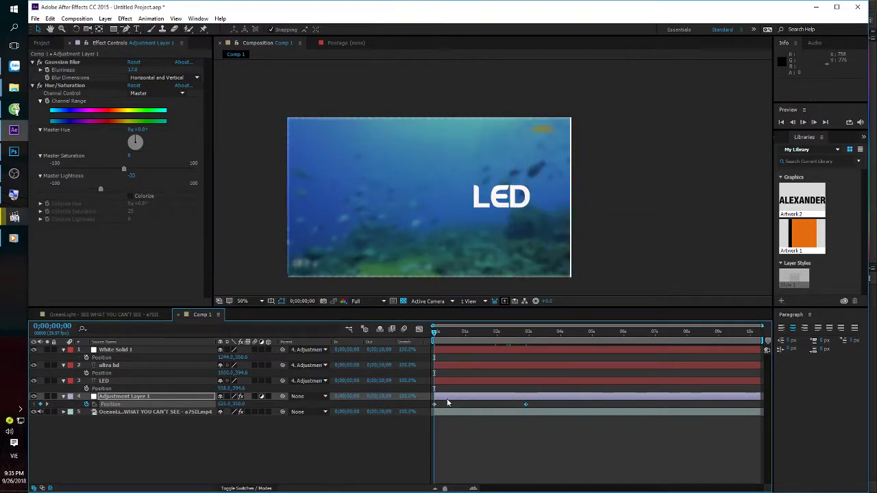
left_click(443, 333)
left_click_drag(442, 334, 433, 333)
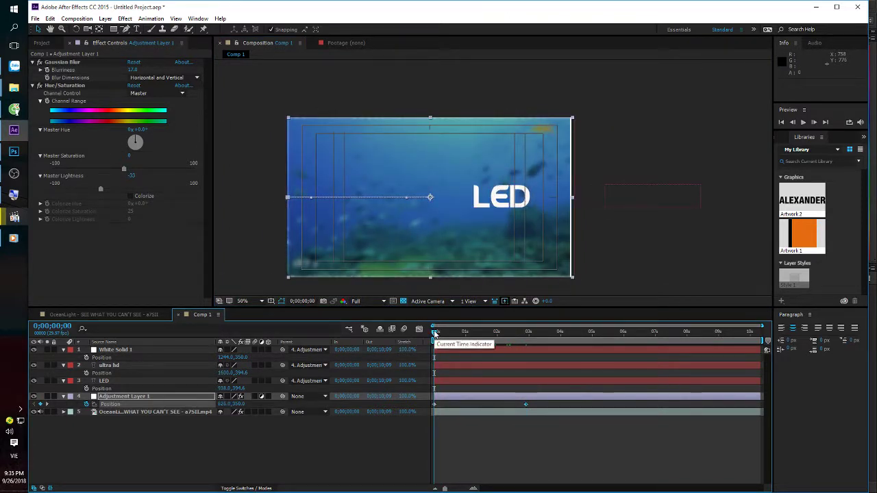
Select White Solid 1 and LED, deselect the layers, and start a new composition
left_click(135, 350)
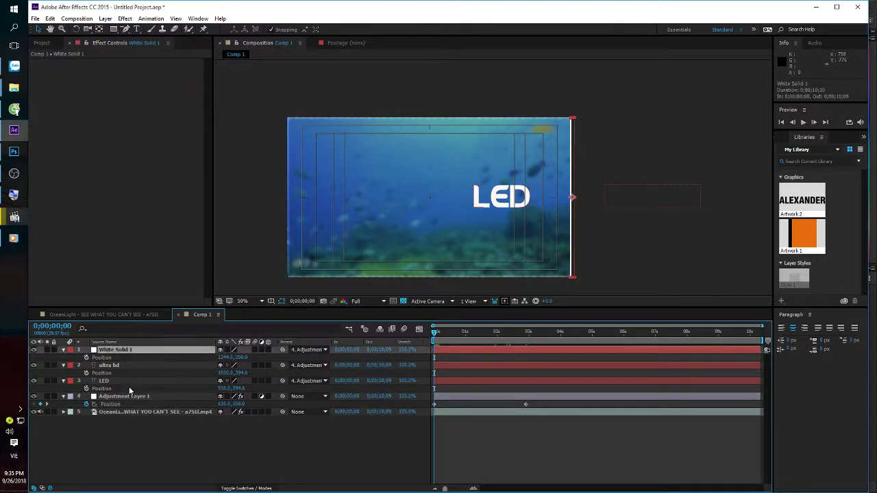
left_click(128, 381)
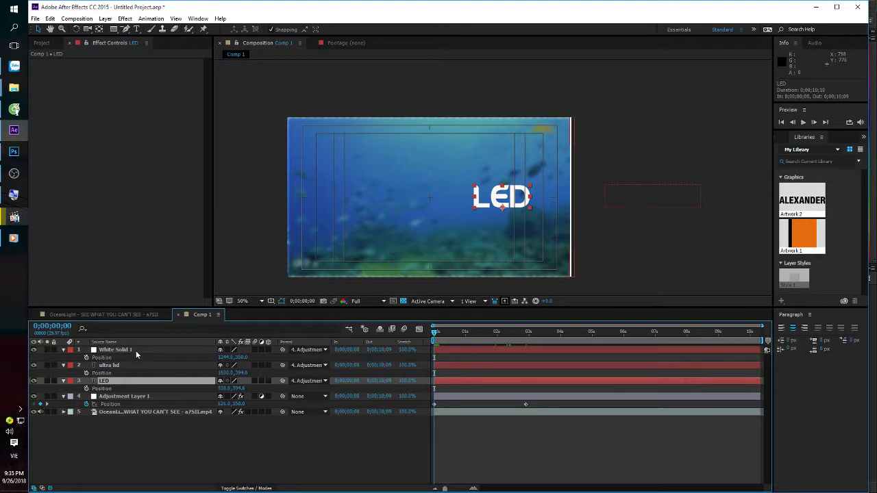
left_click(136, 350)
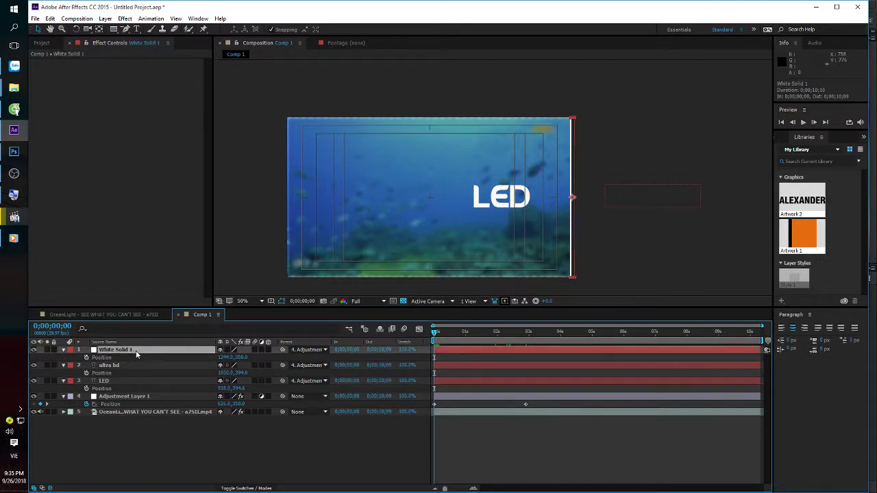
left_click(133, 416)
left_click(41, 43)
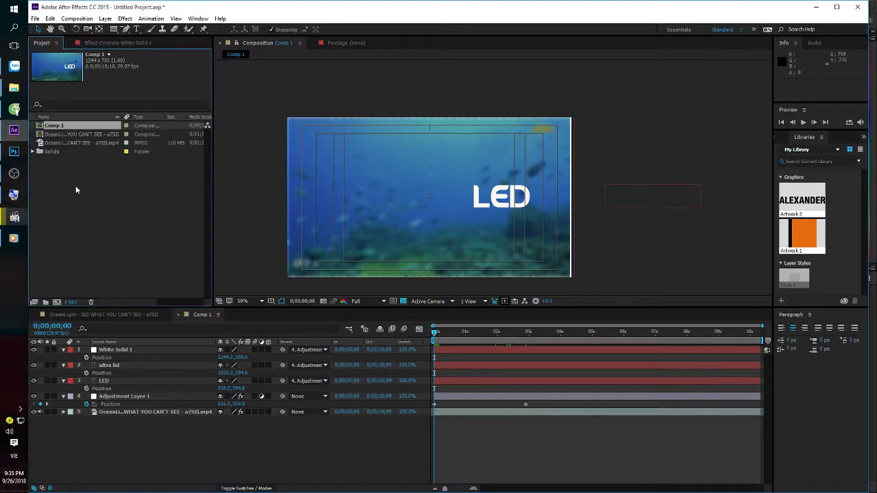
Create the empty Comp 2 and show its background as black instead of transparency
left_click(56, 302)
left_click(252, 247)
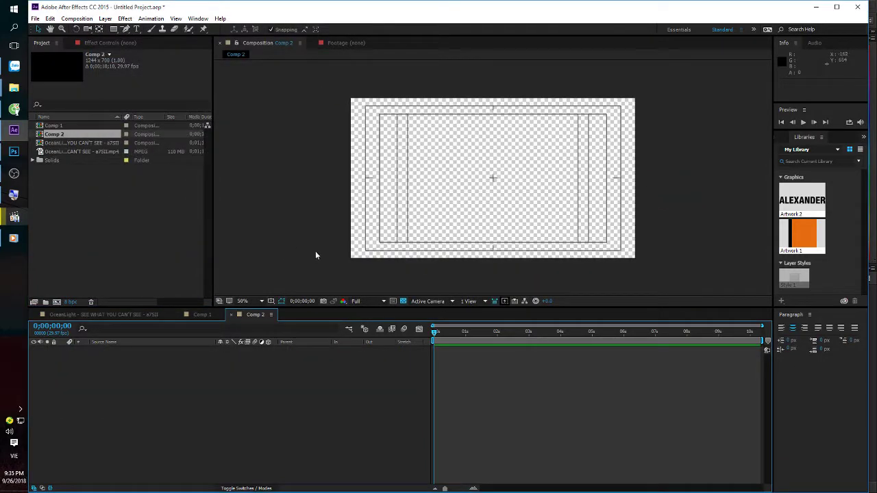
left_click(403, 301)
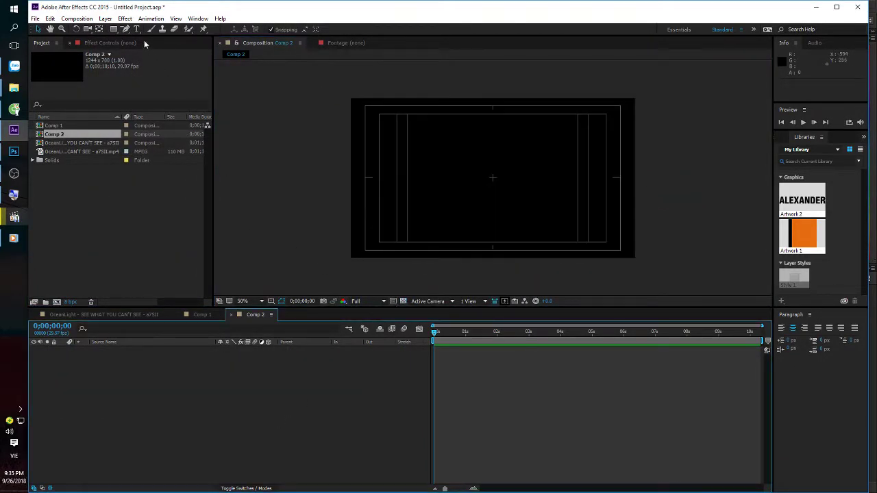
Draw a tall centre rectangle plus horizontal bars to its left and right, forming a T
left_click(114, 29)
left_click_drag(476, 147, 508, 213)
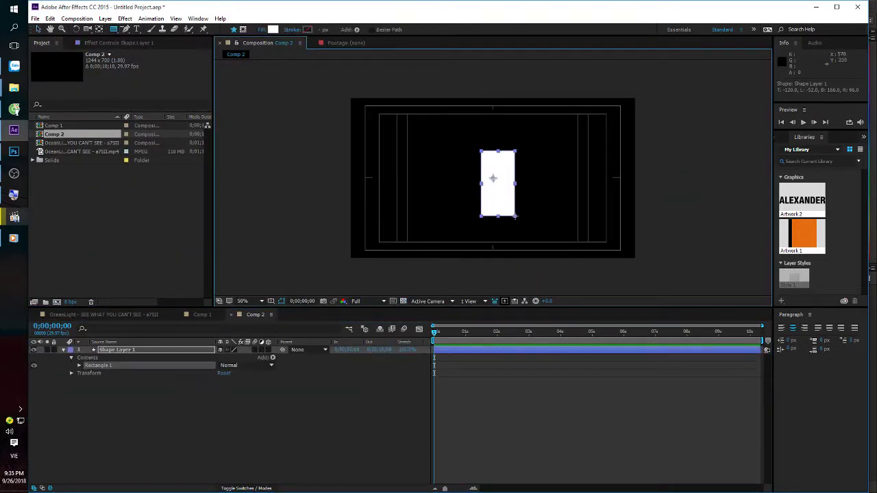
scroll(450, 145, "up", 2)
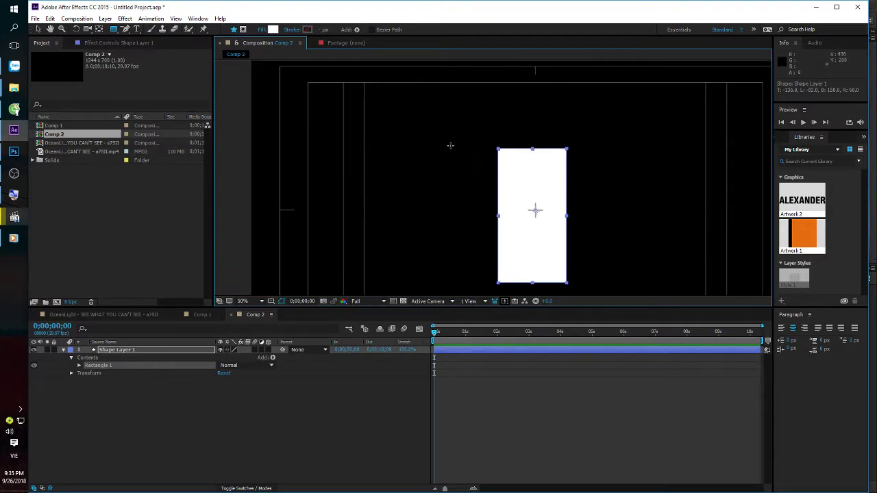
left_click(268, 403)
left_click_drag(380, 147, 499, 174)
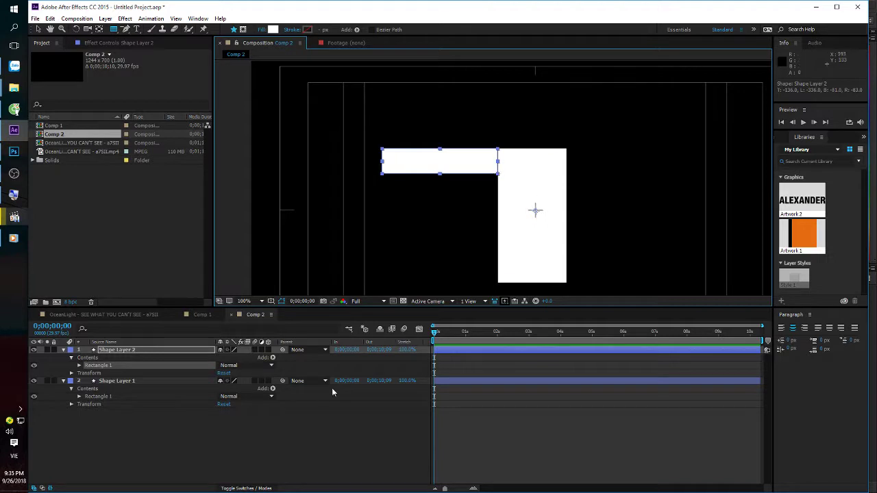
left_click(563, 166)
left_click(378, 458)
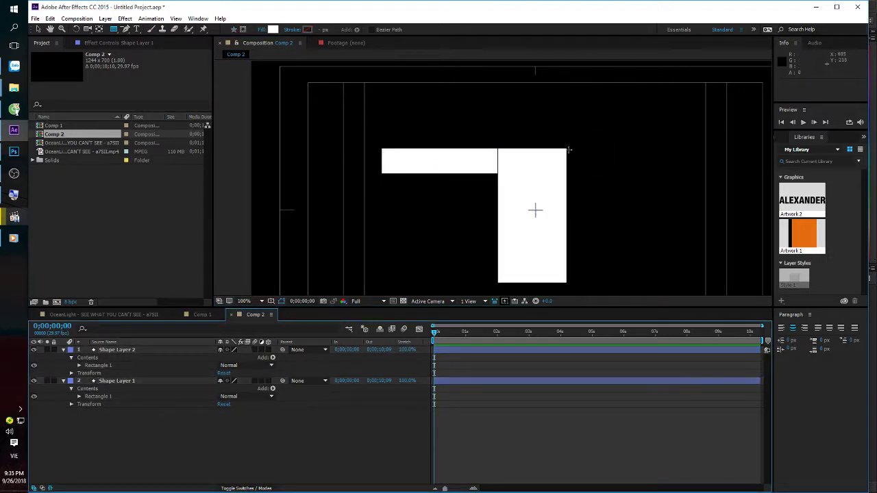
mouse_move(566, 150)
left_mouse_down()
mouse_move(611, 178)
mouse_move(700, 174)
left_mouse_up()
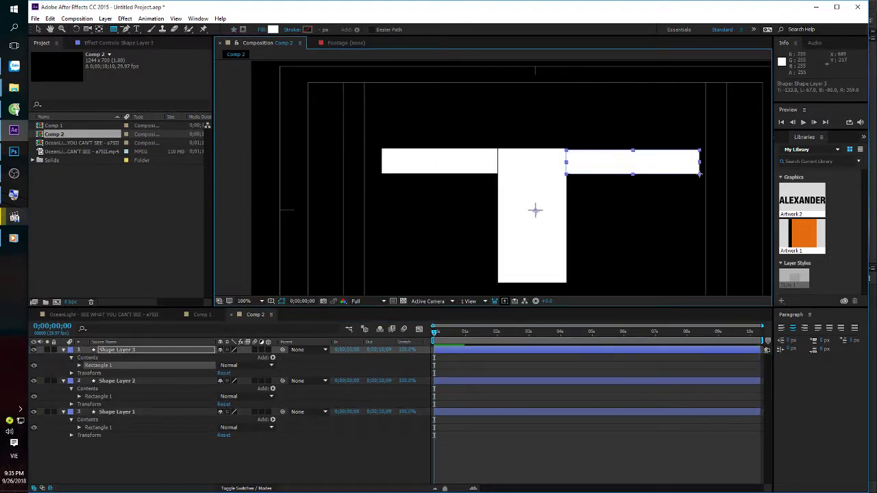
Rename the tall rectangle's layer to 'than'
left_click(223, 449)
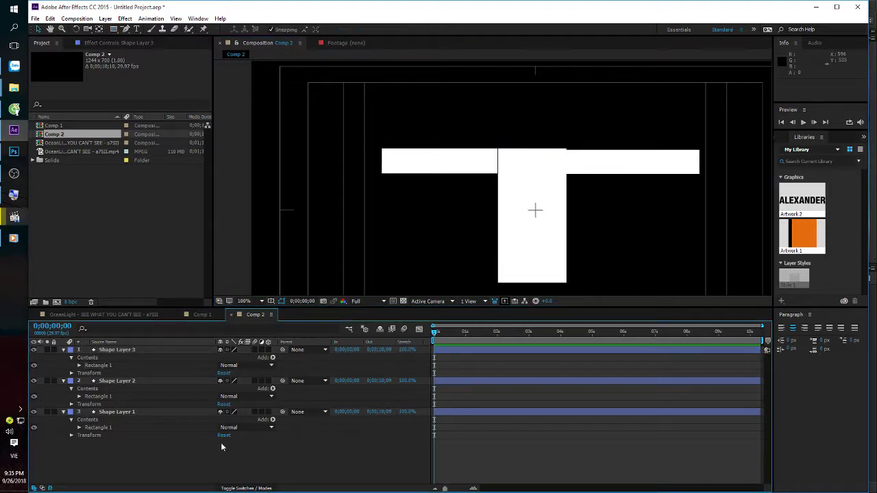
left_click(126, 414)
key("Return")
key("Return")
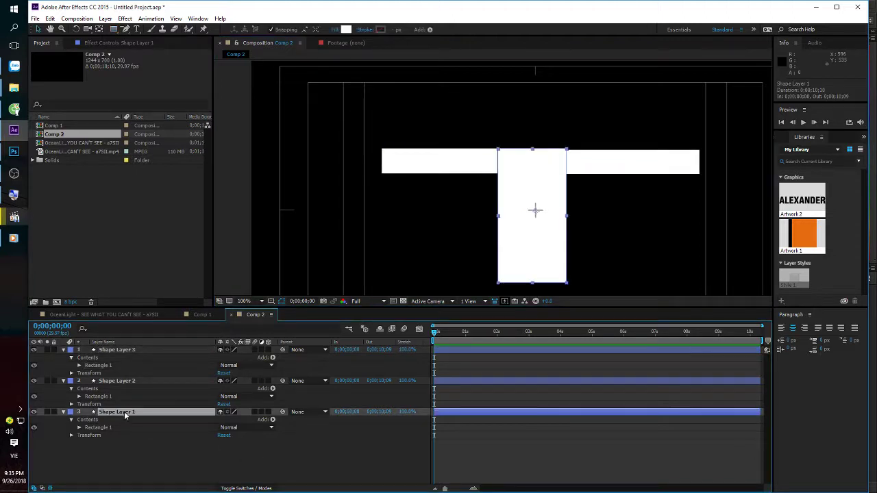
key("Return")
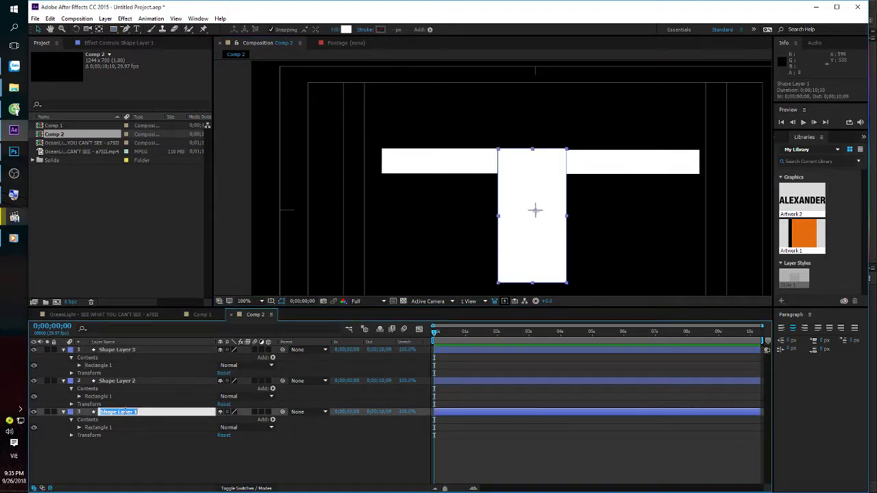
type("than")
left_click(124, 382)
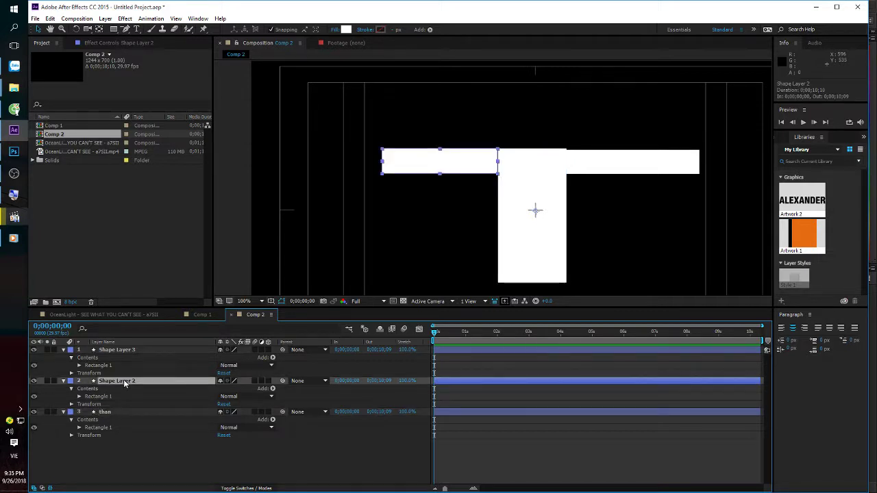
Rename the left bar 'tay trai' and the right bar 'tay pai', then select than and tay trai
key("Return")
type("lay trai")
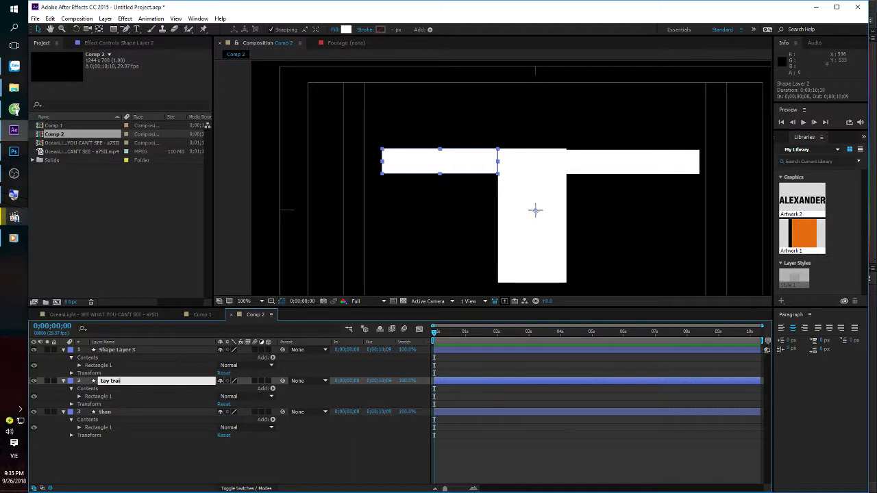
key("Return")
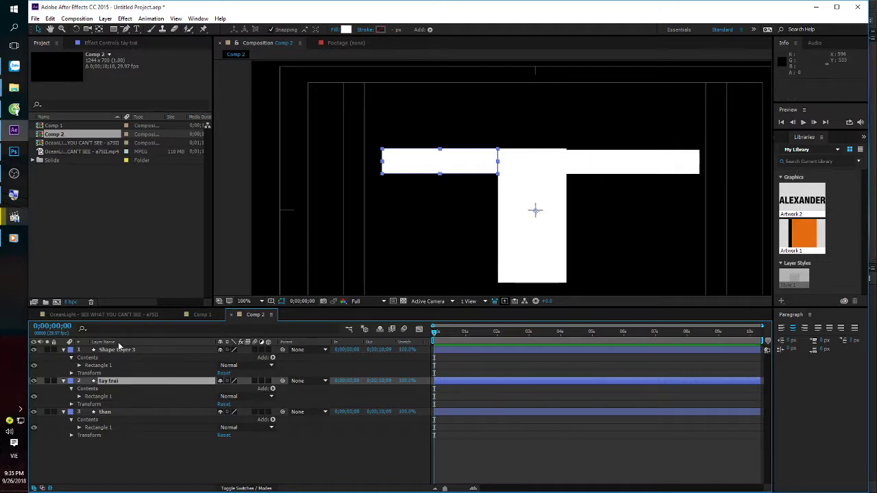
left_click(118, 350)
key("Return")
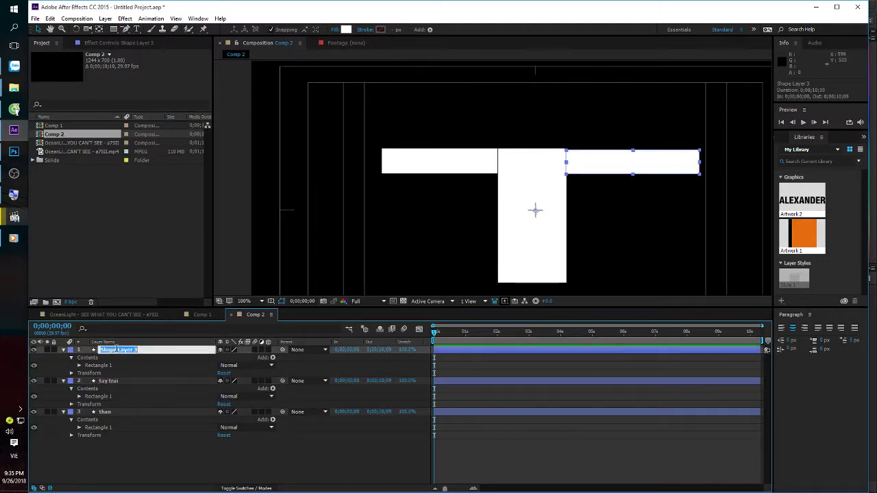
type("tay pai")
key("Return")
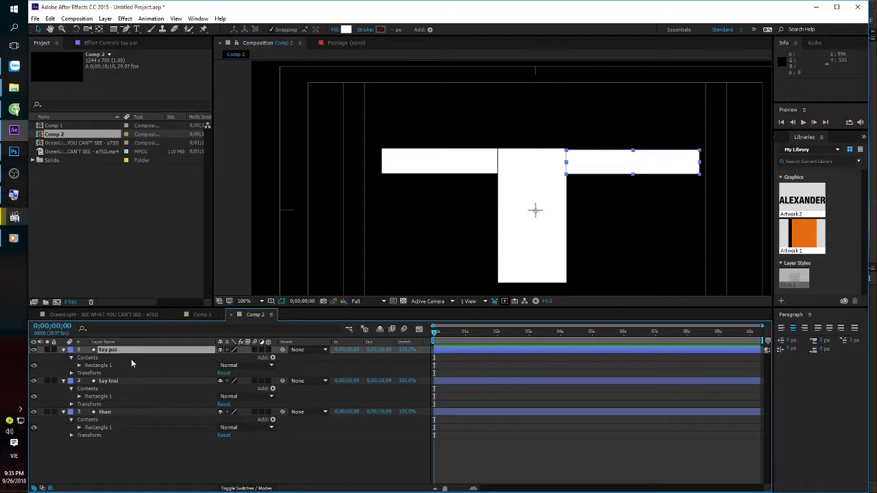
left_click(111, 413)
left_click(117, 382)
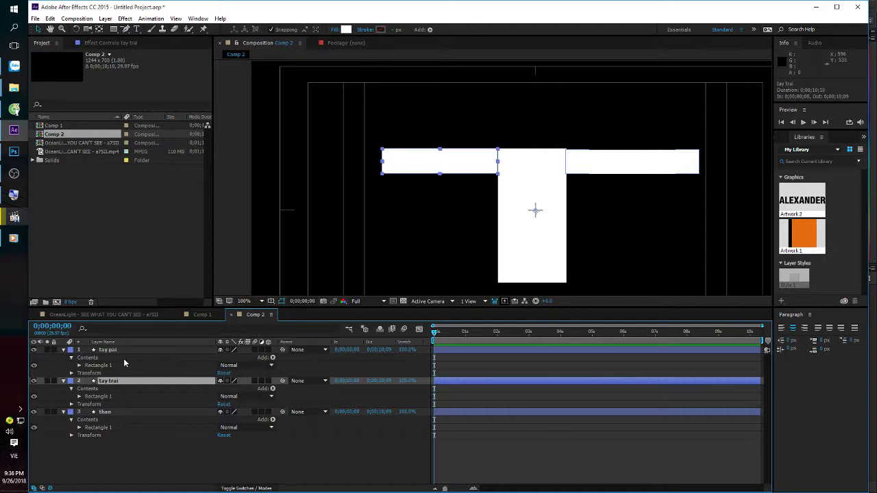
Parent tay trai and tay pai to than, then move the whole T slightly up
left_click(129, 412)
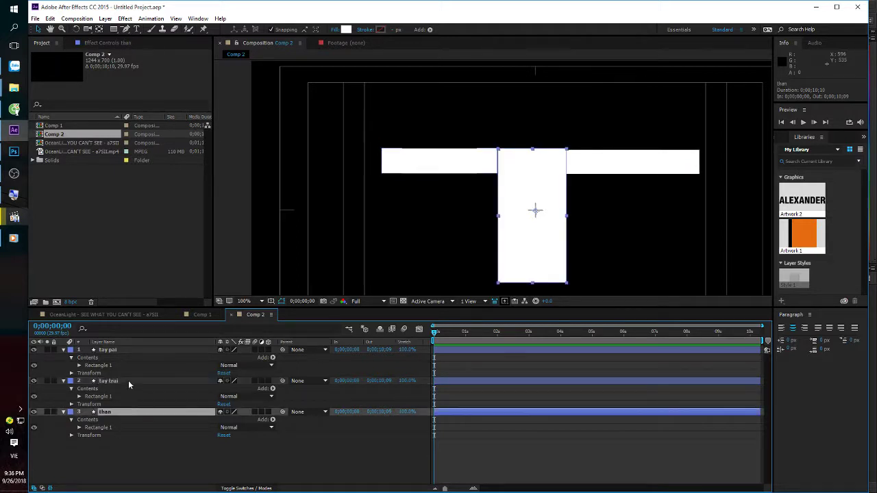
left_click(128, 380)
left_click(140, 350, "shift")
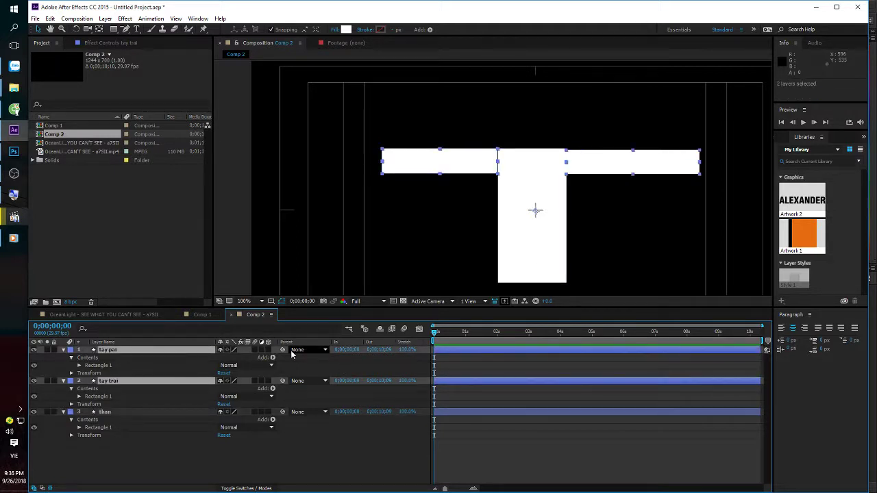
left_click_drag(282, 349, 109, 412)
left_click(120, 419)
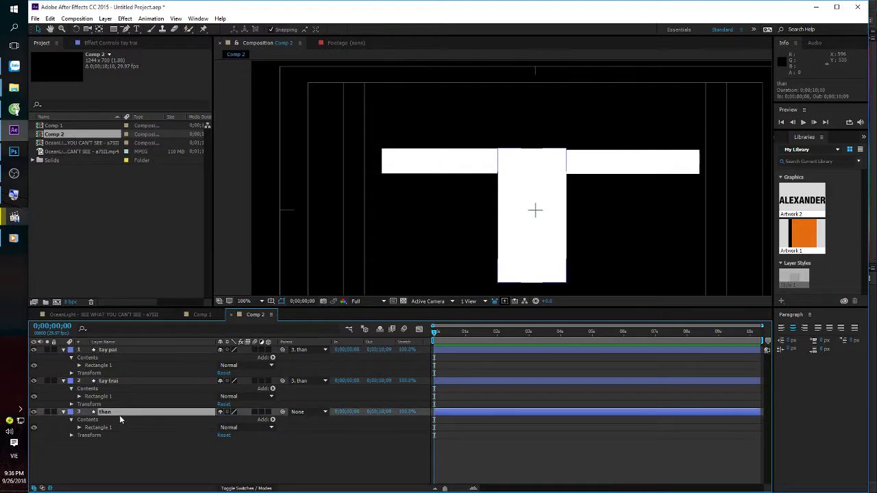
mouse_move(508, 260)
left_mouse_down()
mouse_move(514, 225)
mouse_move(536, 263)
mouse_move(536, 253)
left_mouse_up()
Draw vertical blocks at the ends of the left and right arms
left_click(278, 74)
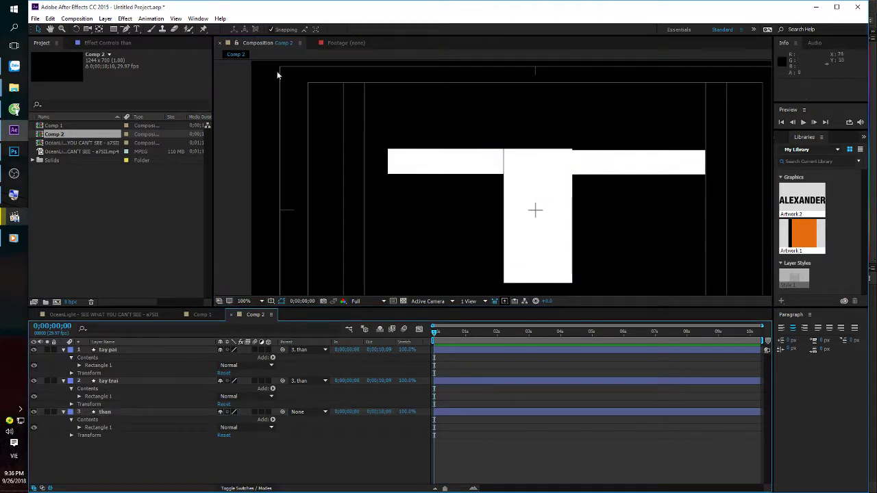
left_click(113, 28)
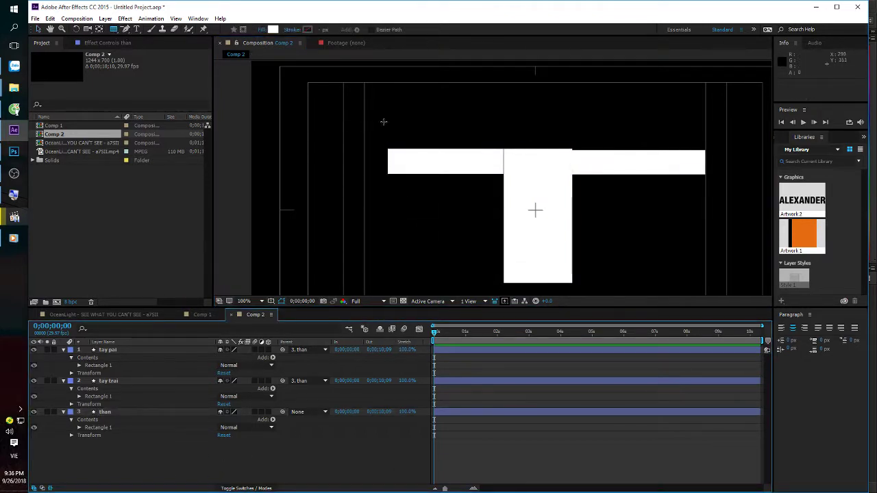
left_click_drag(359, 92, 388, 175)
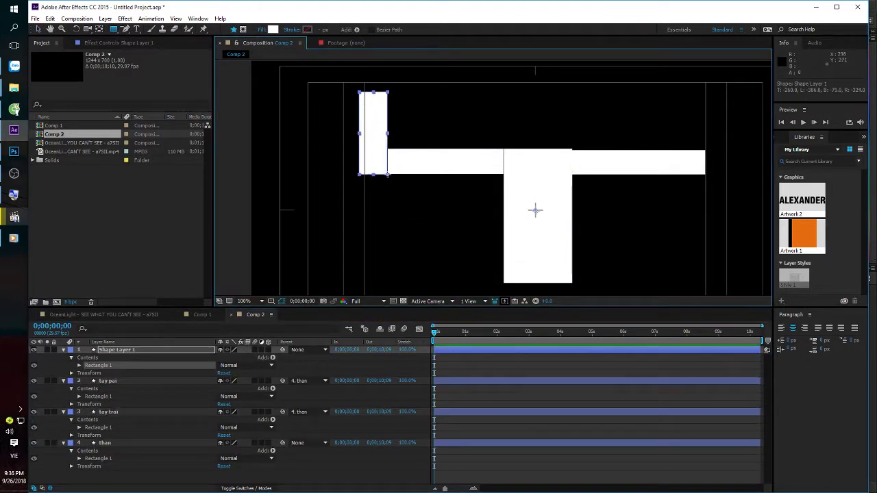
left_click(213, 472)
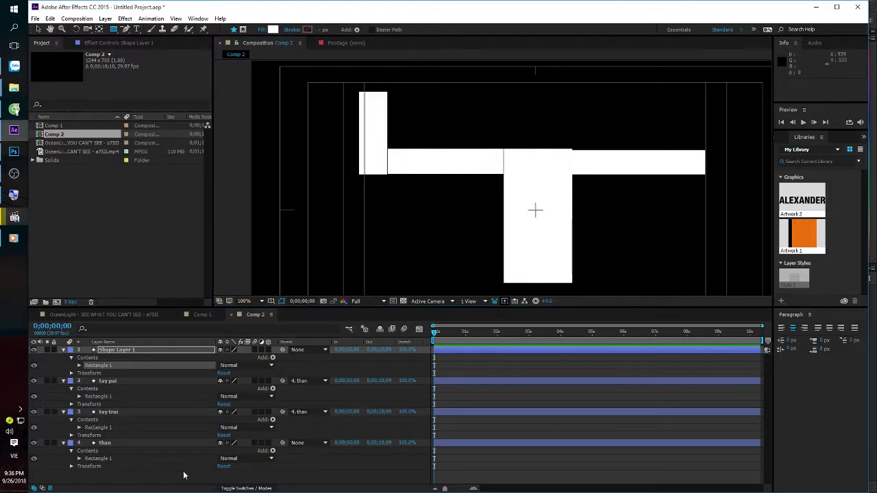
left_click_drag(706, 92, 740, 175)
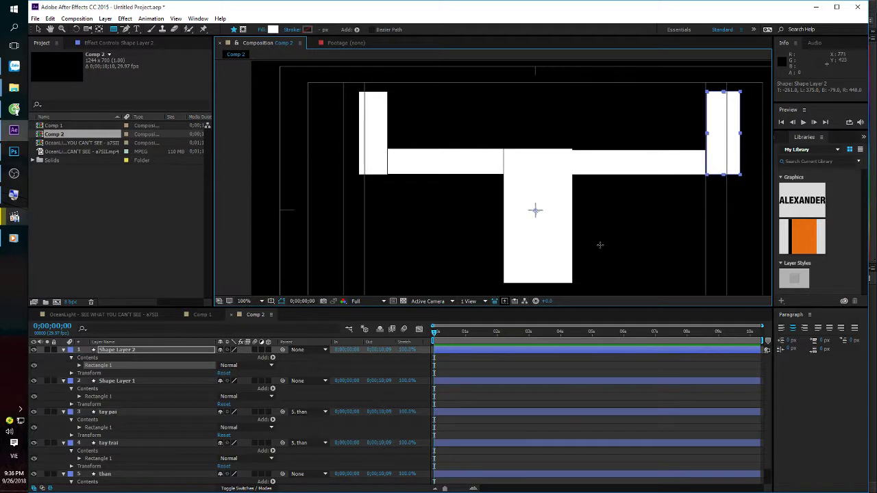
Rename the right end block's layer to 'khuy tay phai'
key("v")
left_click(442, 164)
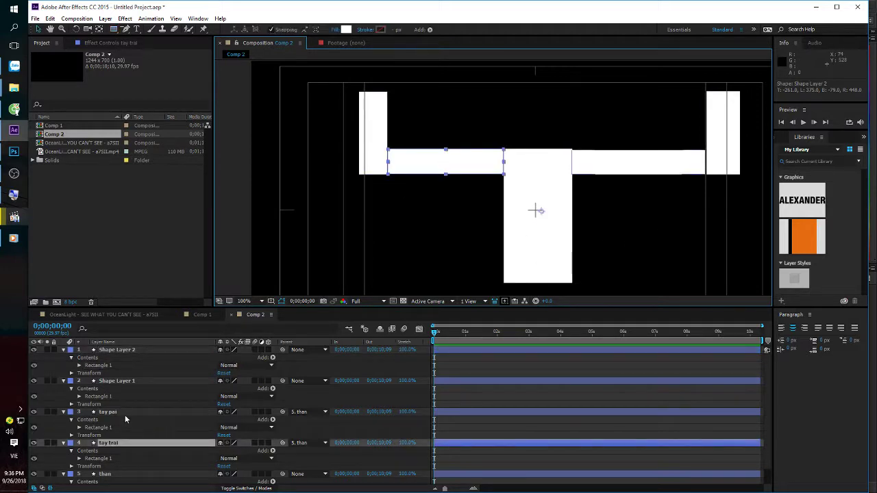
left_click(132, 350)
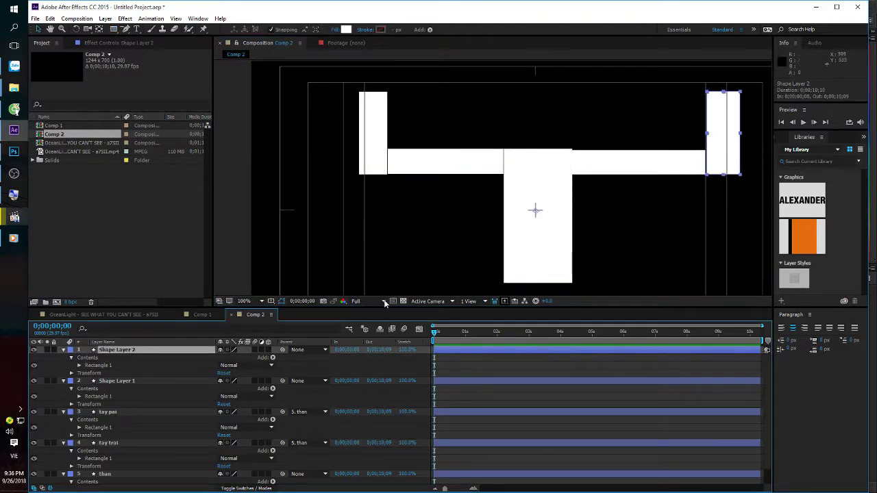
key("Return")
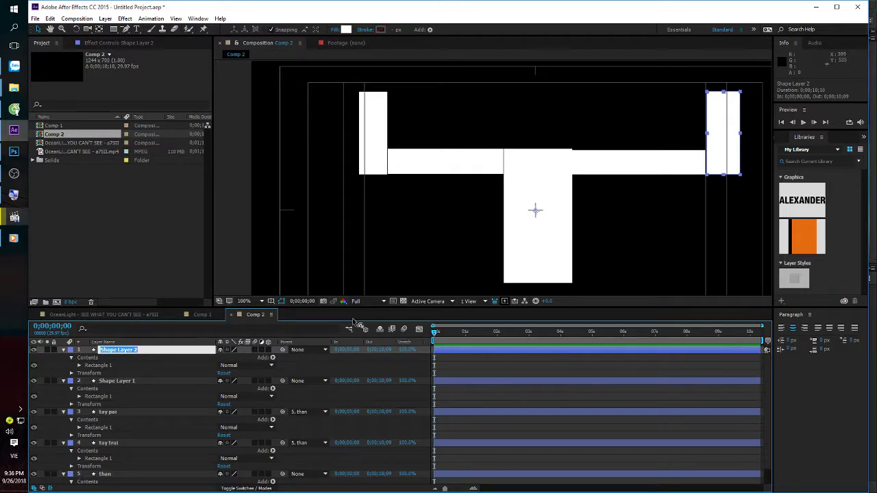
type("khuy tay pha")
type("i")
key("Return")
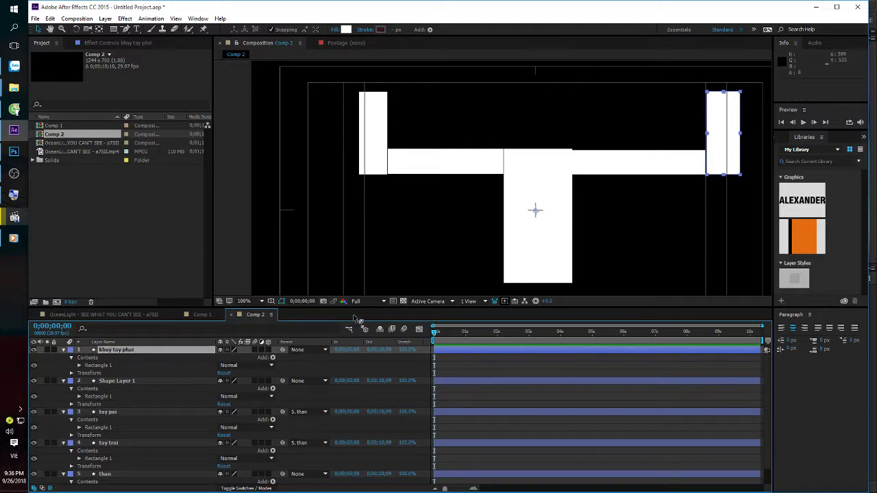
Rename the left end block's layer to 'khuy tay trai'
left_click(129, 381)
key("Return")
type("kh")
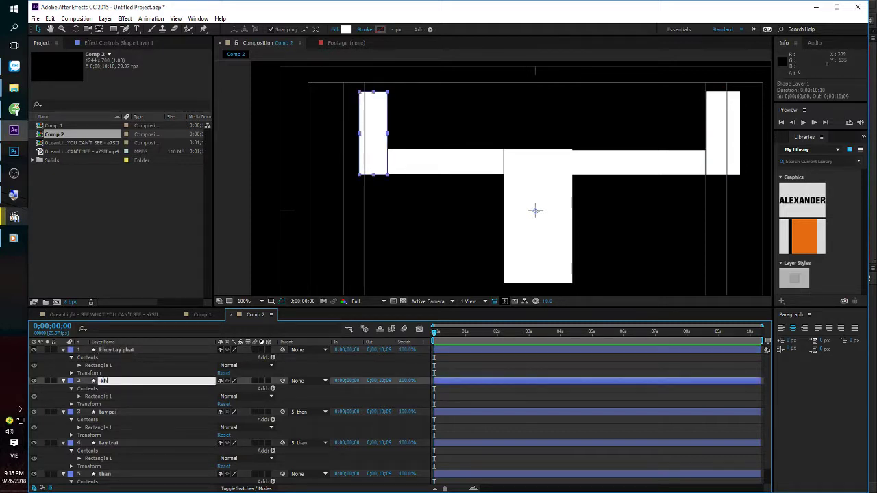
type("tra")
type("i")
key("Return")
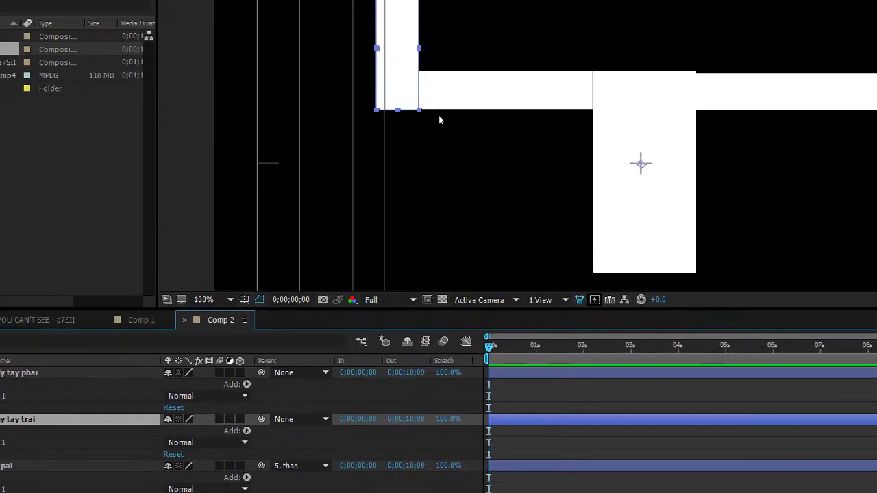
Pick-whip khuy tay trai's Parent to tay trai and khuy tay phai's to tay pai
left_click(537, 69)
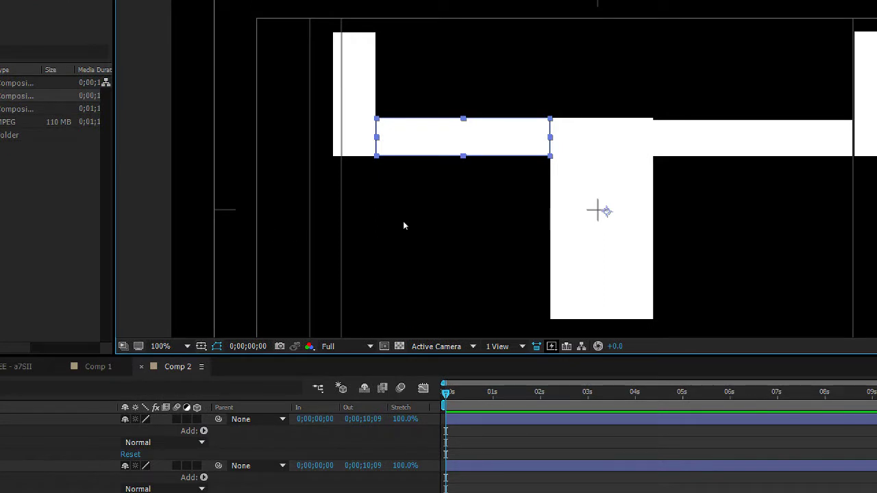
left_click(403, 221)
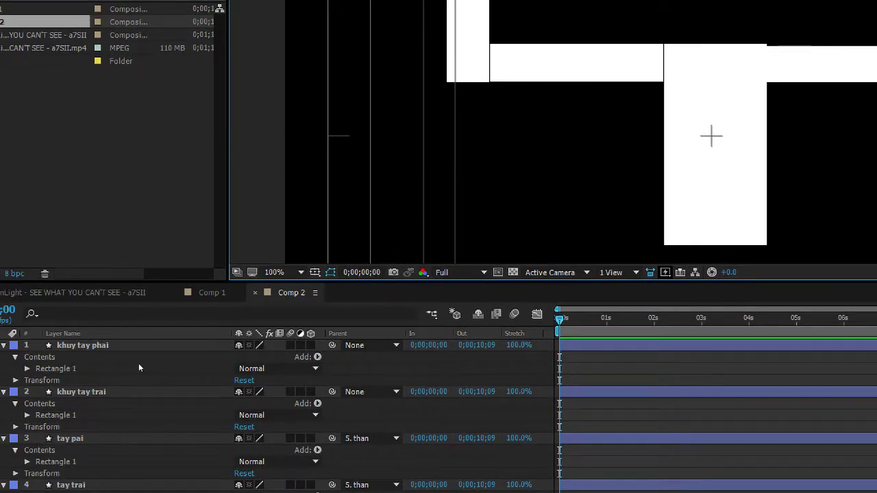
left_click(126, 391)
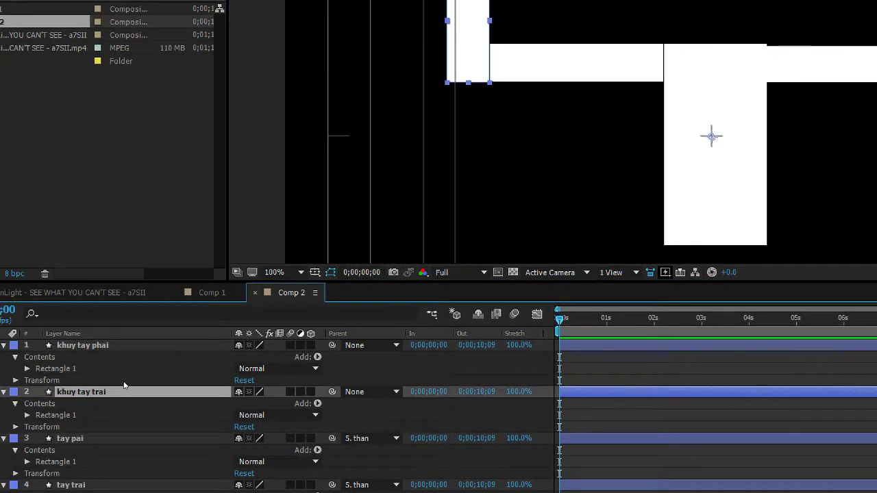
left_click_drag(331, 391, 131, 444)
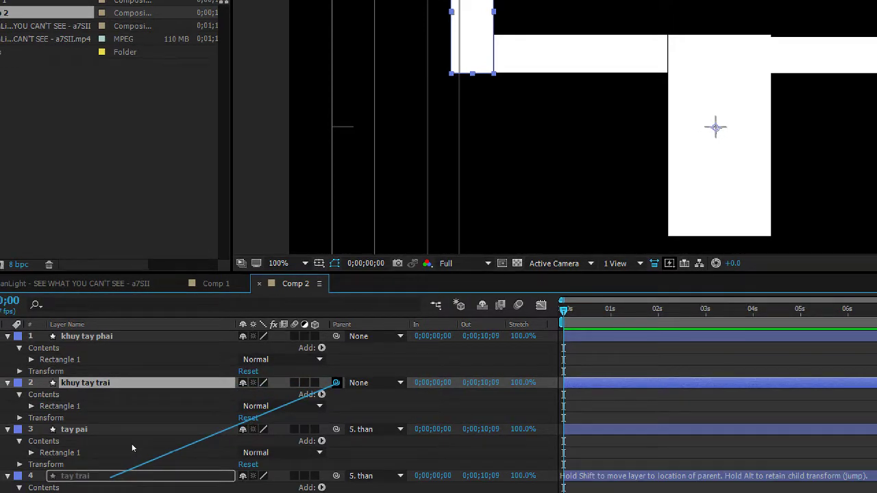
left_click_drag(132, 446, 132, 445)
left_click(123, 337)
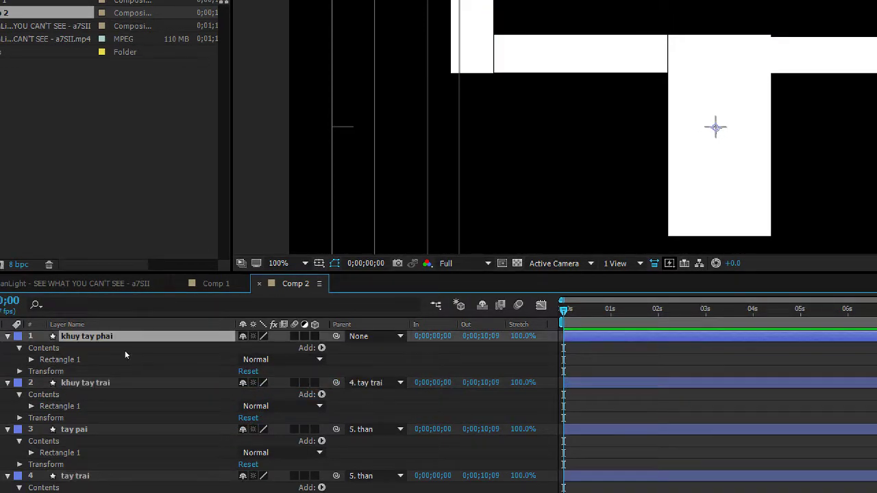
left_click_drag(336, 336, 130, 417)
Drag the horizontal bar and body block in the viewer to test the parent links
left_click(411, 171)
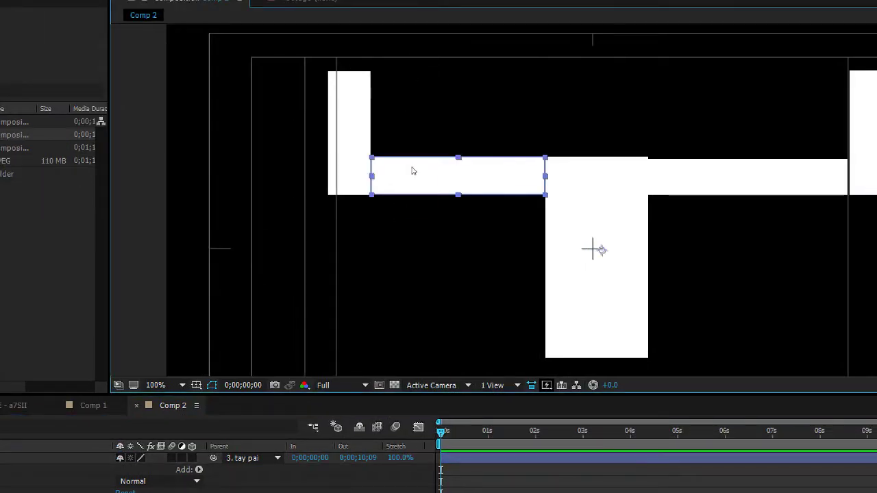
left_click_drag(410, 159, 418, 176)
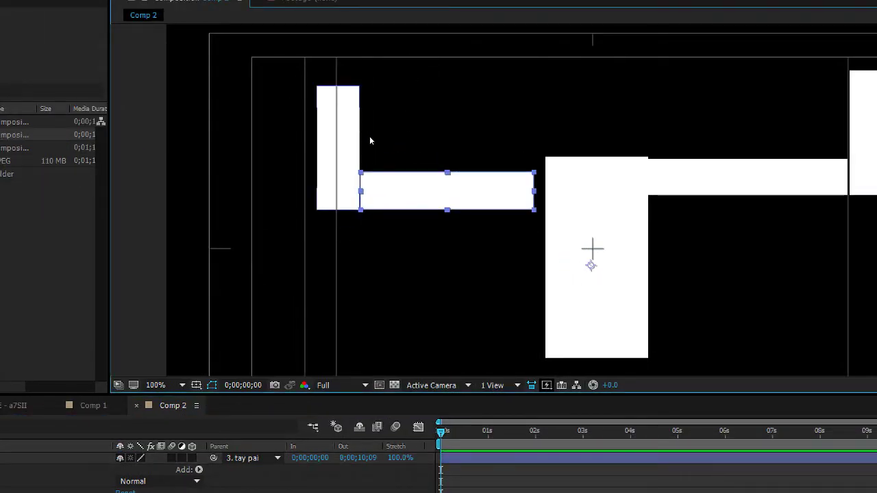
left_click_drag(532, 184, 449, 183)
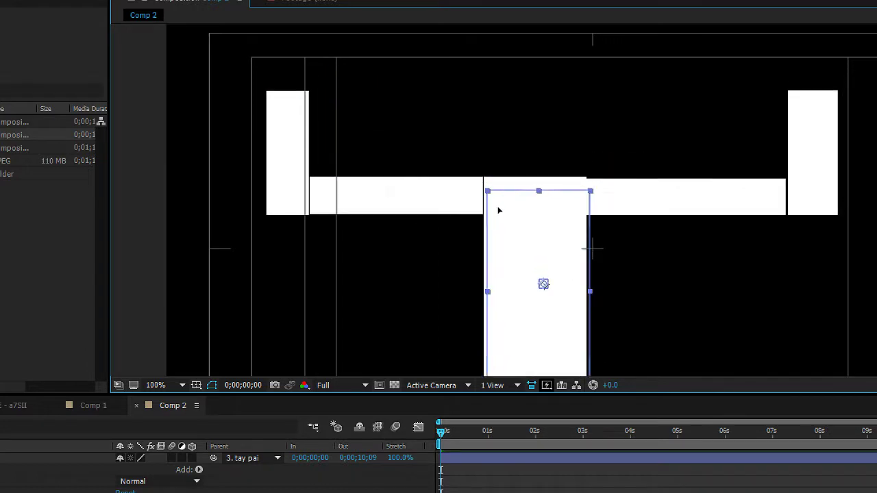
left_click_drag(528, 240, 569, 206)
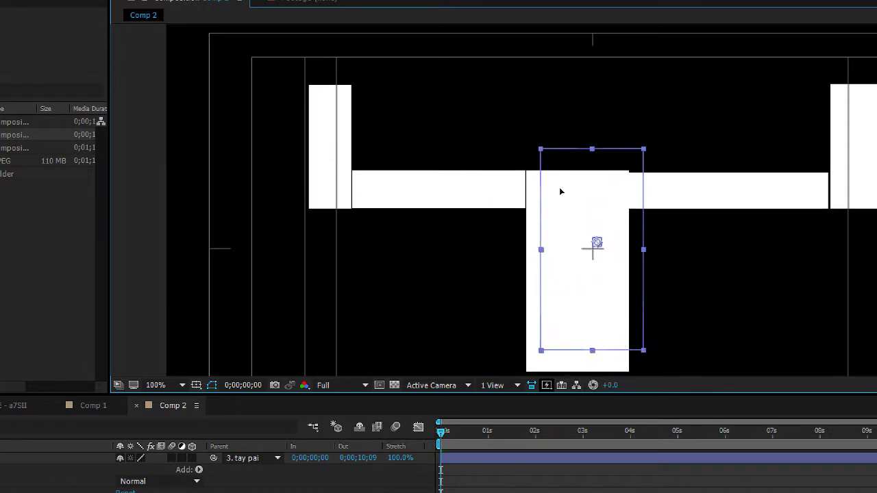
left_click(441, 166)
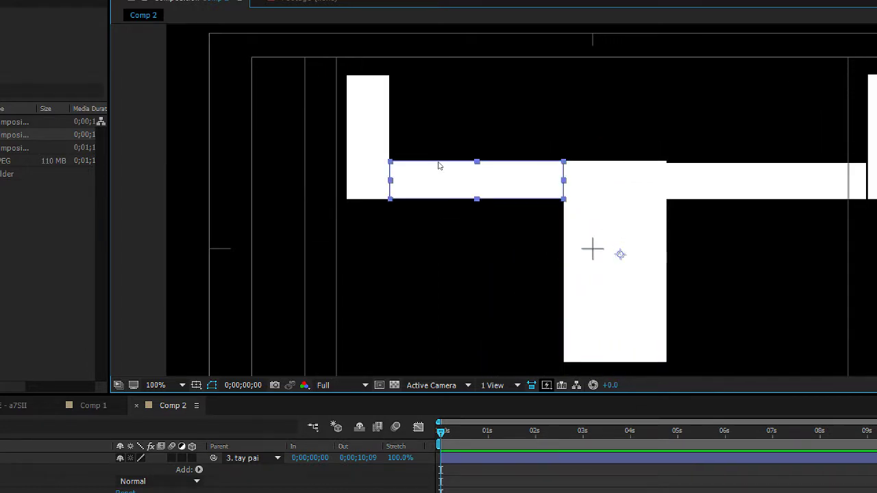
left_click(457, 213)
left_click(487, 169)
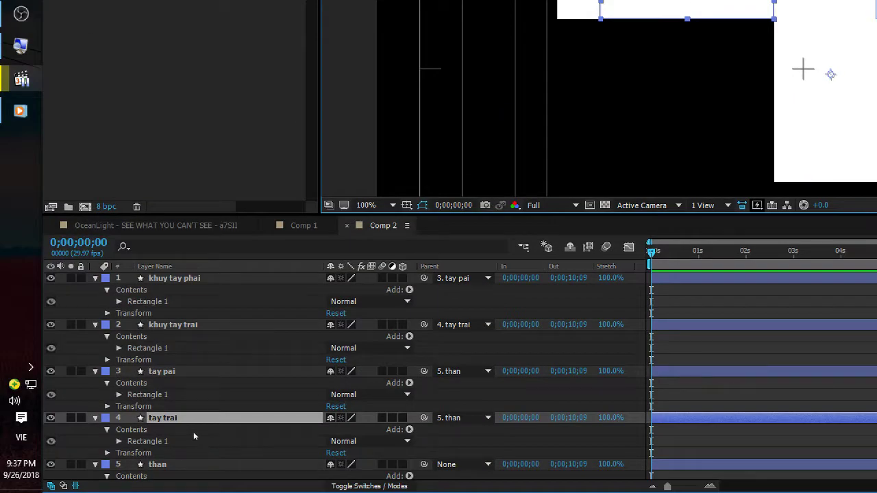
Rotate tay trai to −32° and move khuy tay trai's anchor point to the elbow
key("r")
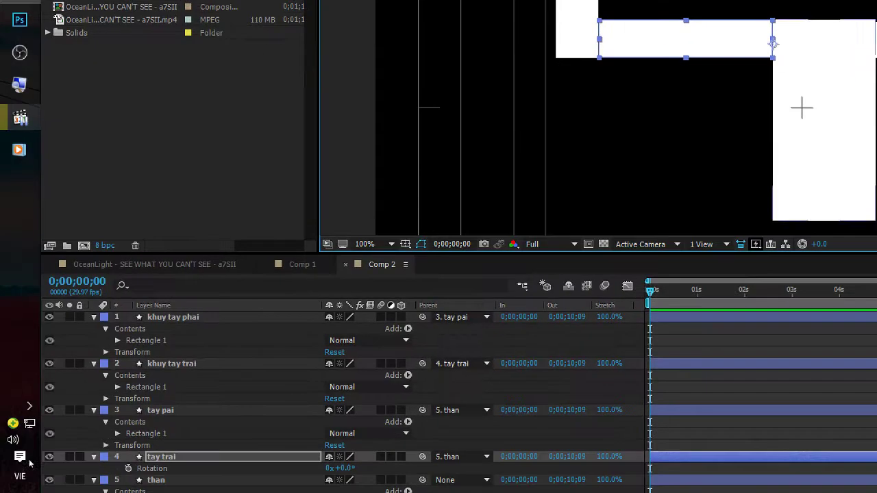
mouse_move(236, 451)
left_mouse_down()
mouse_move(210, 457)
mouse_move(219, 454)
left_mouse_up()
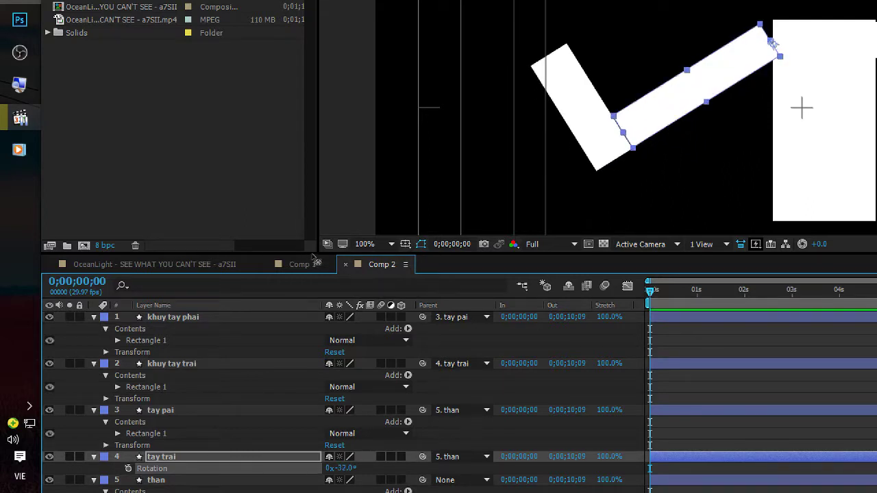
left_click(178, 363)
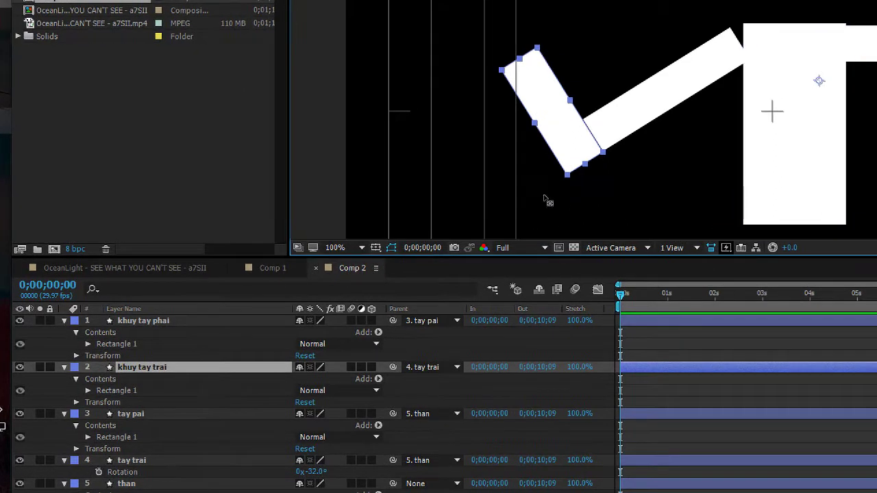
left_click_drag(820, 81, 594, 135)
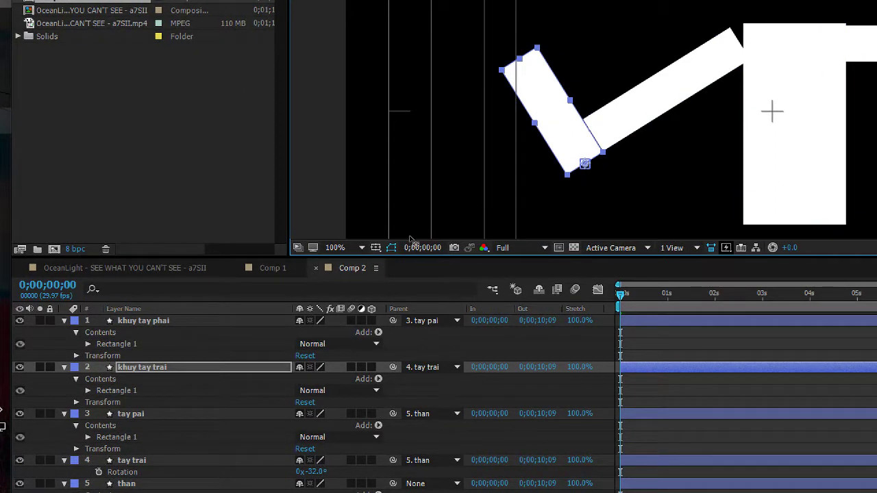
key("Return")
Swing khuy tay trai to −53° around the elbow, then select the than body layer
key("r")
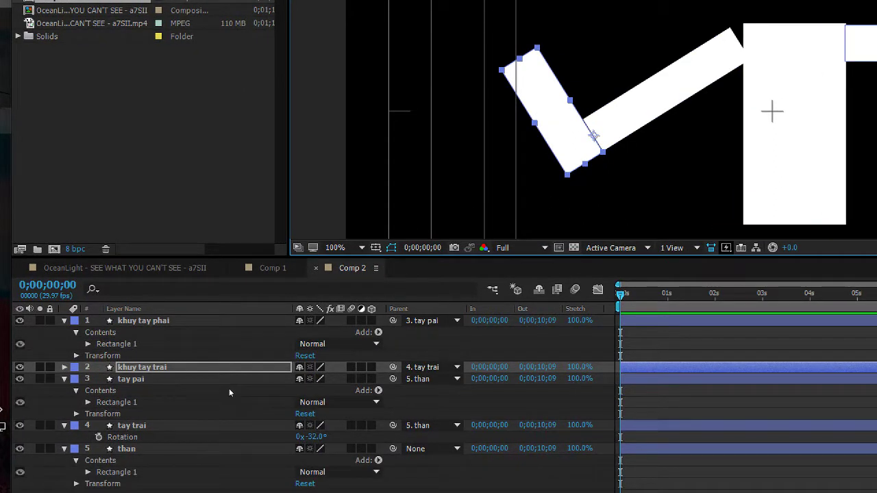
left_click_drag(231, 389, 209, 391)
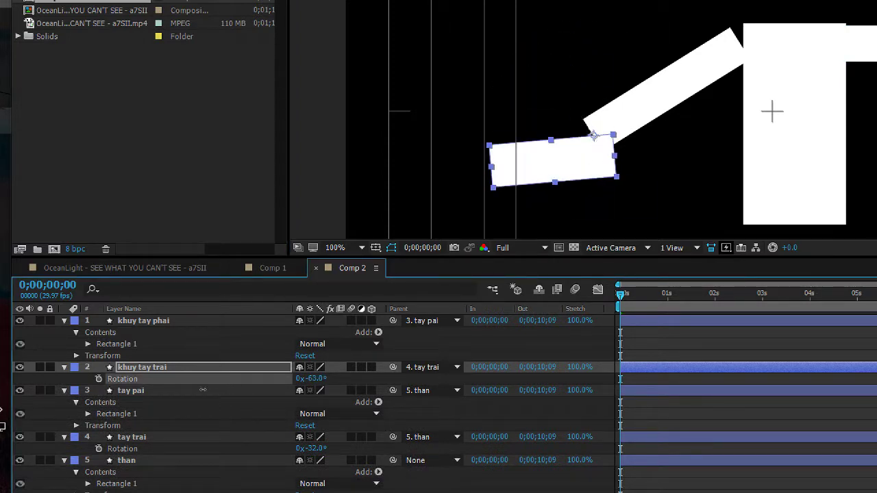
key("ctrl+Down")
key("ctrl+Down")
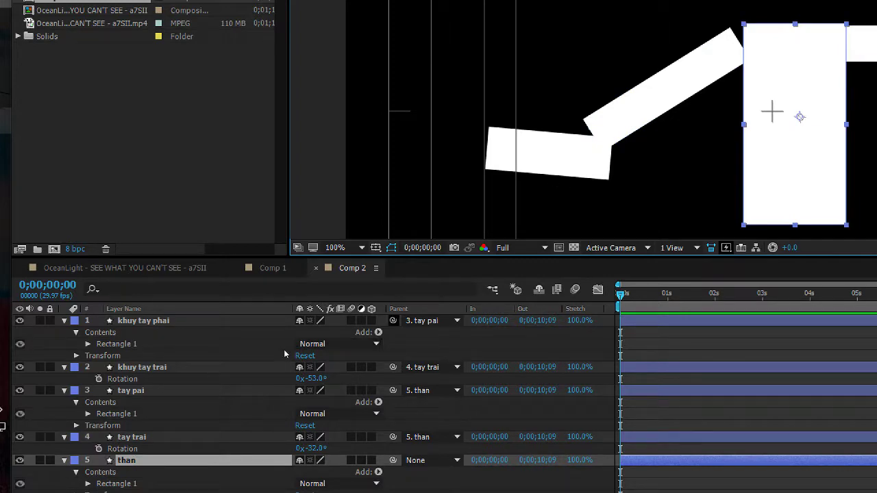
left_click_drag(393, 320, 275, 355)
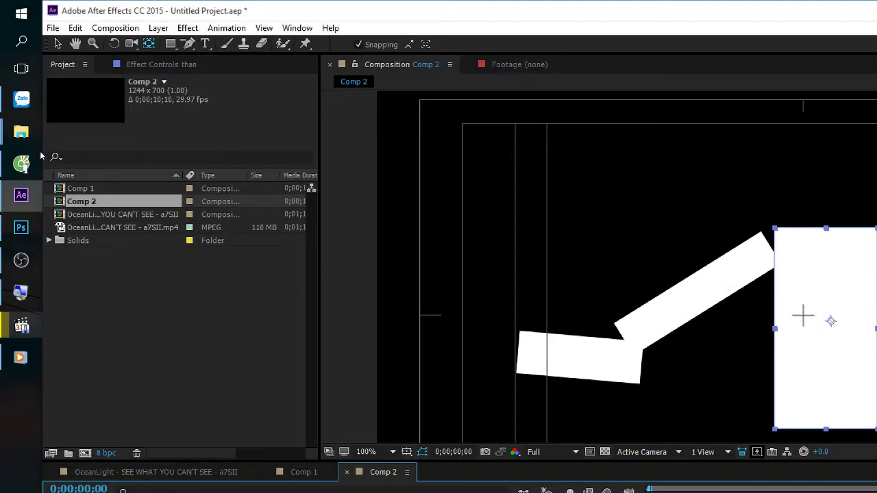
Open Comp 1 from the project list in the viewer and timeline
left_click(59, 133)
key("Up")
double_click(82, 189)
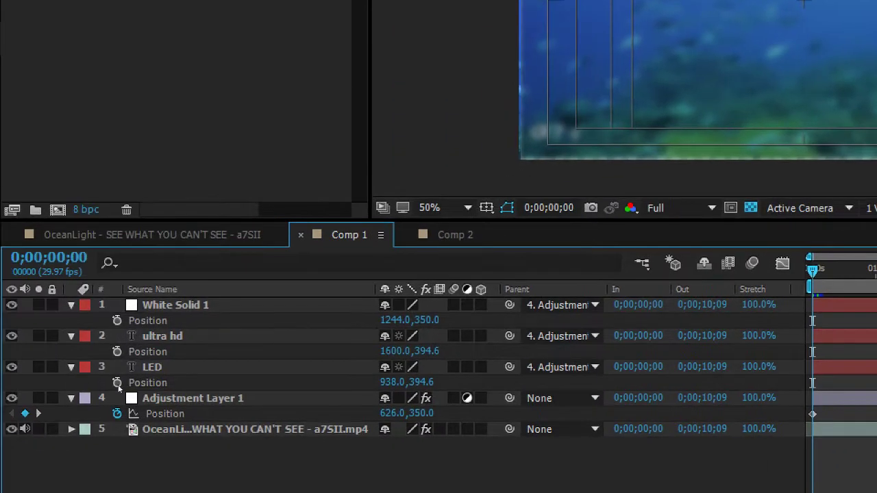
Set the Parent of LED, White Solid 1 and ultra hd to None
left_click(91, 382)
left_click(175, 305, "shift")
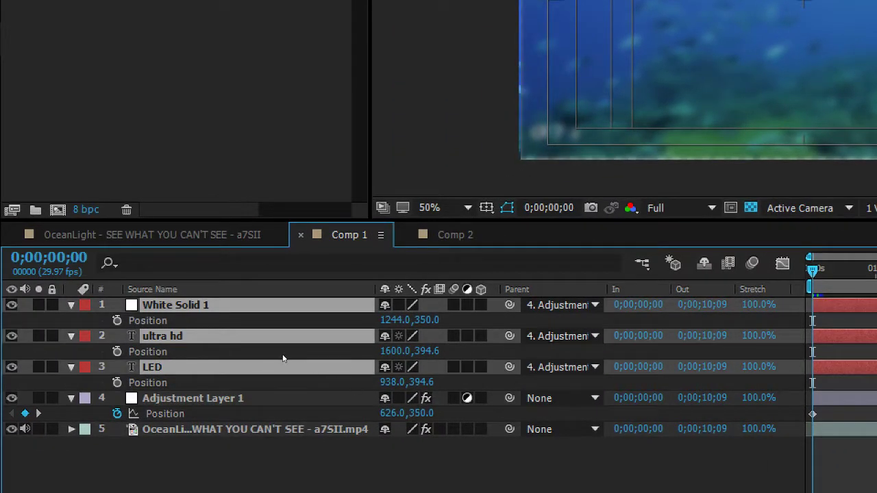
left_click_drag(509, 305, 130, 399)
left_click(562, 305)
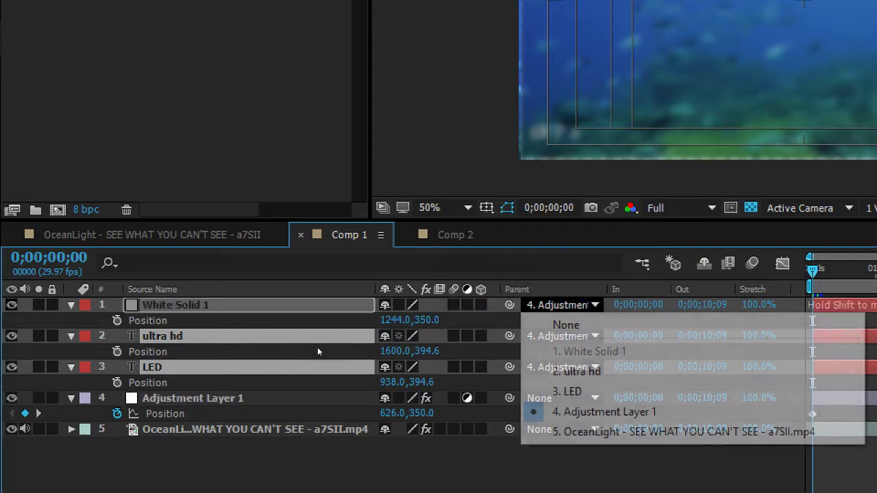
key("Up")
key("Up")
key("Up")
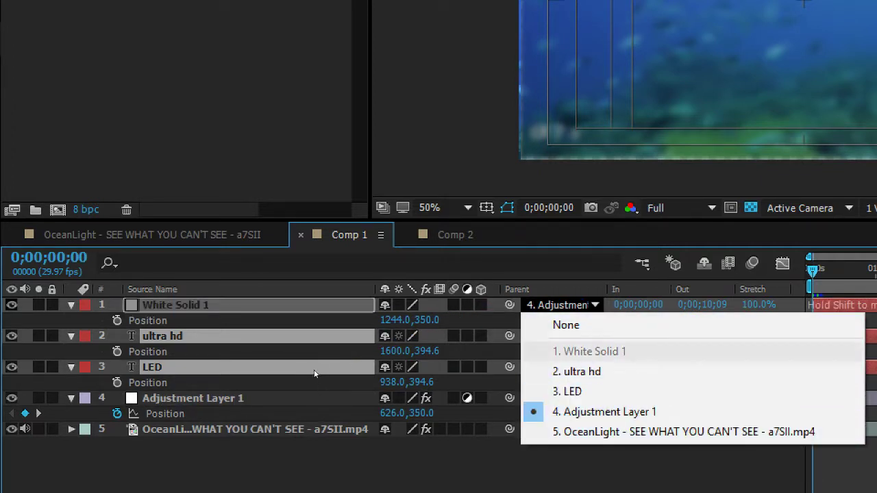
key("Up")
key("Return")
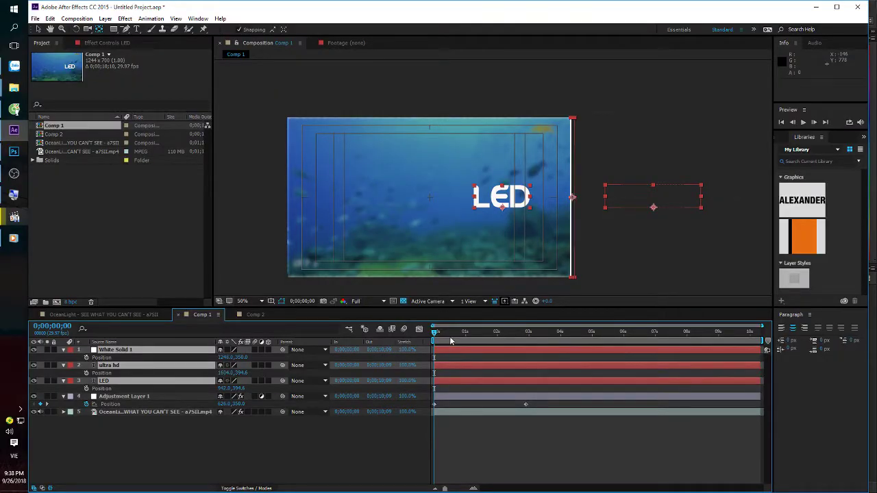
Preview the wipe transition, undo an accidental Adjustment Layer 1 move, and minimize After Effects
key("space")
key("space")
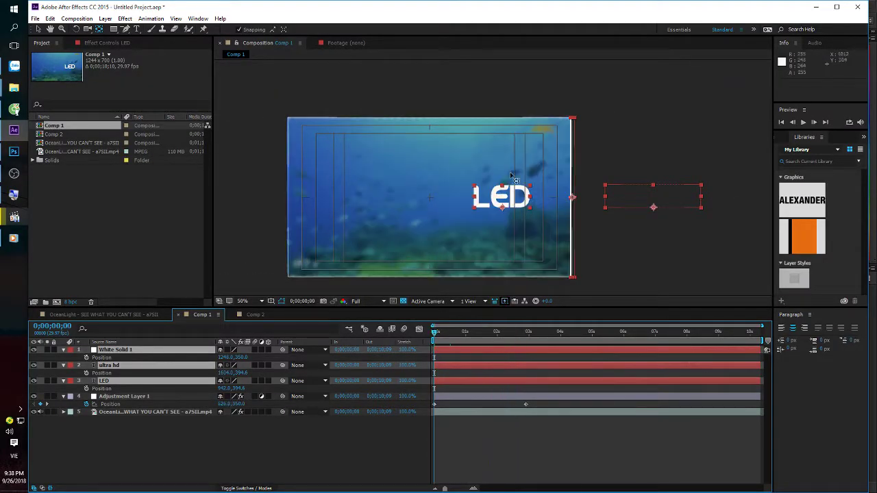
left_click(598, 243)
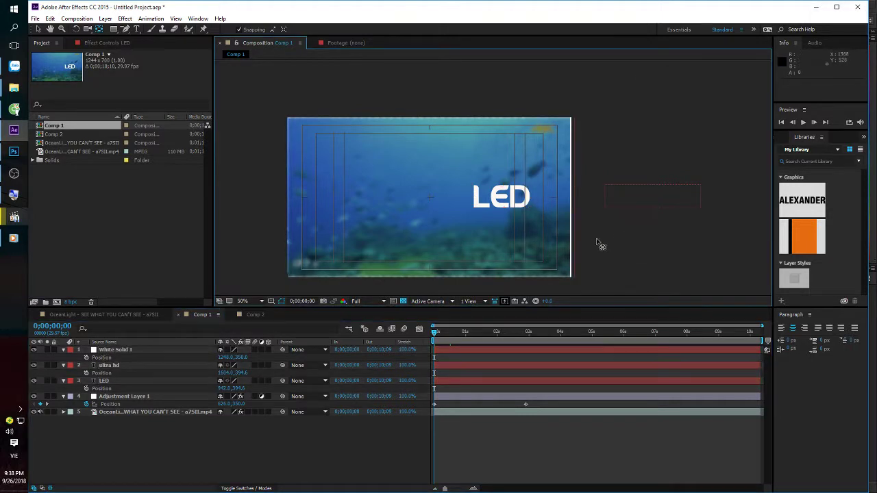
left_click(511, 236)
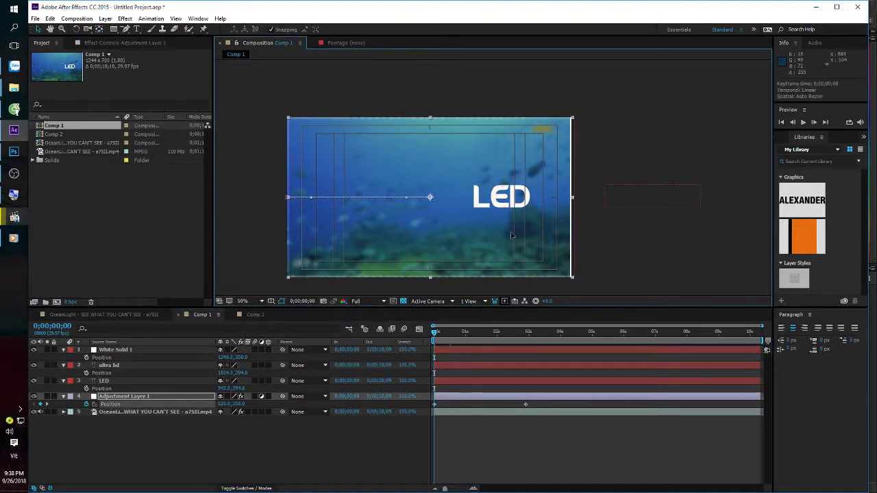
left_click_drag(510, 236, 486, 233)
key("ctrl+z")
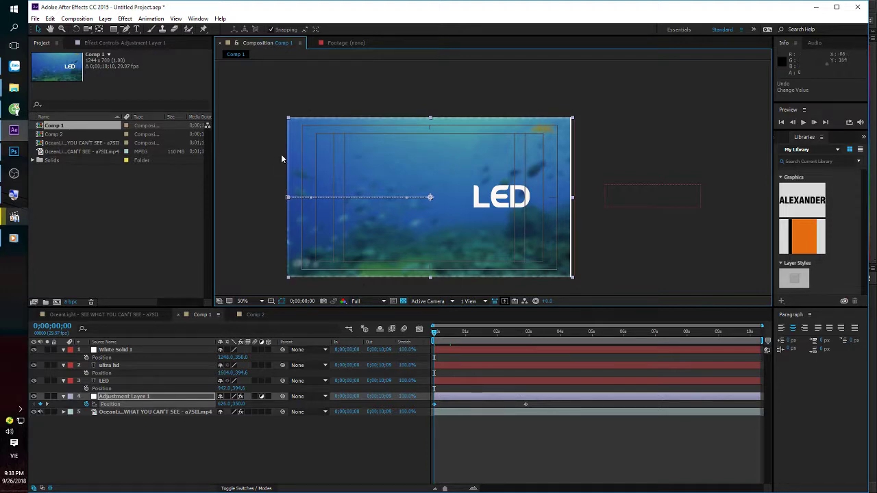
left_click(815, 7)
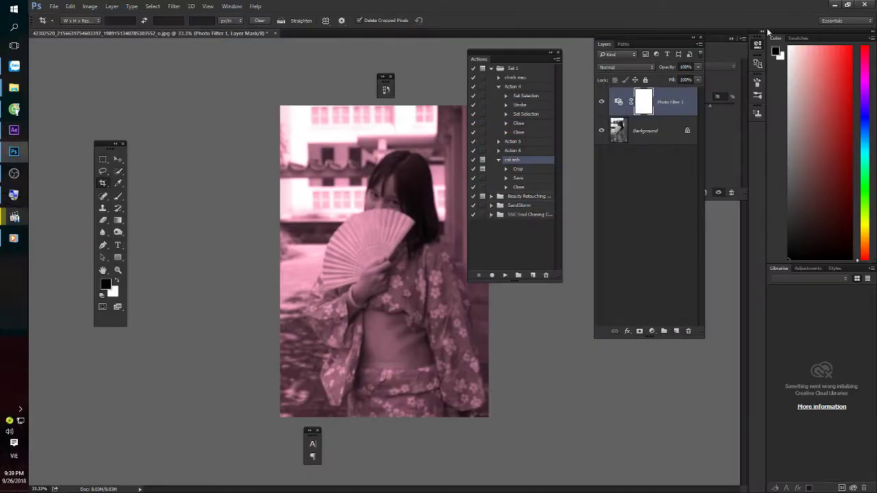
Close the fullscreen video, minimize OBS, and go back to the lesson folder
key("alt+Tab")
left_click(865, 5)
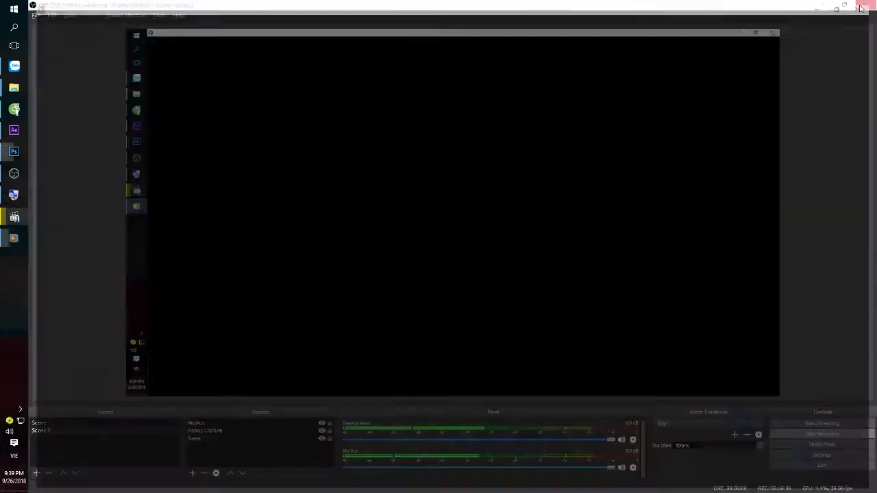
left_click(827, 5)
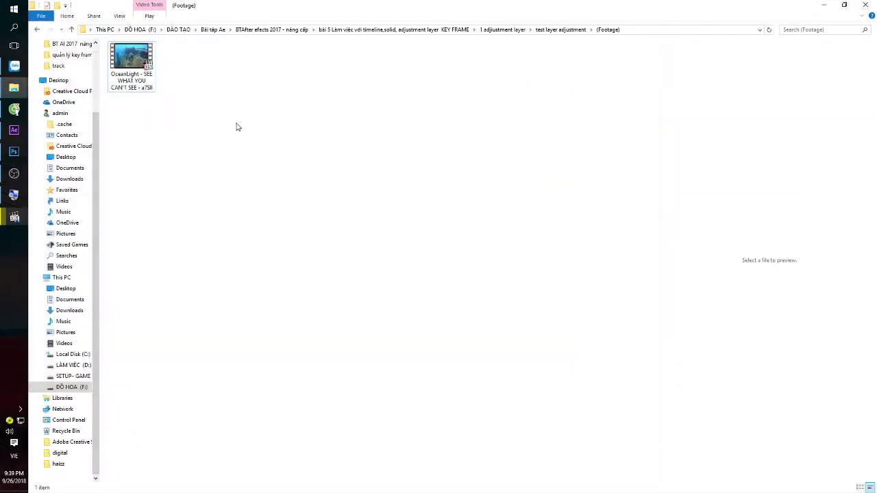
left_click(37, 31)
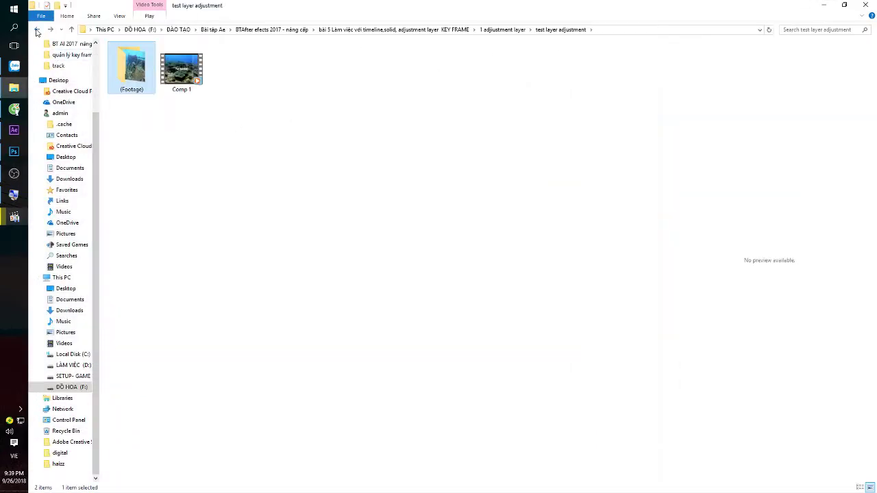
left_click(37, 31)
left_click(37, 31)
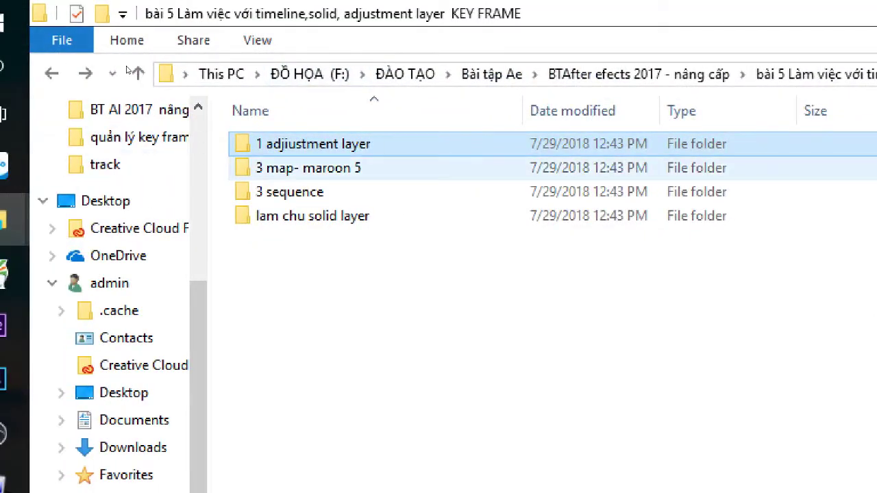
Open the 3 map- maroon 5 folder and play its tong hop video
key("Down")
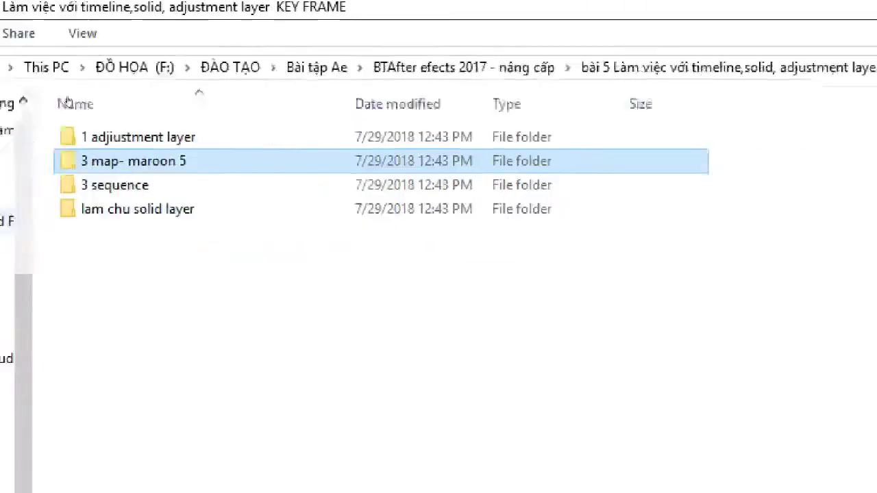
key("Down")
key("Up")
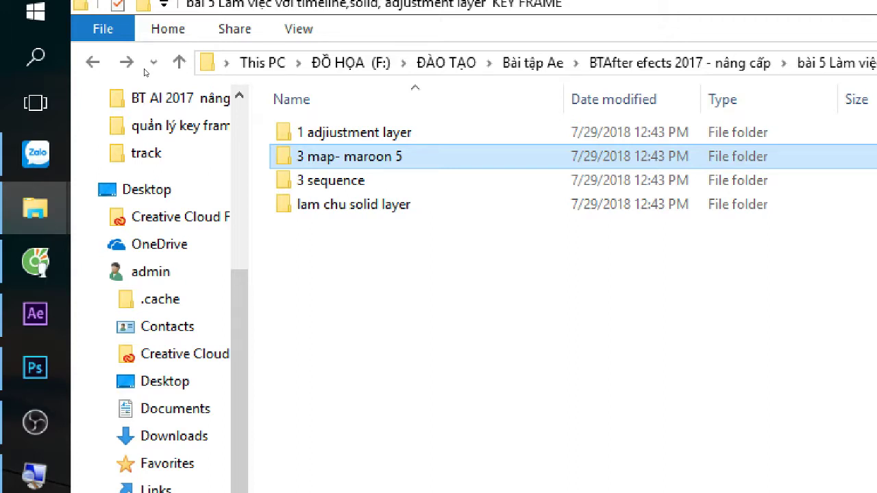
double_click(145, 71)
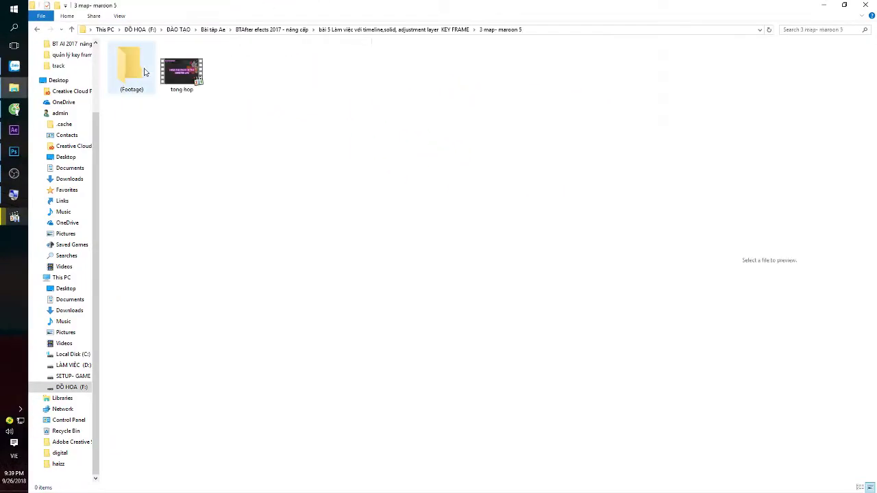
double_click(184, 71)
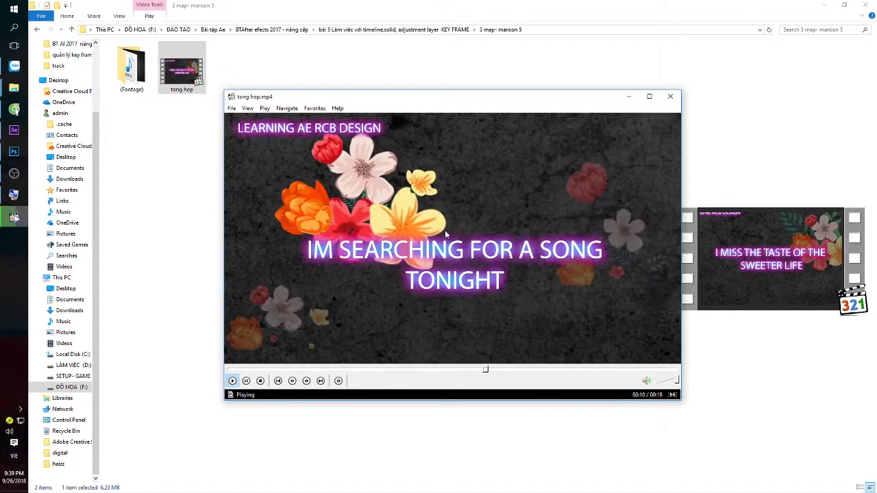
Replay tong hop.mp4 from the start, pause at 00:02, and switch to After Effects
left_click(449, 215)
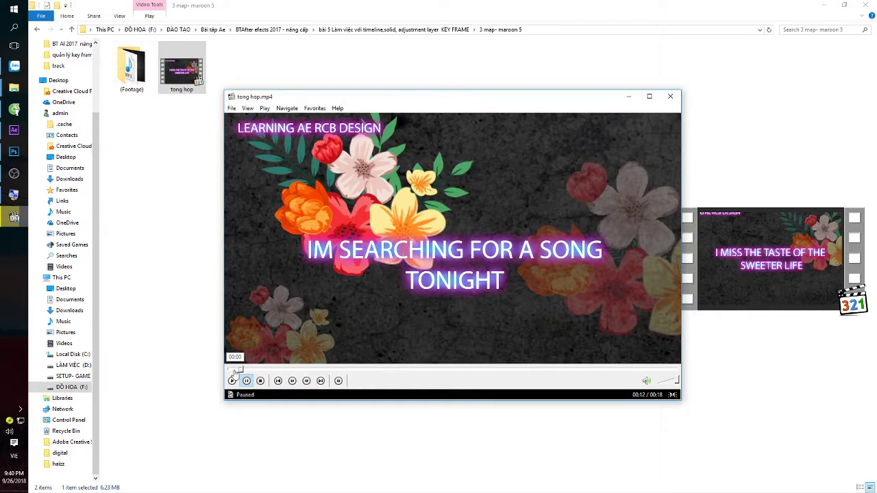
left_click(230, 370)
left_click(396, 259)
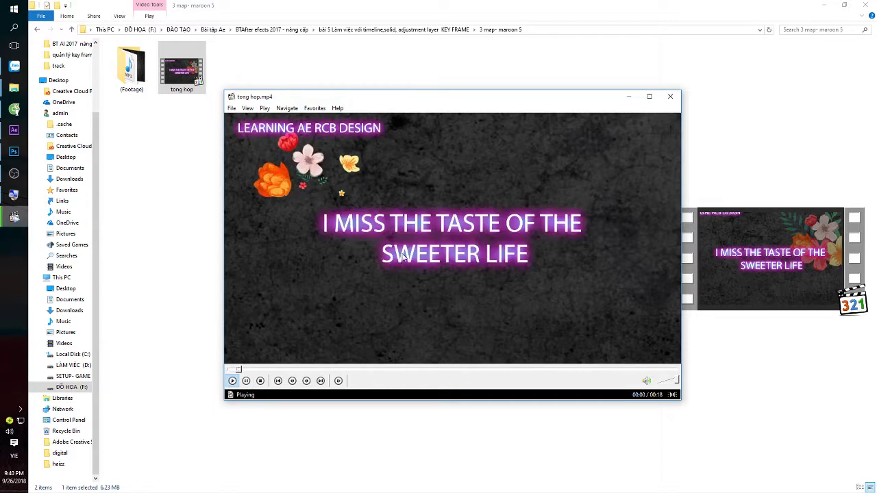
left_click(565, 265)
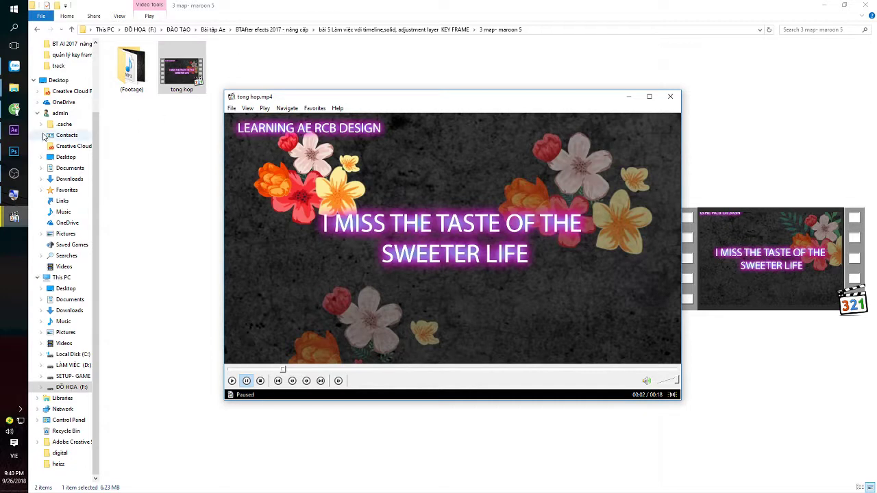
left_click(13, 129)
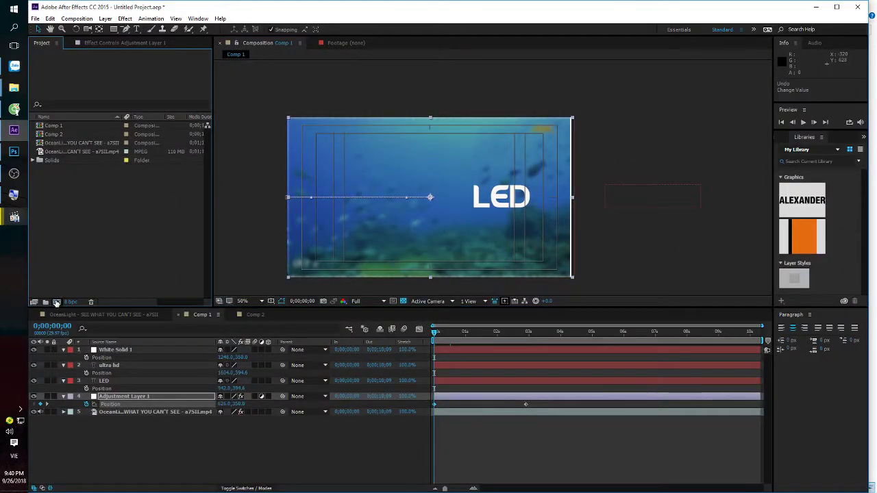
Create a new composition, Comp 3, with default settings
left_click(57, 301)
key("Return")
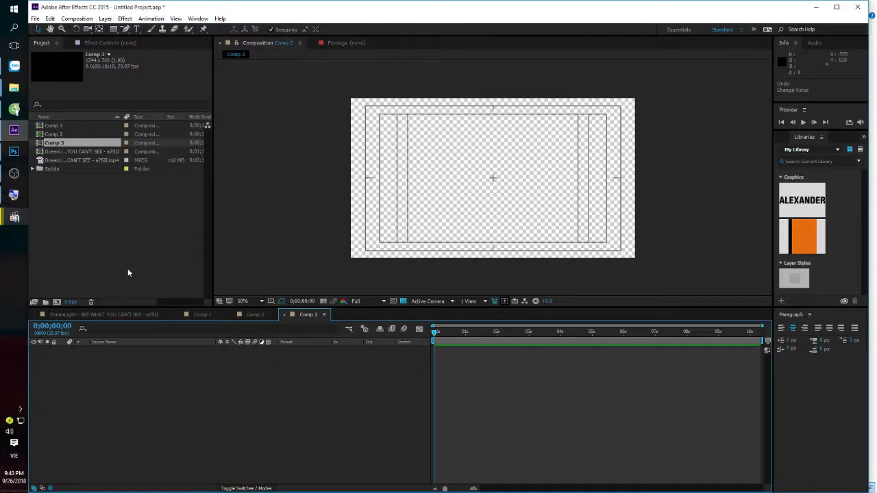
left_click(102, 191)
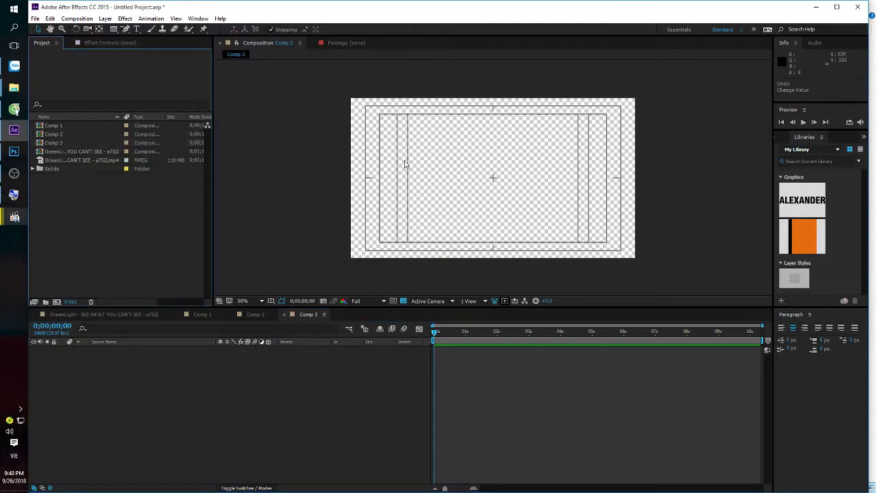
left_click(64, 144)
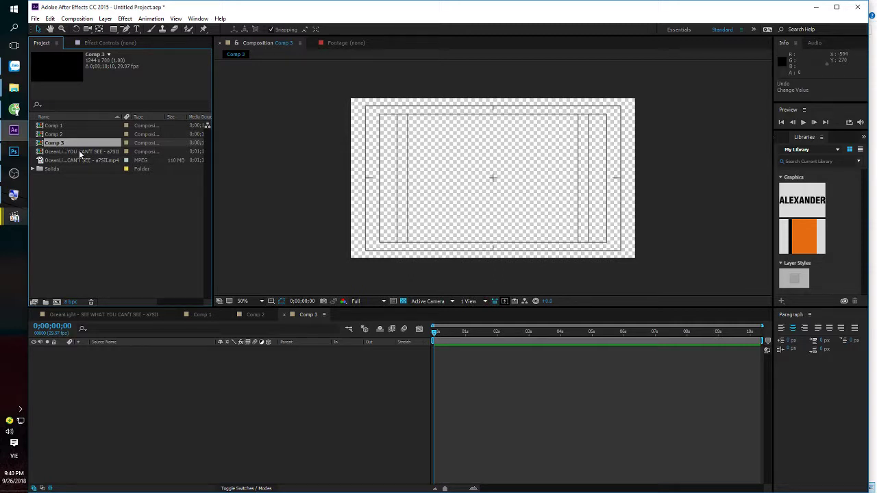
Close the project without saving and minimize After Effects
left_click_drag(88, 215, 45, 109)
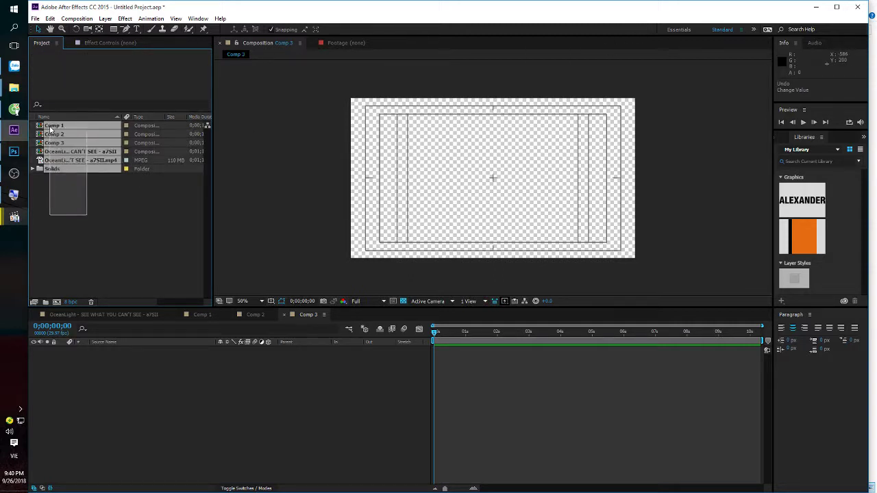
key("ctrl+alt+n")
left_click(464, 264)
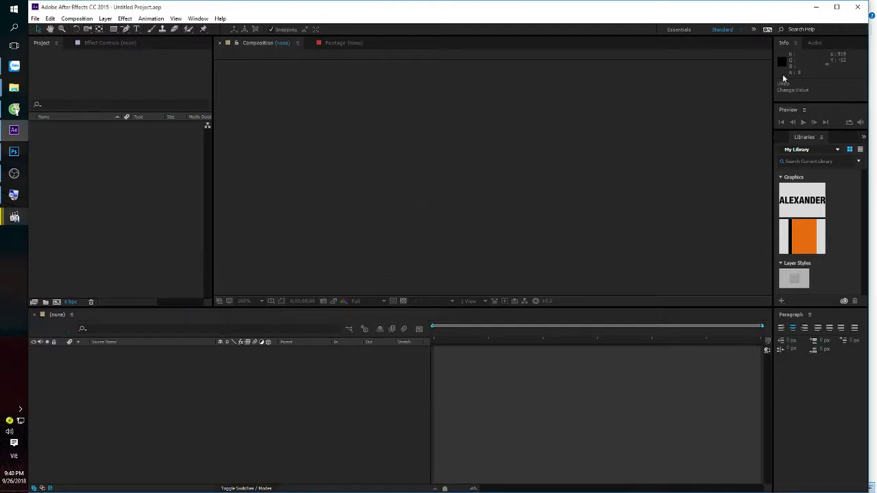
left_click(824, 6)
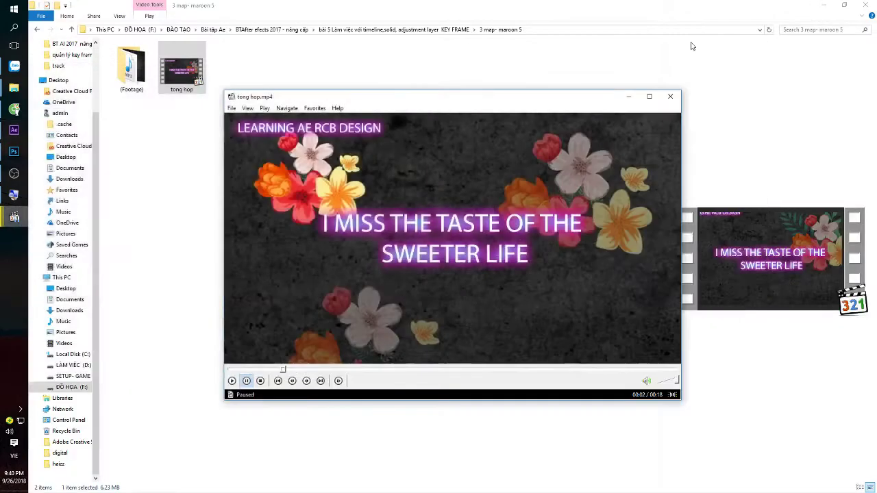
Open the (Footage) folder and look inside flowwer map Layers before returning
left_click(133, 134)
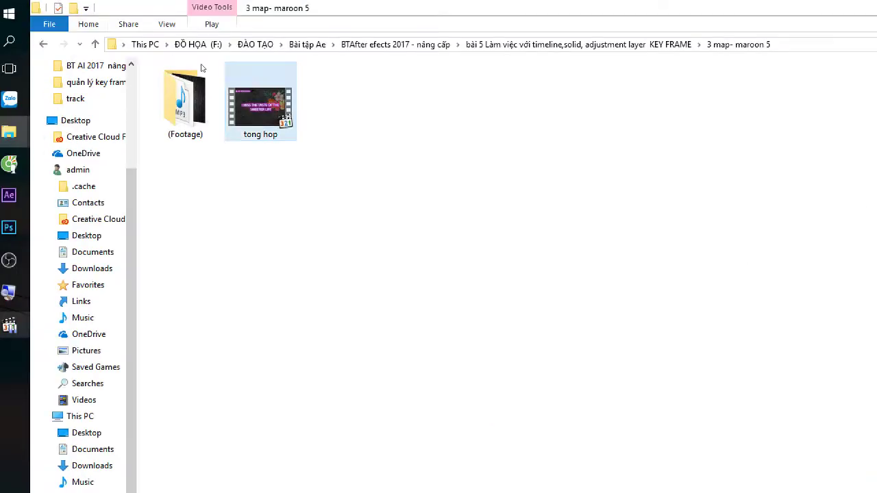
key("Left")
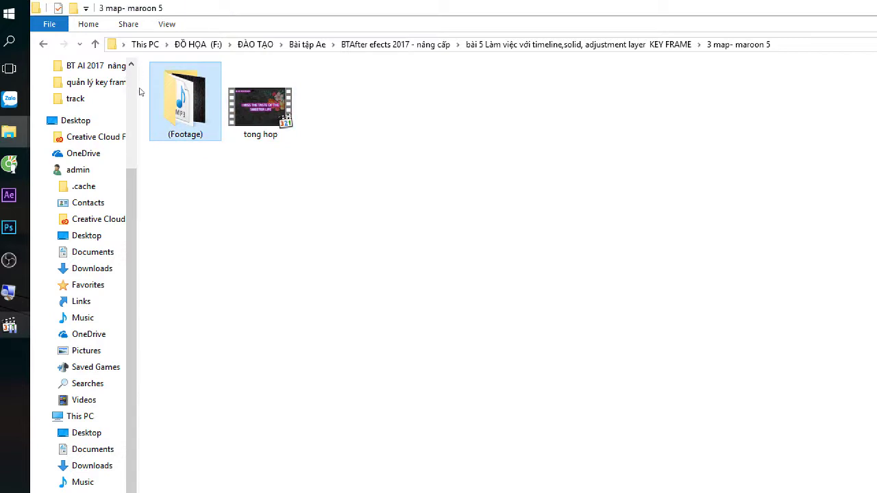
key("Return")
key("Down")
key("Up")
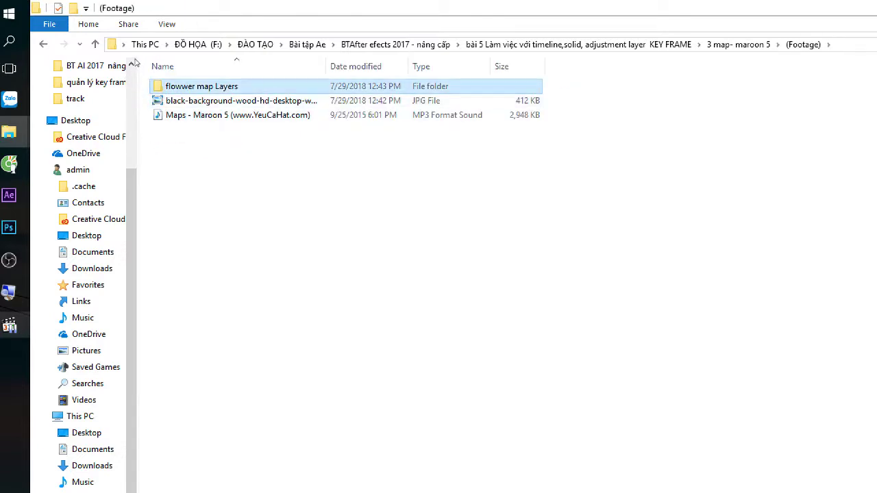
key("Return")
key("Down")
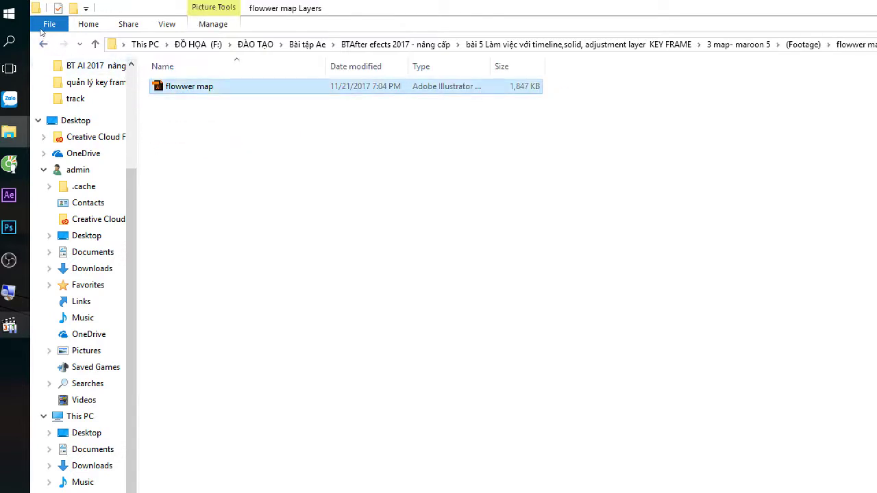
key("BackSpace")
Drag the black wood background JPG toward the After Effects taskbar icon
key("Down")
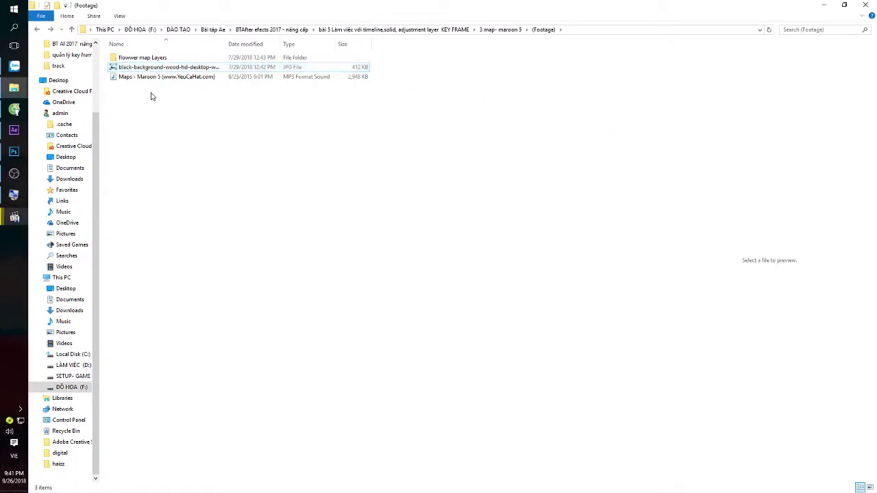
left_click(141, 78)
left_click_drag(139, 68, 22, 152)
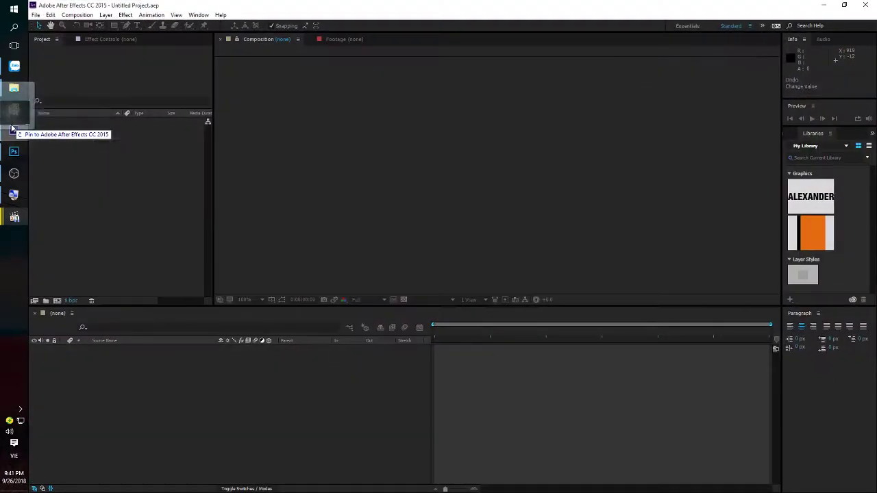
Import the wood background JPG and create a composition from it
left_click_drag(22, 152, 128, 191)
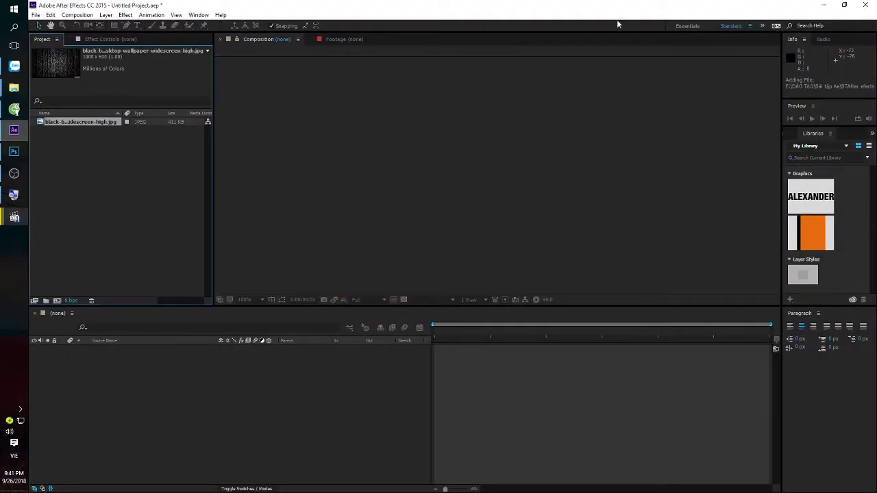
mouse_move(80, 122)
left_mouse_down()
mouse_move(92, 198)
mouse_move(57, 301)
left_mouse_up()
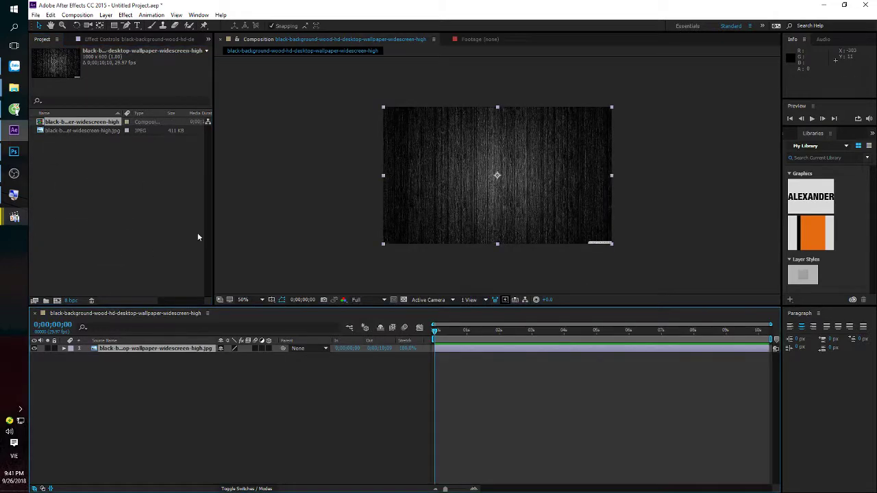
left_click(823, 5)
Import flowwer map.ai as a composition, open it, then minimize After Effects
left_click(830, 5)
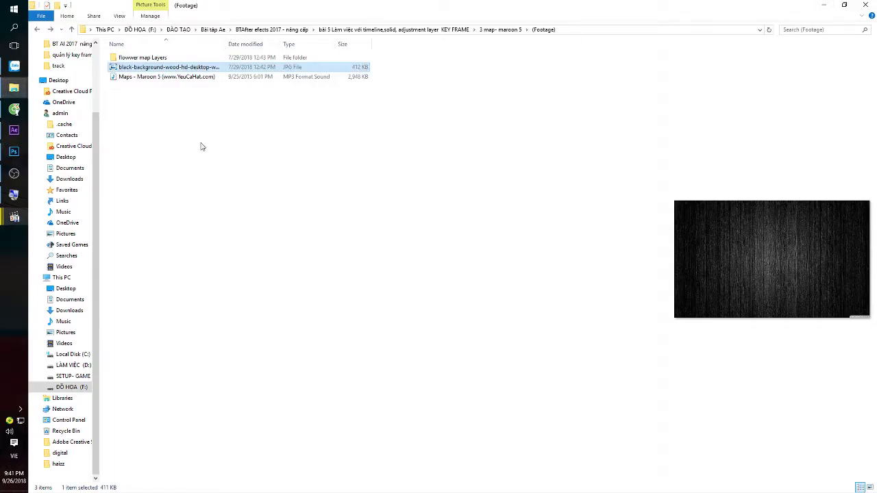
double_click(141, 60)
left_click(132, 62)
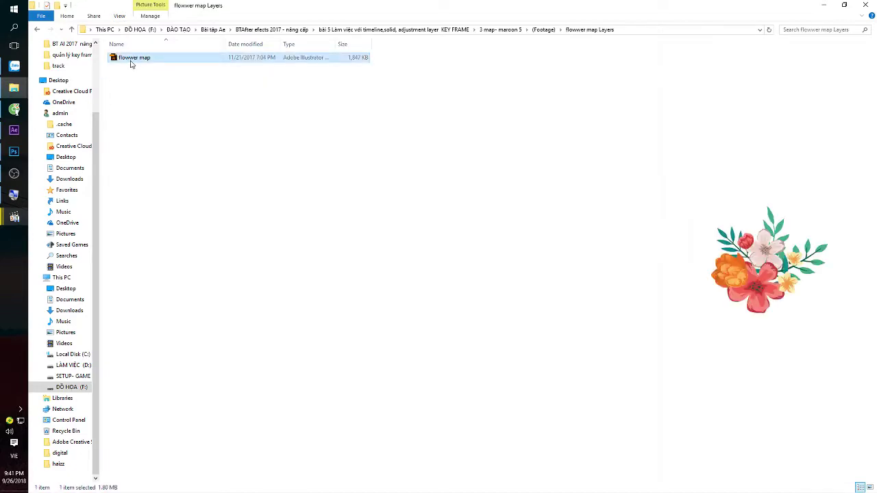
mouse_move(125, 61)
left_mouse_down()
mouse_move(12, 130)
mouse_move(89, 176)
left_mouse_up()
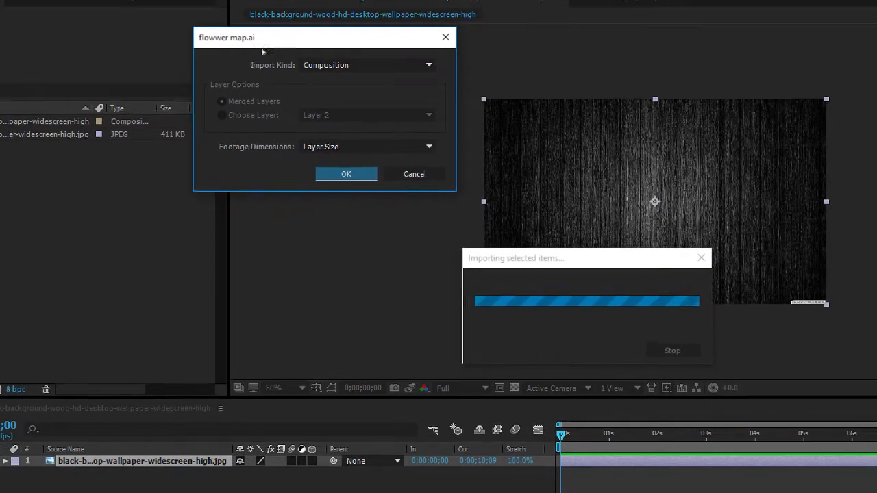
left_click(347, 174)
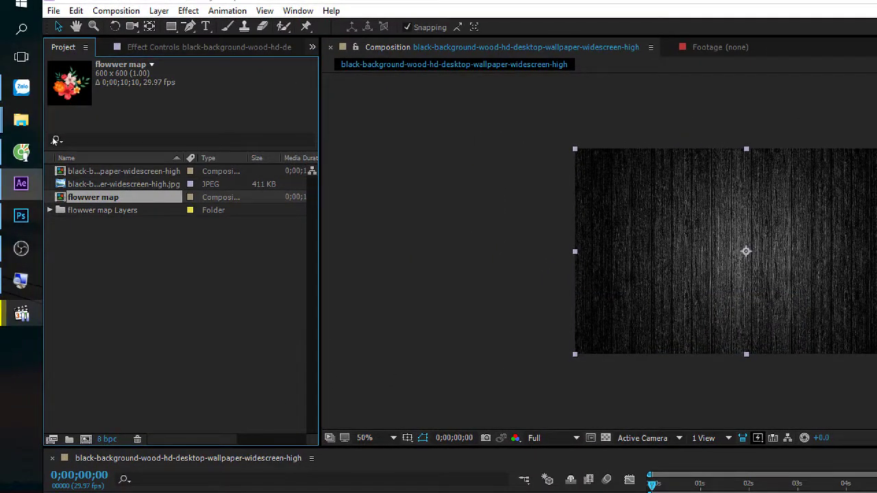
double_click(93, 197)
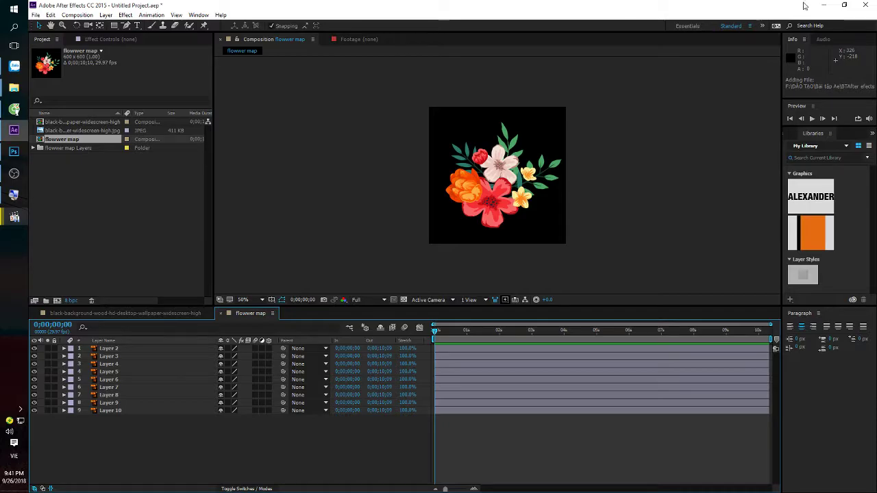
left_click(824, 5)
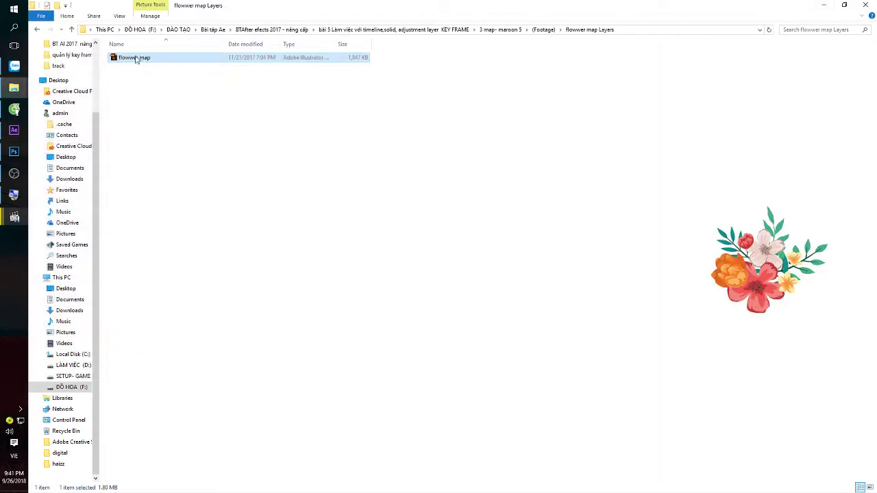
Replay tong hop.mp4 from near the start and pause it around 00:03
left_click(14, 216)
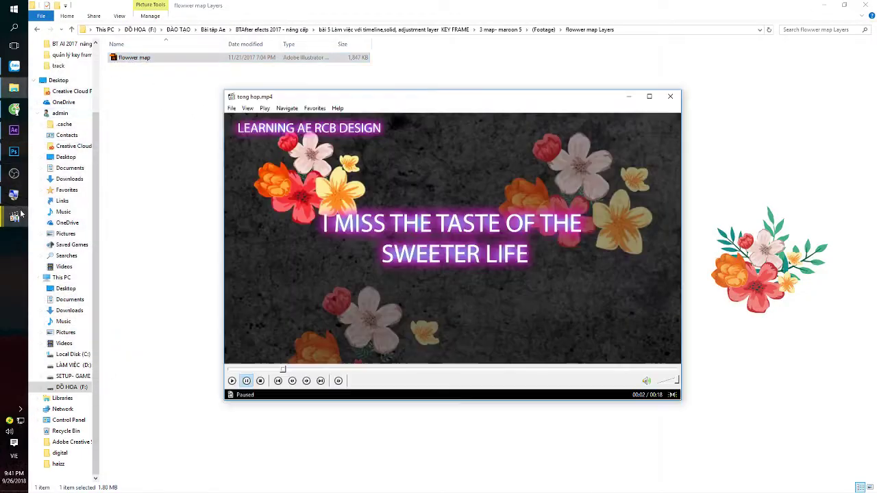
left_click(230, 369)
left_click(319, 313)
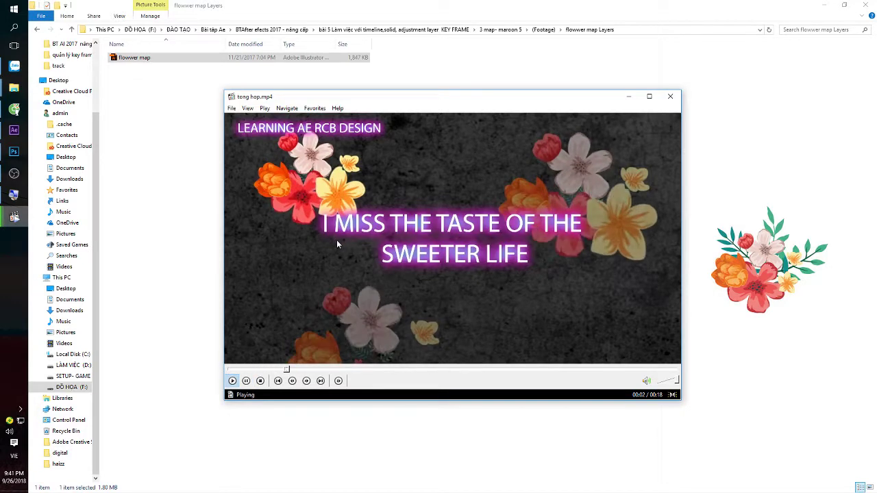
left_click(327, 206)
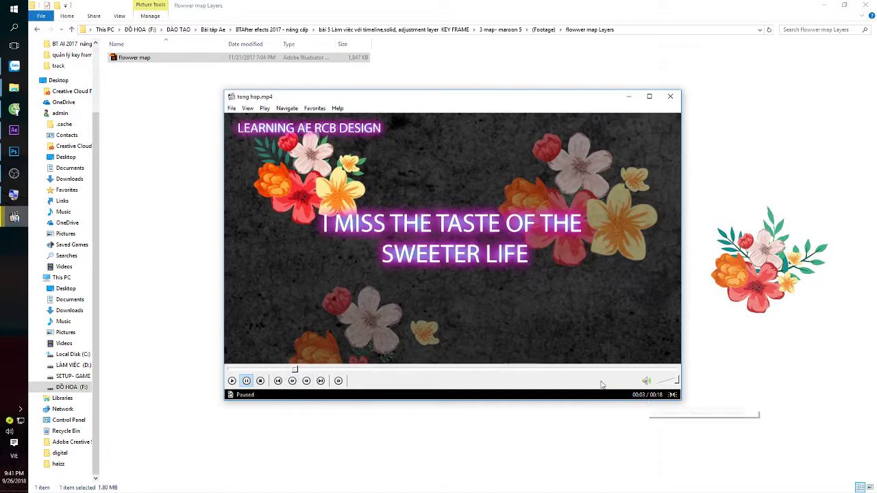
left_click(231, 370)
left_click(244, 349)
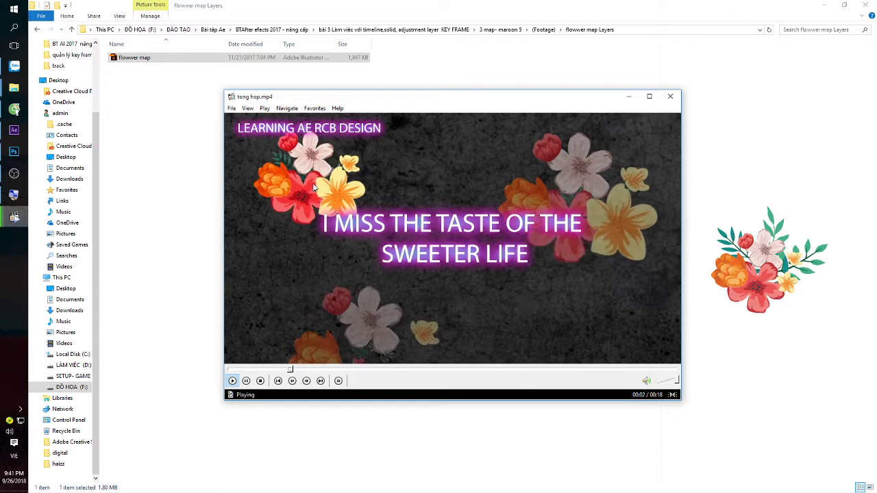
left_click(314, 189)
Return to After Effects, move the current time to about 2 s, and check Composition Settings
left_click(14, 130)
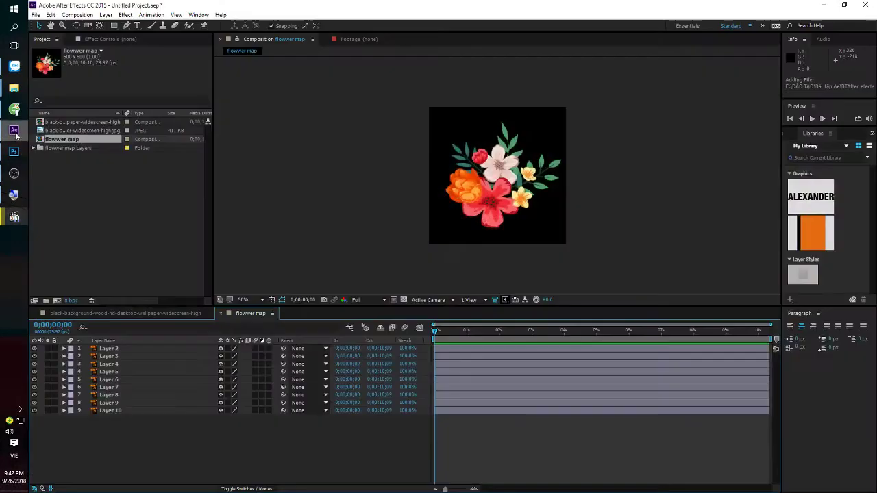
mouse_move(442, 330)
left_mouse_down()
mouse_move(554, 324)
mouse_move(419, 341)
left_mouse_up()
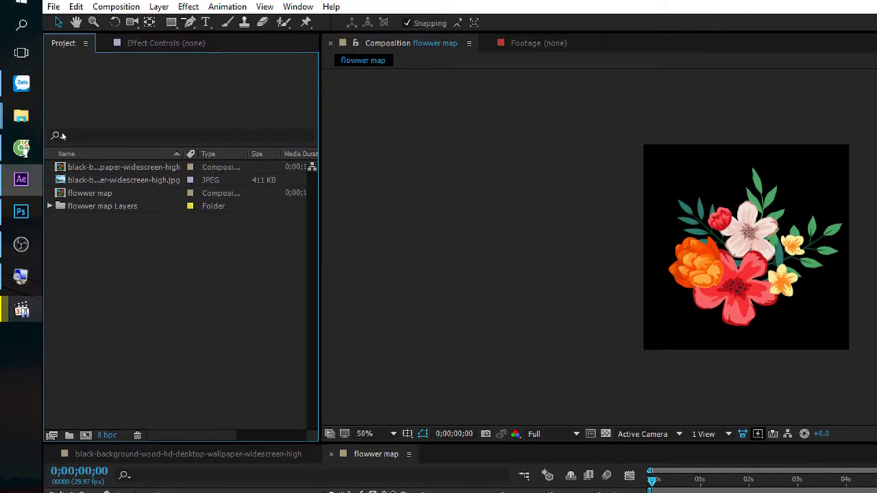
left_click(72, 180)
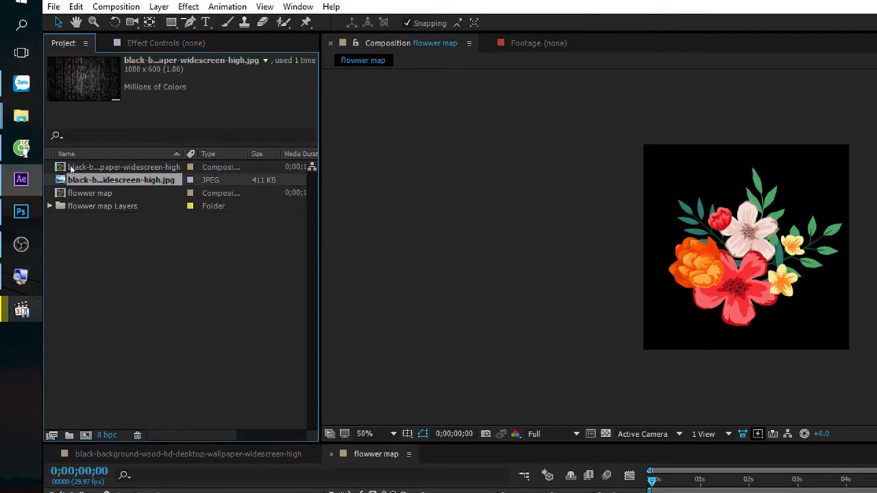
left_click(134, 269)
key("ctrl+k")
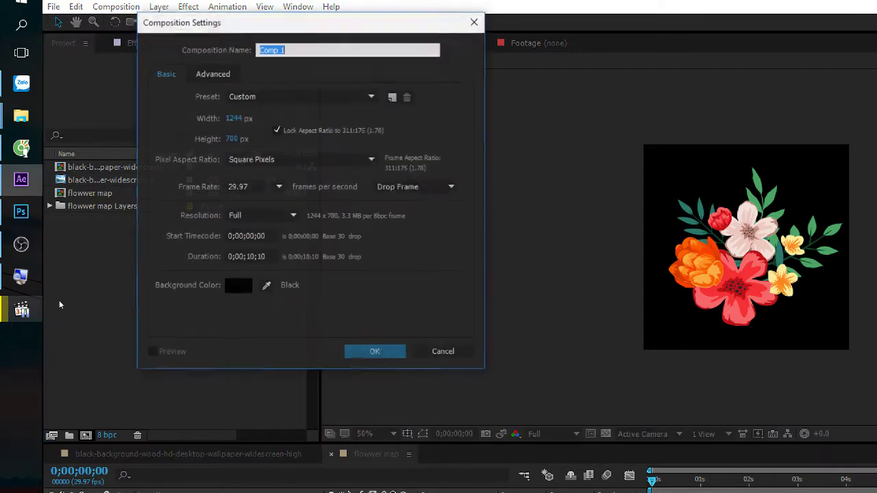
key("Escape")
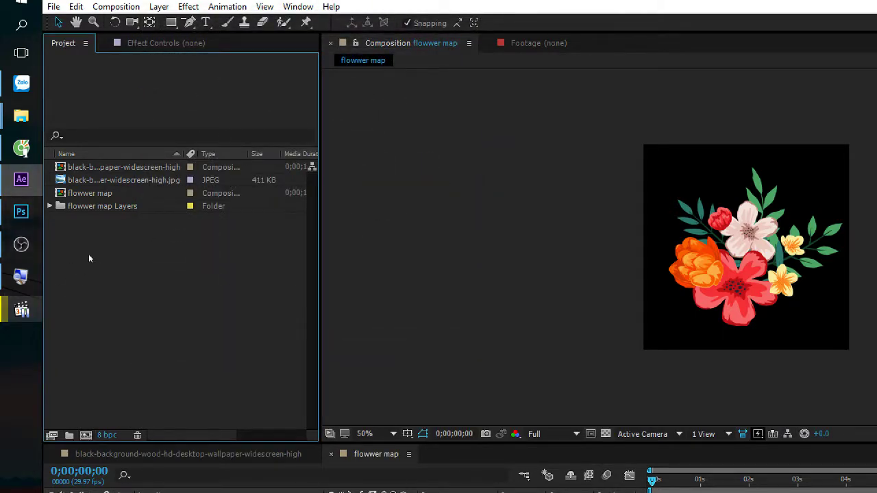
key("ctrl+k")
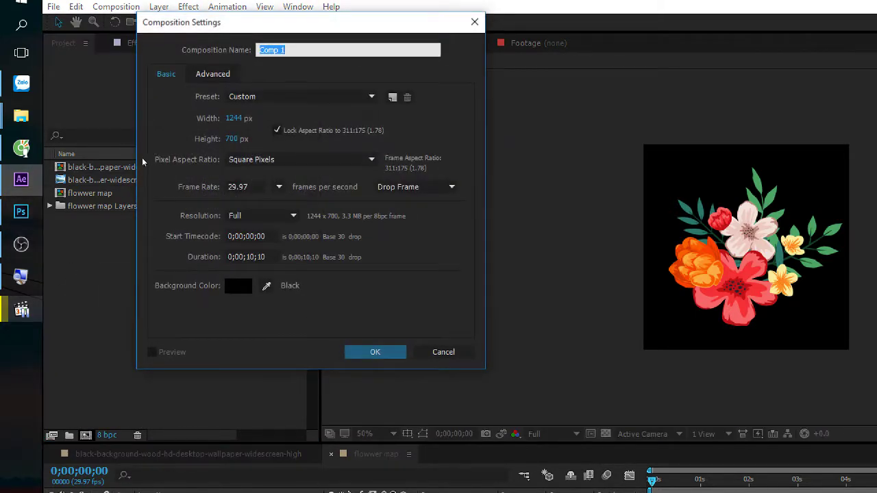
key("Escape")
Create a new 20-second composition with Ctrl+N
key("ctrl+n")
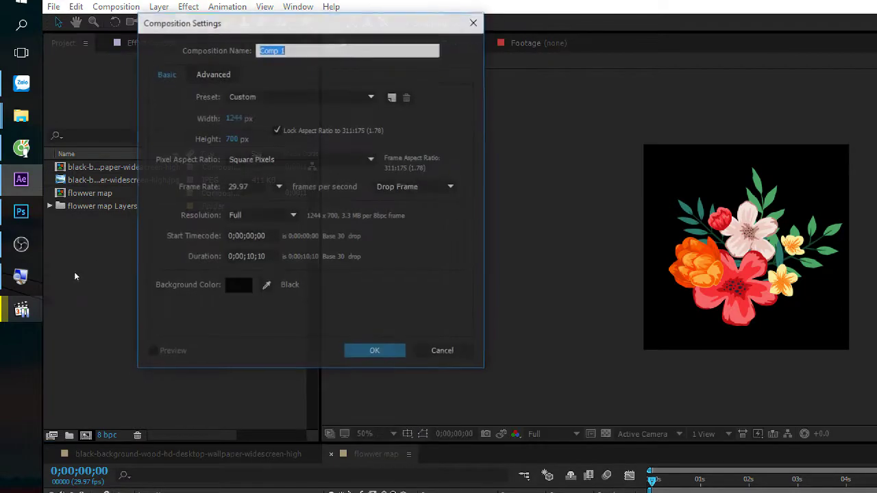
type("20.")
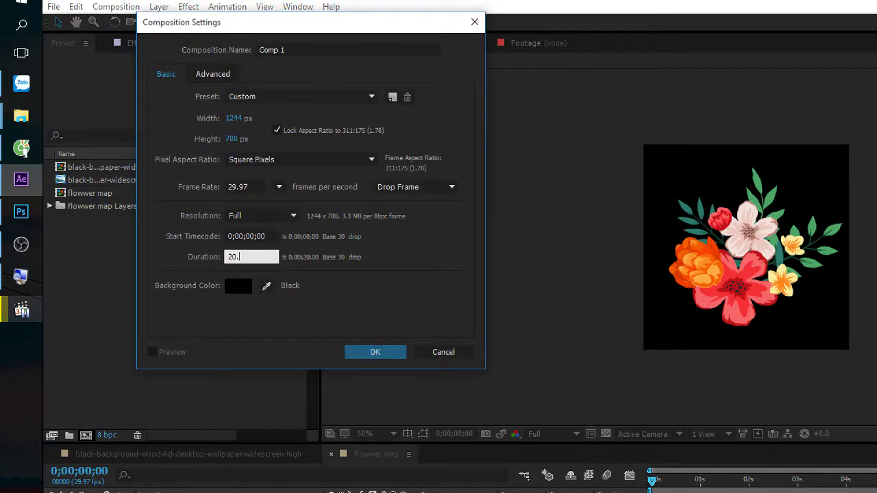
key("Return")
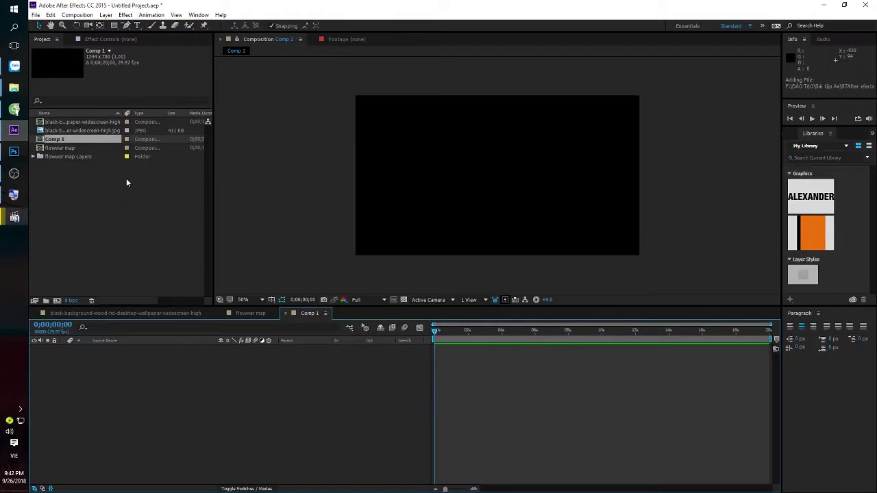
Create a new composition from the wood background JPEG
left_click(126, 178)
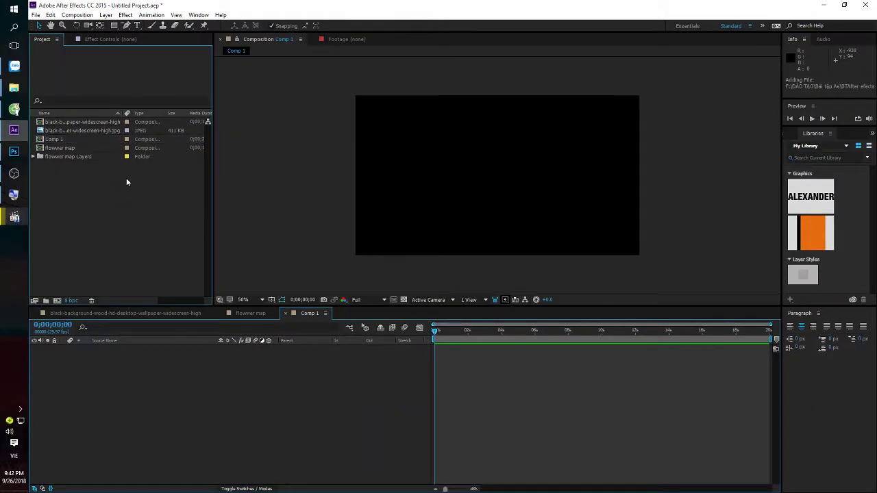
left_click(61, 130)
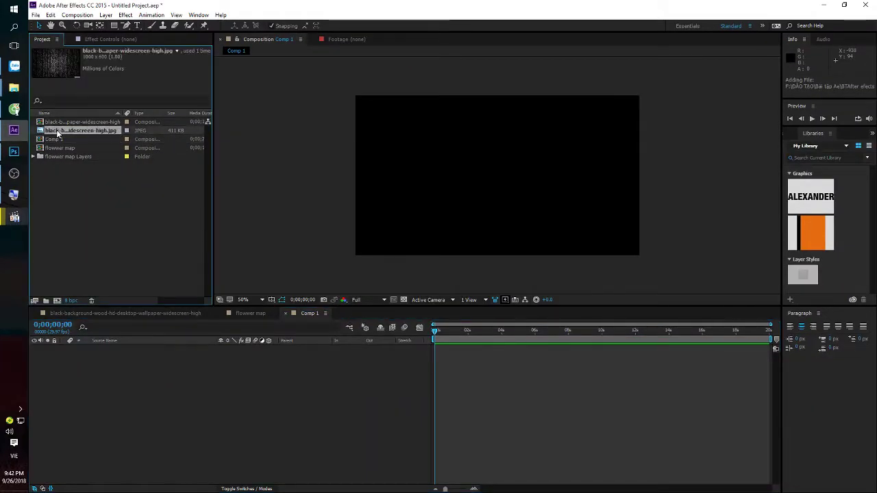
left_click_drag(57, 133, 56, 302)
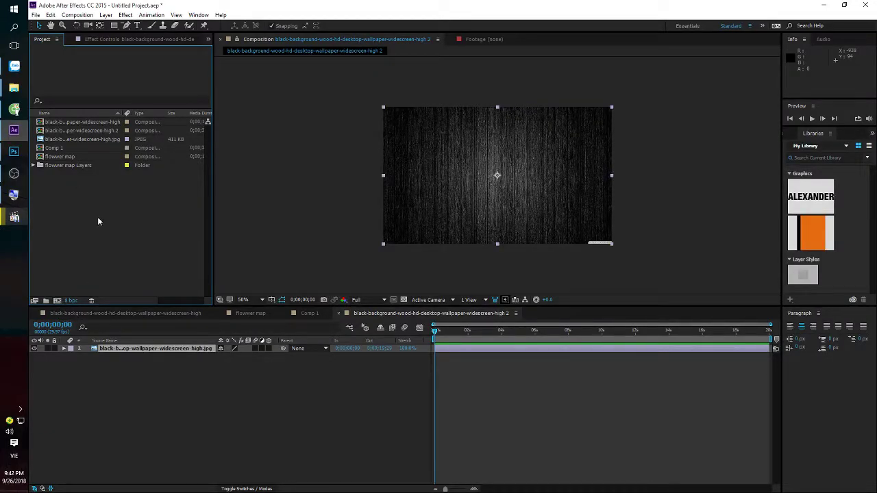
Import flowwer map.ai from Explorer as a composition, producing flowwer map 2
left_click(822, 6)
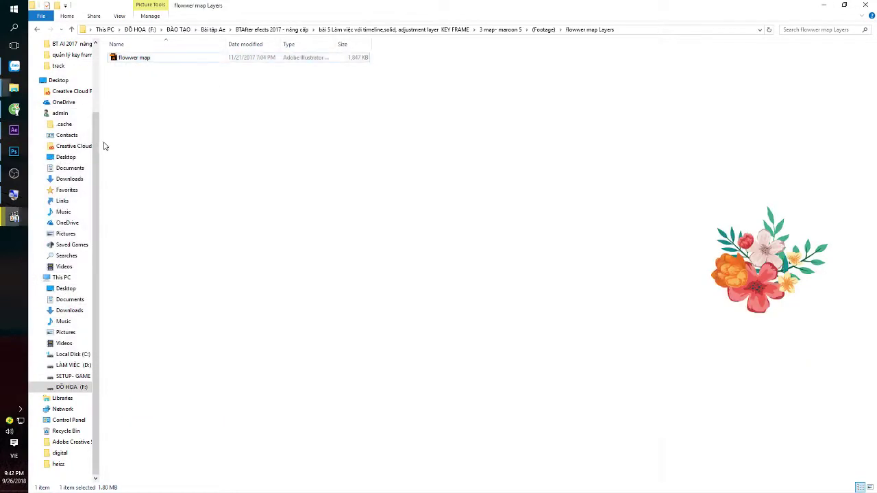
left_click_drag(120, 61, 89, 107)
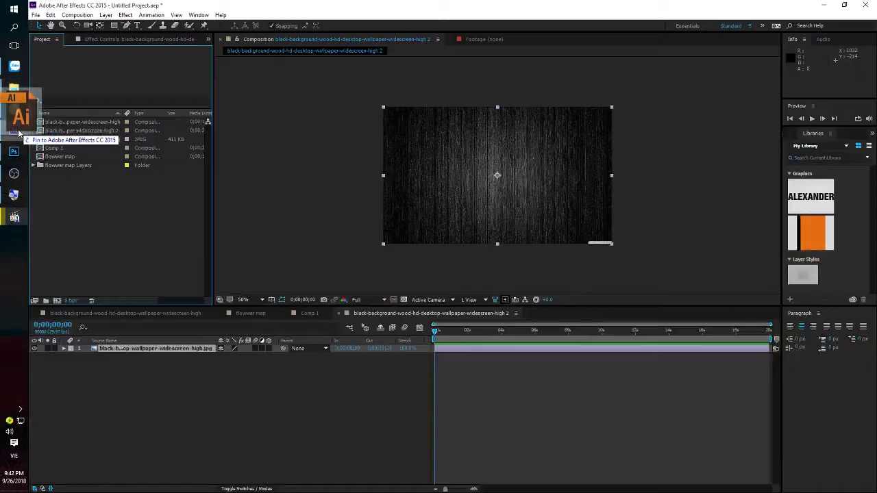
left_click_drag(89, 106, 81, 195)
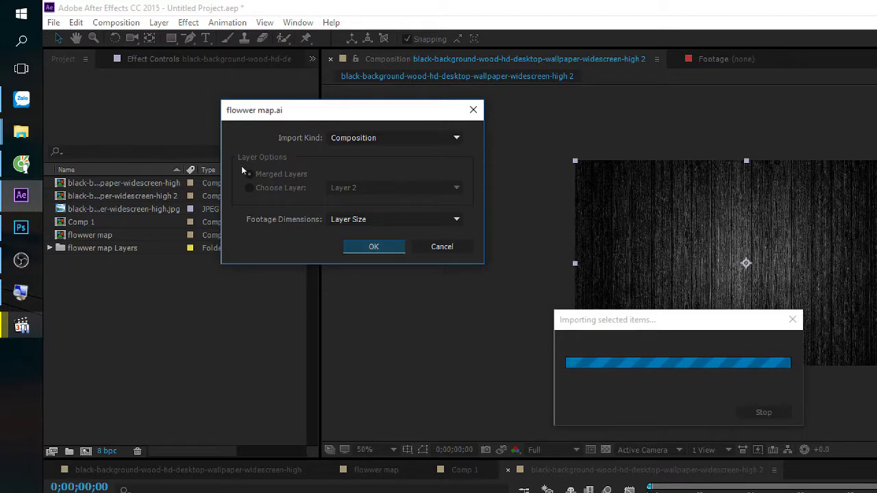
key("Return")
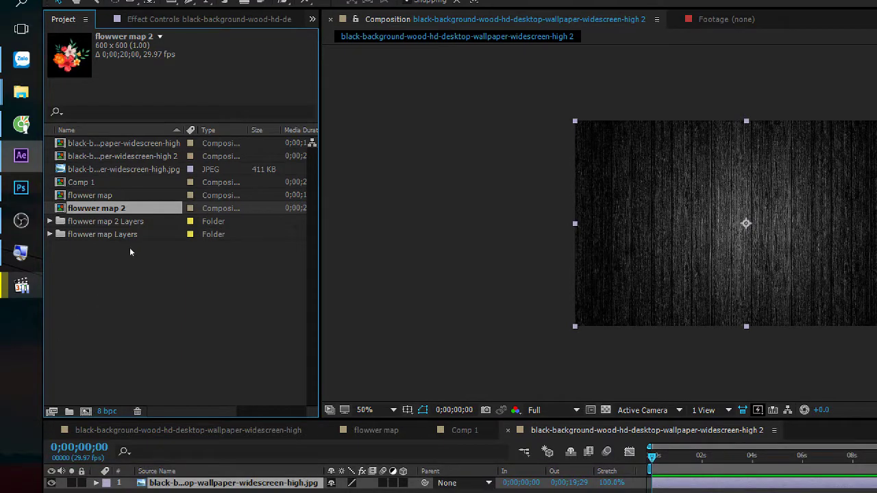
Create Comp 2, a new 1244 × 700 composition with a 1-second duration
left_click(131, 251)
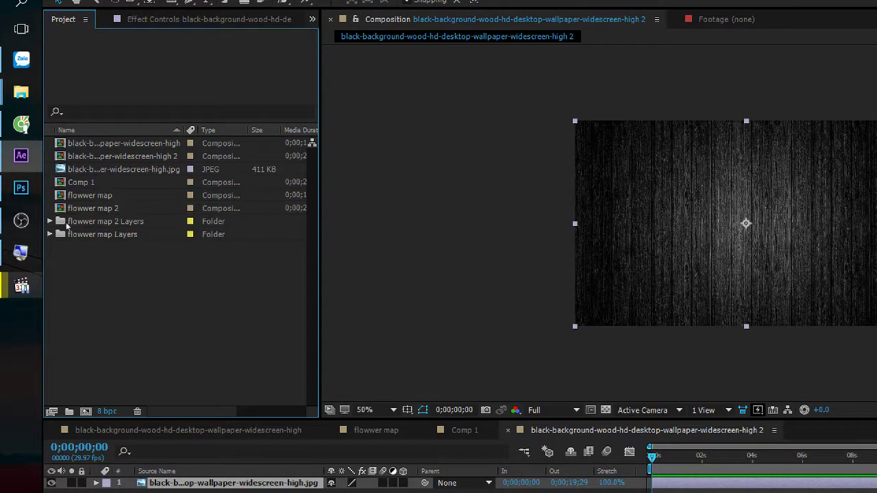
left_click(85, 411)
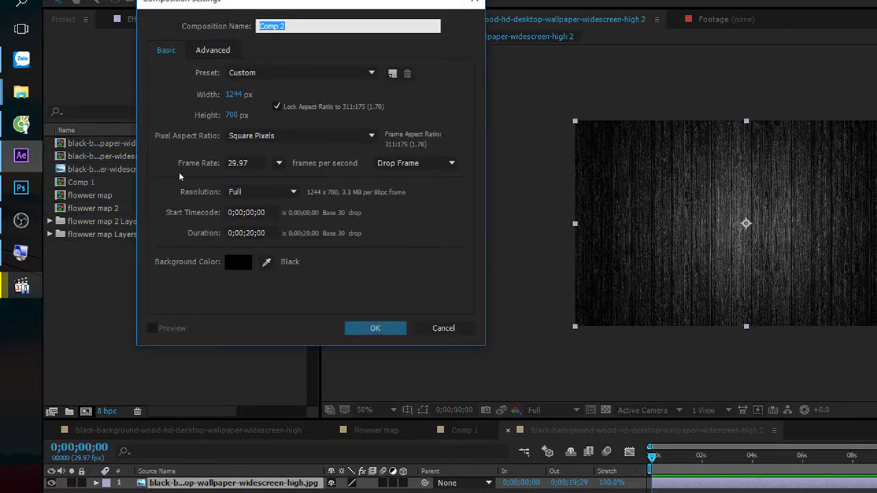
left_click(246, 233)
type("1.")
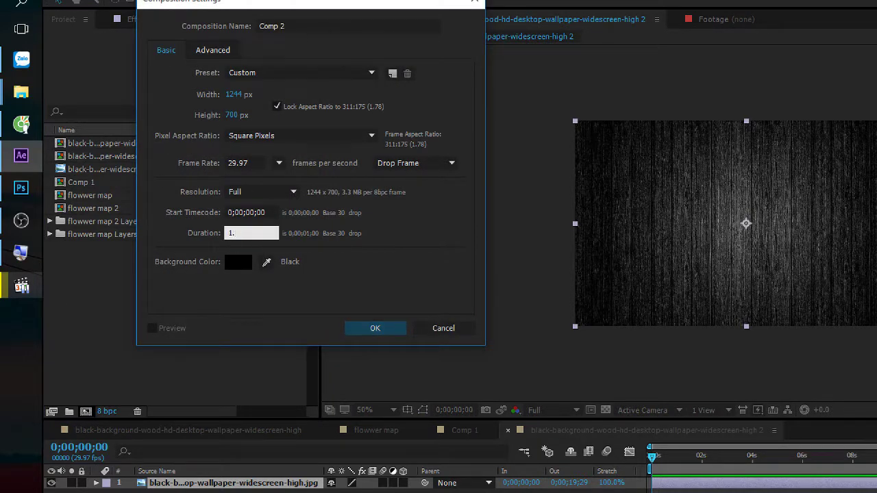
key("Return")
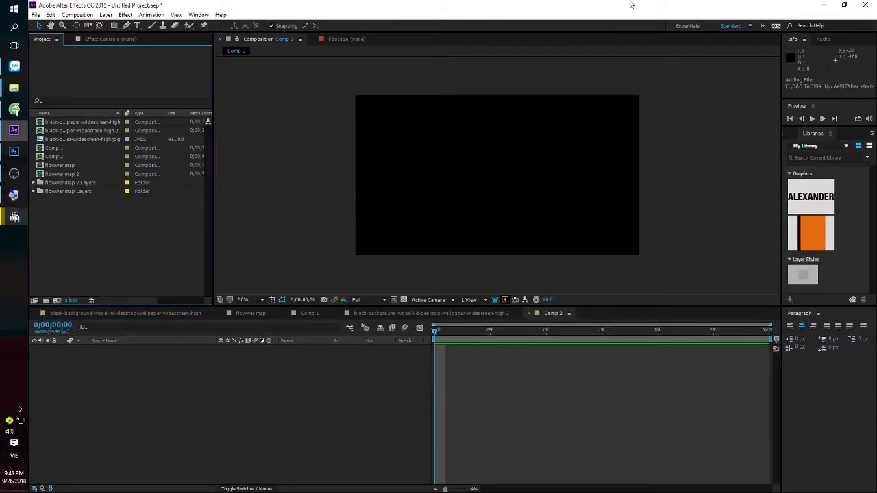
Import flowwer map.ai again as a composition, producing flowwer map 3
left_click(825, 5)
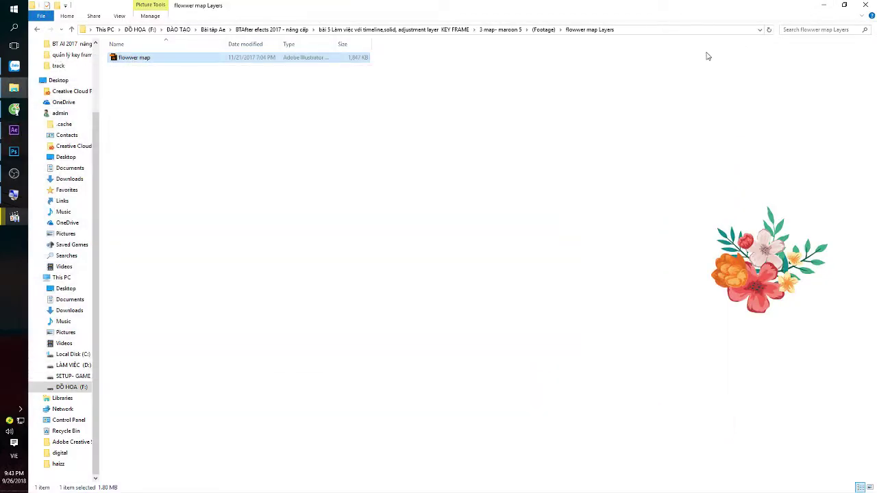
left_click(200, 85)
mouse_move(141, 60)
left_mouse_down()
mouse_move(11, 147)
mouse_move(143, 155)
left_mouse_up()
left_click(263, 163)
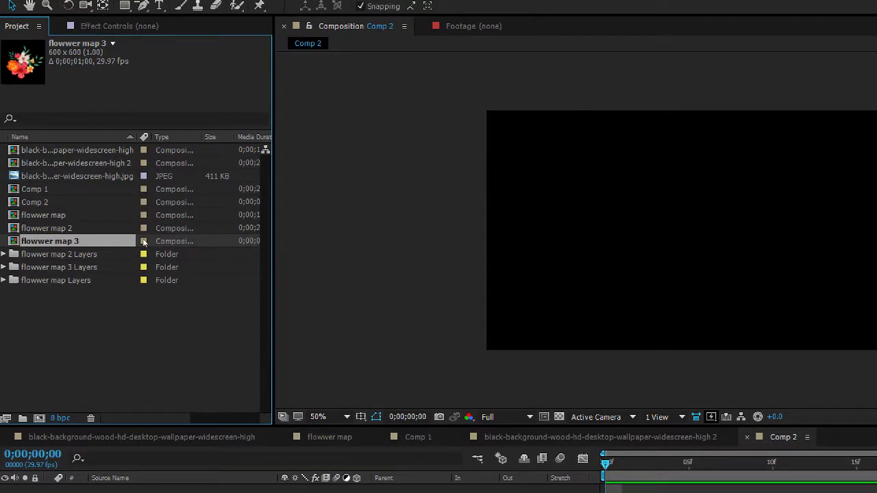
Delete every composition, footage item and folder from the Project panel
left_click_drag(137, 363, 53, 120)
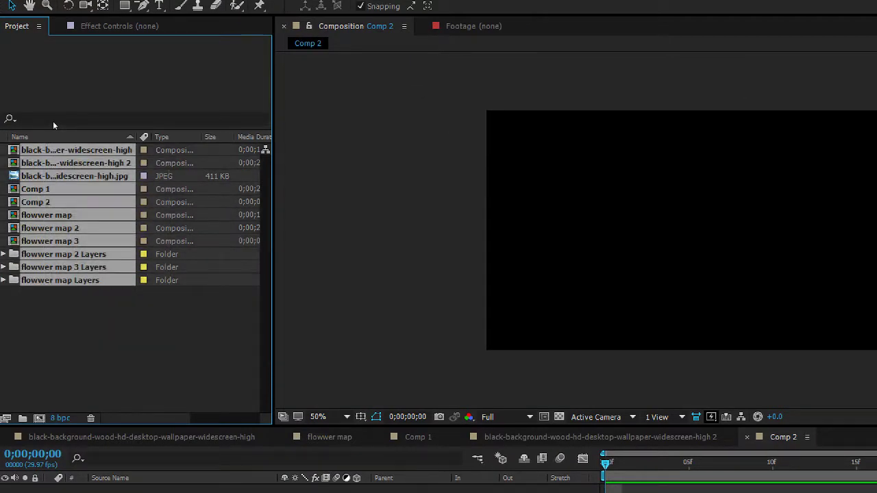
key("Delete")
key("Return")
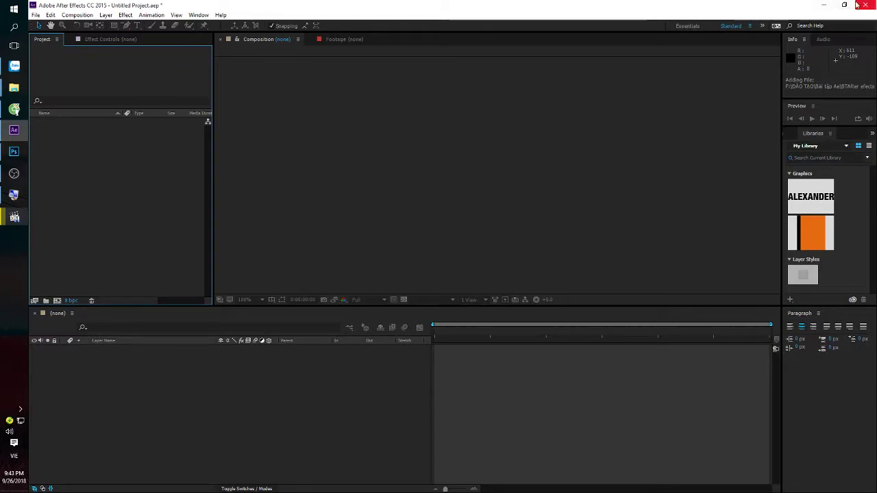
Import flowwer map.ai into the empty project as a composition
left_click(831, 6)
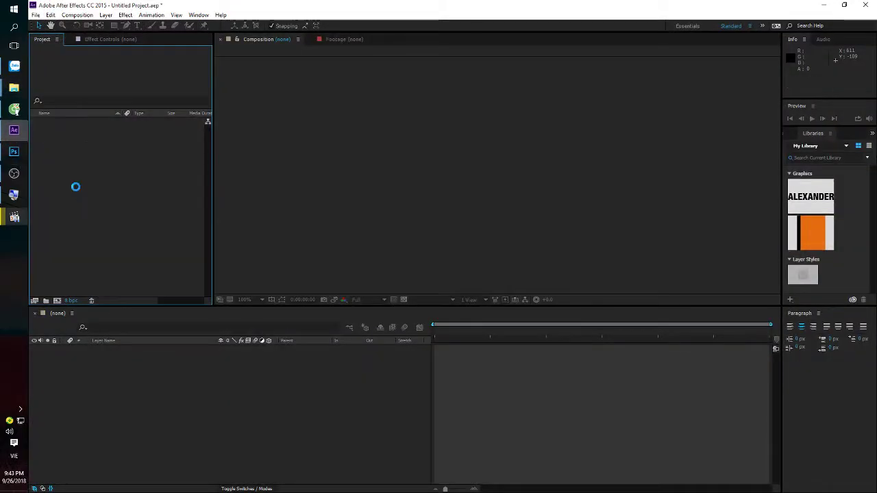
left_click_drag(17, 143, 74, 185)
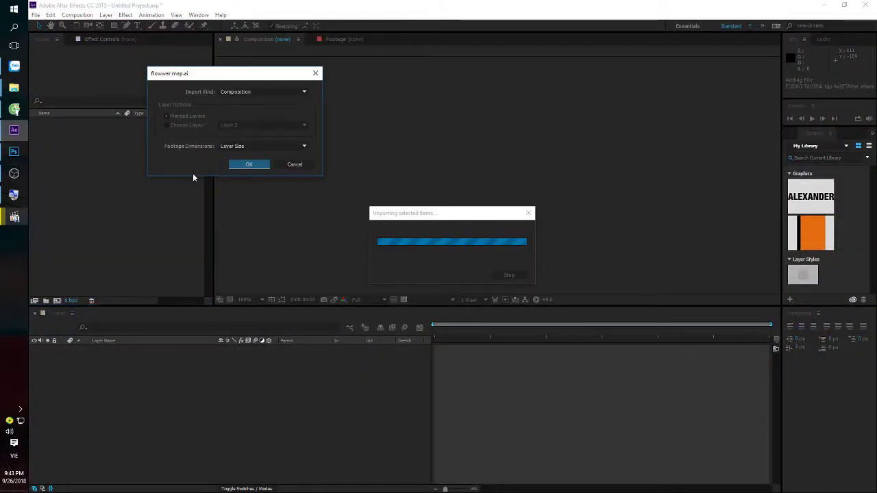
left_click(244, 168)
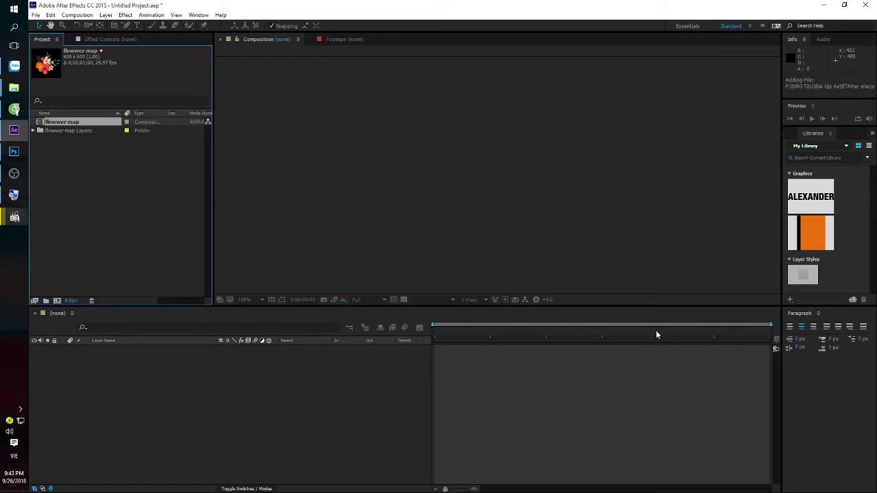
Open the flowwer map composition and set its duration to 0;00;05;00
double_click(68, 122)
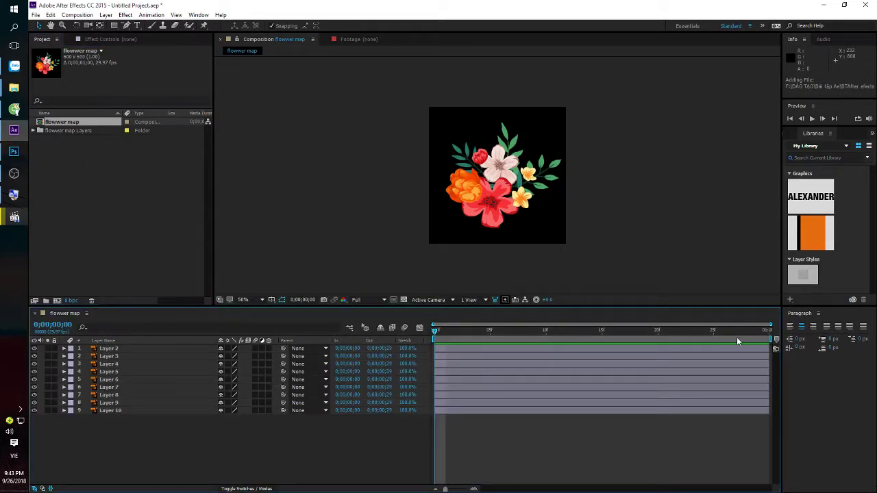
key("ctrl+k")
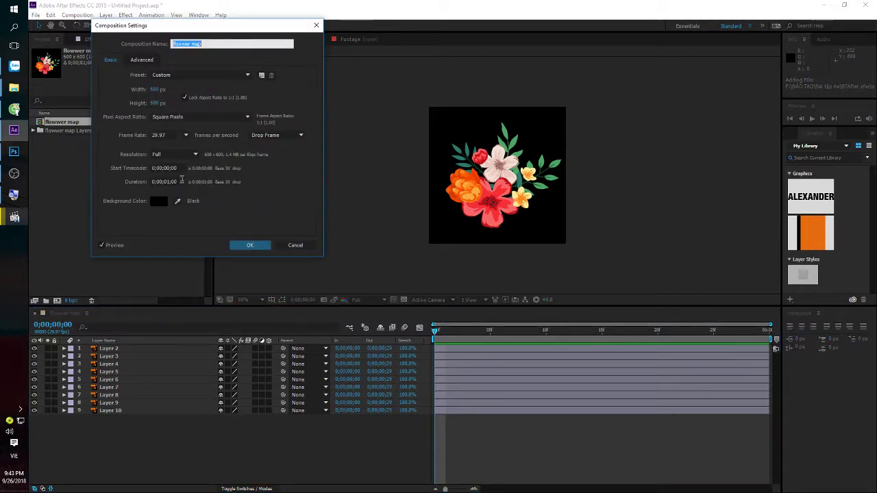
left_click(181, 181)
type("5.")
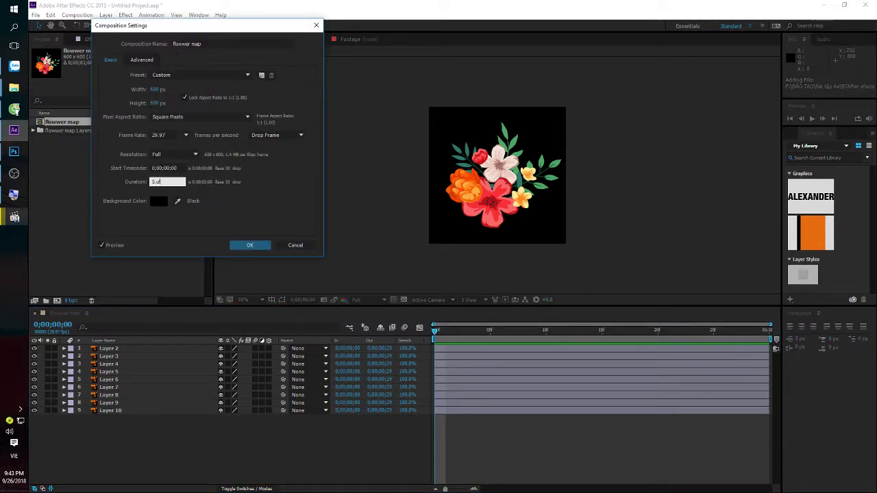
key("Return")
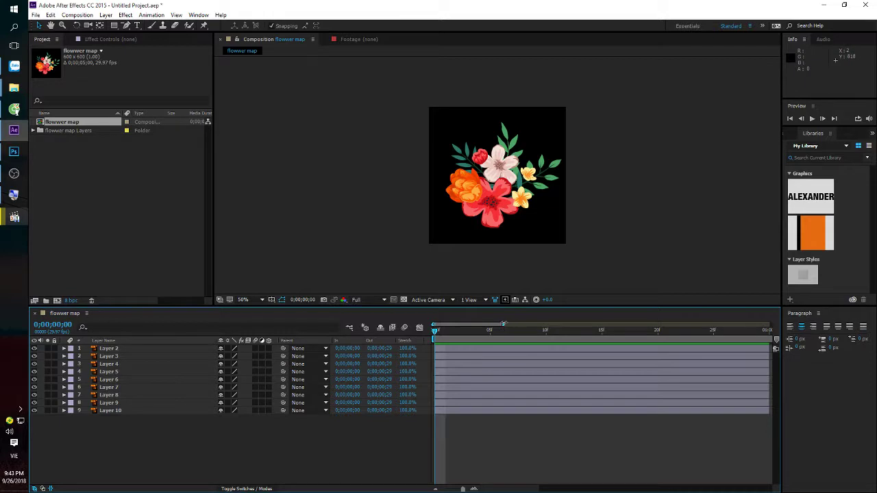
Extend all nine flowwer map layers to 5 seconds and fit the timeline to 0–5 s
left_click(469, 349)
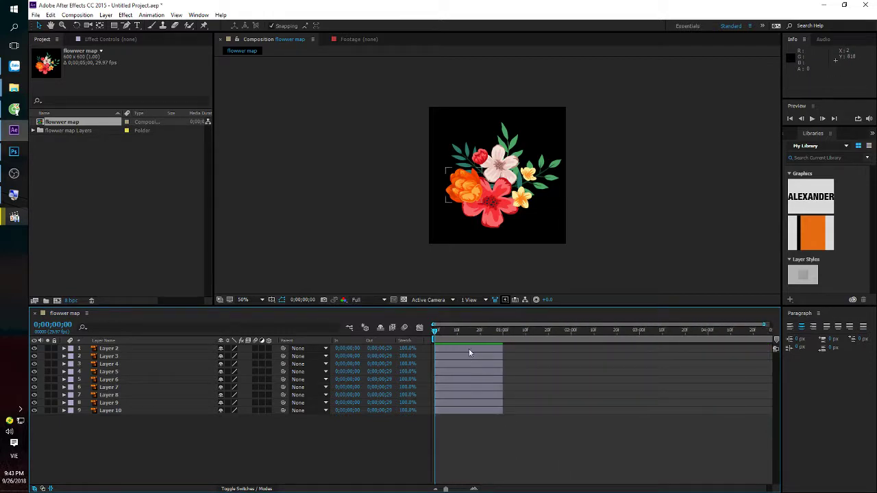
key("ctrl+a")
left_click_drag(503, 374, 765, 375)
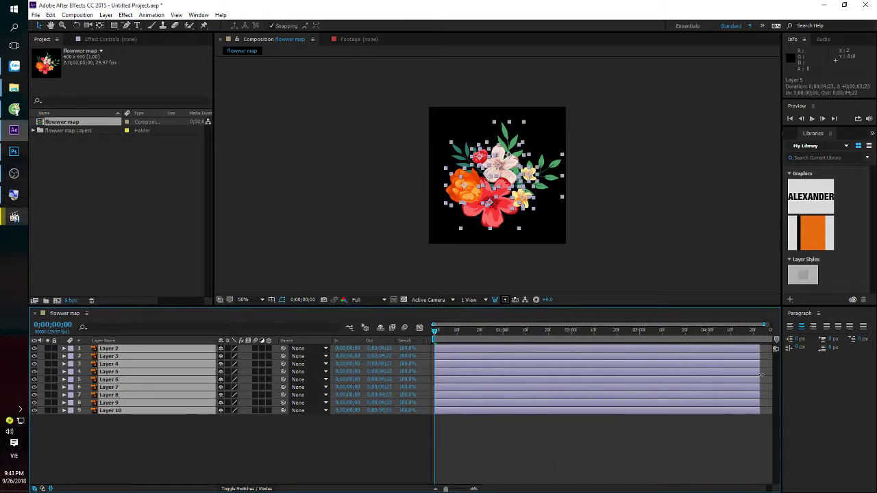
left_click_drag(764, 325, 770, 325)
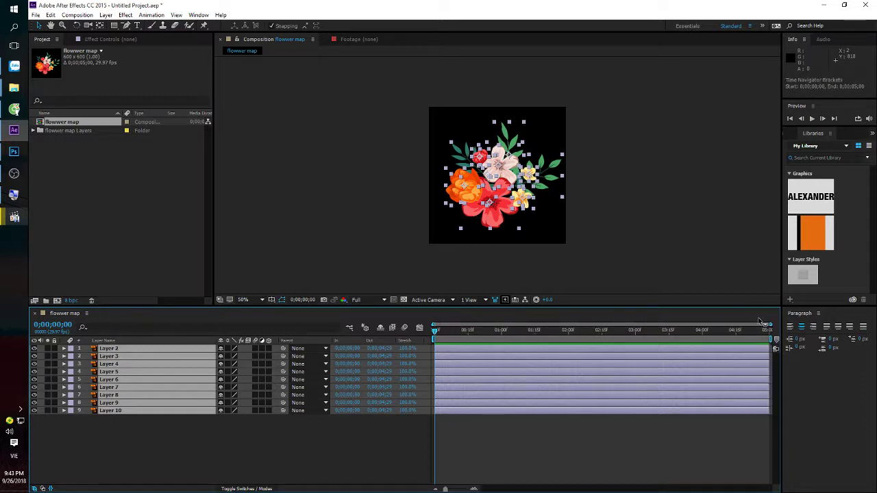
left_click(364, 447)
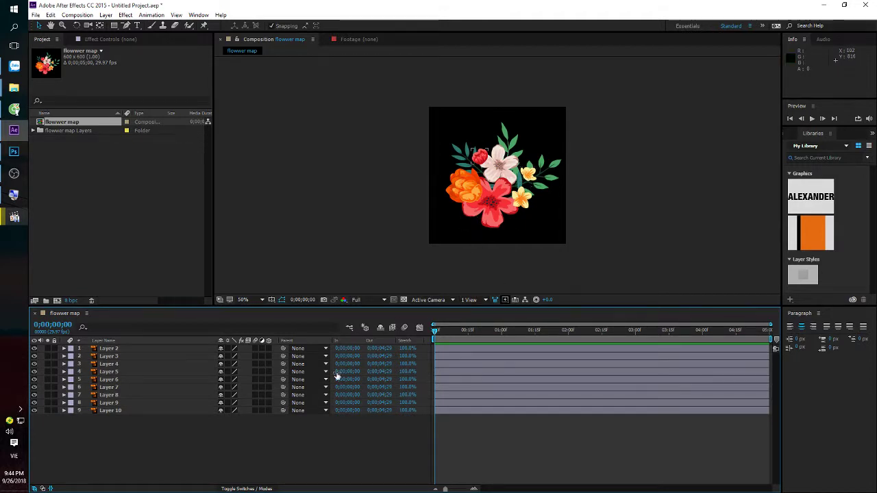
Test-scale the top-right leaf branch, undo, then move its anchor point onto its centre
scroll(479, 205, "up", 2)
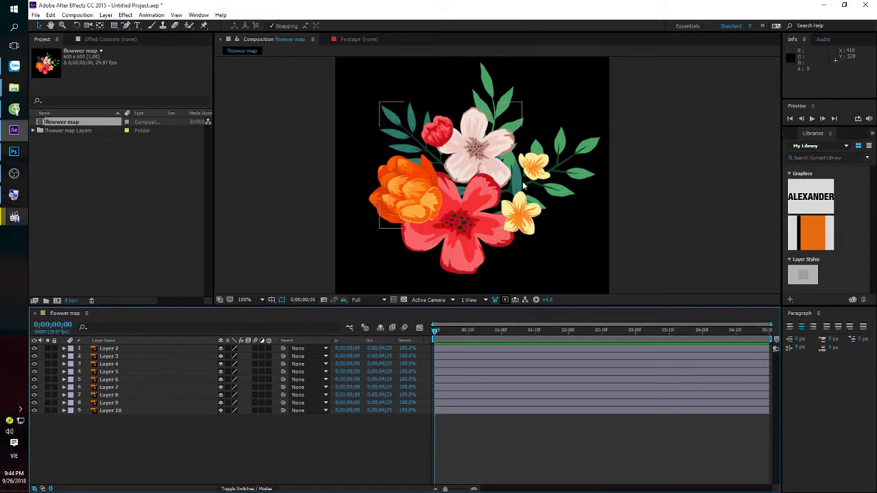
left_click(475, 208)
left_click_drag(596, 171, 604, 131)
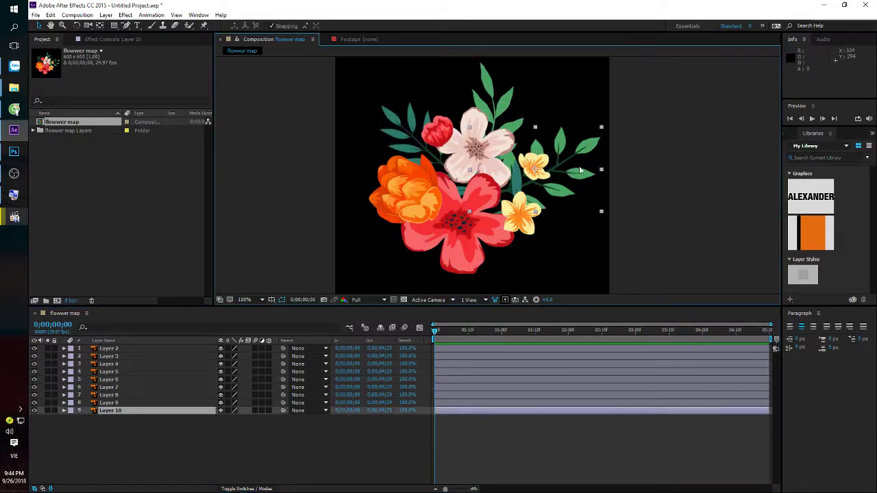
key("ctrl+z")
key("s")
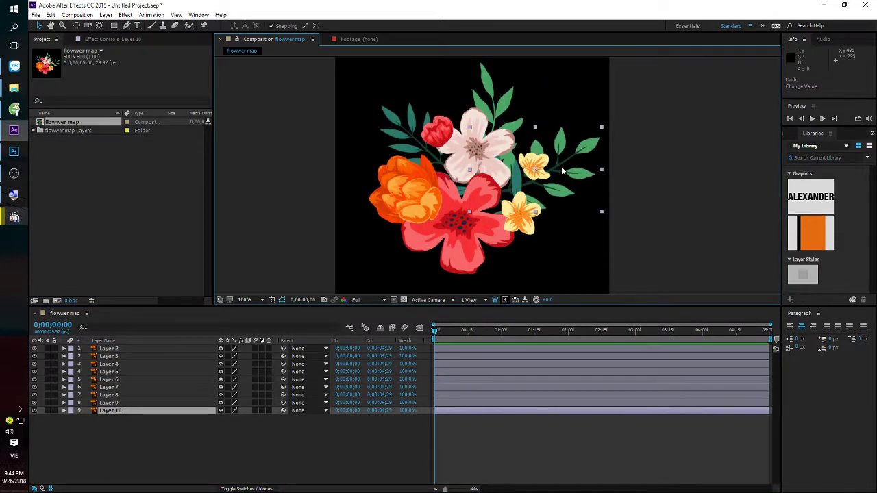
left_click_drag(237, 419, 206, 419)
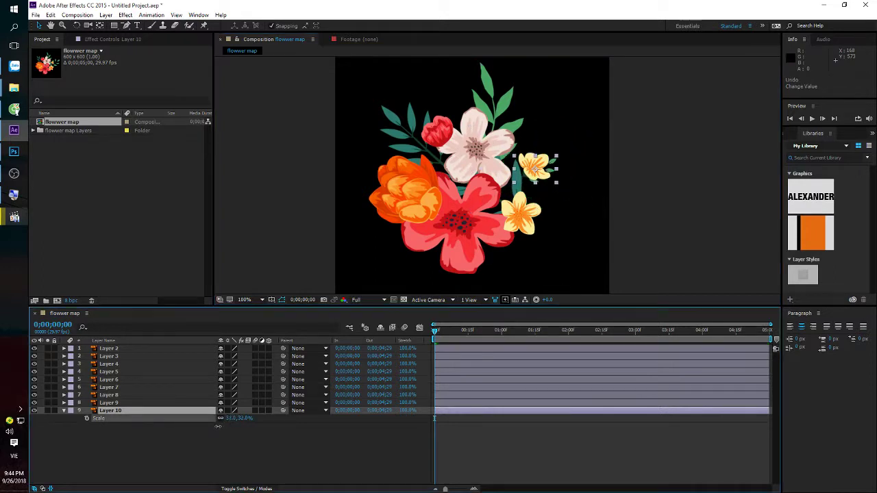
key("ctrl+z")
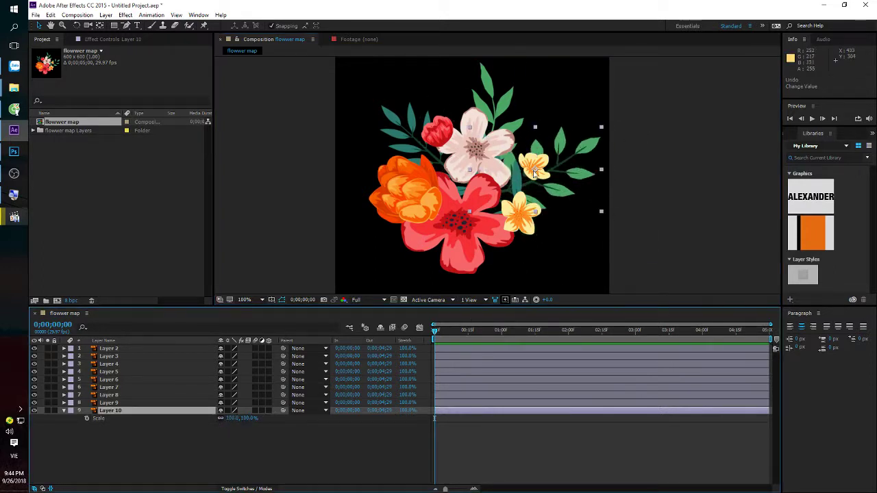
key("y")
left_click_drag(536, 174, 484, 205)
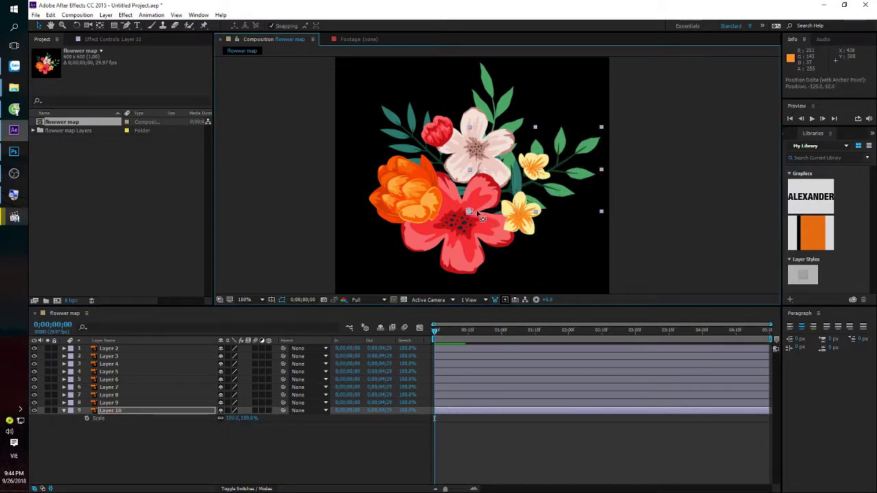
Move Layer 9's anchor point onto its artwork near the white flower
scroll(513, 141, "up", 2)
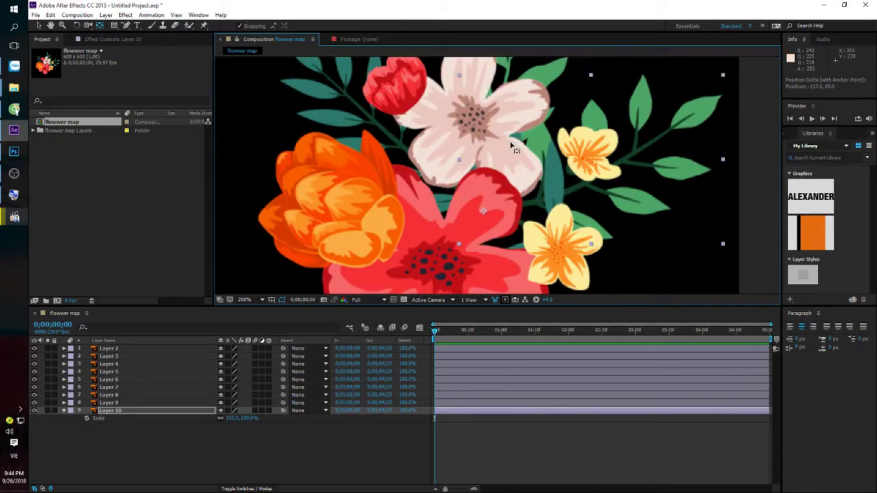
scroll(509, 147, "down", 2)
left_click(498, 159)
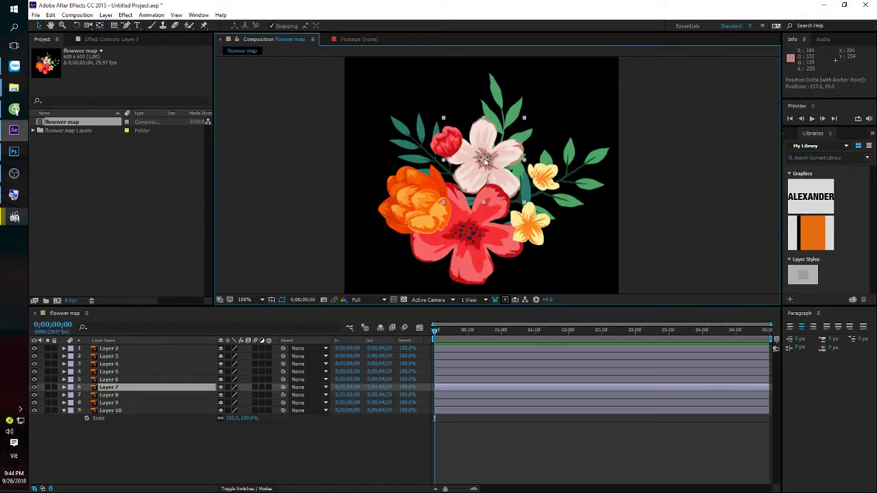
left_click(493, 169)
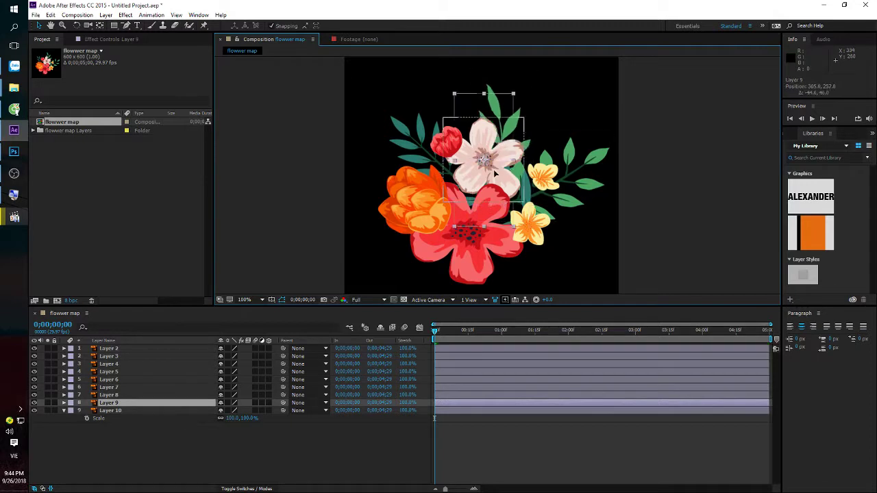
key("ctrl+z")
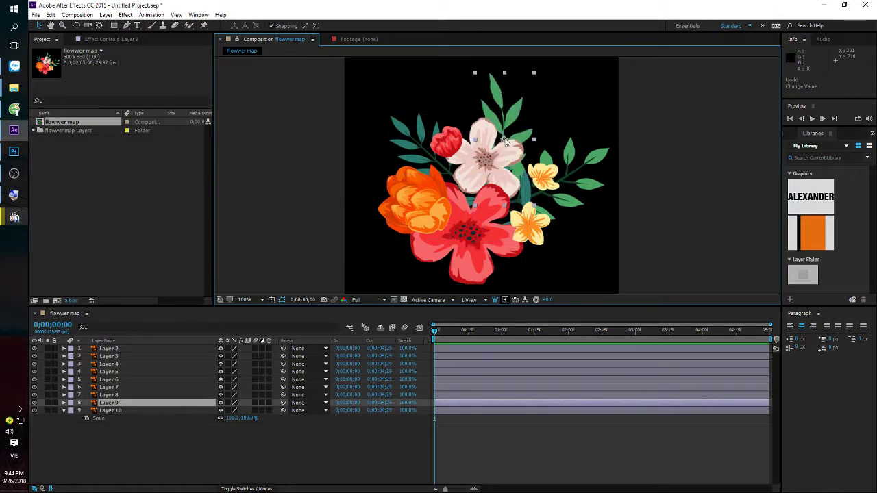
key("y")
left_click_drag(506, 142, 426, 128)
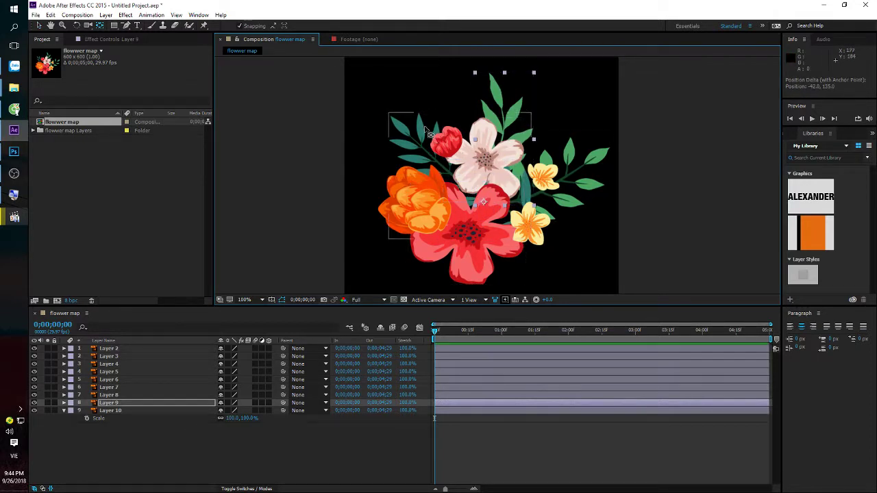
Centre the anchor points of the red, orange, and lower and upper yellow flowers
left_click(479, 209)
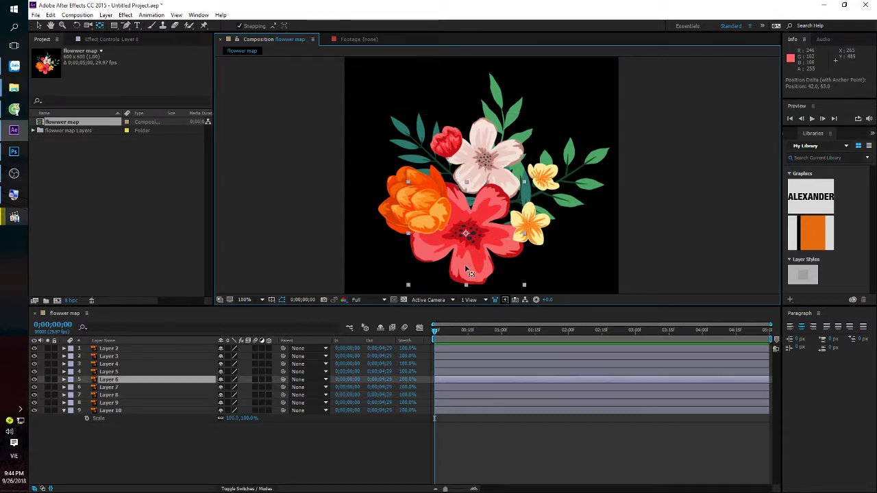
left_click_drag(467, 236, 470, 205)
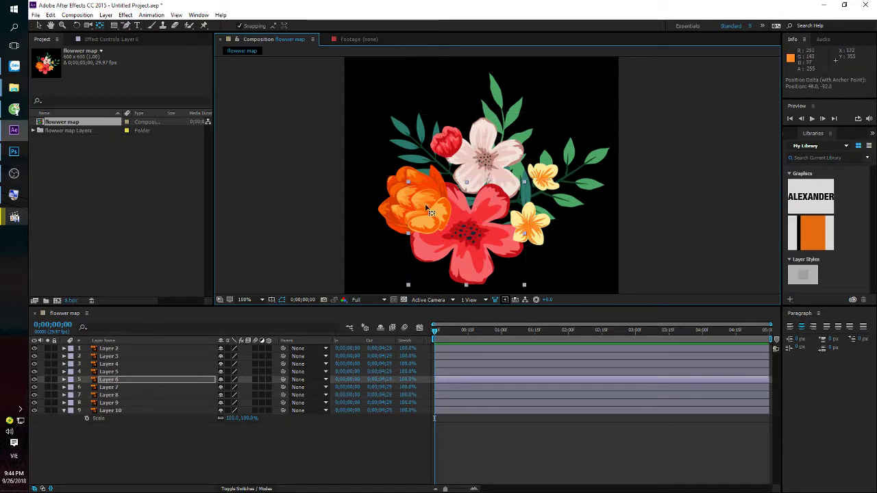
left_click(396, 204)
left_click_drag(412, 204, 485, 203)
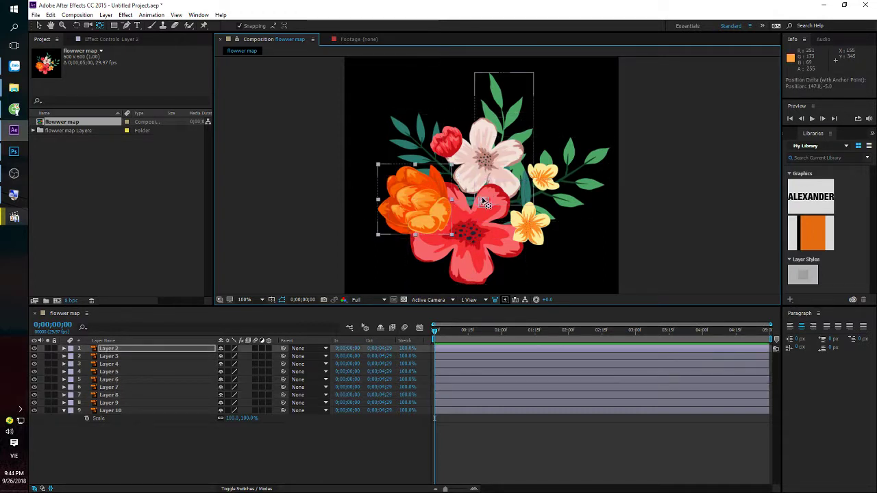
left_click(534, 228)
left_click_drag(537, 231, 495, 196)
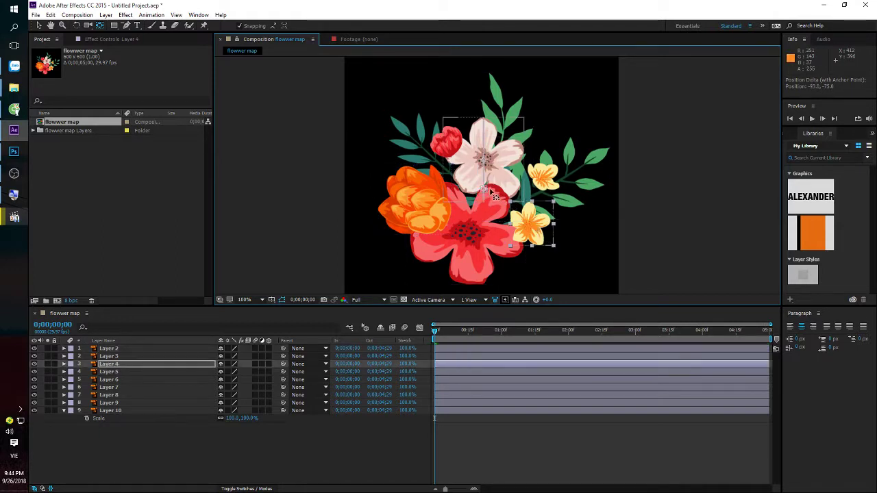
left_click(540, 182)
left_click_drag(544, 184, 459, 209)
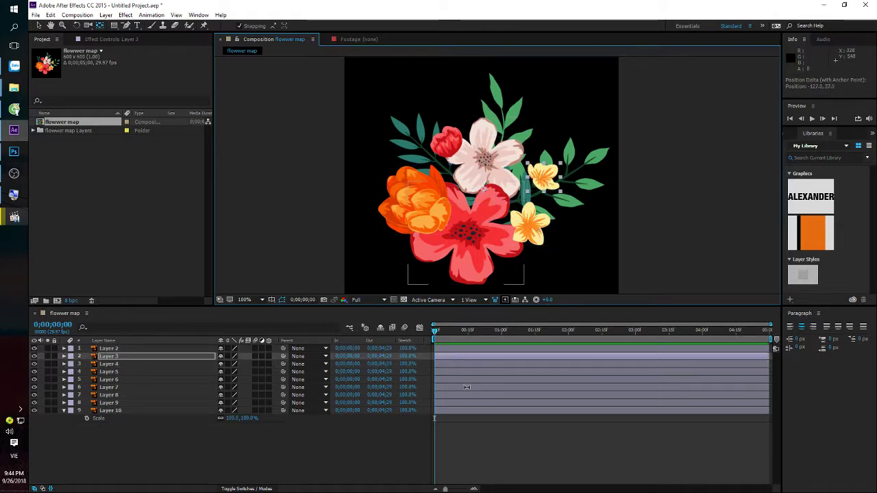
key("ctrl+a")
Trial-shrink all layers' Scale together, then restore them to 100%
key("s")
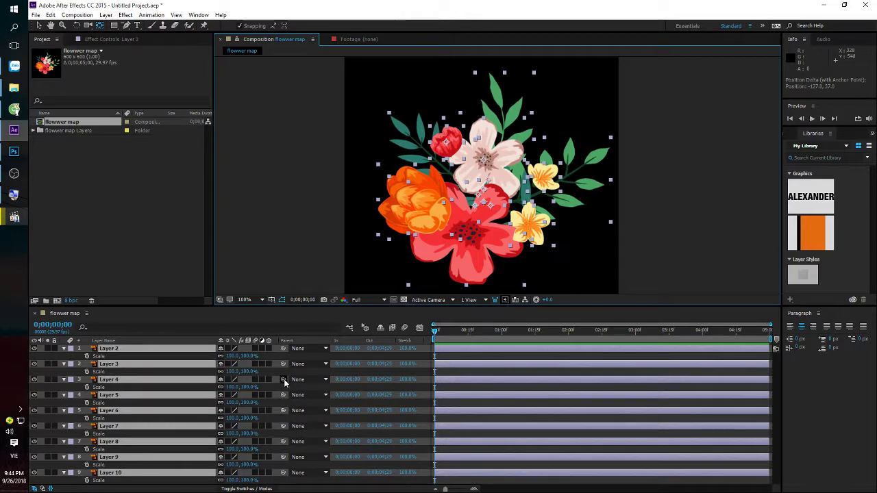
mouse_move(233, 389)
left_mouse_down()
mouse_move(203, 398)
mouse_move(221, 399)
left_mouse_up()
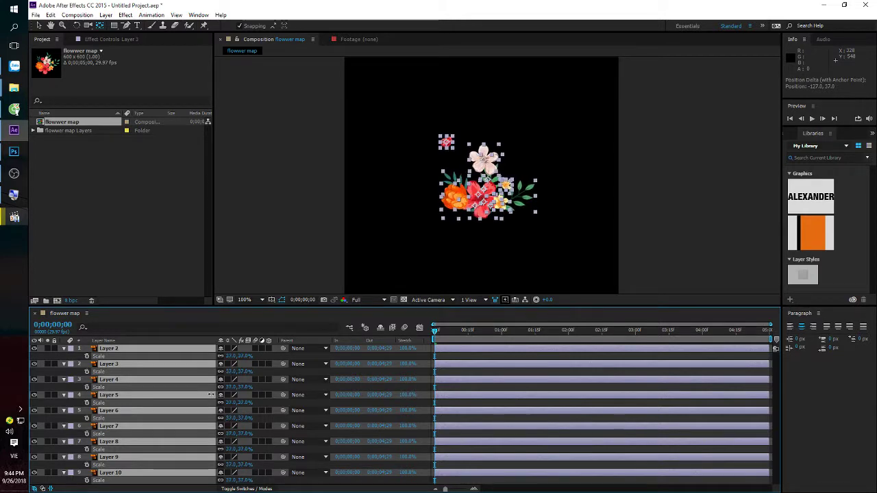
key("ctrl+z")
key("ctrl+z")
key("ctrl+z")
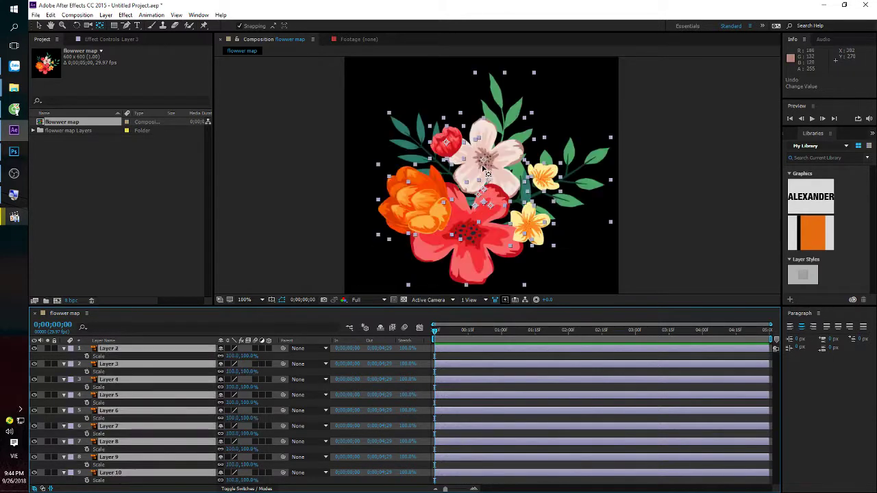
Move the anchor points of Layer 7 (pink flower) and Layer 5 onto their flowers
left_click(485, 162)
scroll(486, 162, "up", 3)
scroll(485, 162, "down", 1)
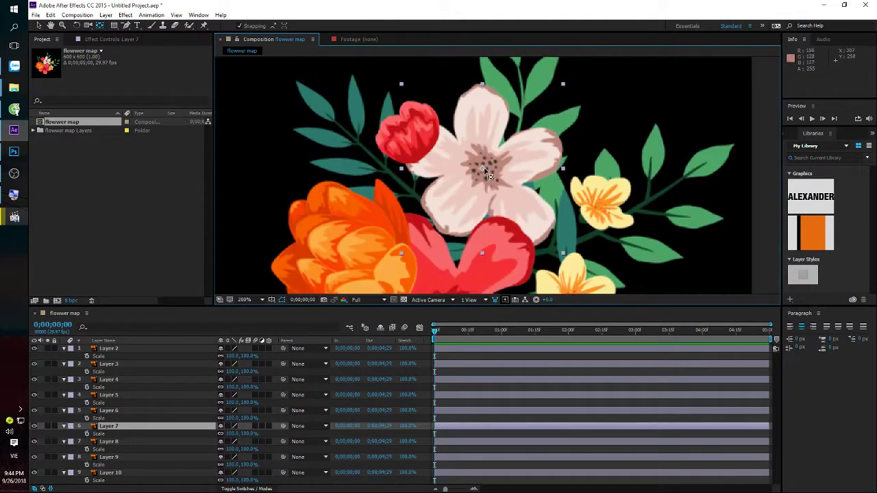
left_click_drag(482, 169, 494, 258)
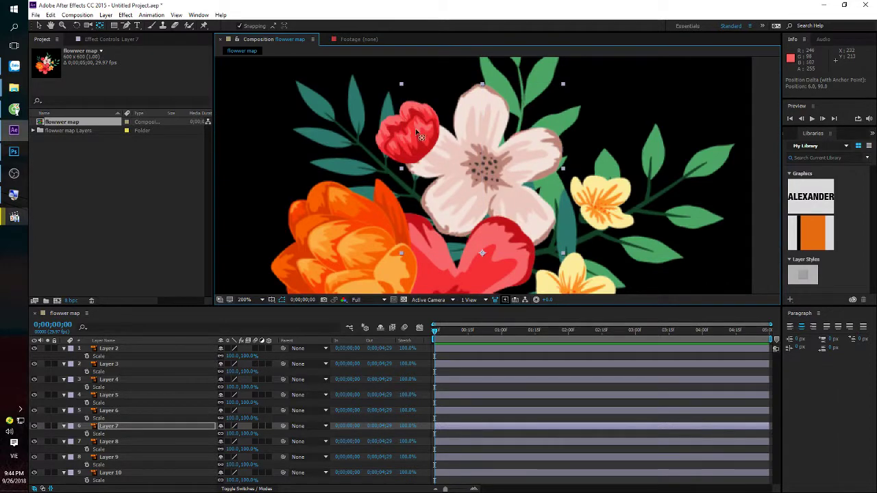
left_click(378, 132)
left_click_drag(409, 134, 483, 251)
Scale all layers down again to check anchor points, then undo back to 100%
scroll(483, 251, "down", 2)
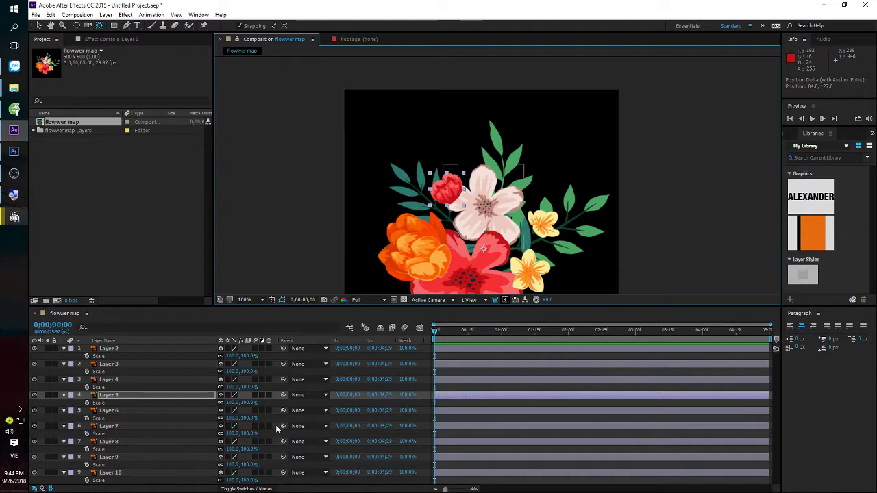
key("ctrl+a")
left_click_drag(236, 387, 228, 391)
key("ctrl+z")
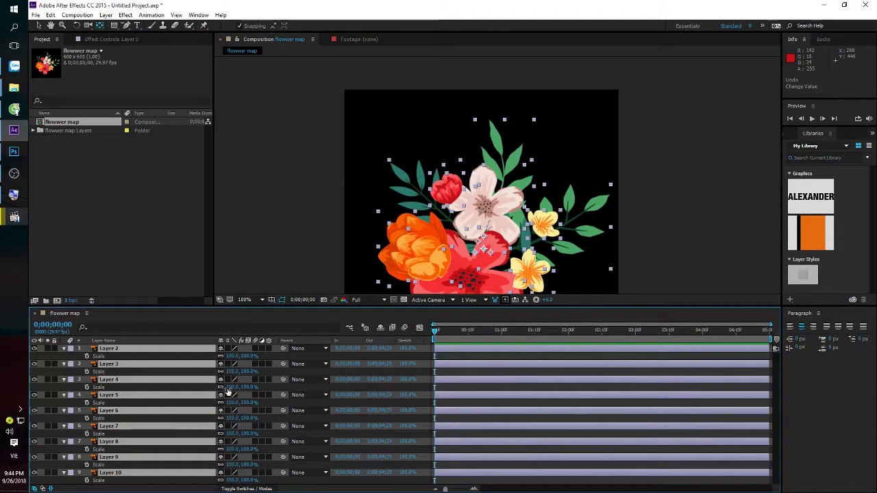
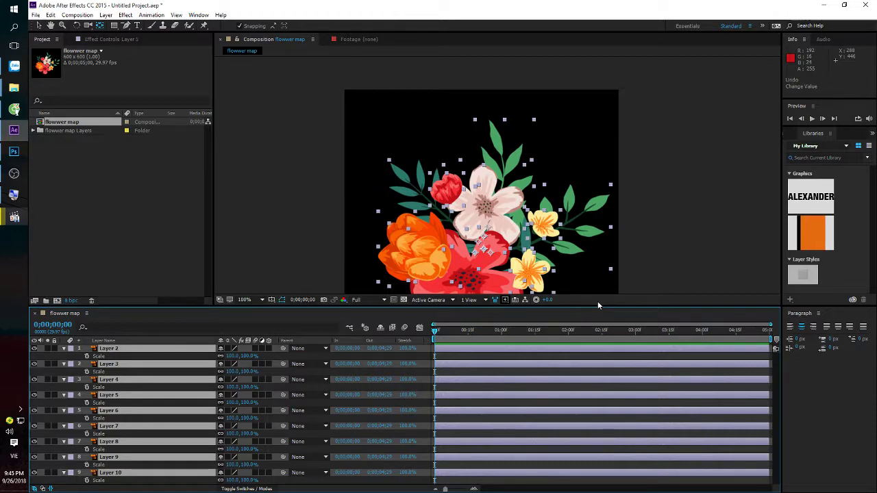
Key 100% Scale at frame zero on every flower layer, with the viewer at 50% and a taller timeline
key("comma")
key("comma")
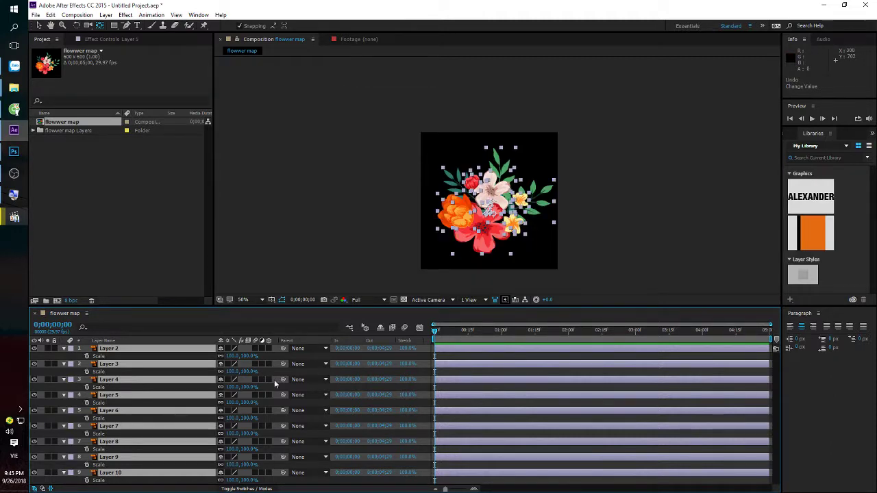
key("s")
key("s")
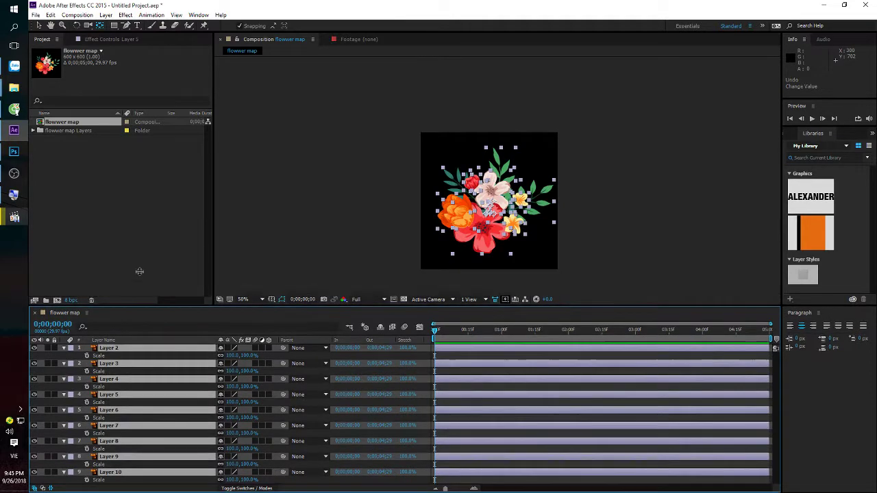
left_click_drag(137, 307, 137, 234)
left_click(86, 282)
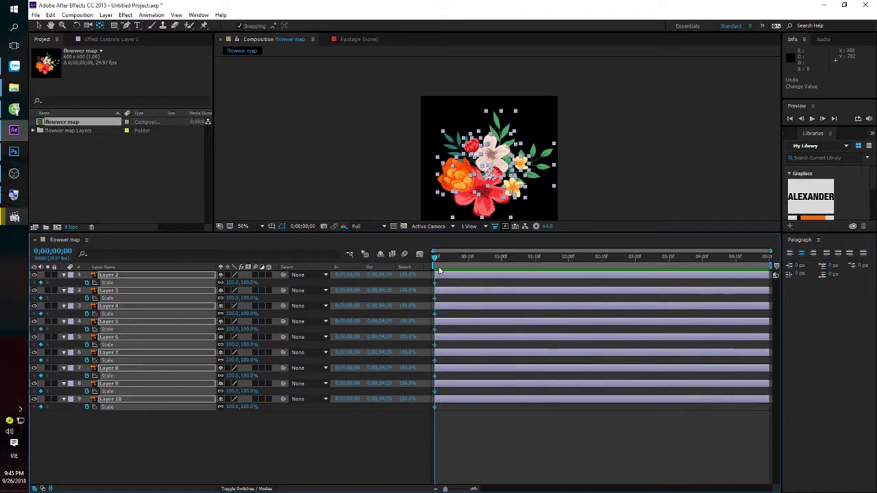
Set every flower layer's Scale to 0% at the start
mouse_move(443, 256)
left_mouse_down()
mouse_move(630, 255)
mouse_move(414, 274)
left_mouse_up()
left_click(247, 282)
type("0")
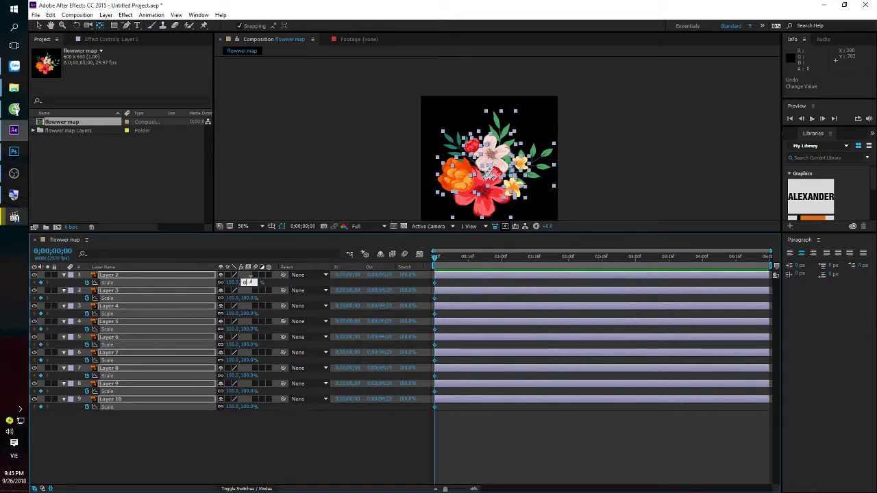
key("Return")
Add Scale keyframes of 95% at 0;03;00 and a higher overshoot at 0;02;20, then preview
left_click_drag(466, 259, 636, 269)
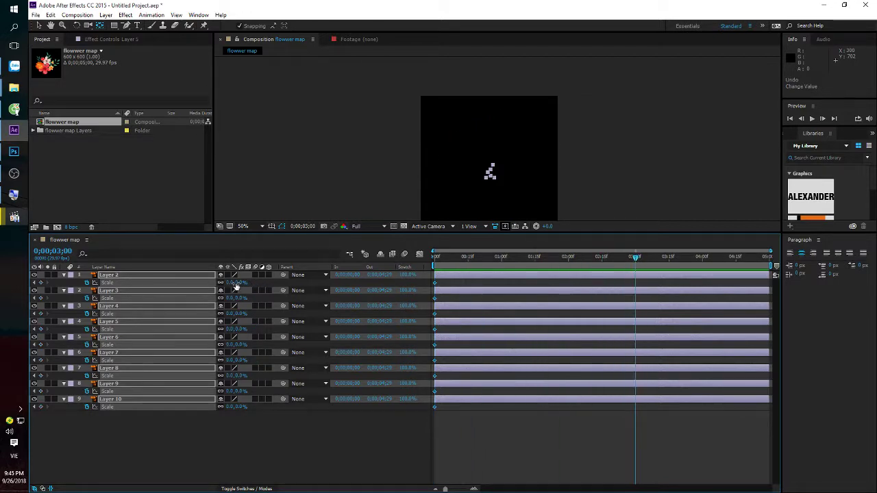
left_click_drag(230, 282, 281, 282)
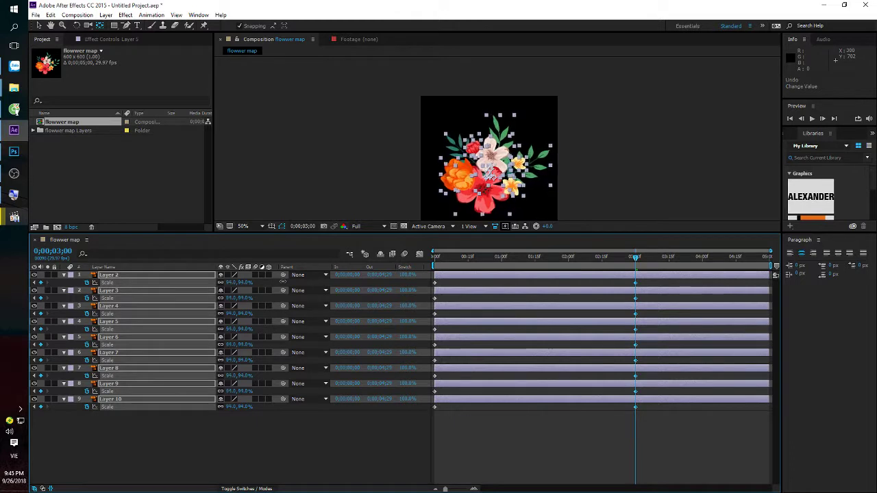
left_click_drag(636, 257, 614, 258)
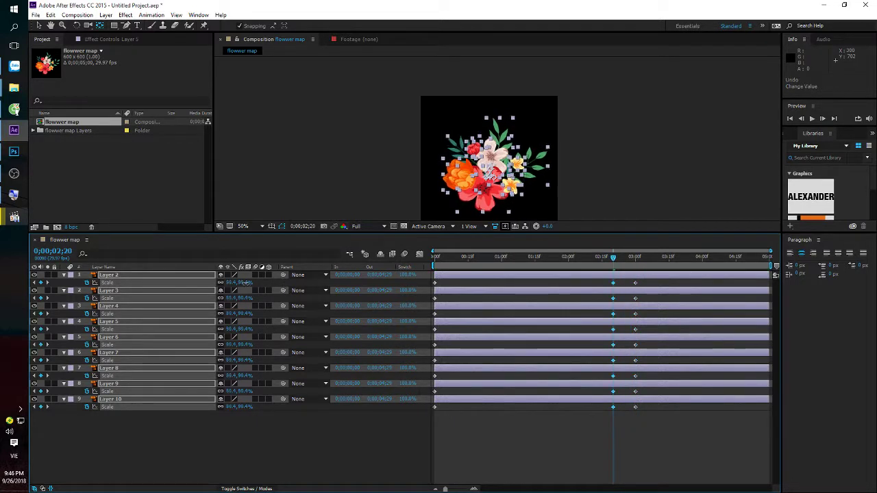
left_click_drag(245, 283, 253, 290)
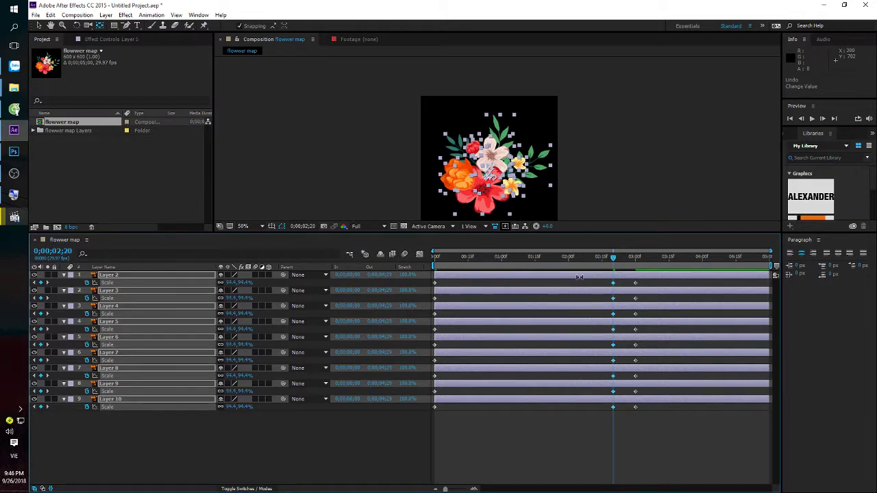
left_click_drag(604, 259, 442, 271)
key("space")
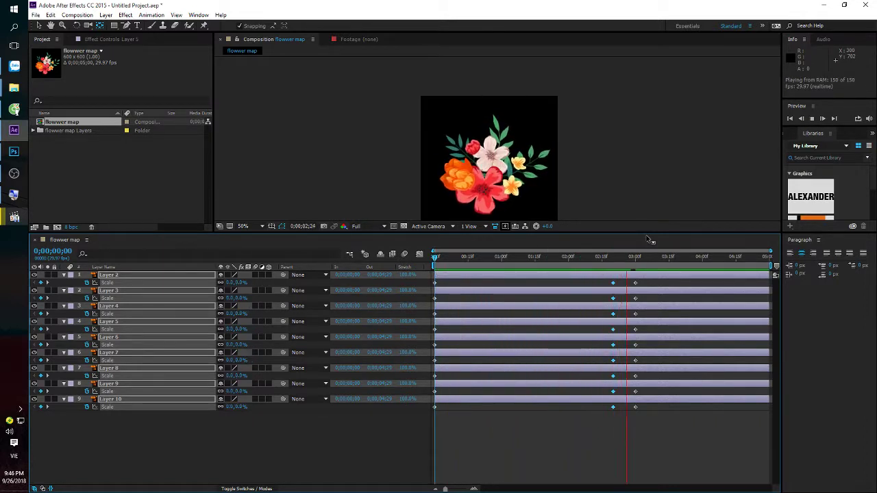
Preview the flower grow-in animation and stop at 0;02;09
left_click_drag(622, 264, 634, 263)
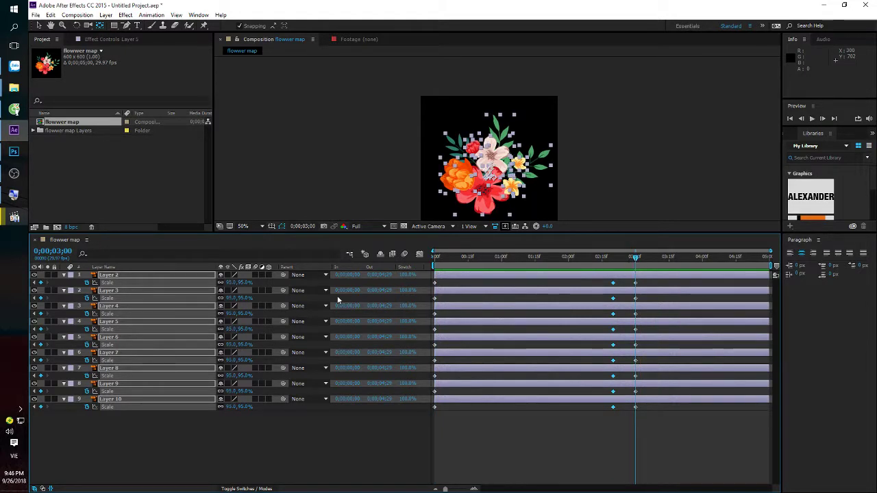
key("space")
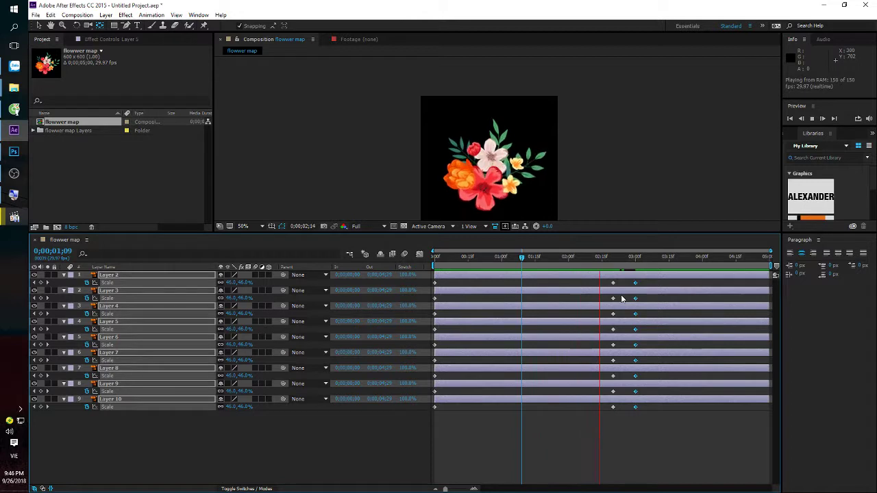
key("space")
left_click(588, 257)
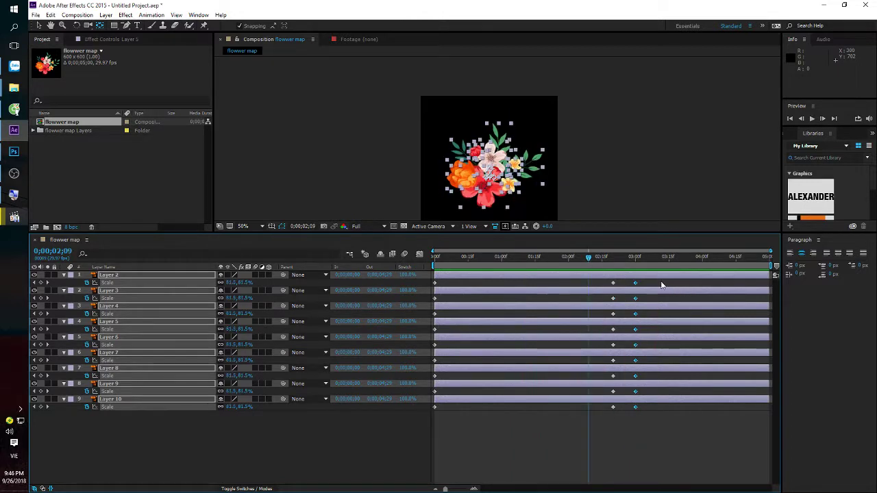
Shift the later Scale keyframes on all layers earlier to end at 0;02;15, then preview
left_click_drag(663, 283, 414, 444)
left_click_drag(635, 408, 603, 405)
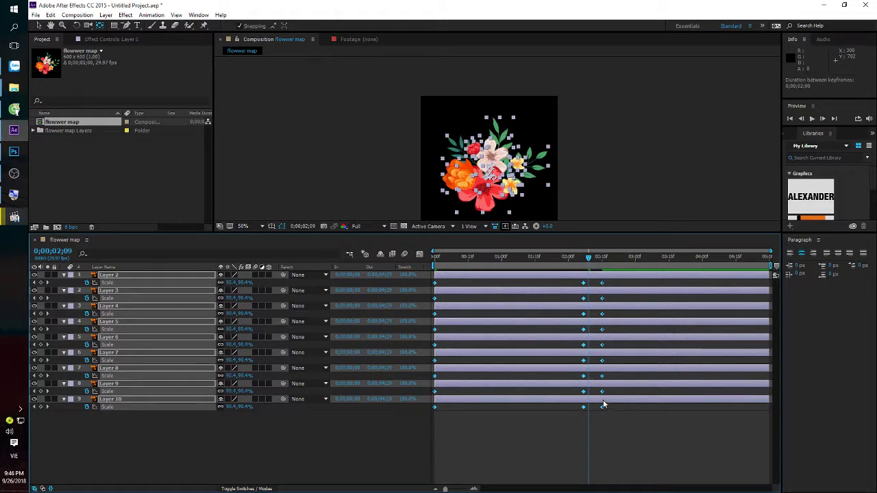
key("space")
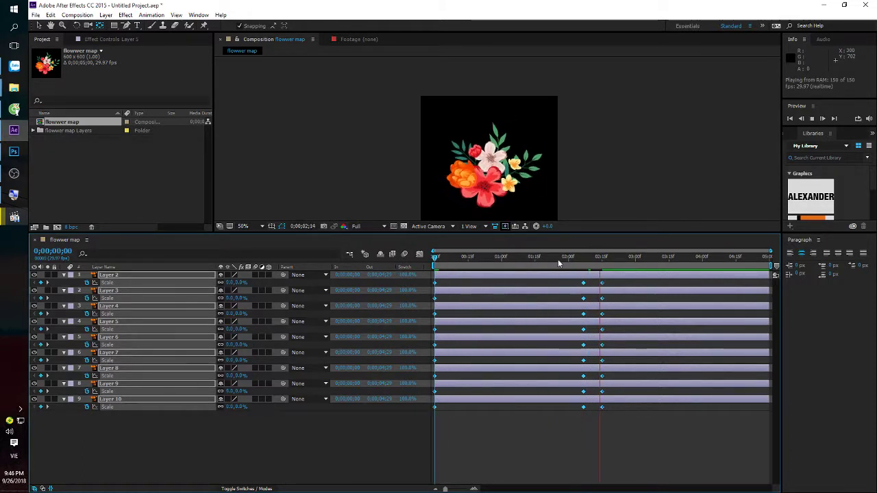
left_click(586, 259)
left_click_drag(595, 260, 603, 268)
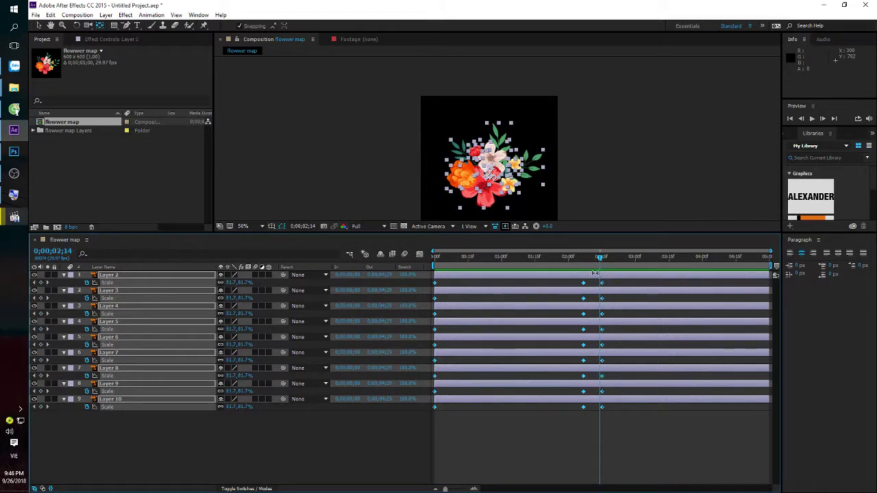
Deselect all layers, return to the start, and select Layer 2's Scale keyframes
left_click(453, 430)
mouse_move(449, 257)
left_mouse_down()
mouse_move(434, 257)
mouse_move(602, 251)
left_mouse_up()
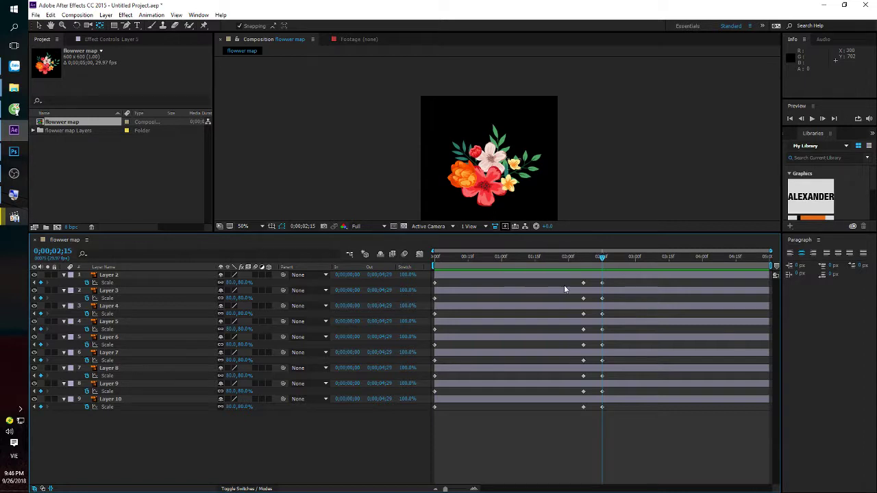
mouse_move(617, 280)
left_mouse_down()
mouse_move(436, 291)
mouse_move(449, 277)
left_mouse_up()
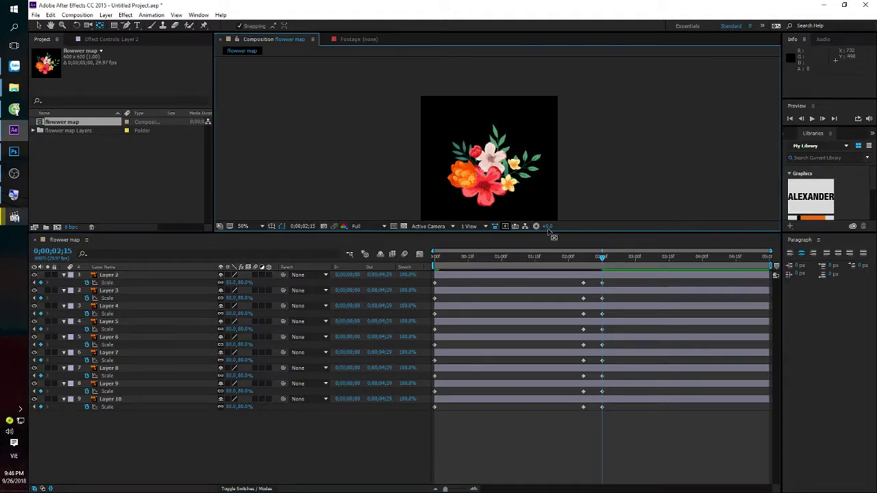
Delay Layer 2's Scale keyframes, undoing an accidental move of its layer bar
key("ctrl+z")
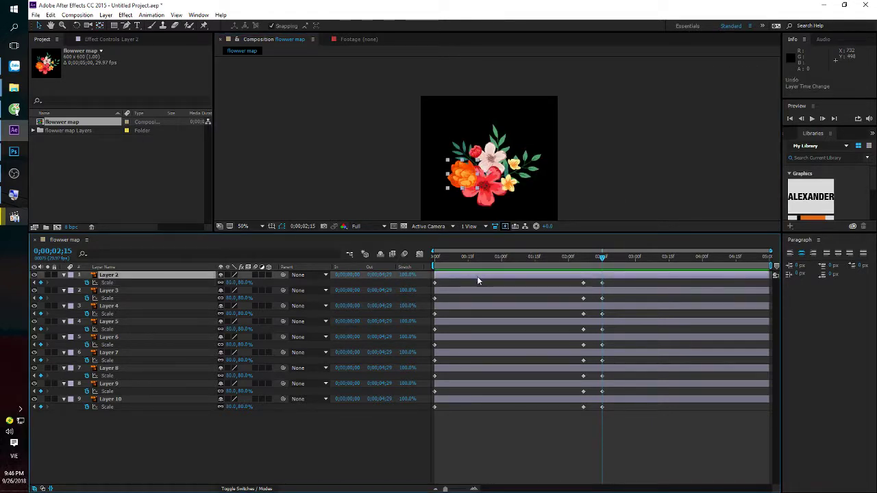
left_click_drag(481, 274, 536, 274)
left_click(479, 257)
left_click_drag(470, 269, 553, 262)
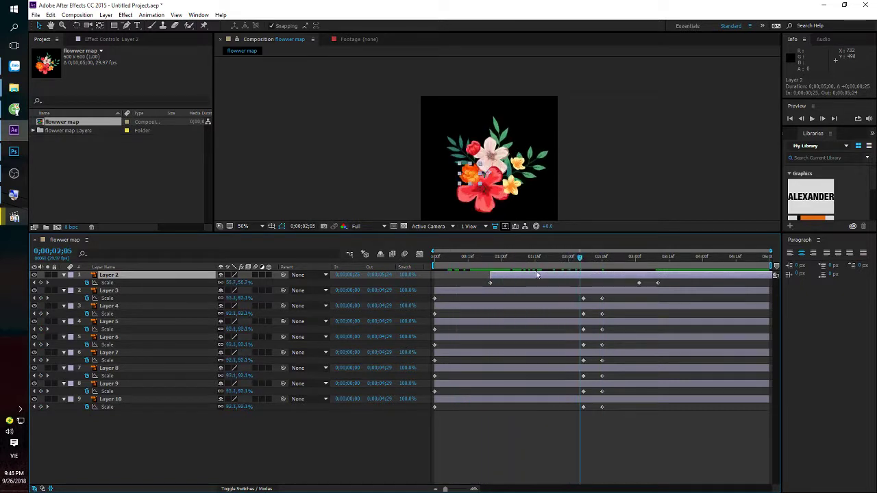
key("space")
key("ctrl+z")
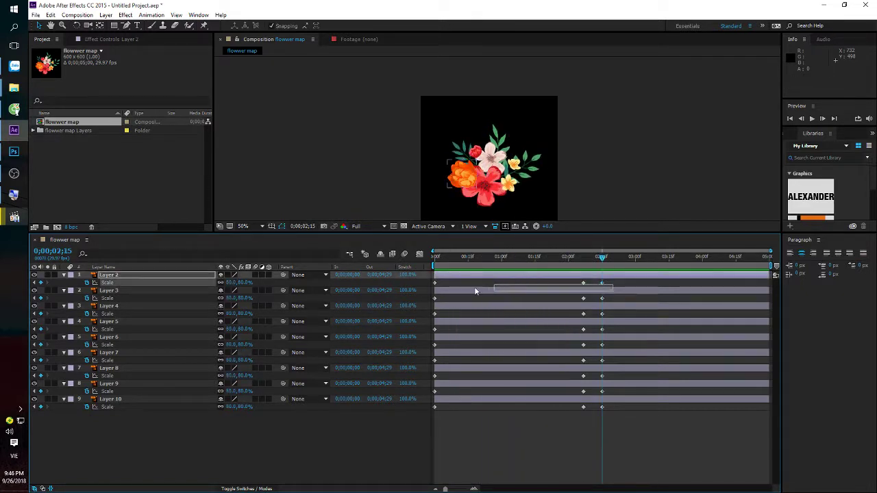
mouse_move(613, 288)
left_mouse_down()
mouse_move(432, 279)
mouse_move(463, 282)
left_mouse_up()
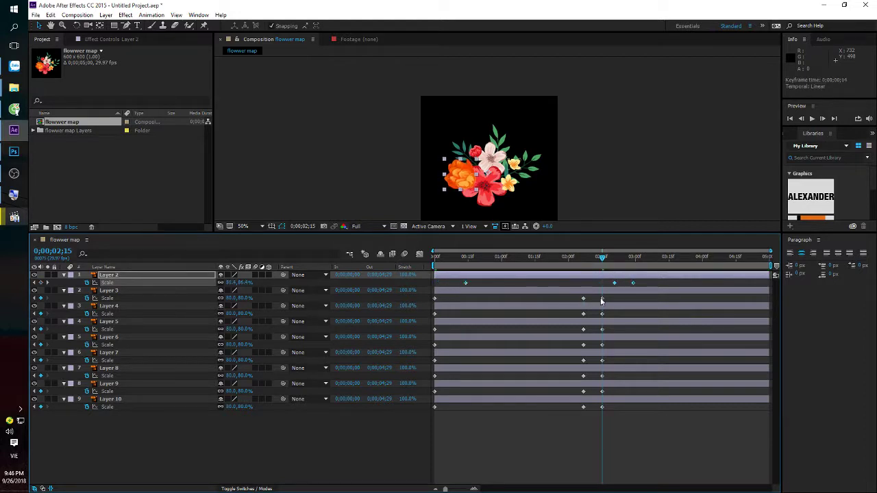
Offset the Scale keyframes of Layers 3, 6, 7, 8 and 10 to different times
left_click_drag(618, 296, 433, 304)
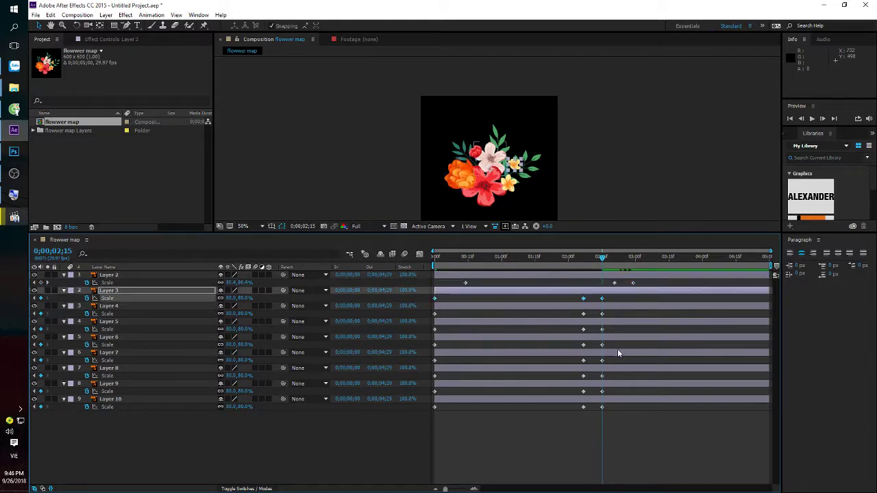
mouse_move(595, 348)
left_mouse_down()
mouse_move(433, 351)
mouse_move(486, 345)
mouse_move(450, 344)
left_mouse_up()
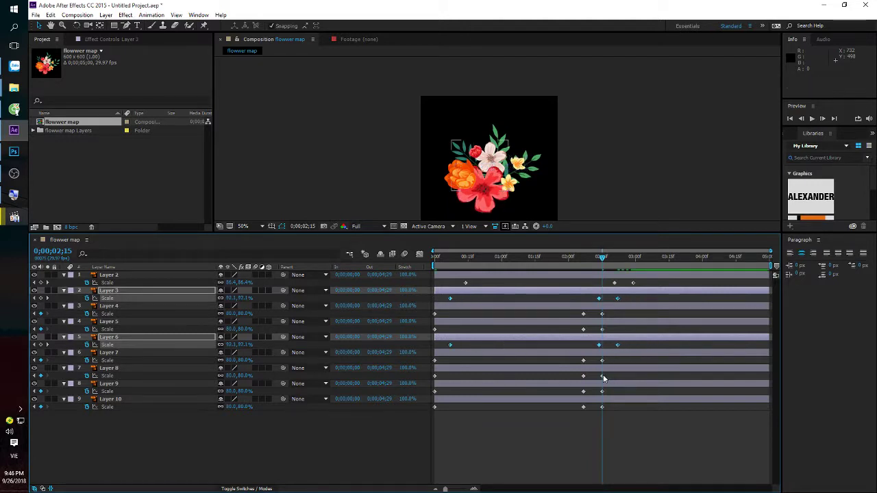
left_click_drag(610, 374, 465, 383)
mouse_move(621, 406)
left_mouse_down()
mouse_move(434, 409)
mouse_move(479, 407)
left_mouse_up()
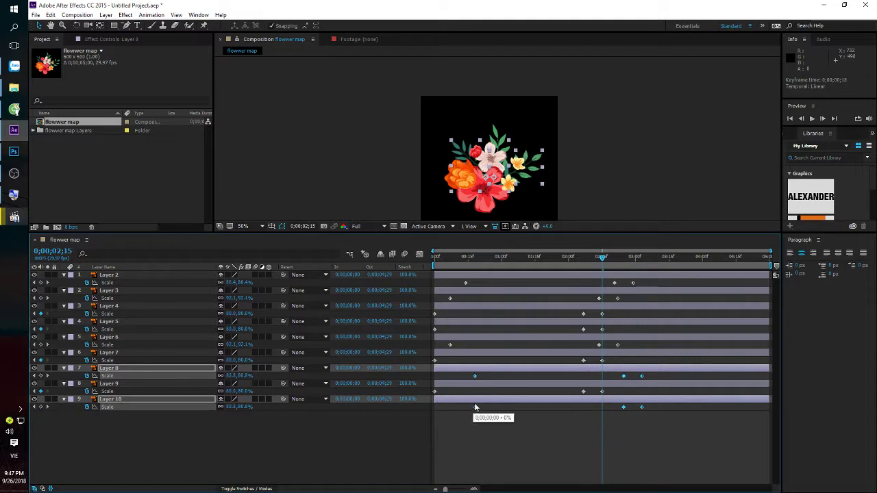
left_click_drag(614, 365, 433, 361)
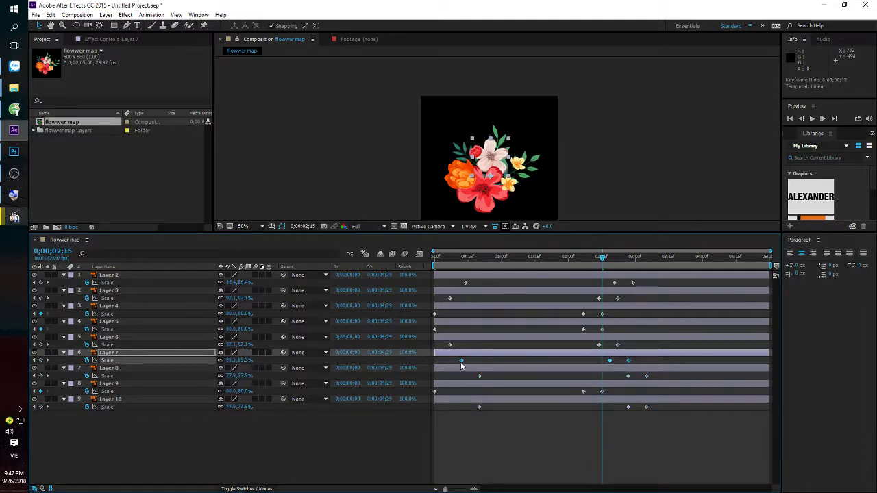
left_click_drag(434, 360, 461, 360)
Delay Layer 4's first keyframe and Layers 4–5's last keyframes, then preview the staggered growth
double_click(435, 314)
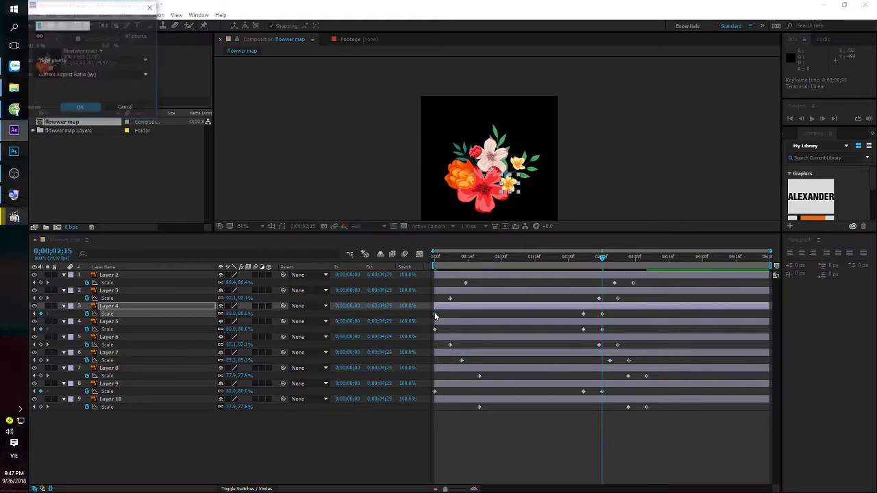
key("Escape")
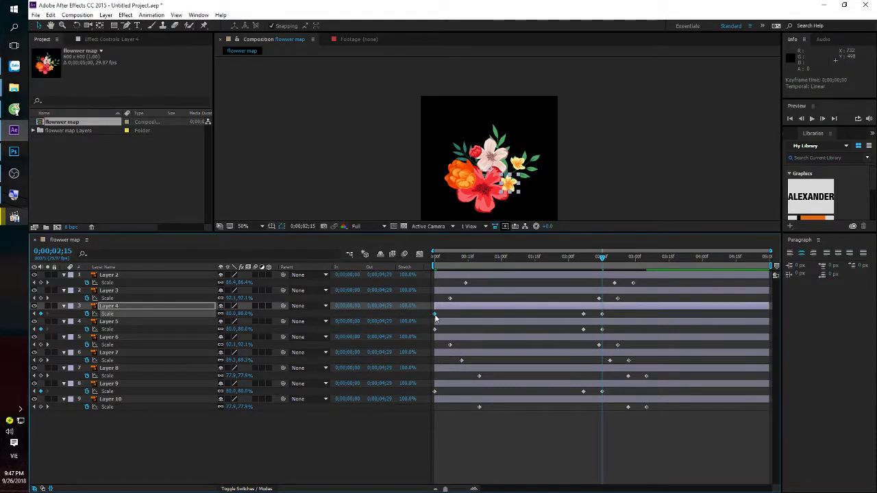
left_click_drag(434, 314, 459, 314)
mouse_move(602, 314)
left_mouse_down()
mouse_move(623, 314)
mouse_move(622, 330)
mouse_move(566, 329)
left_mouse_up()
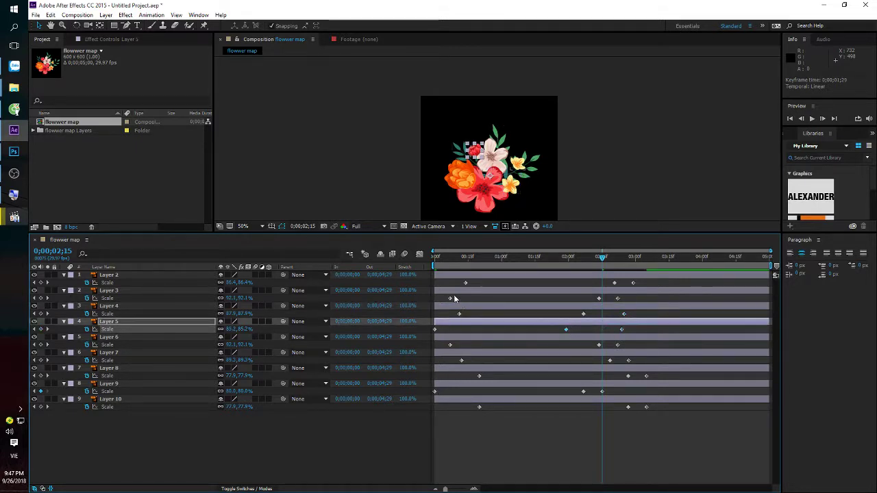
left_click(599, 298)
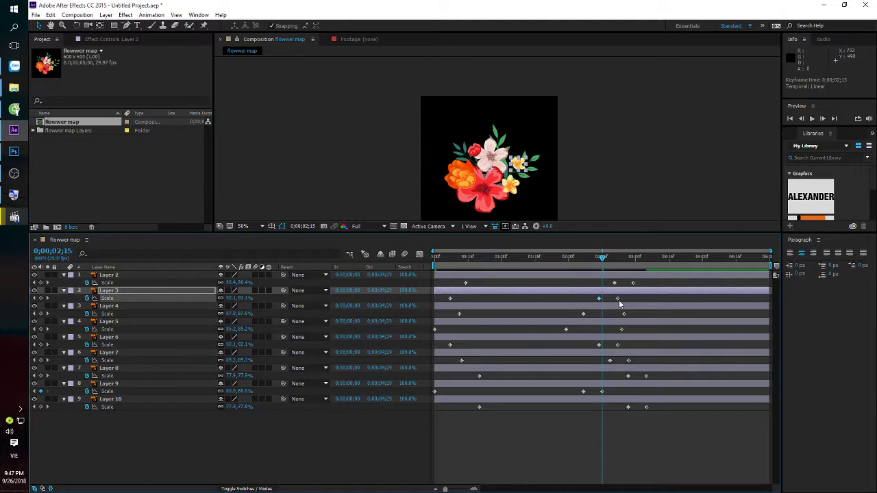
key("space")
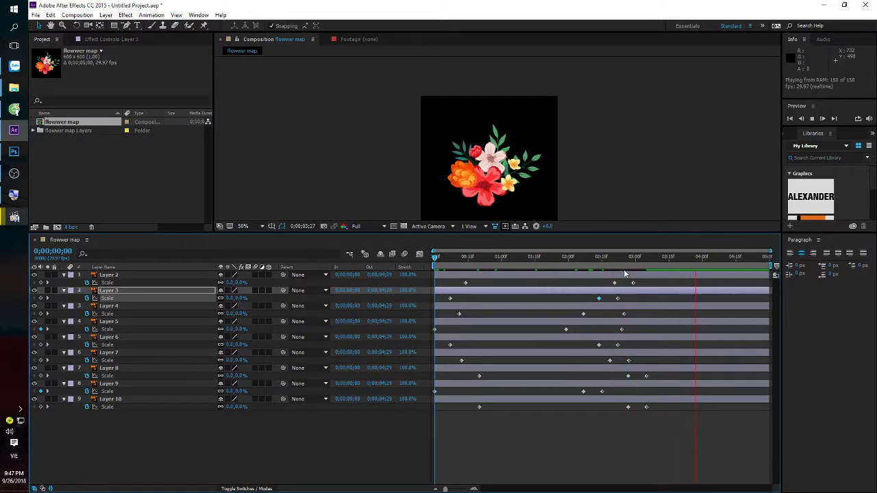
Turn on the transparency grid and check the full-size flowers at 0;00;03;04
left_click_drag(624, 259, 616, 259)
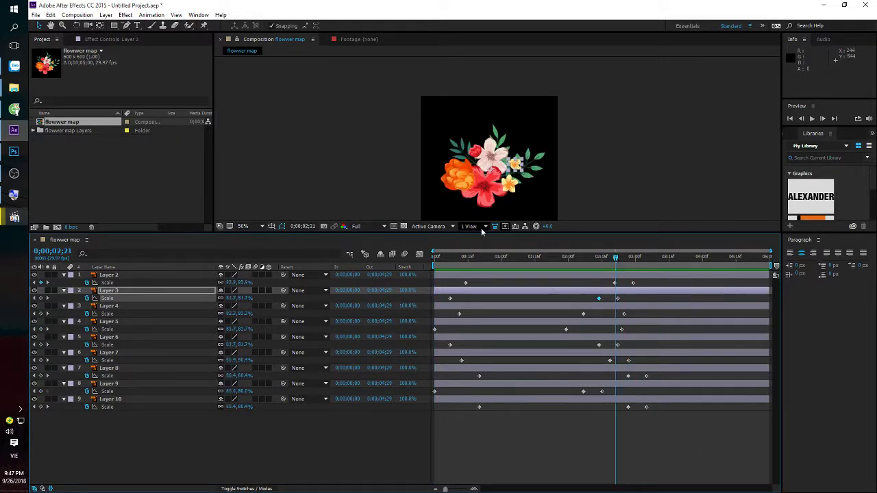
left_click(403, 226)
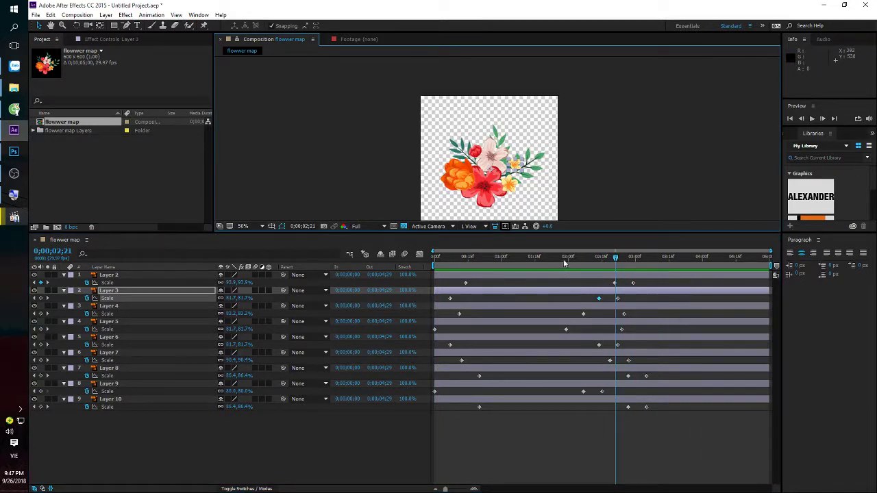
key("Home")
left_click_drag(436, 257, 645, 258)
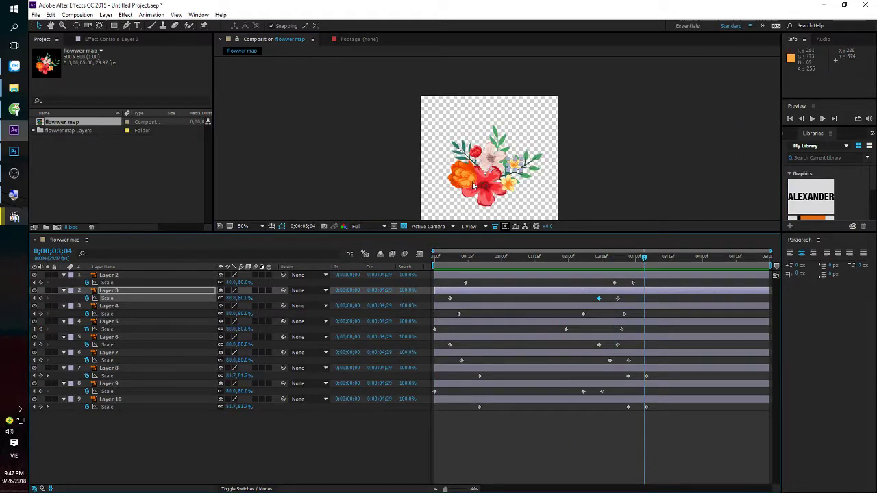
Import the black wood background JPG from the Footage folder into the project
left_click(181, 193)
left_click(822, 5)
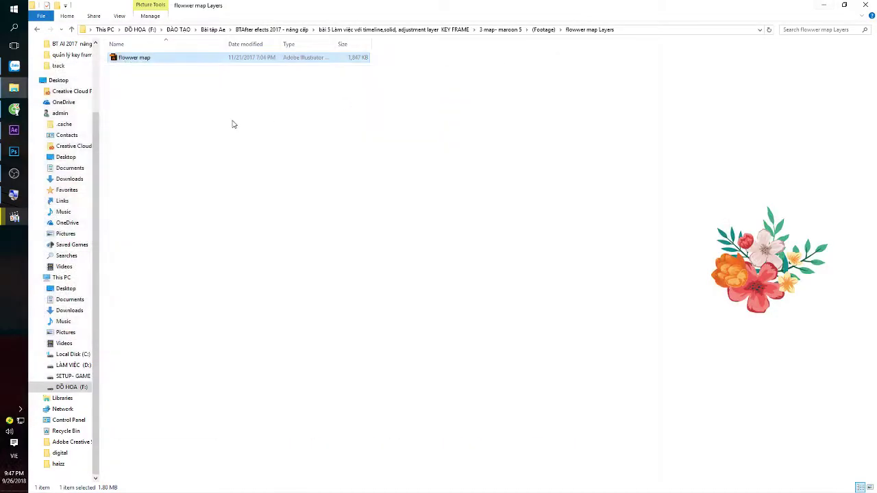
key("BackSpace")
mouse_move(137, 68)
left_mouse_down()
mouse_move(12, 135)
mouse_move(62, 144)
left_mouse_up()
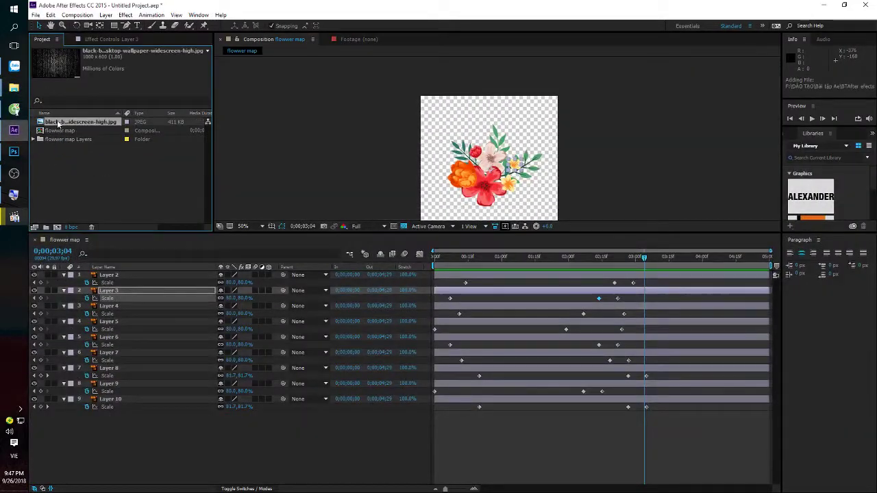
Create a composition from the wood background JPG and name it 'sceen main'
left_click_drag(58, 232, 57, 228)
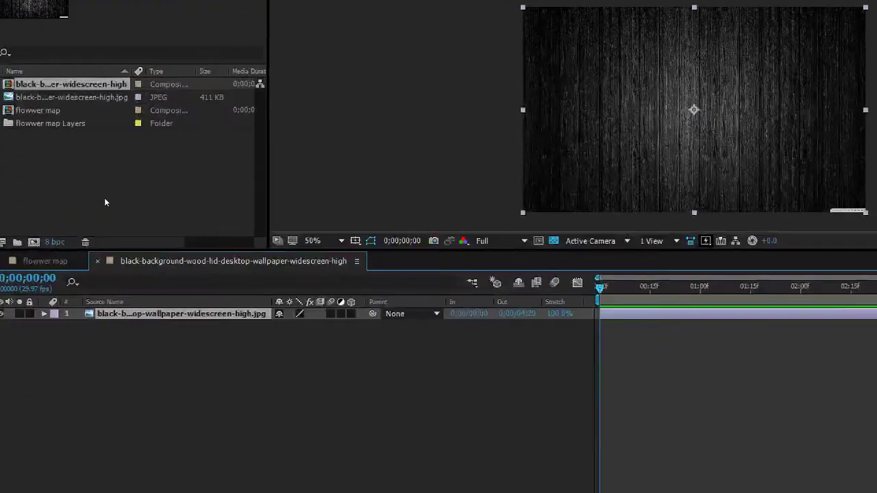
key("Return")
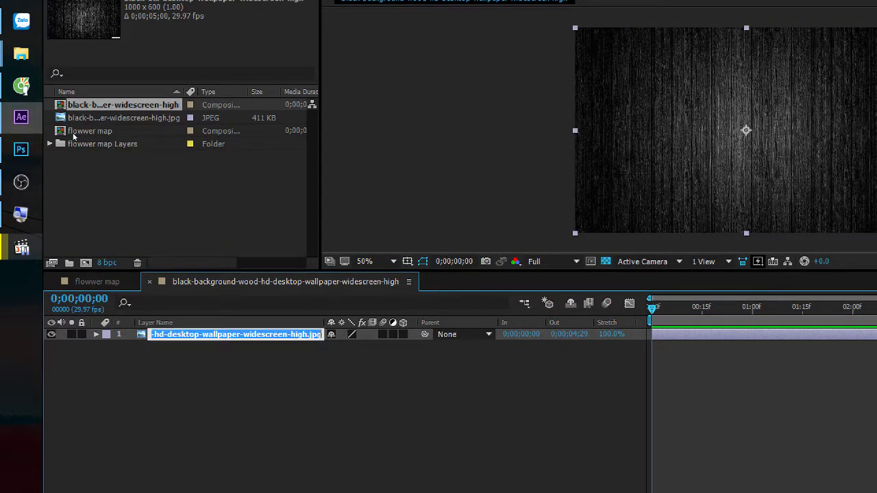
left_click(86, 162)
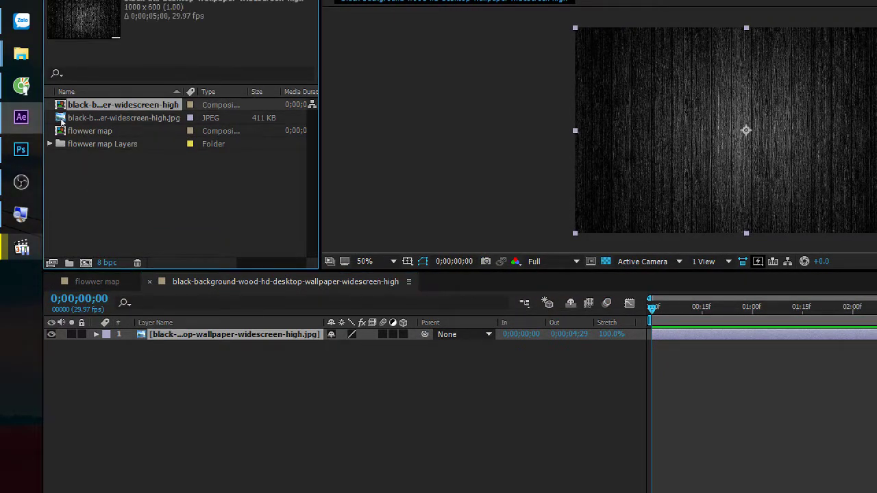
key("Return")
type("sceen main")
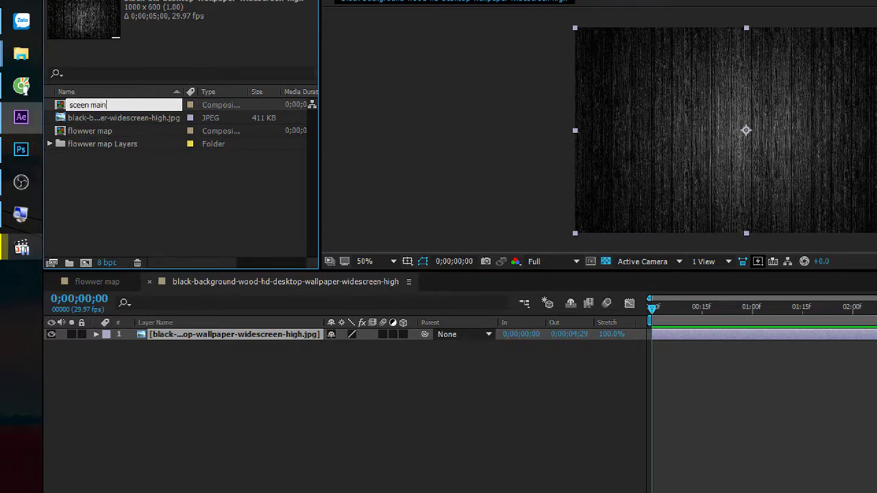
key("Return")
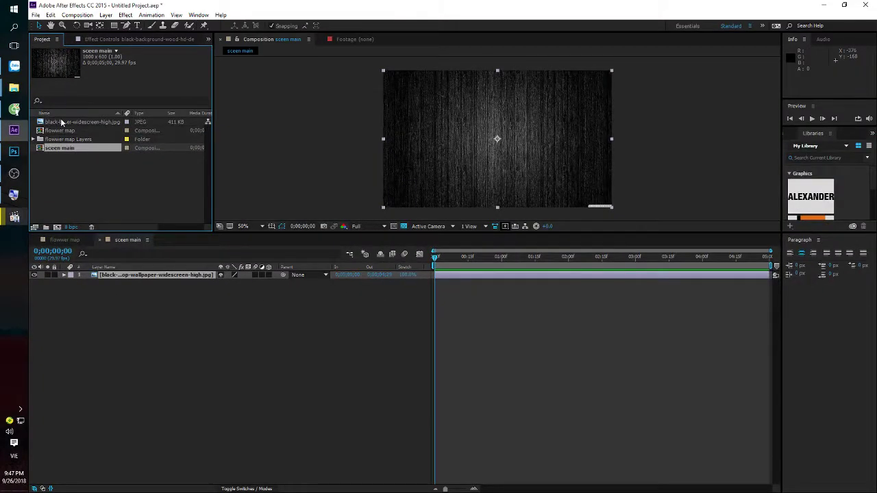
Try placing the flowwer map comp into sceen main, then undo so only the wood background remains
left_click(179, 294)
left_click(113, 277)
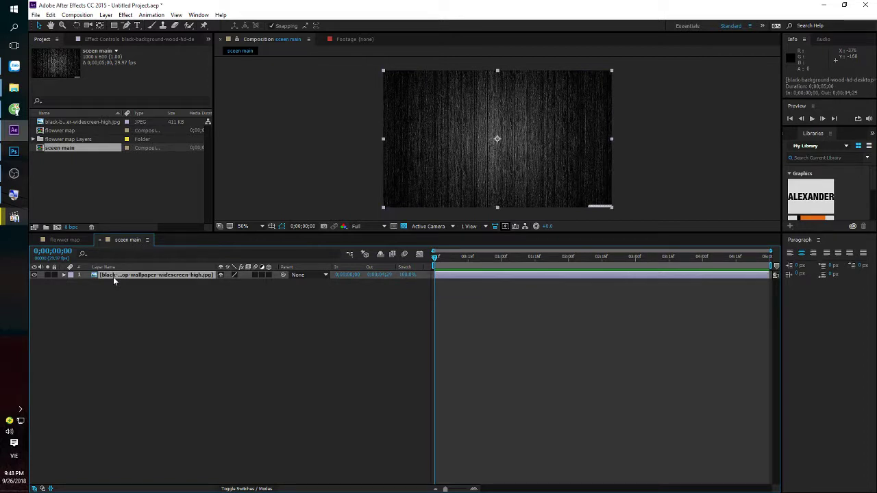
left_click(41, 131)
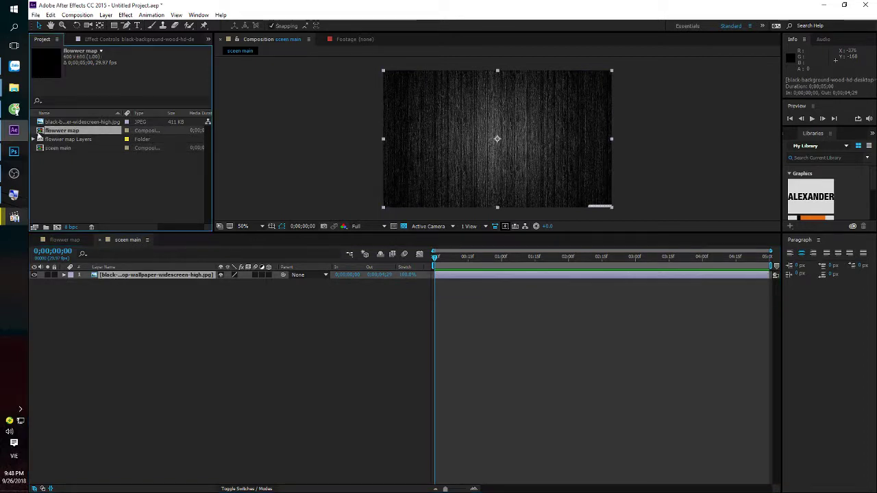
left_click_drag(40, 131, 434, 130)
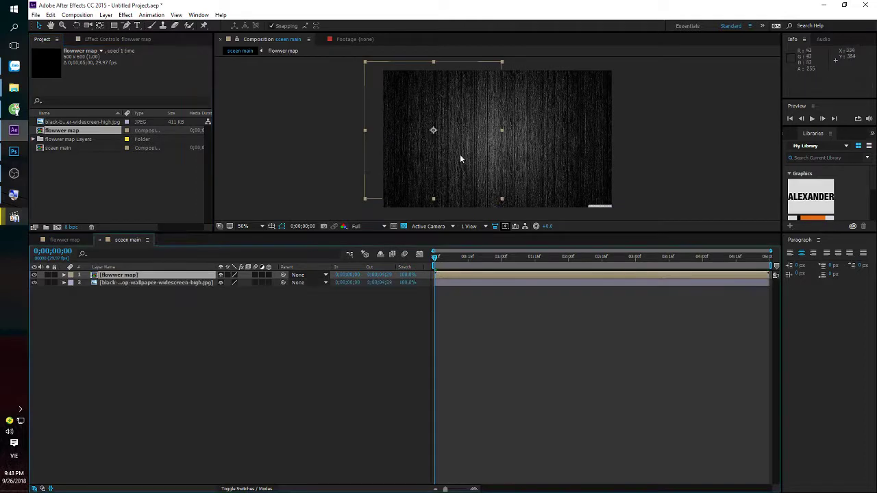
mouse_move(436, 256)
left_mouse_down()
mouse_move(497, 259)
mouse_move(436, 259)
left_mouse_up()
key("ctrl+z")
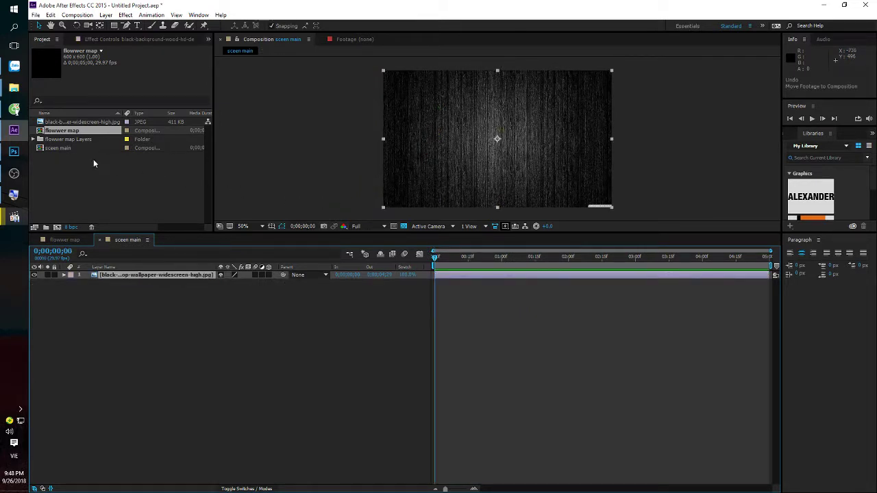
Set the sceen main composition duration to 30 seconds
key("ctrl+k")
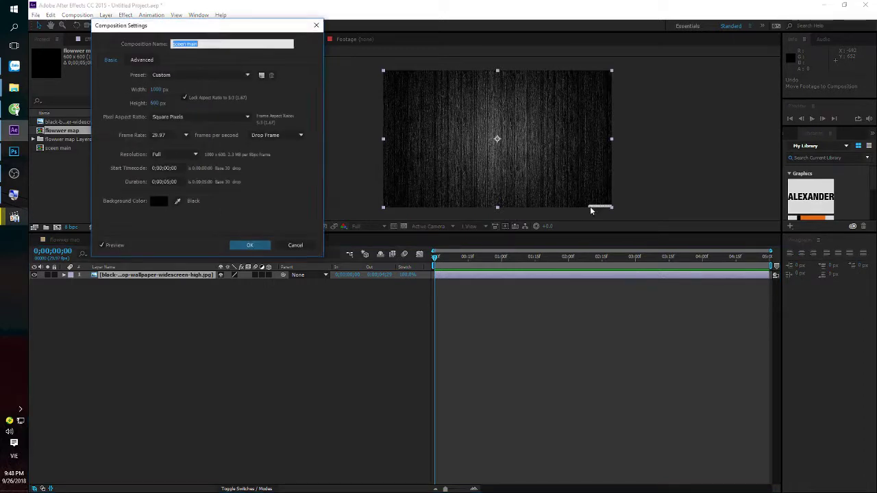
left_click(171, 181)
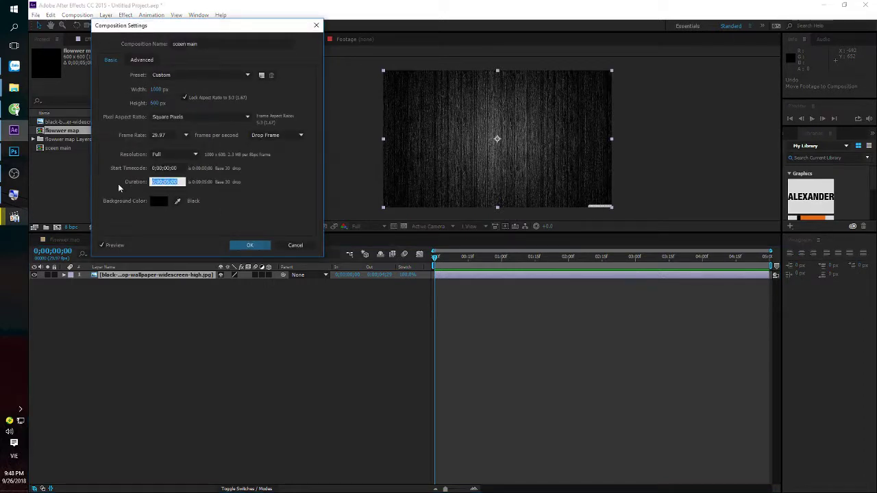
type("30")
key("Return")
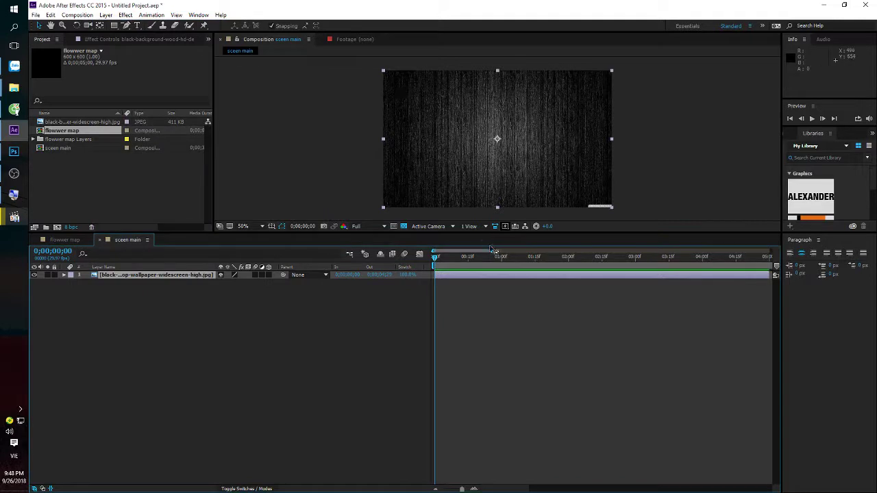
Stretch the wood background layer across all 30 seconds and add the flowwer map comp
left_click_drag(491, 249, 833, 244)
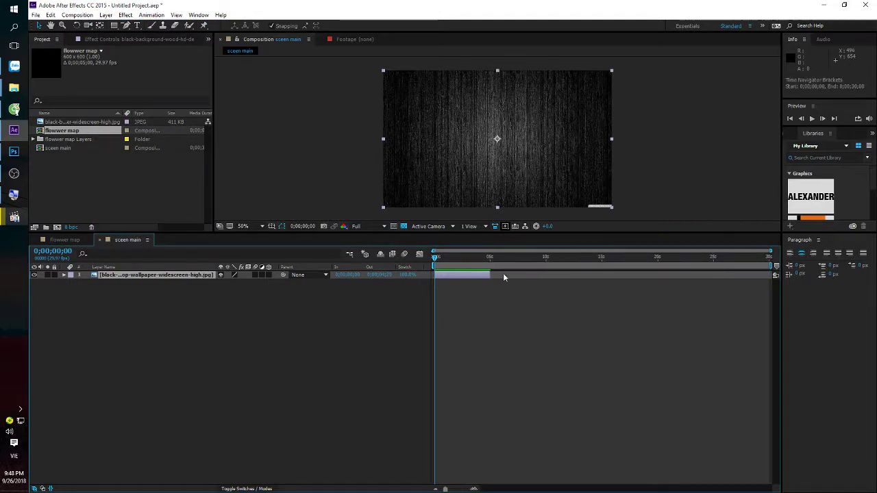
left_click_drag(490, 275, 771, 275)
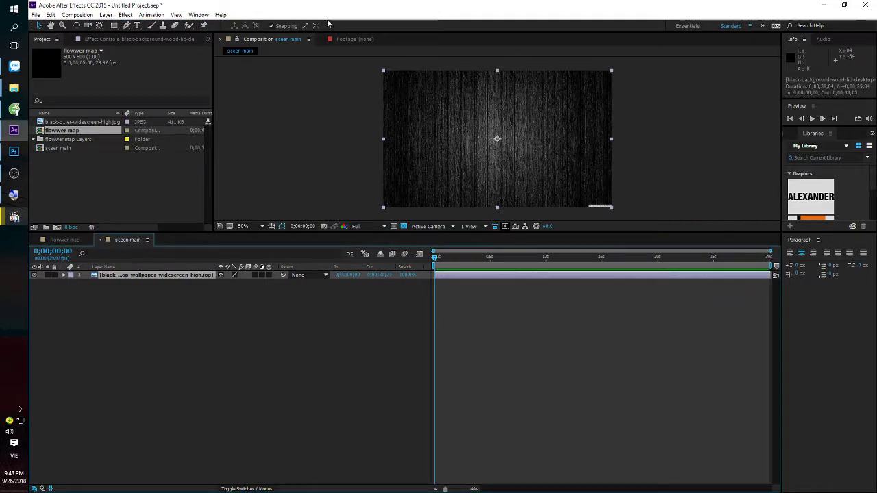
left_click(55, 148)
mouse_move(52, 131)
left_mouse_down()
mouse_move(98, 140)
mouse_move(445, 134)
left_mouse_up()
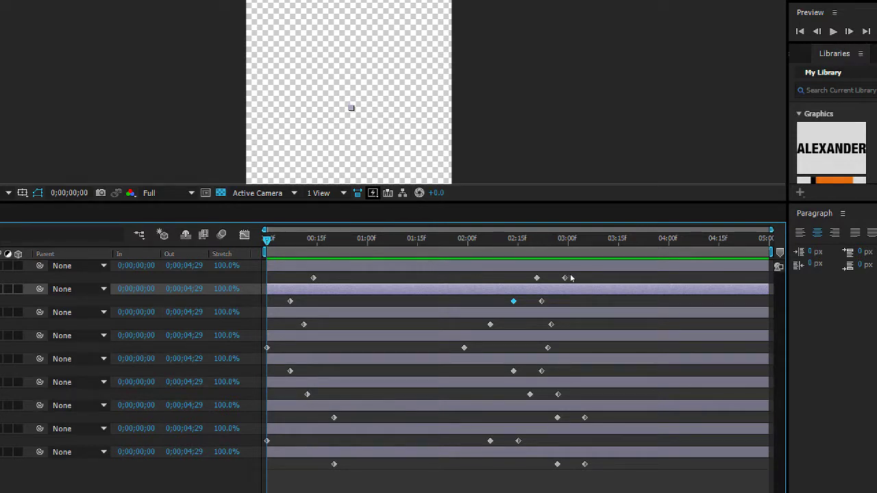
Scrub through the flower growth, then preview sceen main from the start
left_click_drag(267, 238, 562, 239)
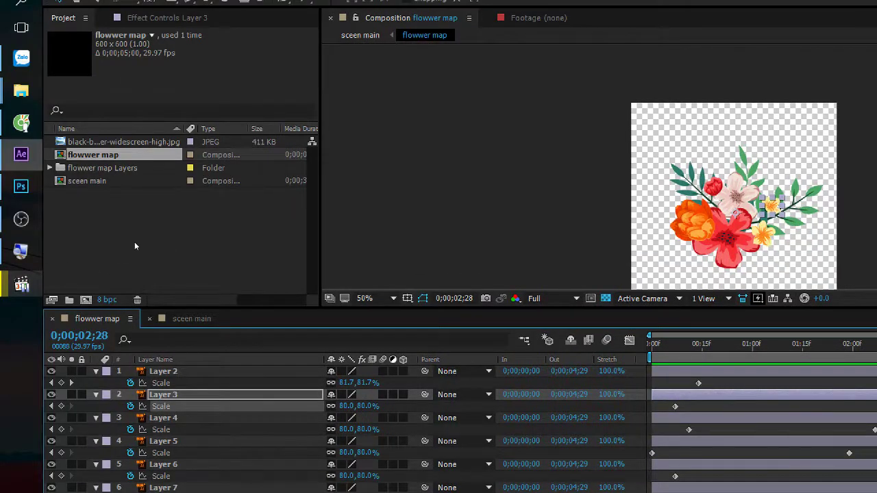
left_click(190, 317)
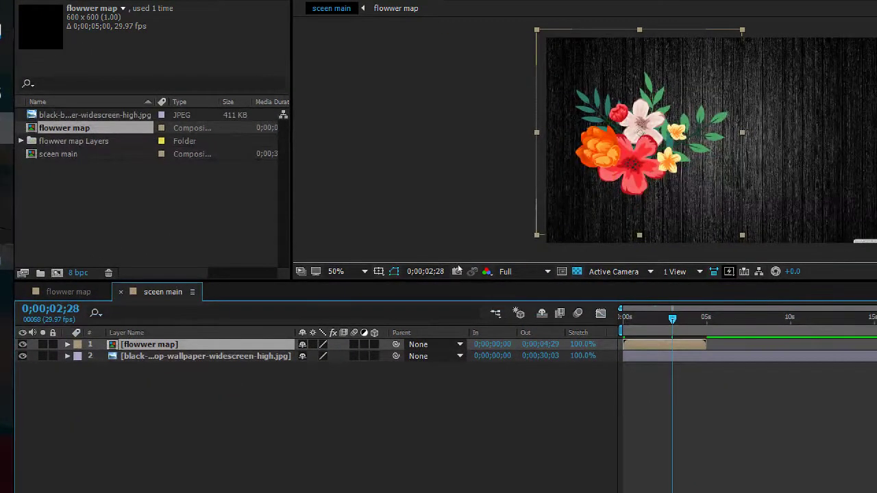
key("Home")
key("space")
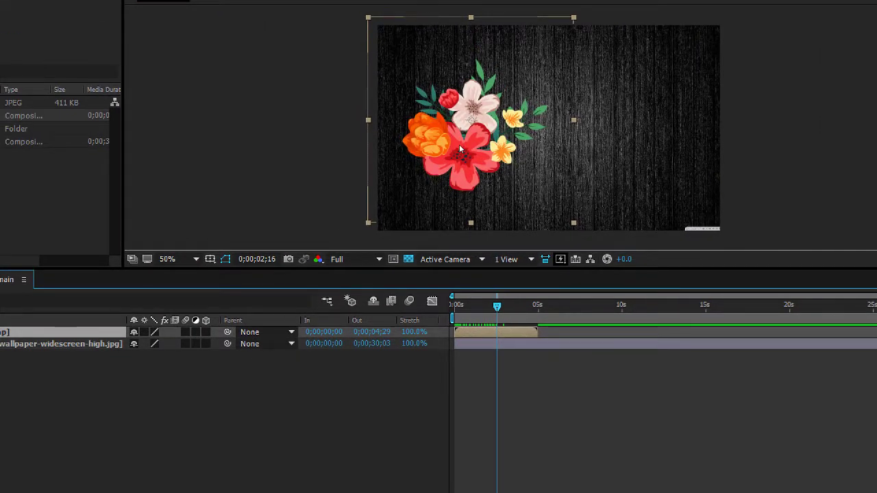
Duplicate the flower layer twice, placing smaller copies upper right and lower middle, then preview
key("ctrl+d")
left_click_drag(367, 198, 536, 154)
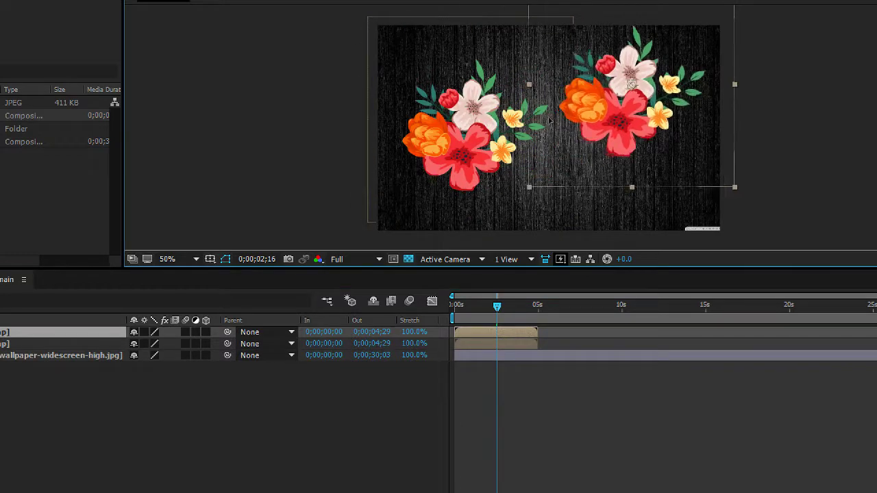
key("ctrl+d")
left_click_drag(619, 54, 559, 157)
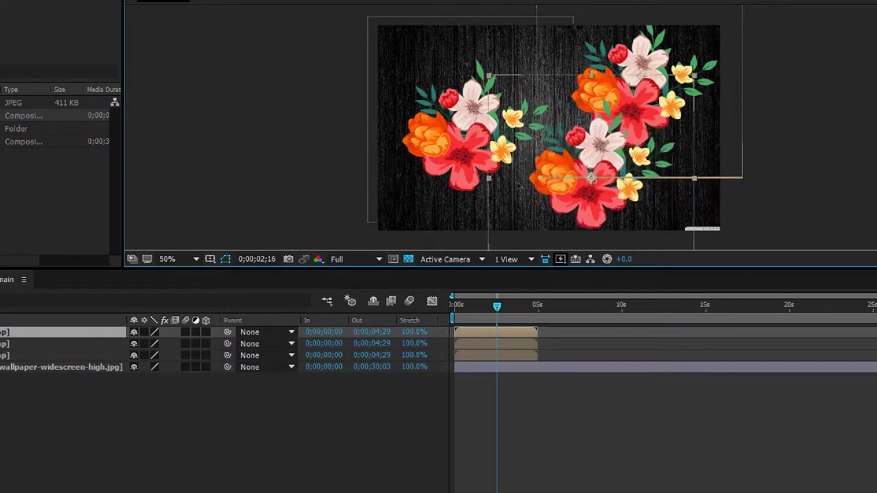
key("comma")
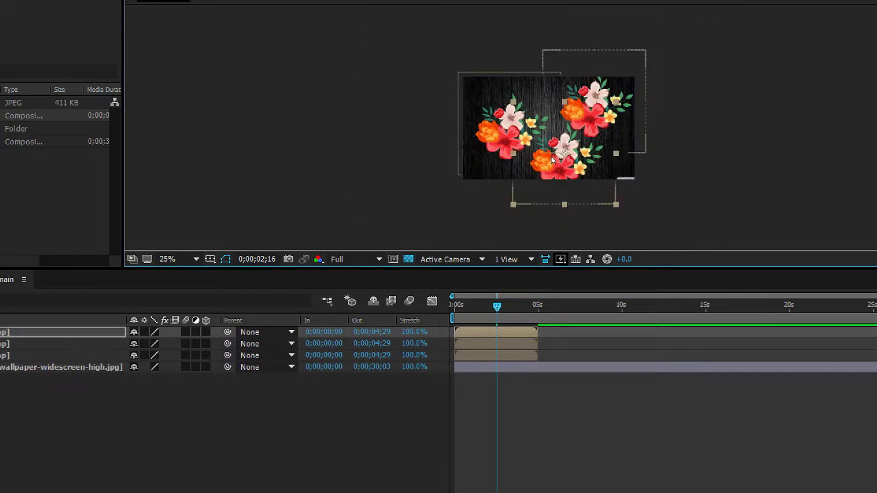
left_click_drag(513, 204, 567, 130)
left_click(555, 98)
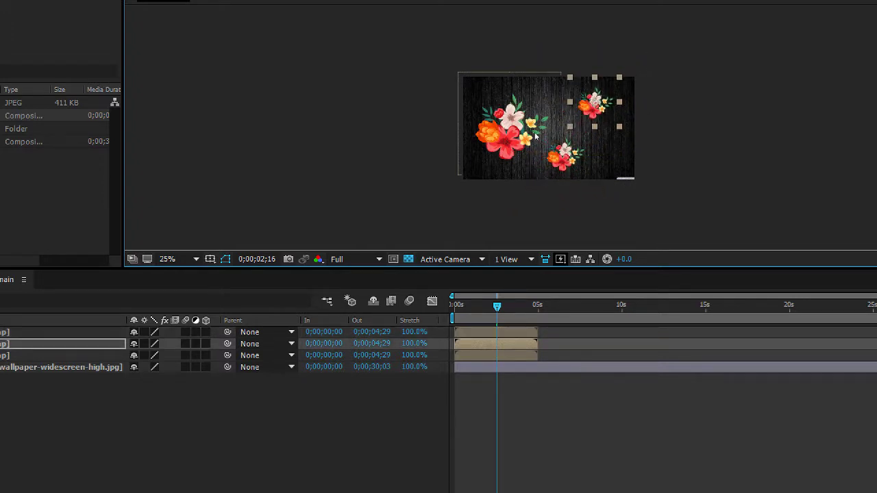
left_click(504, 141)
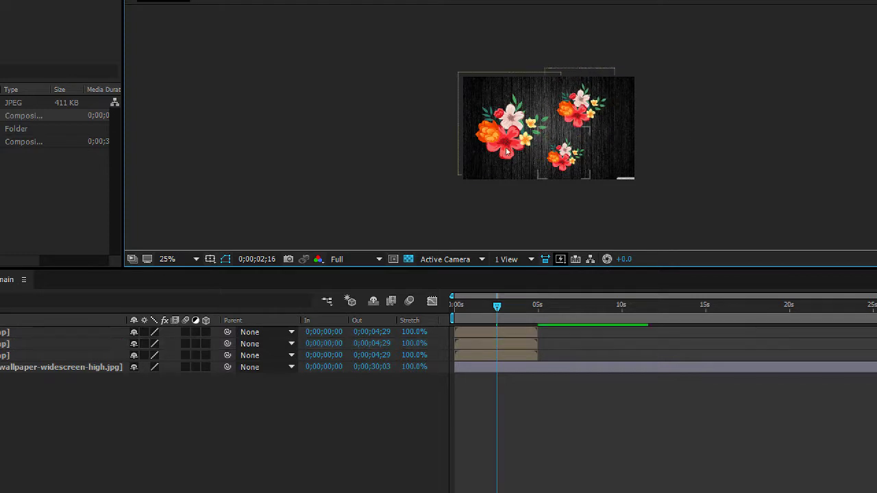
key("space")
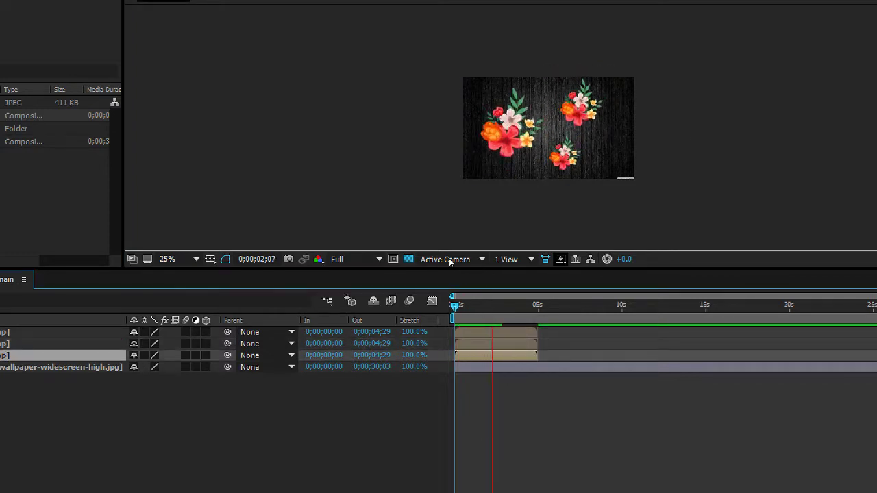
Make the top two flower map copies start later than the original
key("space")
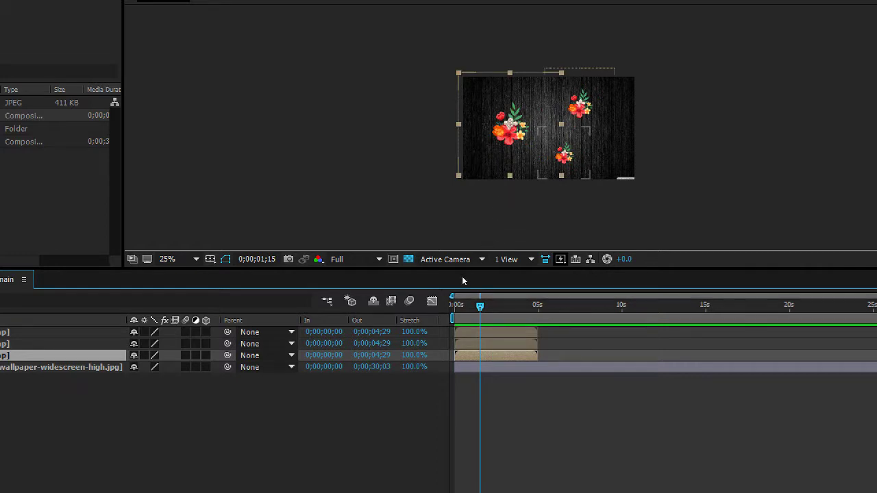
key("ctrl+Up")
key("ctrl+Up")
key("alt+Page_Down")
key("alt+Page_Down")
key("alt+Page_Down")
key("alt+Page_Down")
key("alt+Page_Down")
key("alt+Page_Down")
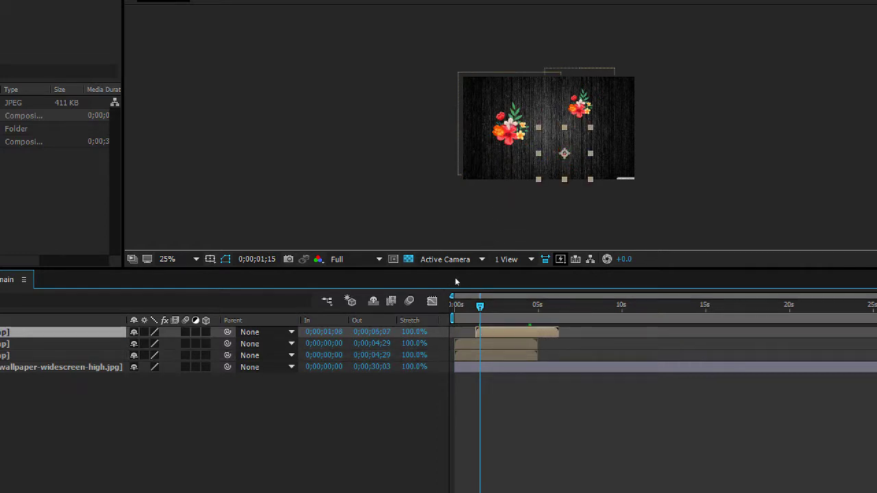
key("ctrl+Down")
key("alt+Page_Down")
key("alt+Page_Down")
key("alt+Page_Down")
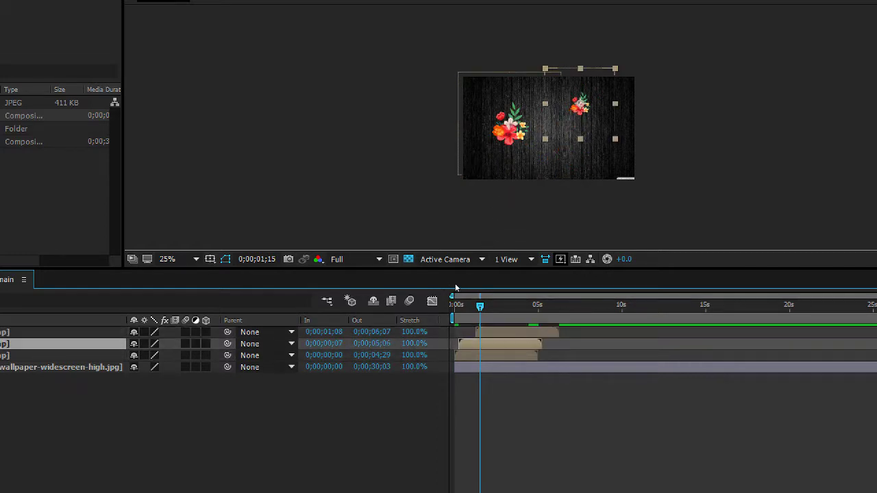
key("alt+Page_Down")
key("alt+Page_Down")
key("alt+Page_Down")
Fade the second flower copy to 24% and the top copy to 58% opacity, previewing the result
key("t")
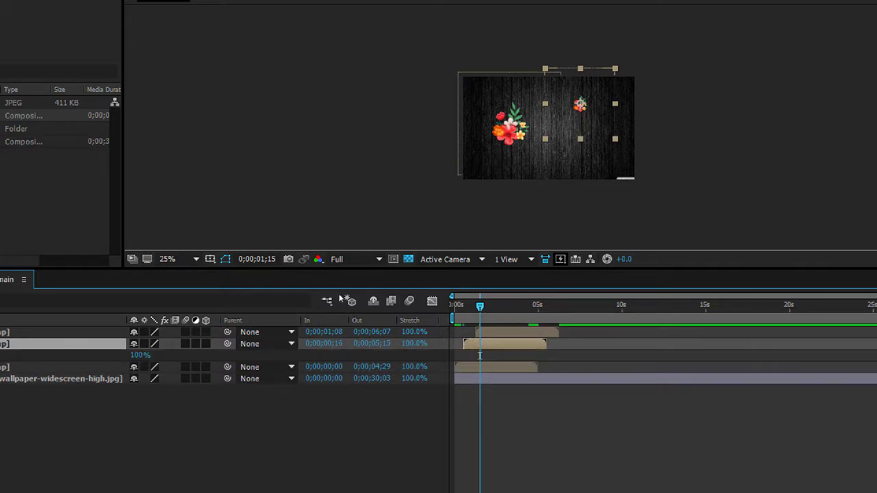
left_click_drag(268, 351, 231, 352)
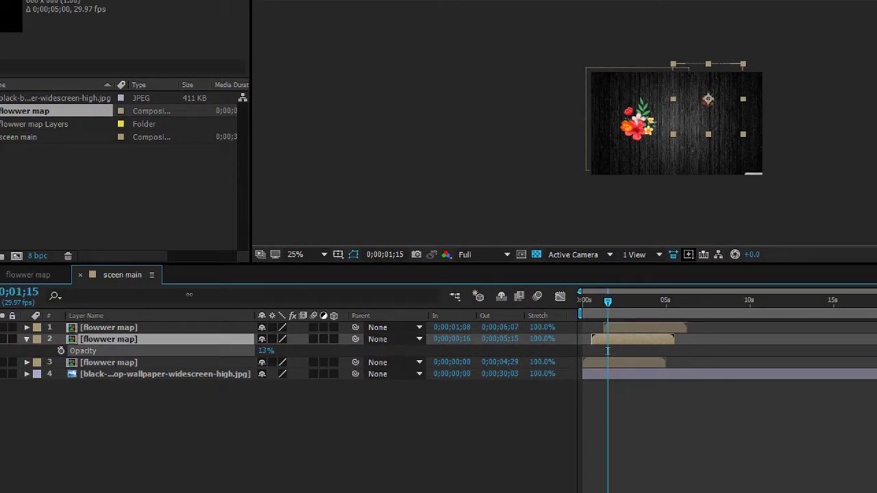
key("ctrl+Up")
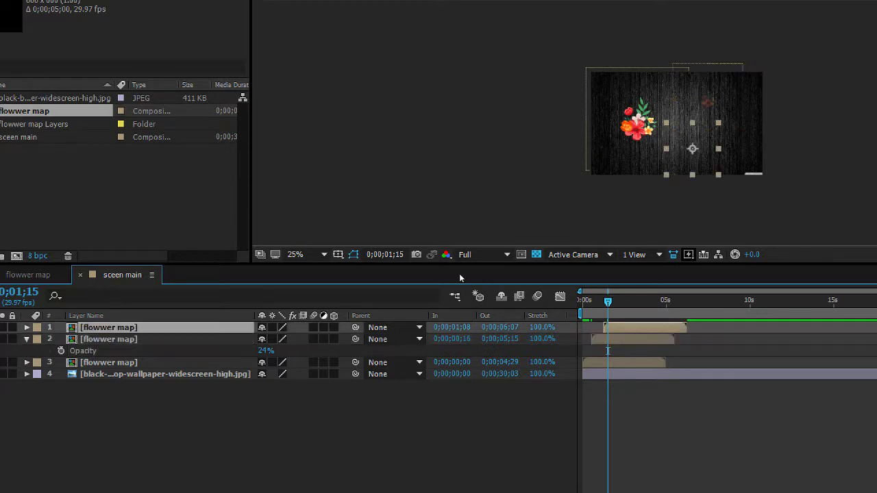
key("t")
left_click_drag(268, 339, 209, 285)
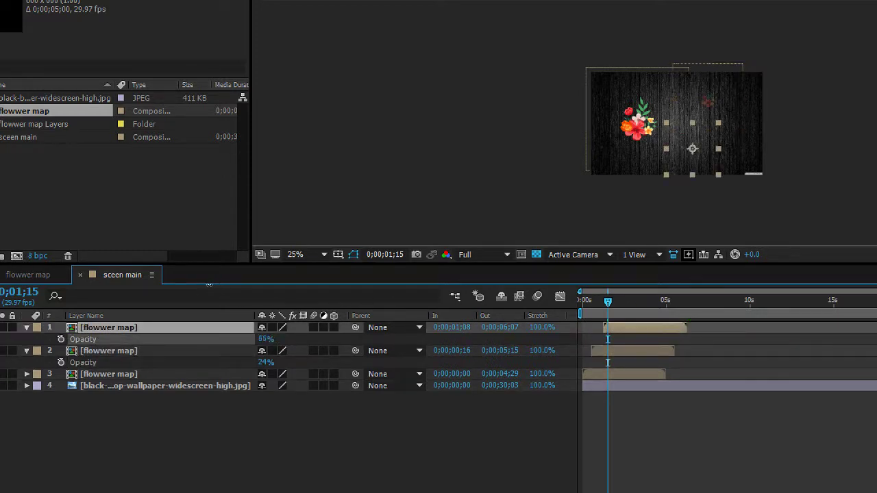
key("space")
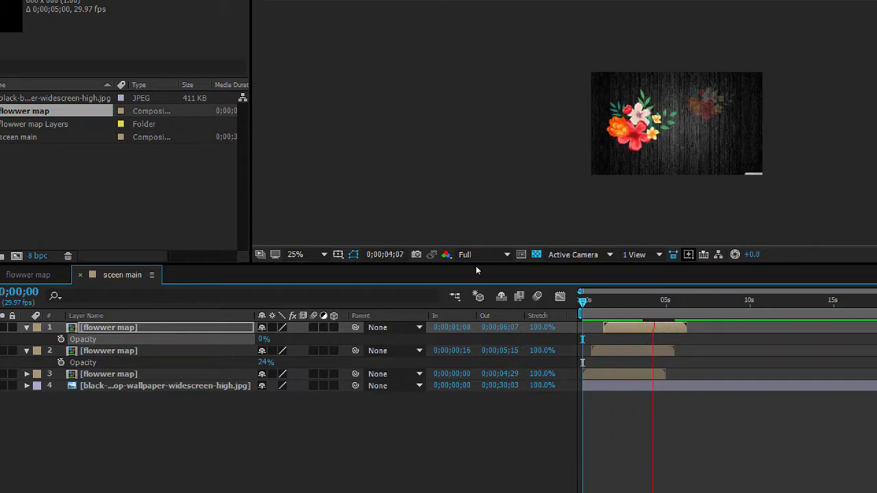
key("space")
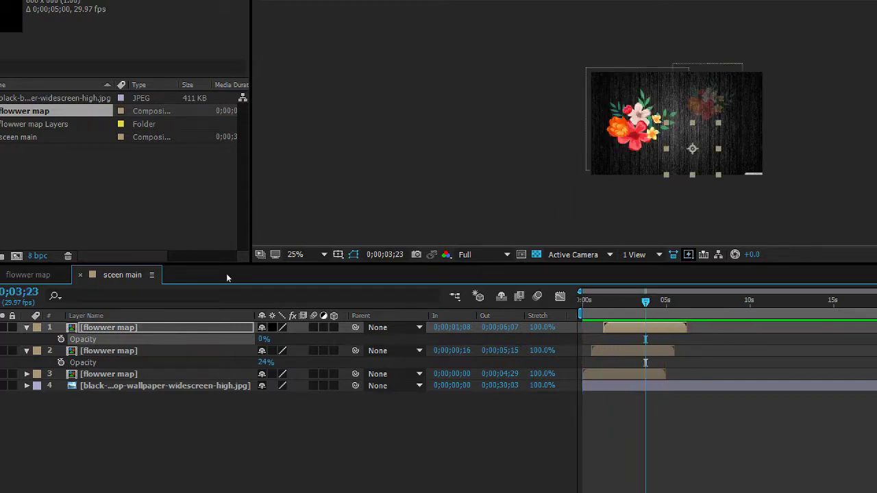
left_click_drag(264, 340, 246, 282)
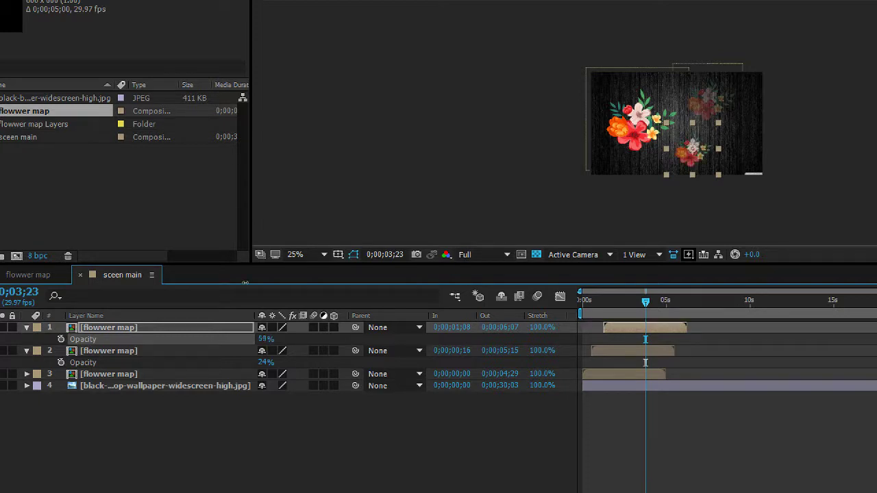
Add the Maps MP3 from the footage folder to the top of the sceen main timeline
left_click(566, 206)
key("Home")
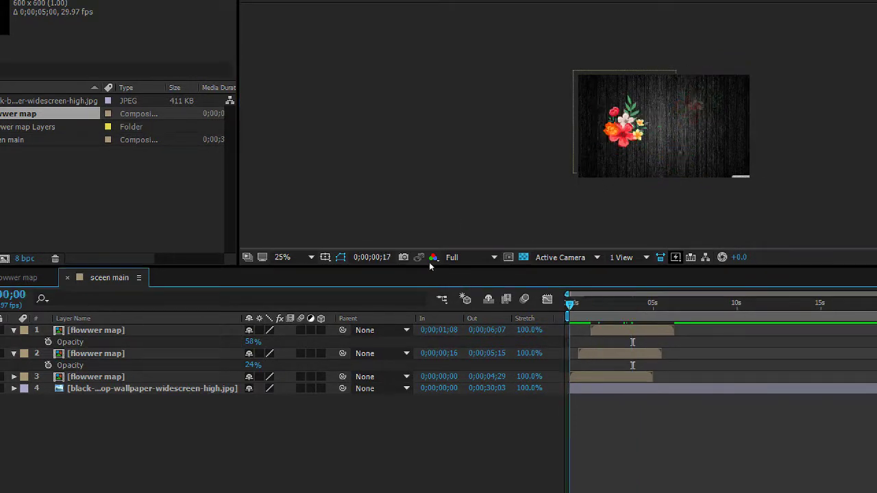
key("ctrl+Up")
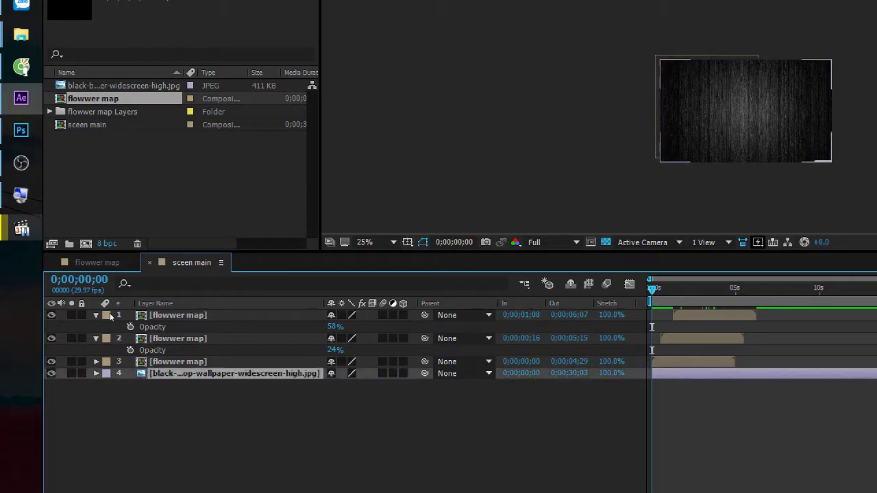
key("ctrl+Up")
key("ctrl+Up")
key("ctrl+Up")
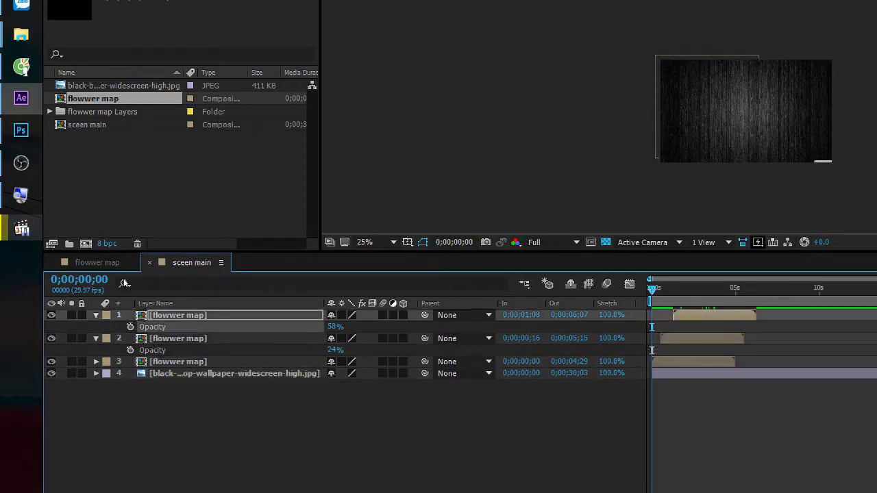
key("F2")
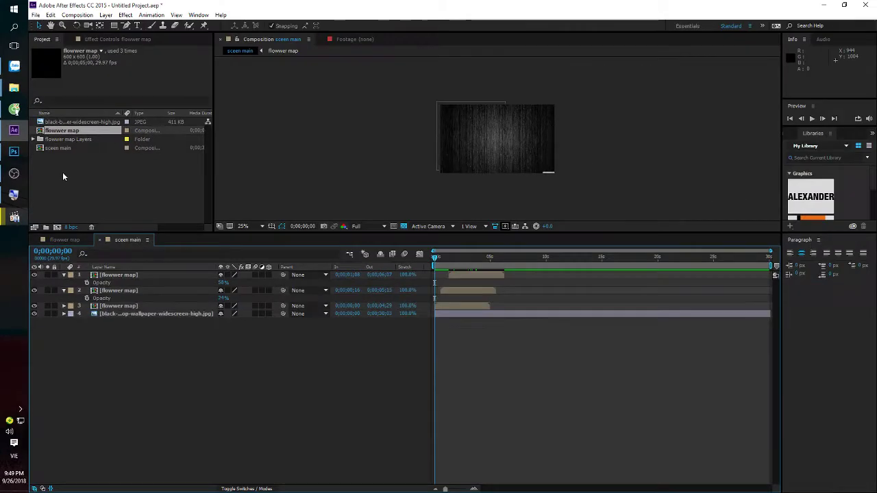
left_click(823, 5)
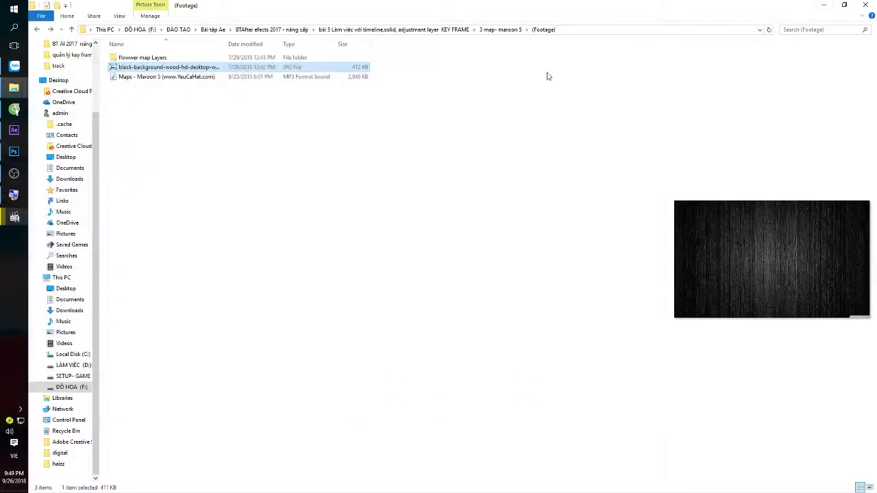
left_click(128, 78)
left_click_drag(129, 78, 17, 180)
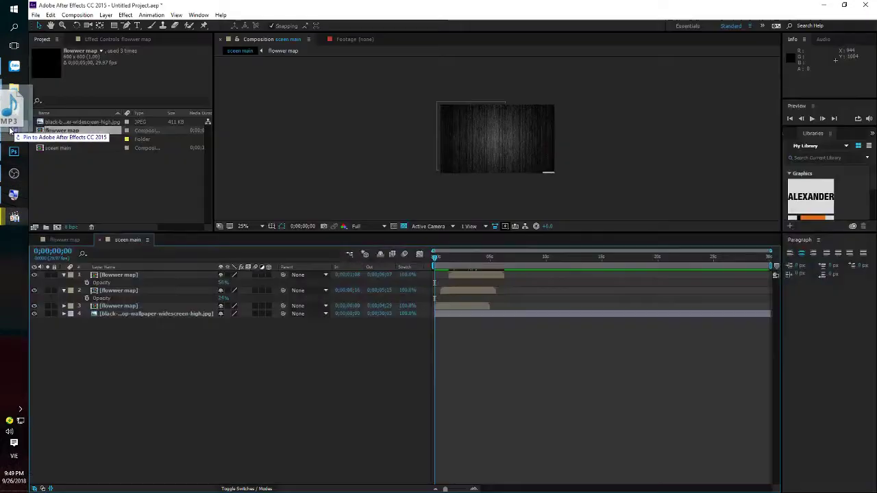
left_click_drag(17, 181, 115, 352)
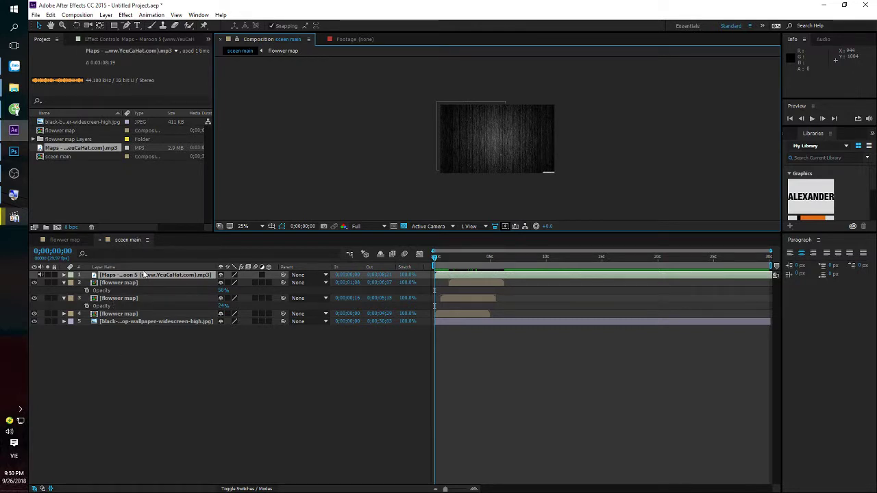
Move the Maps MP3 layer to the bottom and add the text 'i miss the taste of the sweter lie'
left_click_drag(124, 277, 117, 333)
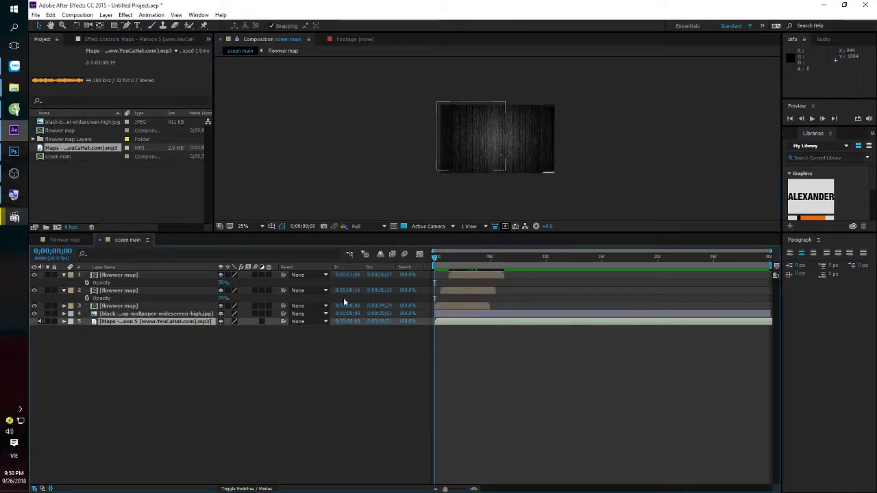
left_click(137, 25)
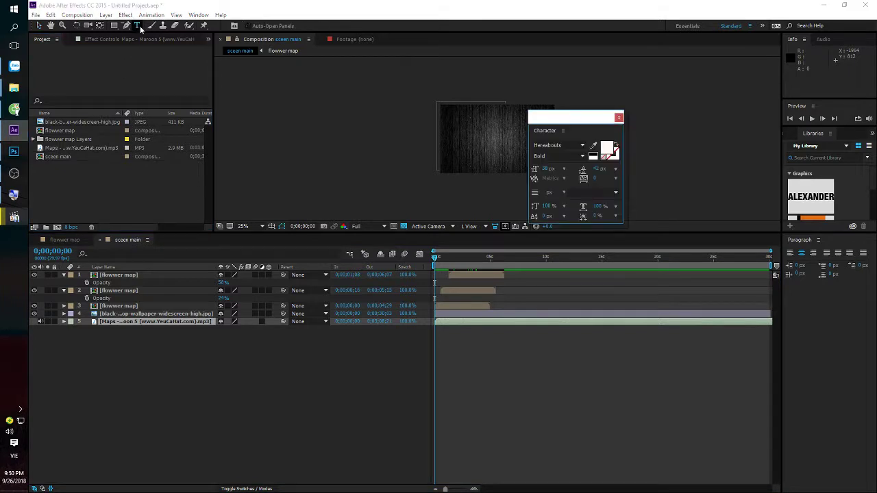
left_click(464, 142)
scroll(464, 142, "up", 4)
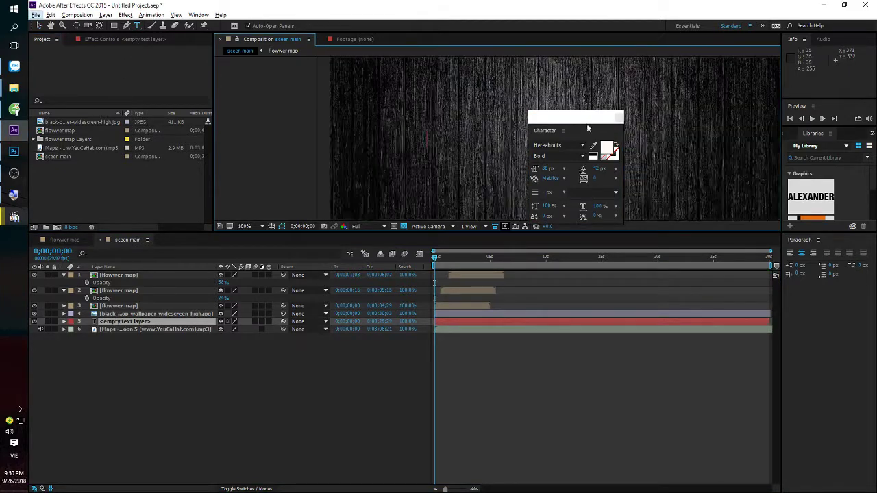
left_click(622, 118)
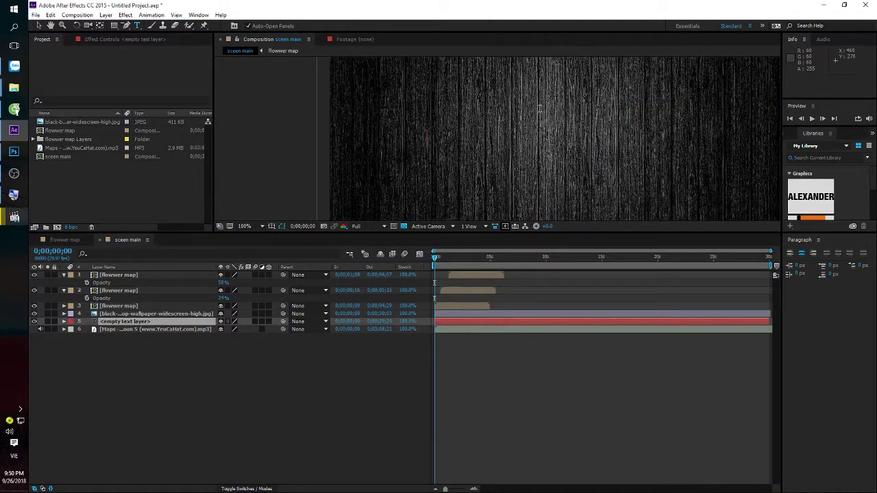
left_click(541, 116)
type("i m")
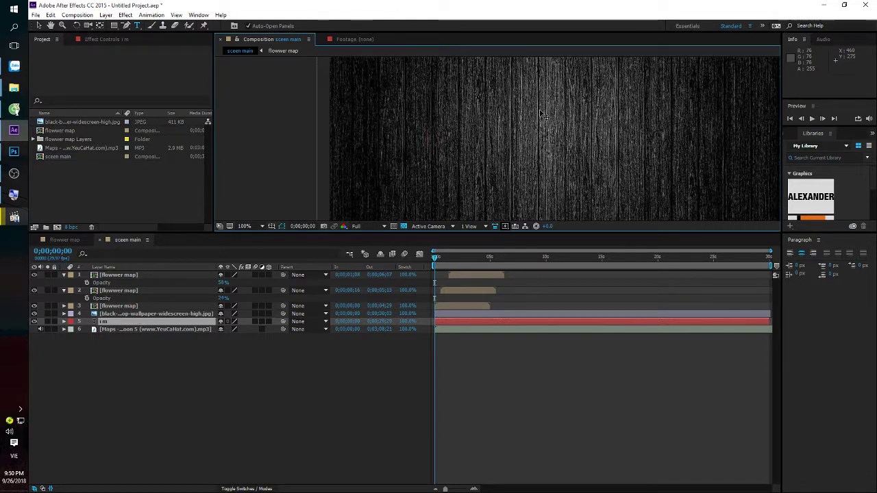
type("iss the taste of the")
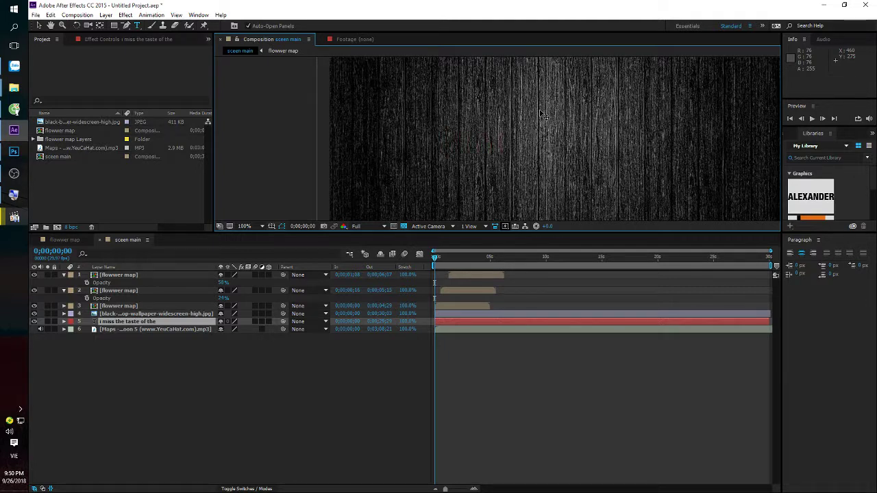
type("r lie")
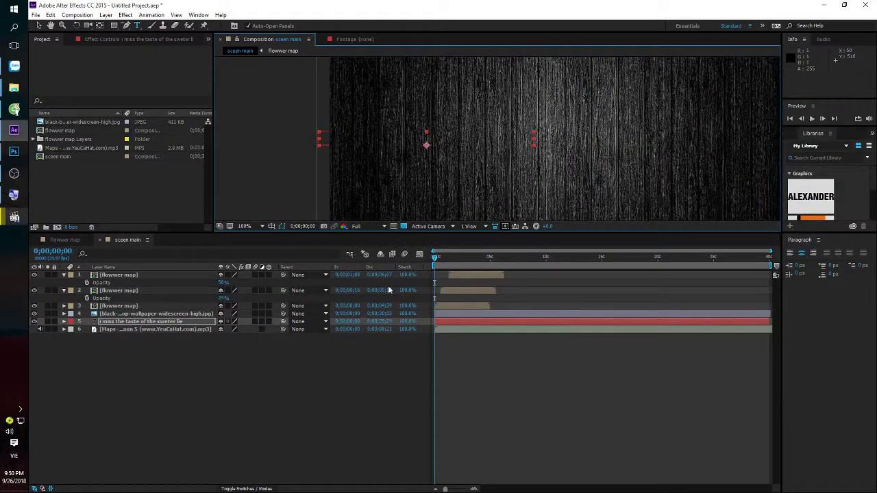
Place the lyric text above the wood wallpaper, then enlarge it and shift it right and up
left_click_drag(110, 324, 111, 310)
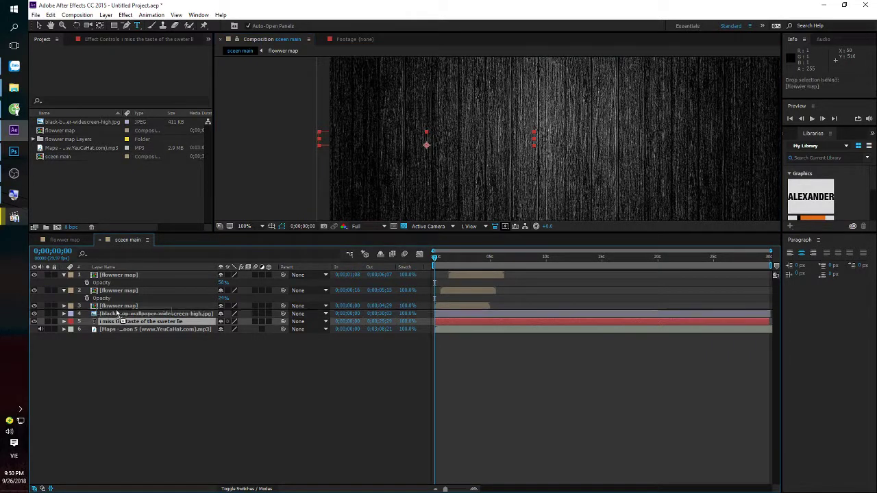
key("v")
left_click_drag(388, 141, 487, 142)
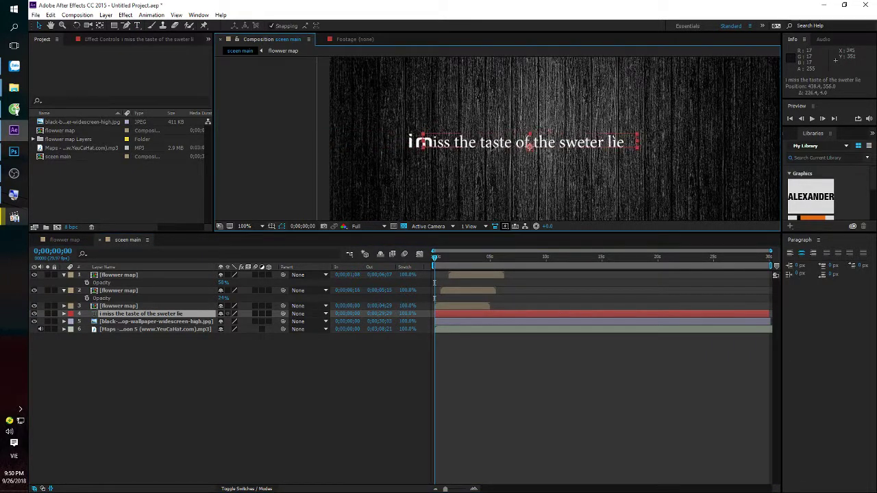
left_click_drag(623, 137, 669, 135)
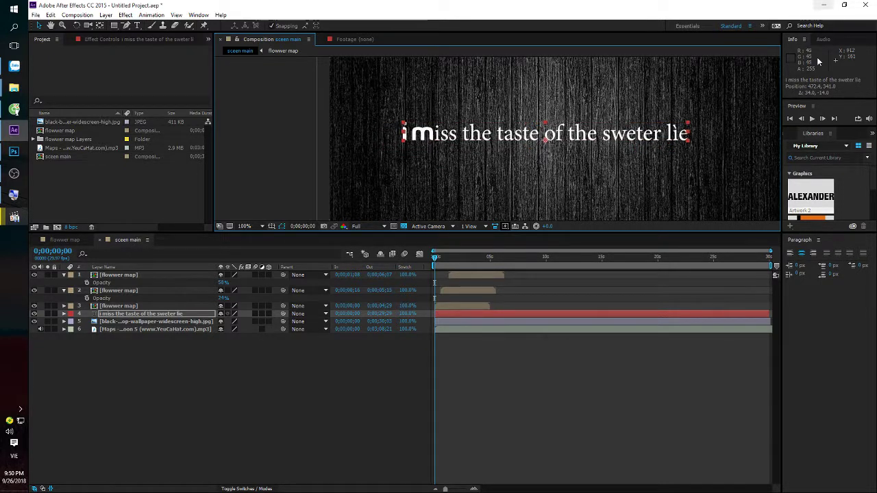
mouse_move(551, 141)
left_mouse_down()
mouse_move(564, 136)
mouse_move(568, 164)
left_mouse_up()
Show the Maps MP3 waveform and preview from the start, stopping near 0;00;03;29
left_click_drag(450, 261, 458, 262)
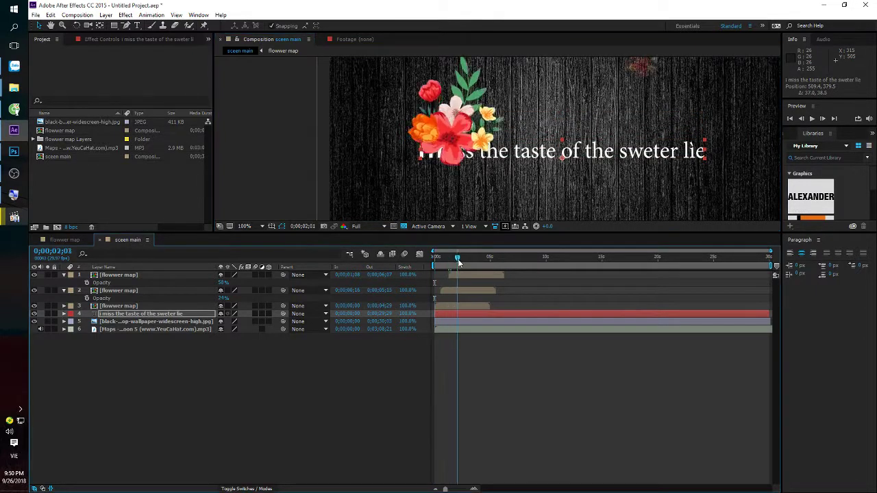
left_click(438, 330)
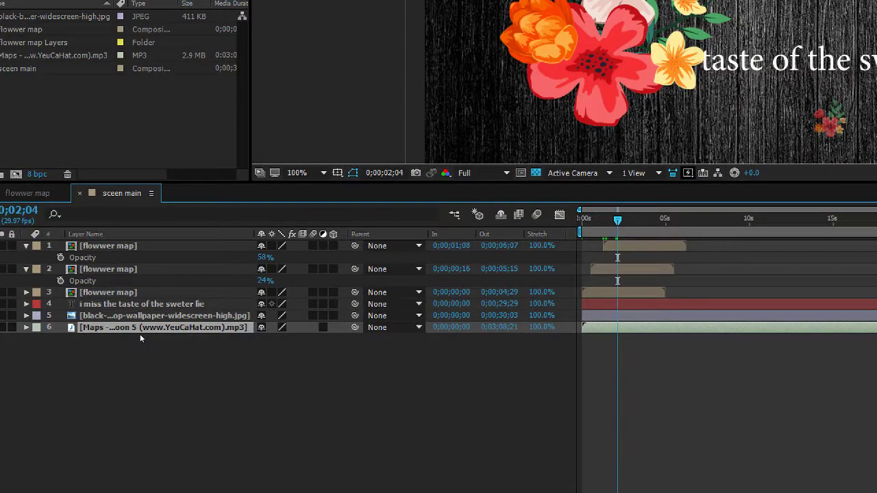
key("l")
key("l")
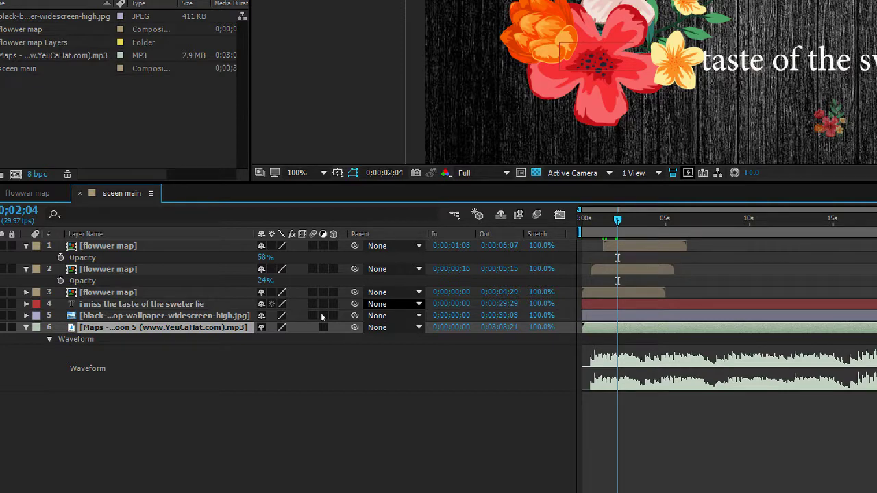
key("Home")
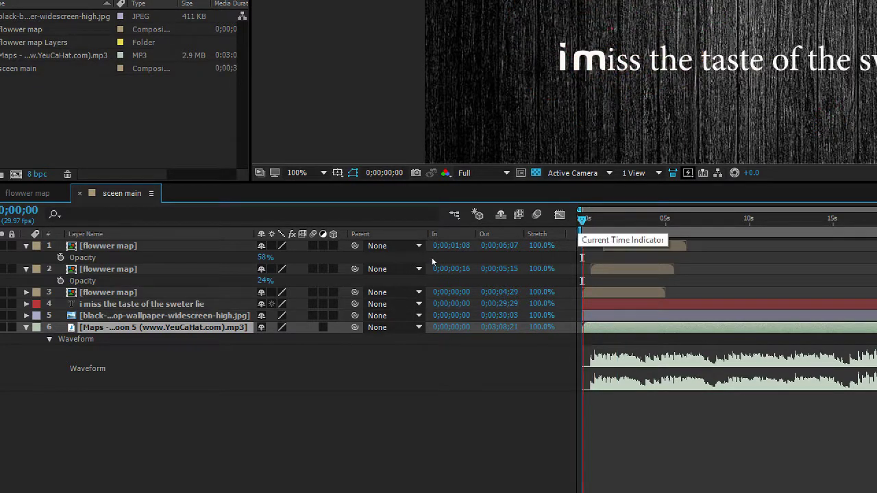
key("space")
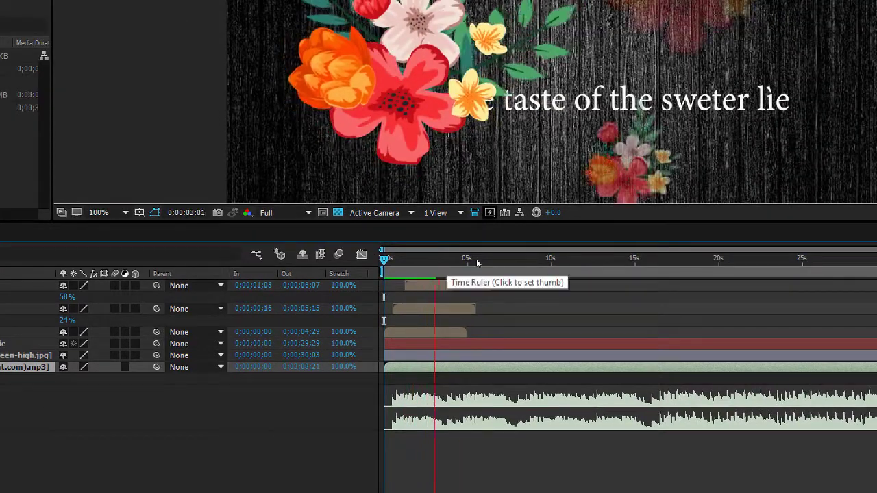
key("space")
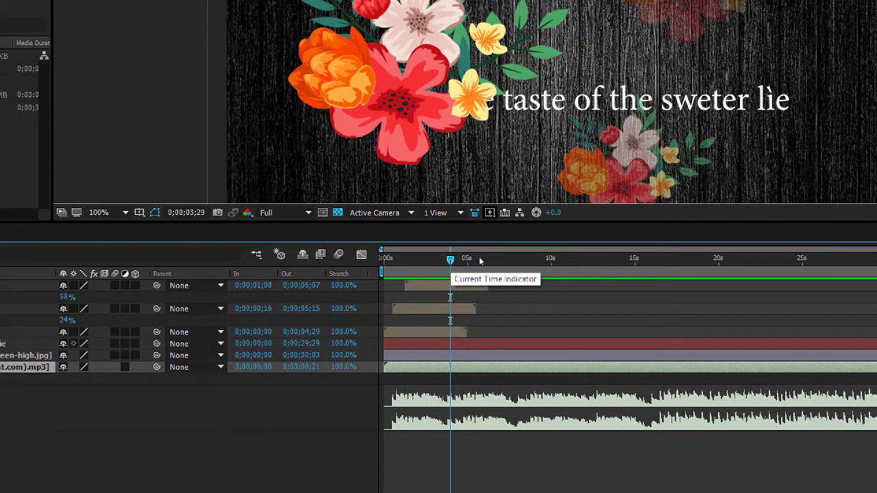
key("ctrl+k")
key("Escape")
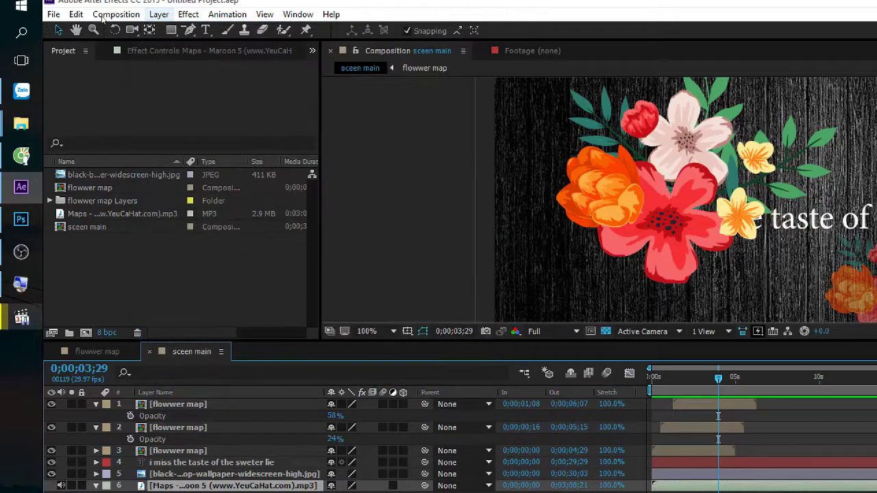
key("ctrl+alt+semicolon")
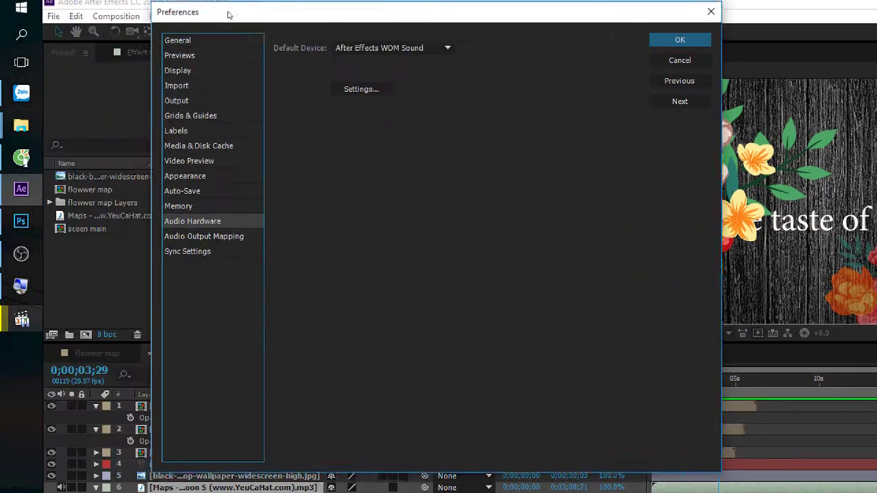
key("Down")
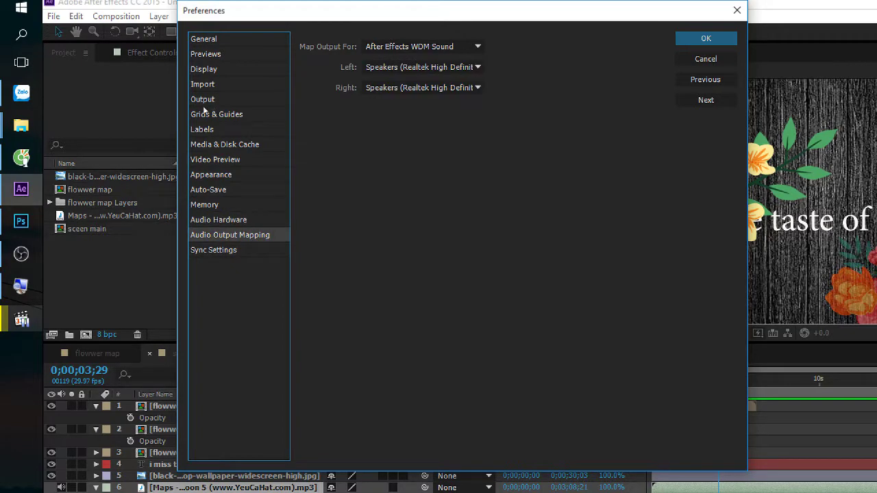
key("Up")
left_click(387, 88)
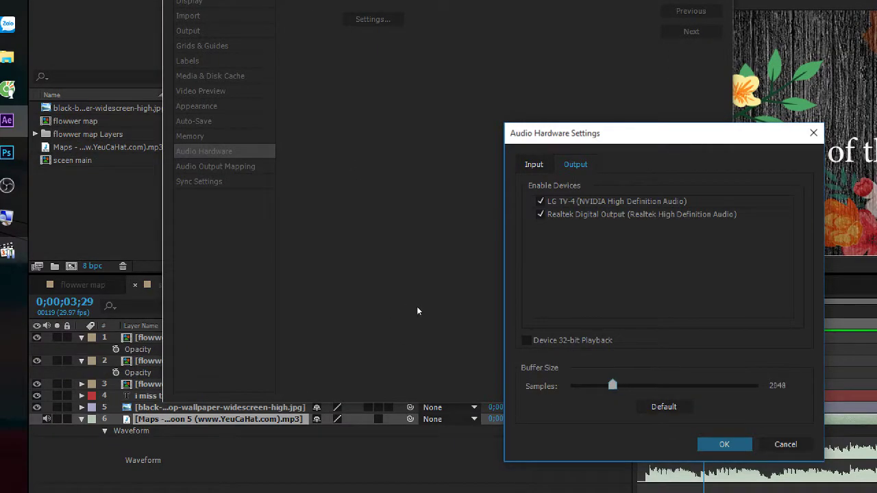
key("Return")
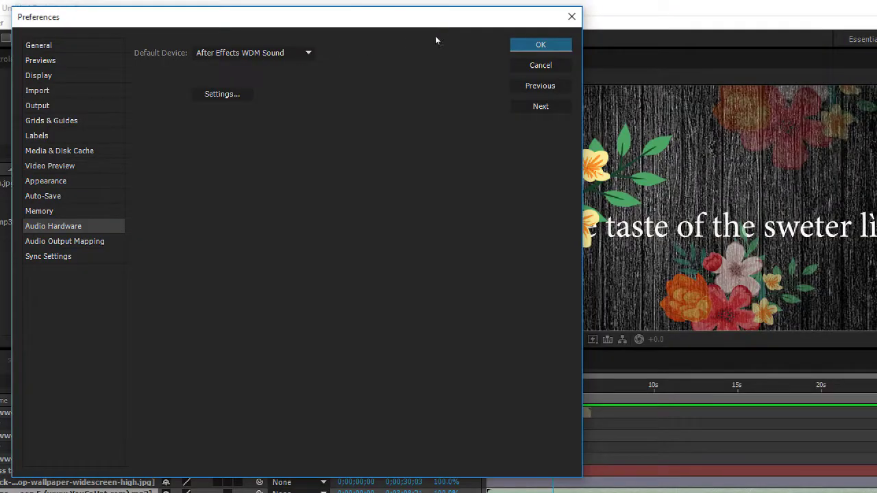
left_click(541, 44)
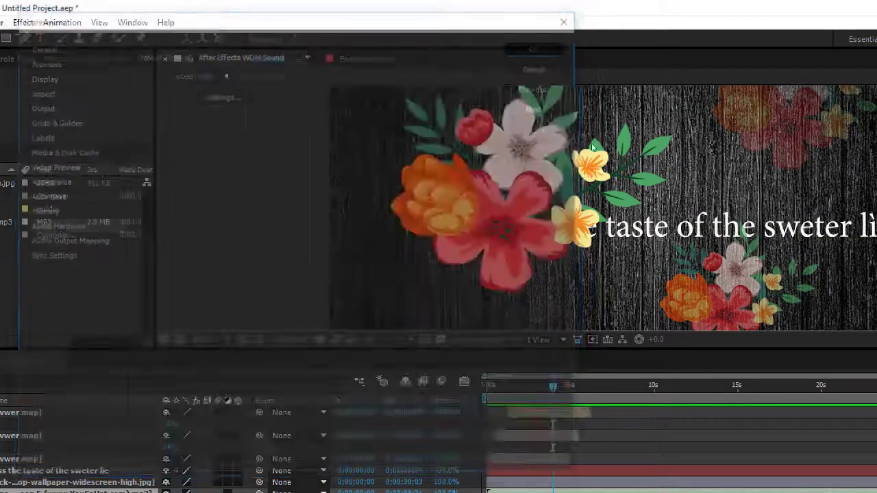
key("space")
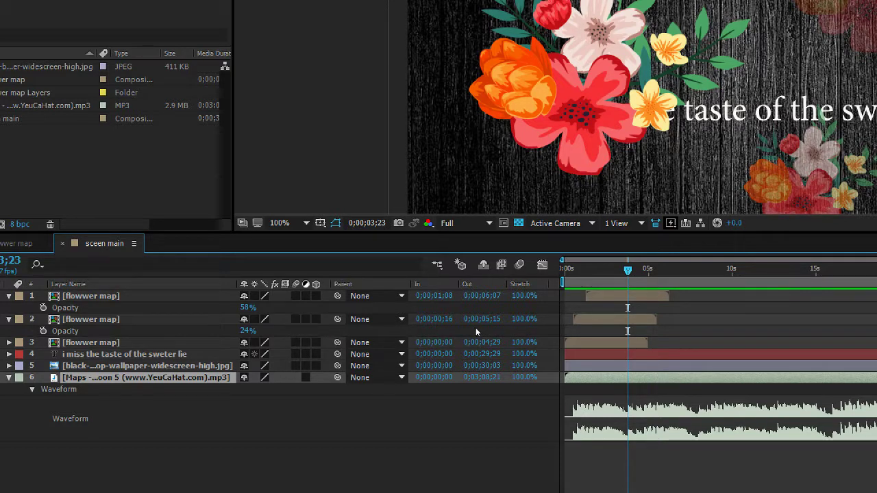
key("alt+bracketright")
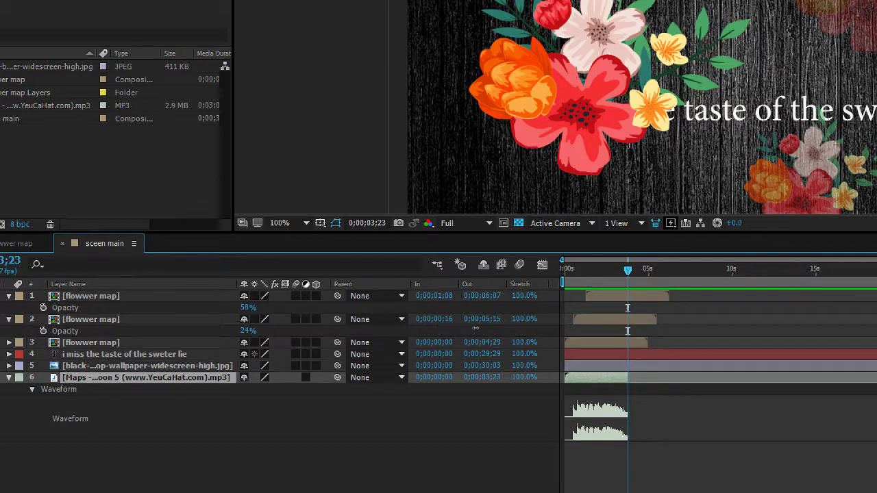
key("ctrl+z")
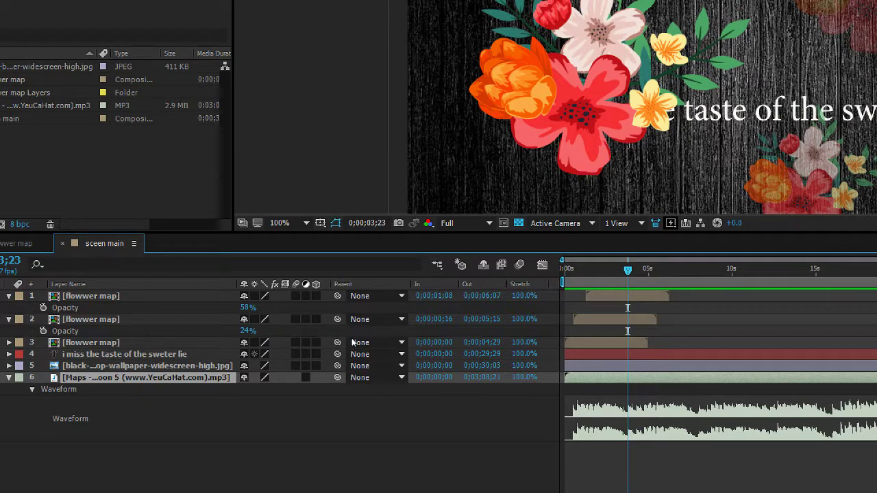
left_click(157, 354)
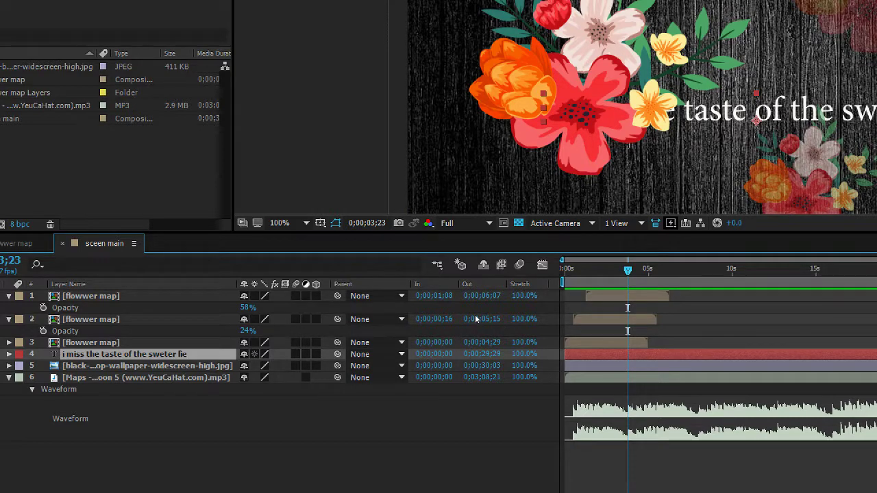
End the lyric text layer at 0;00;03;23 and preview the result
key("alt+bracketright")
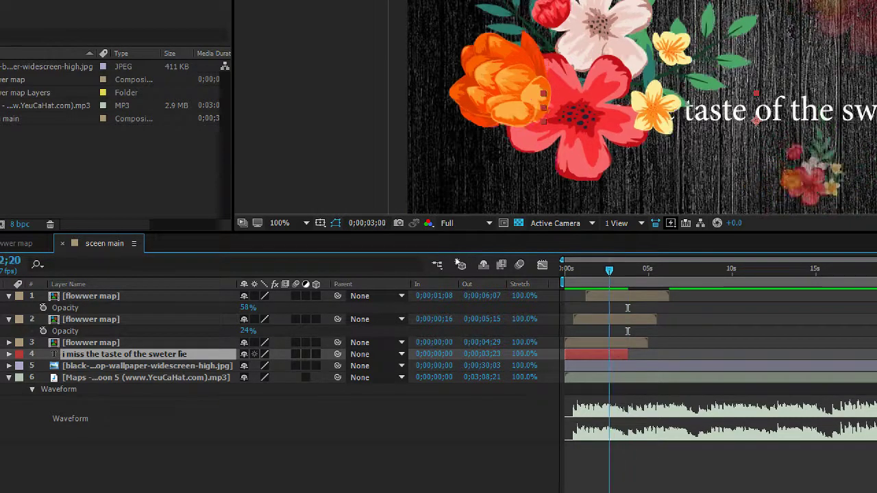
key("KP_0")
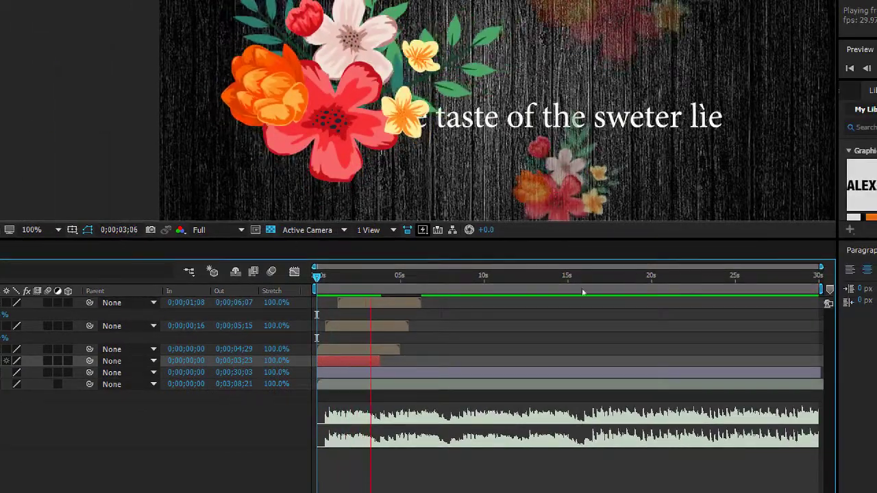
key("space")
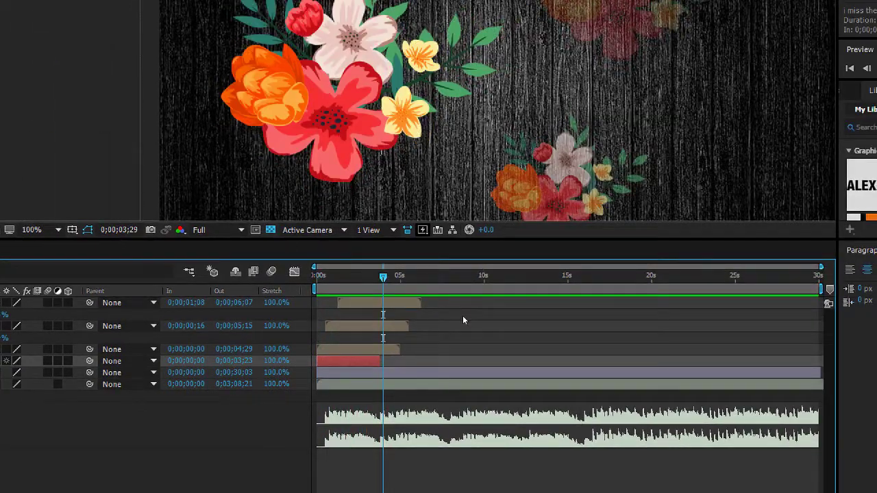
Bring the lyric text layer to the top of the stack and preview it again
key("ctrl+shift+bracketright")
key("space")
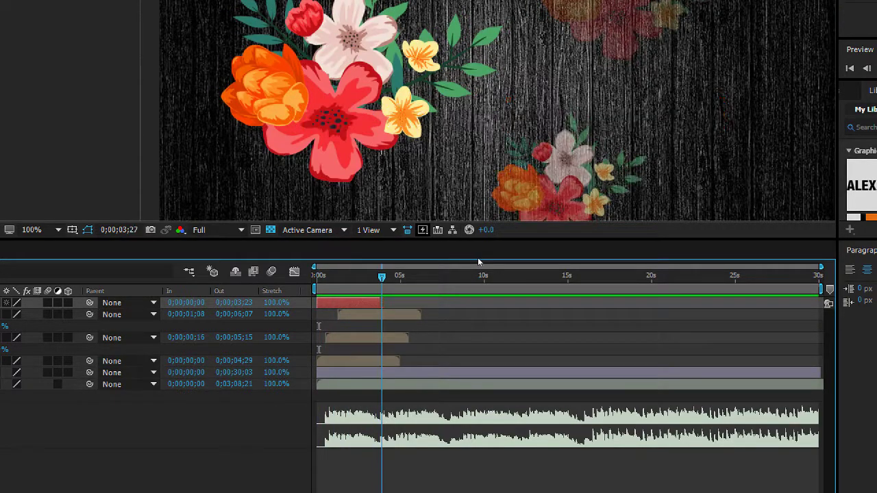
key("space")
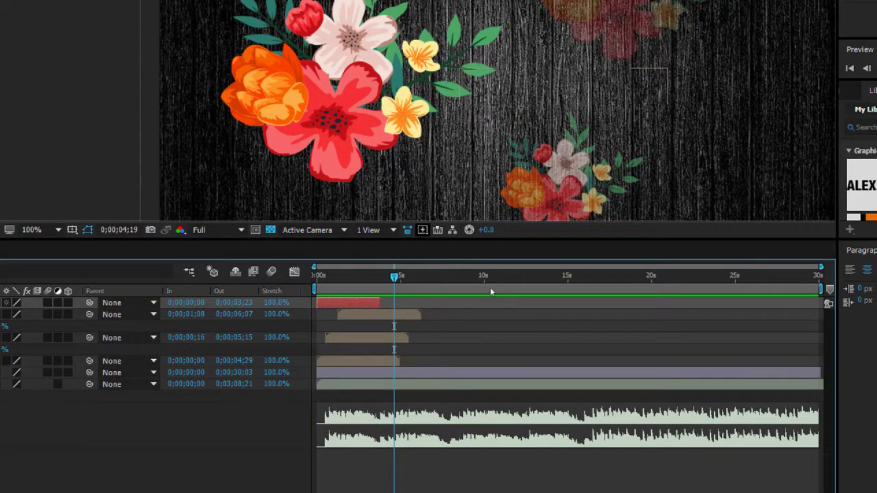
key("ctrl+Down")
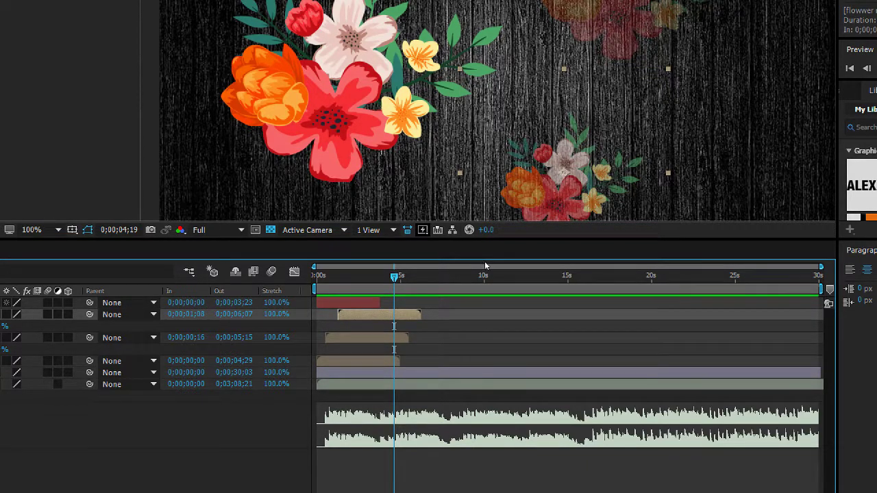
key("j")
key("space")
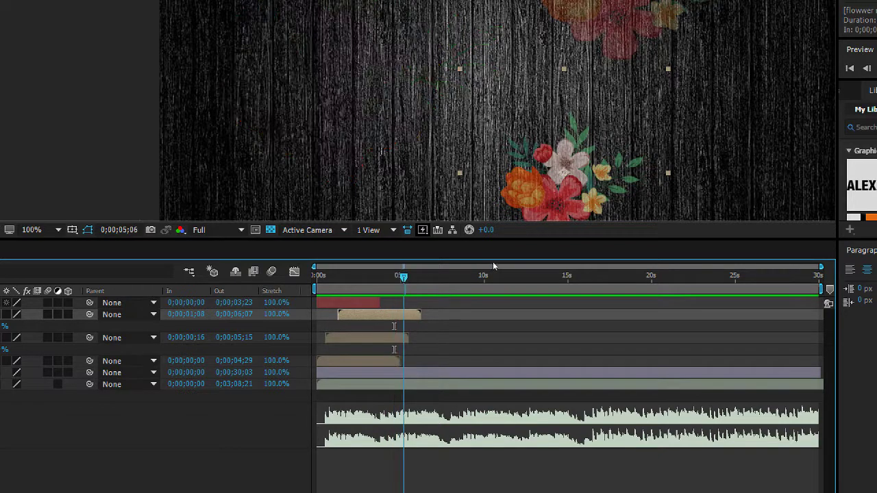
key("j")
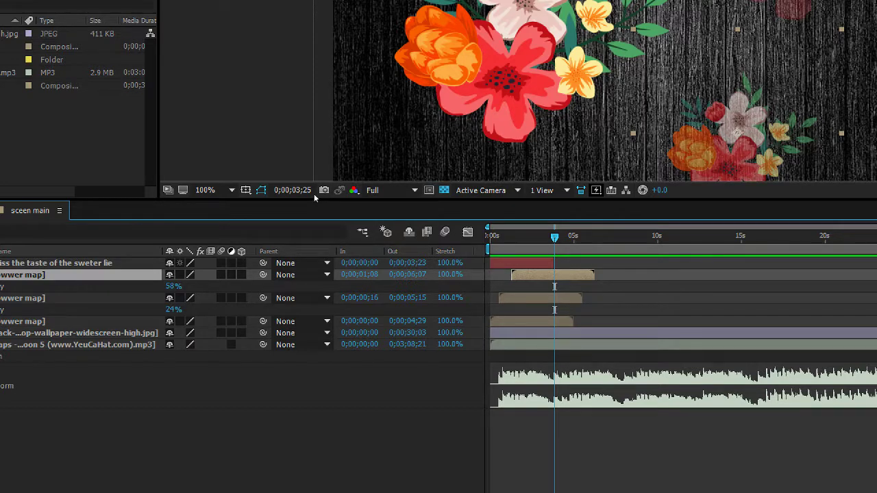
Stagger the flowwer map copies to start at 0;00;00;15, 0;00;00;05 and 0;00;00;00, then preview
left_click(459, 300)
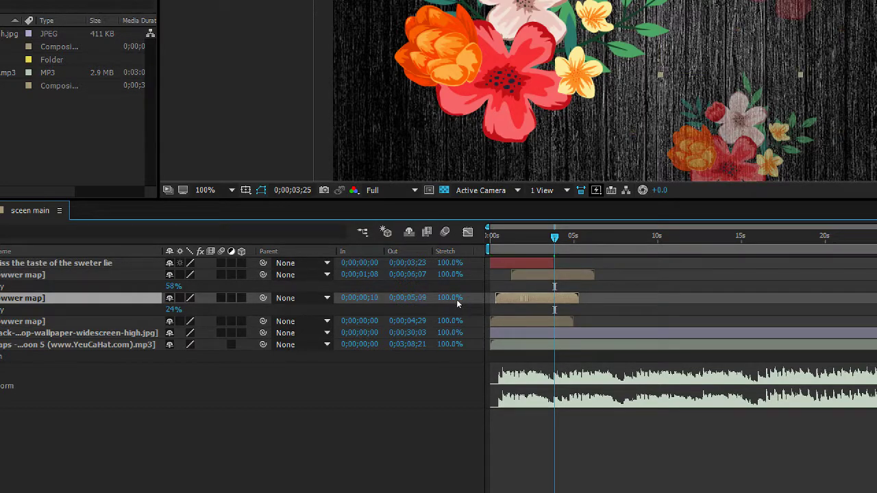
key("alt+Page_Up")
left_click(458, 277)
key("alt+Page_Up")
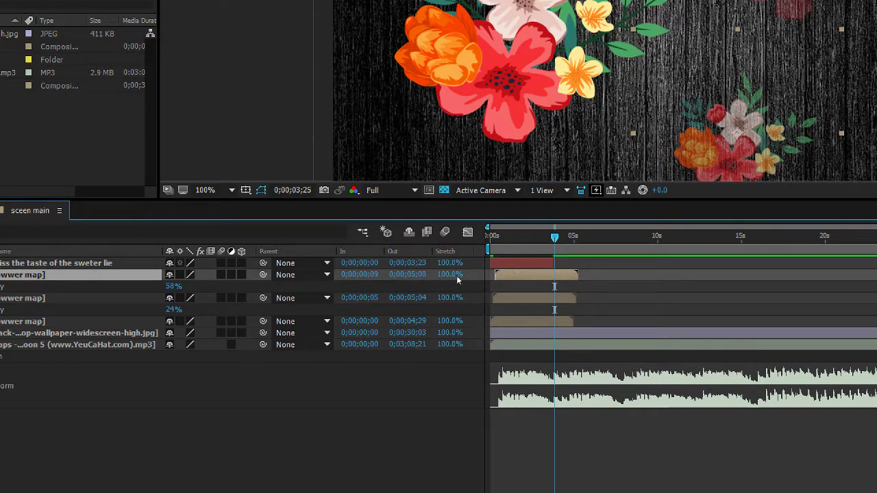
key("alt+Page_Down")
key("alt+Page_Down")
key("alt+Page_Down")
key("alt+Page_Down")
key("alt+Page_Down")
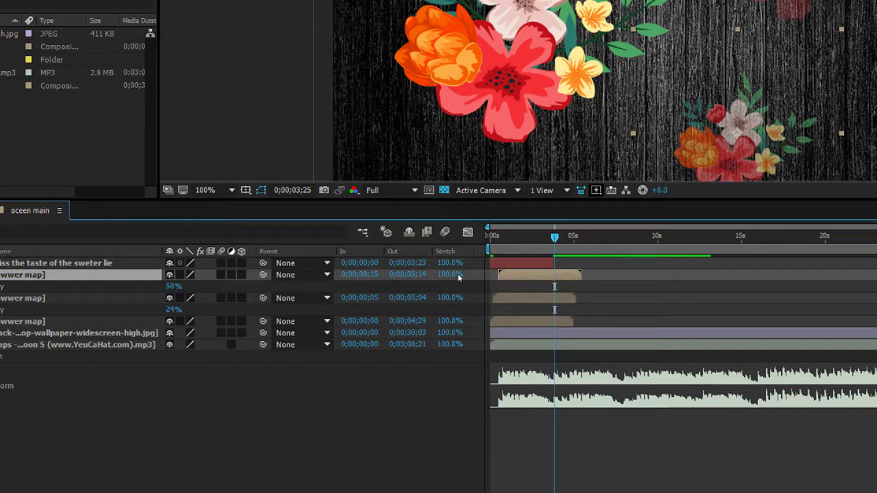
key("Home")
key("space")
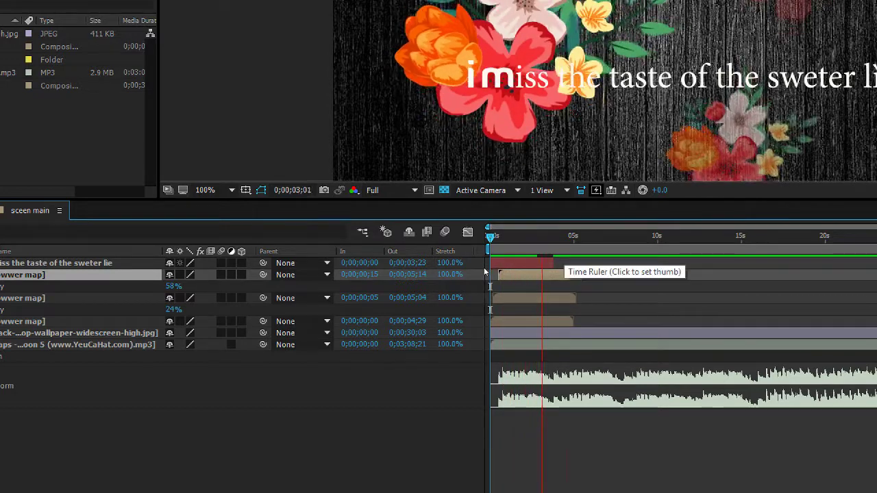
key("space")
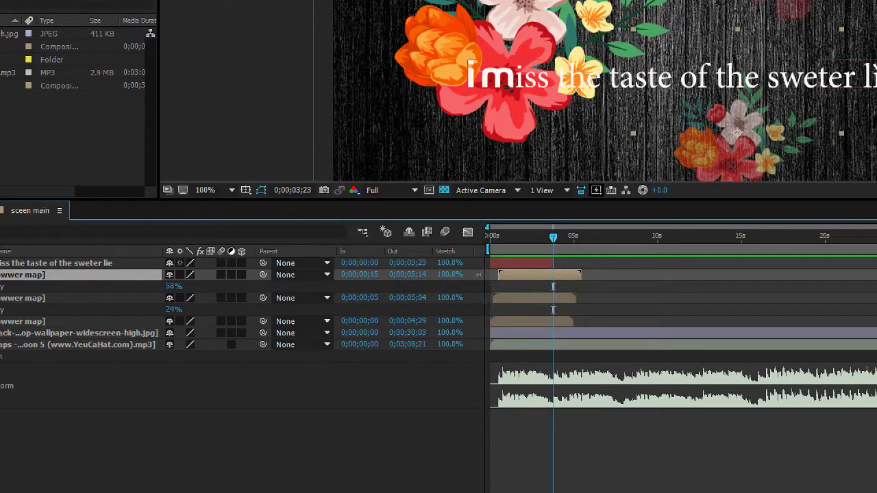
Trim all three flowwer map copies to end at 0;00;03;23
left_click(479, 321)
left_click(481, 298, "ctrl")
left_click(482, 279, "ctrl")
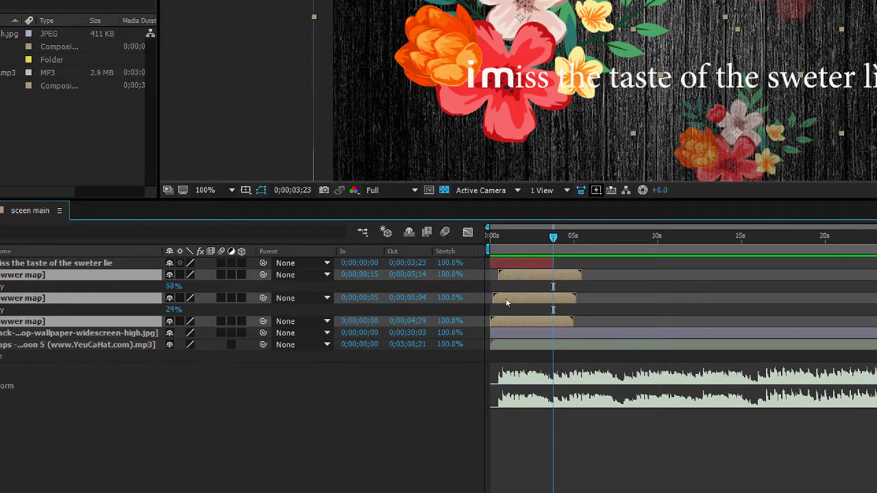
key("alt+bracketright")
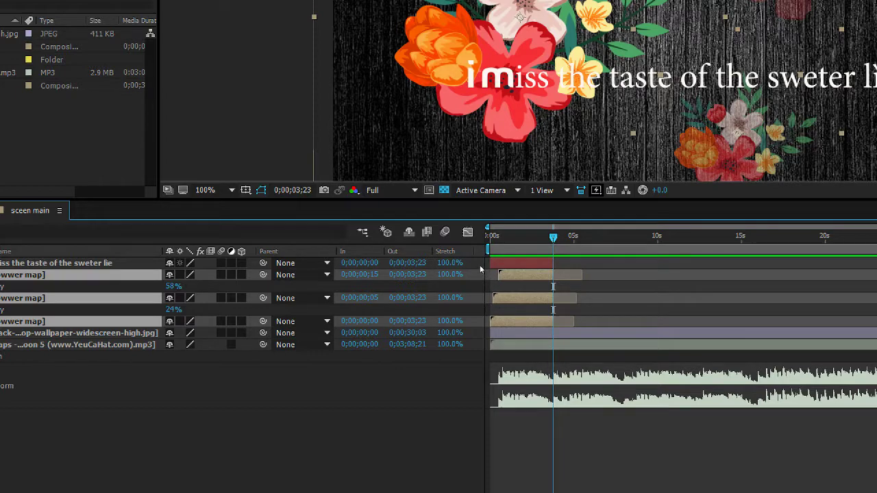
key("Page_Up")
key("Page_Up")
key("Page_Up")
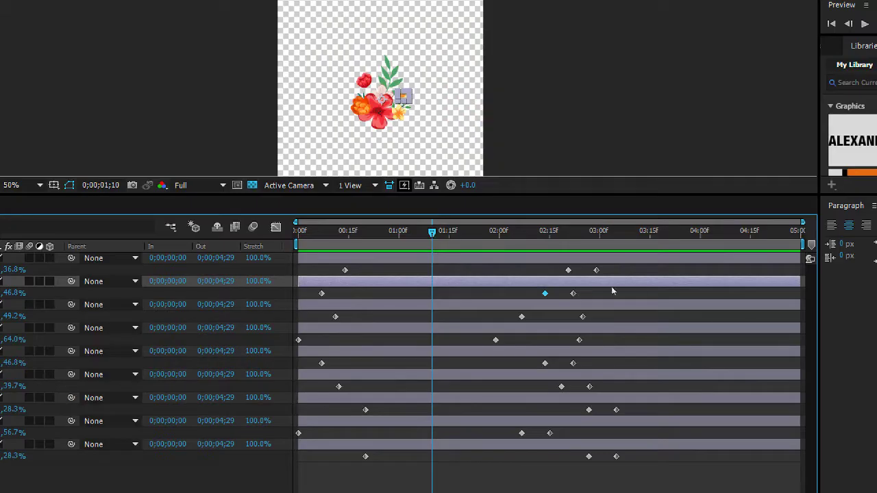
Preview the flower animation, park at 0;00;03;14, and bring up the flowwer map Composition Settings
key("Home")
left_click_drag(440, 264, 626, 261)
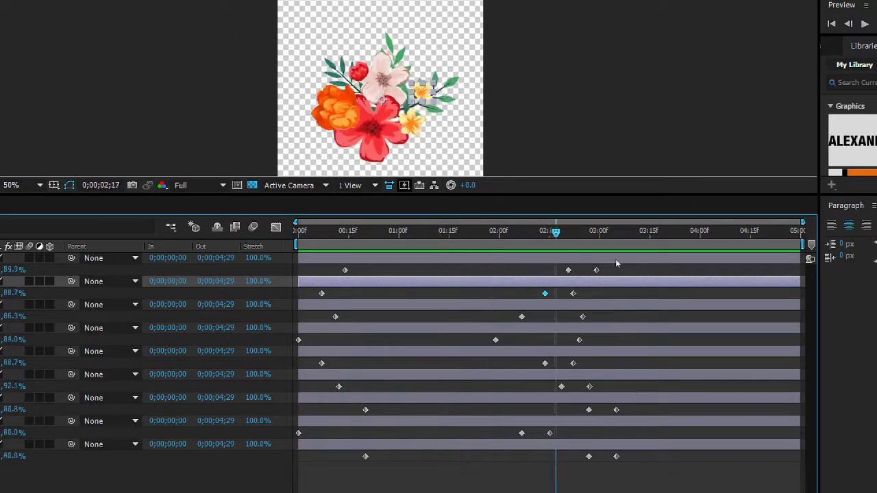
key("space")
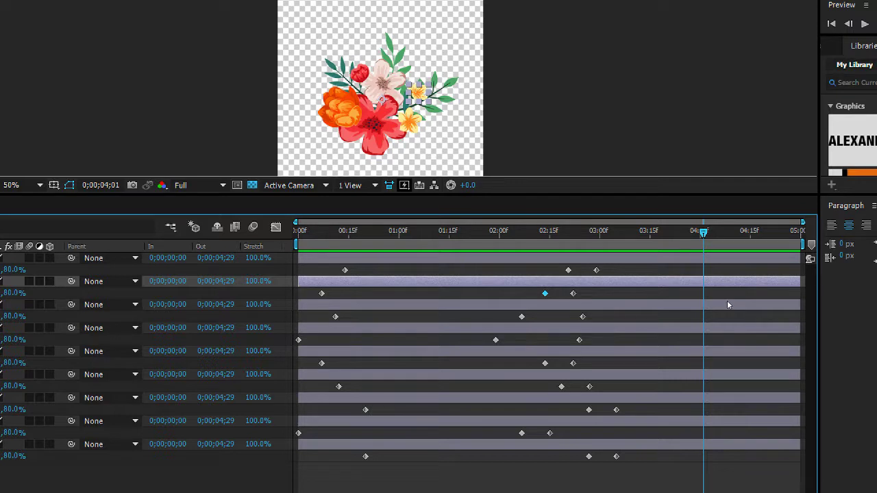
left_click_drag(686, 259, 668, 258)
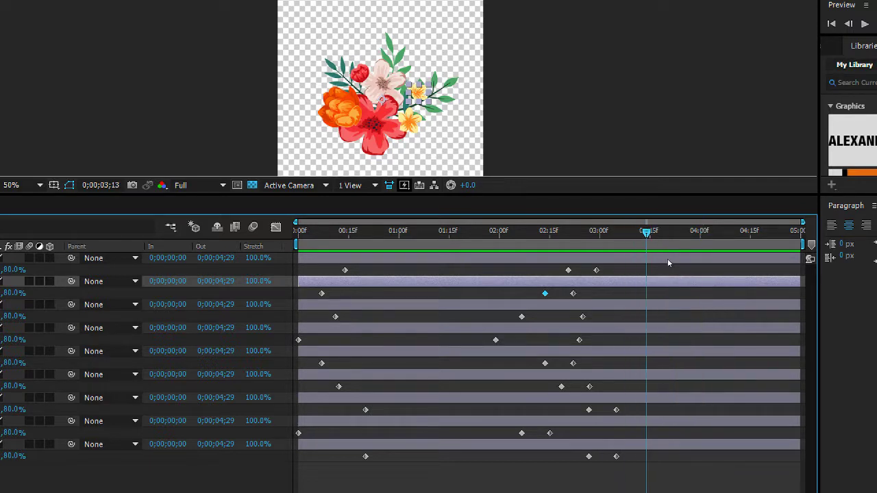
key("Page_Down")
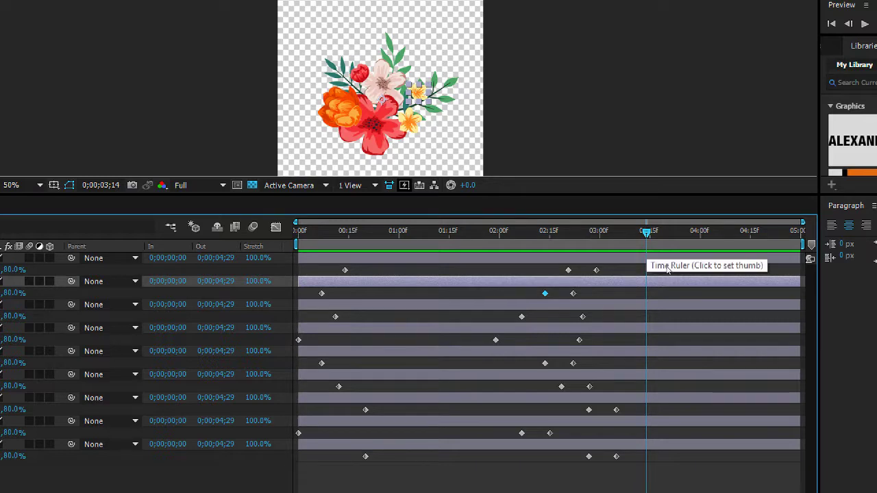
key("ctrl+k")
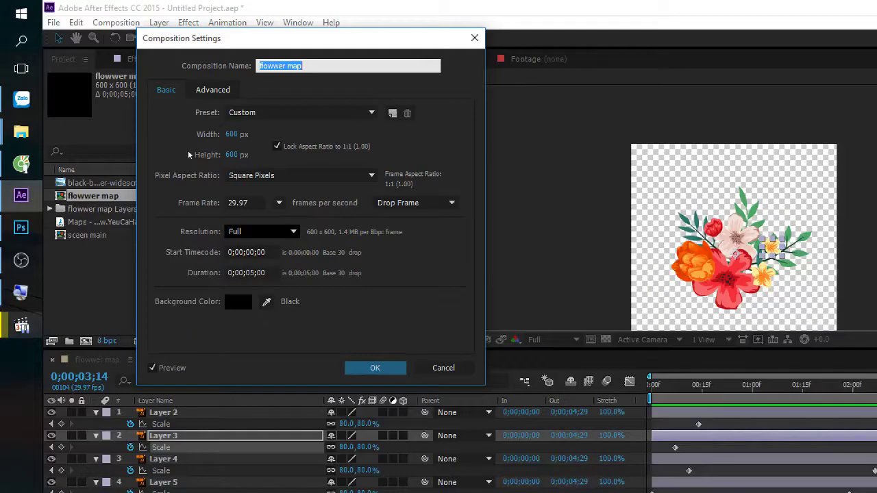
Shorten the flowwer map composition duration from 5 to 4 seconds (0;00;04;00)
key("shift+Tab")
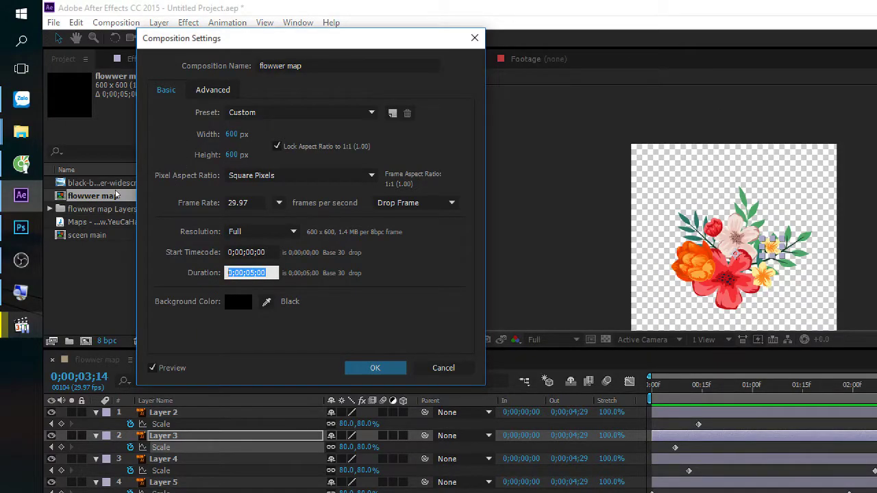
type("3")
key("Return")
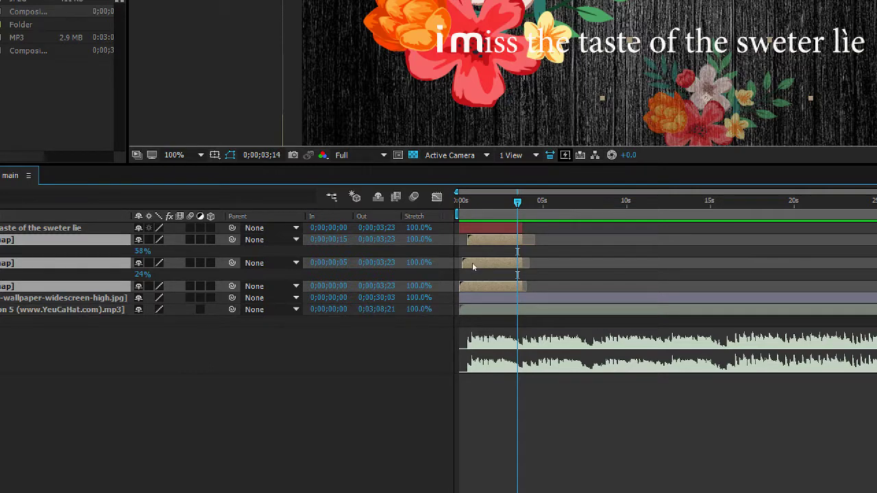
Delay the lyric text layer 11 frames to start at 0;00;00;11, previewing before and after
key("Home")
key("space")
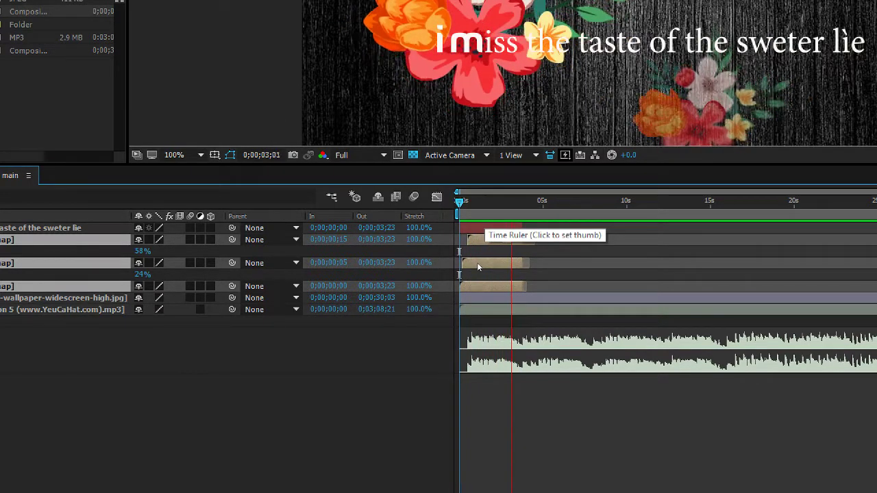
key("space")
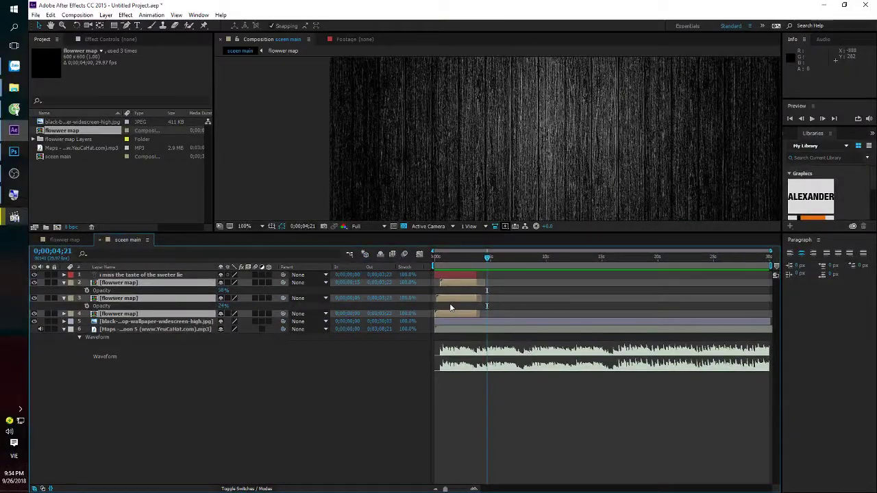
left_click_drag(466, 275, 471, 275)
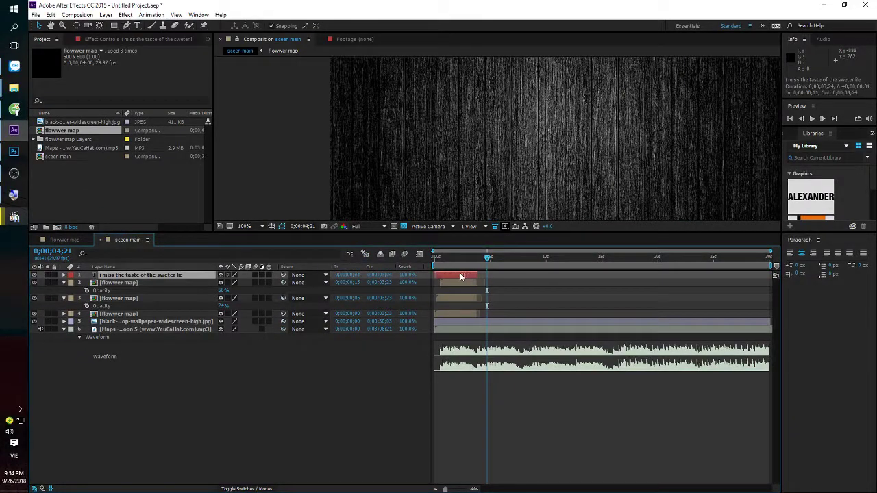
key("space")
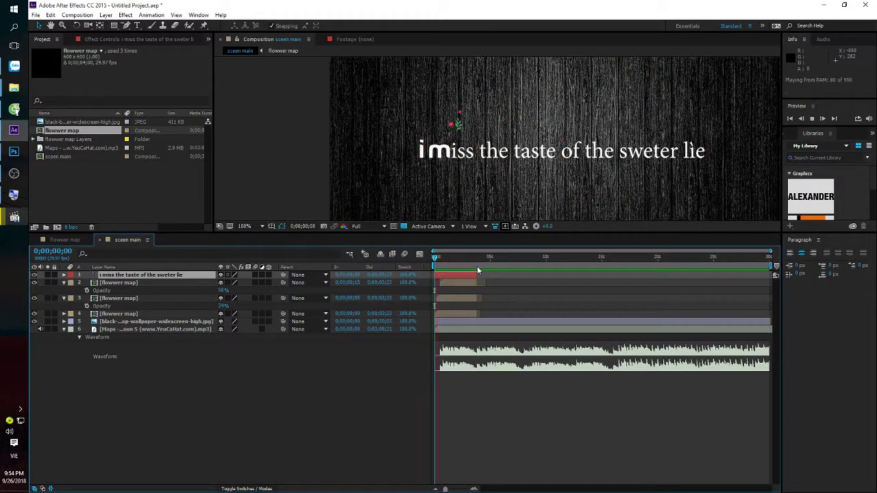
key("space")
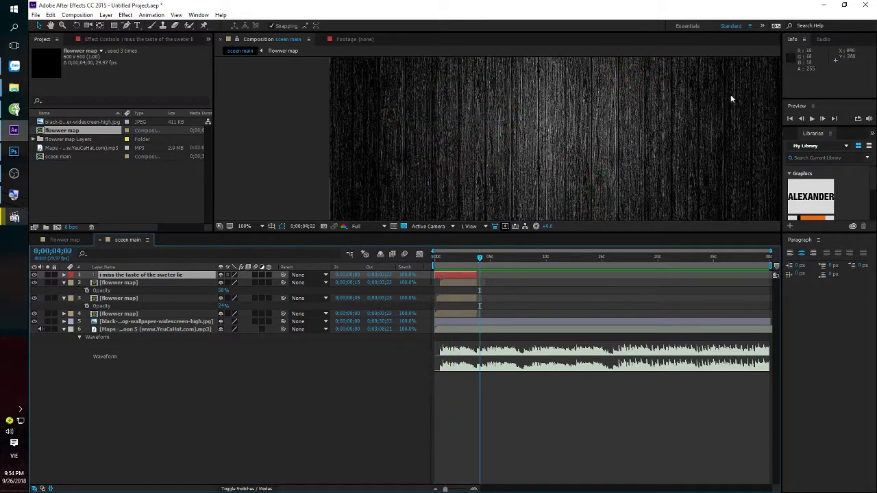
key("alt+Tab")
Browse up to the course folder, look inside video ae design, then return to After Effects
left_click(477, 151)
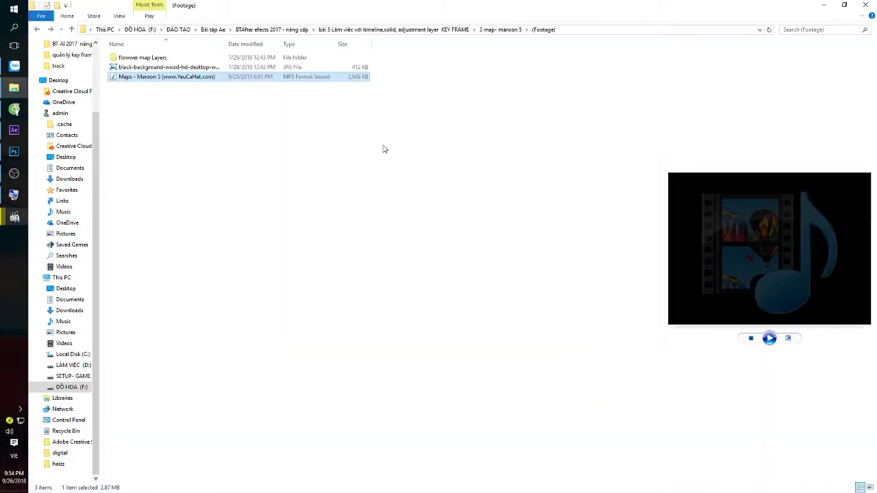
key("alt+Up")
key("alt+Up")
key("alt+Up")
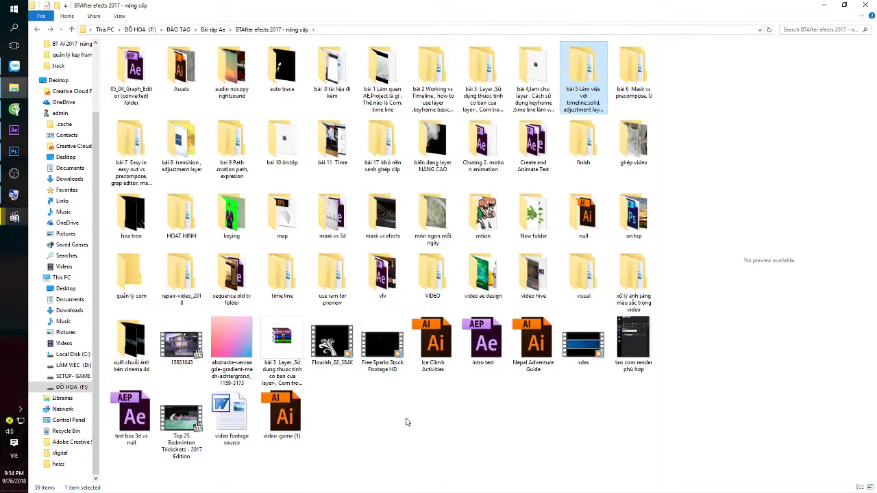
left_click(424, 432)
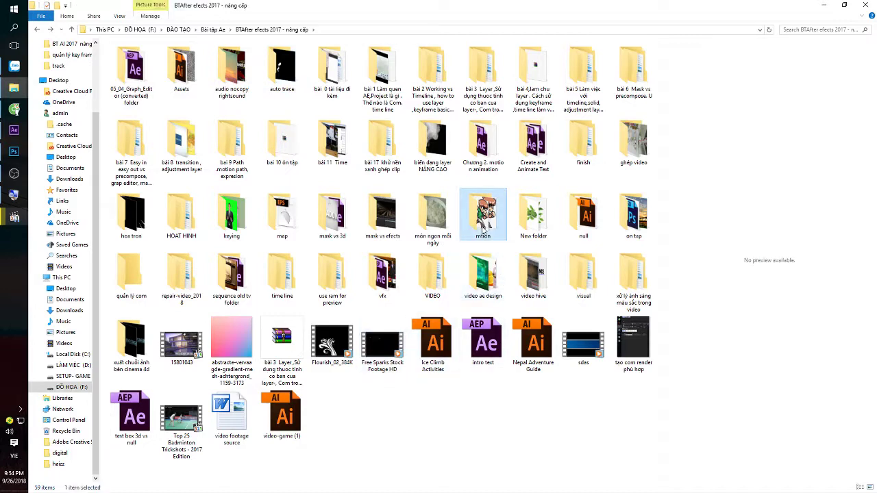
left_click(462, 345)
left_click(482, 293)
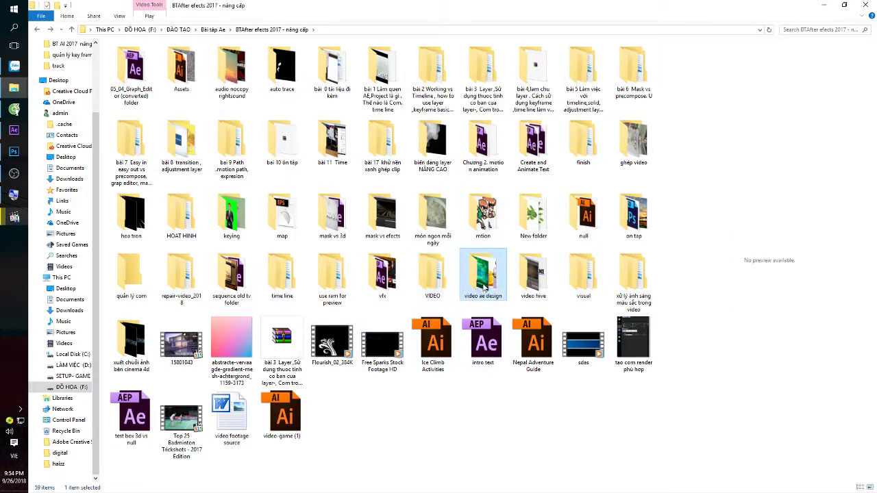
double_click(484, 288)
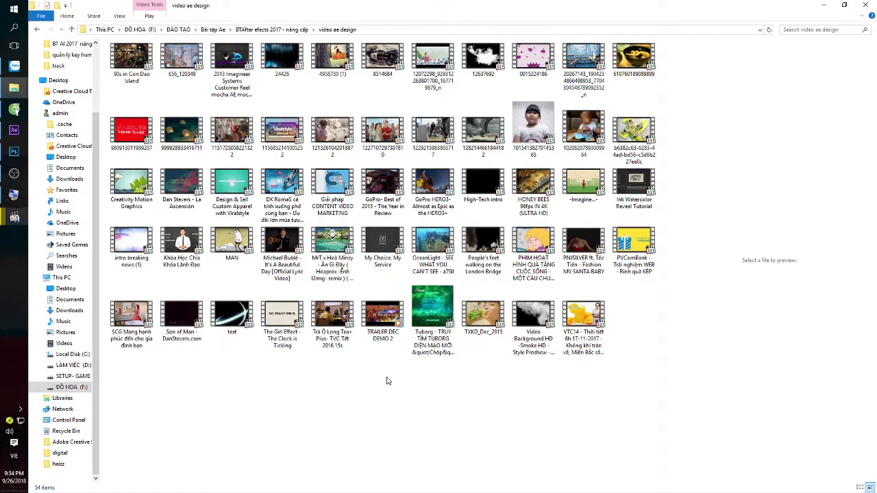
key("BackSpace")
left_click(394, 414)
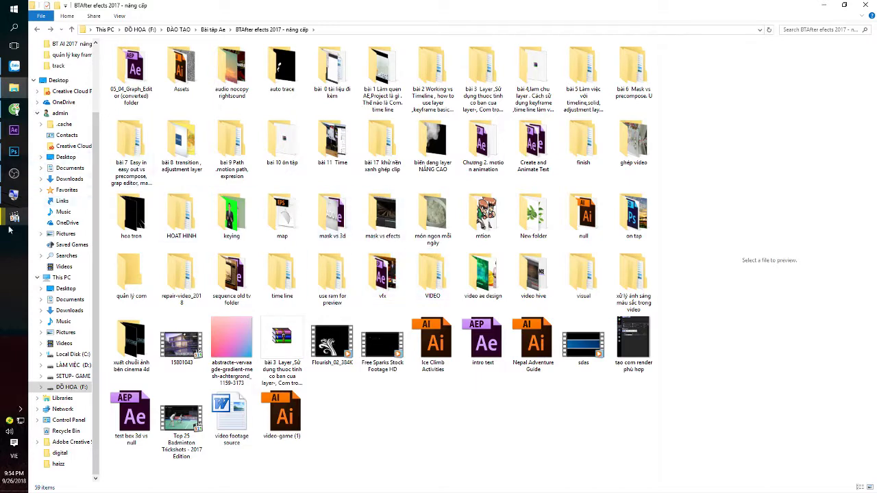
left_click(13, 129)
Duplicate the lyric text and three flowwer map layers twice, shift the copies later, and preview
left_click(453, 257)
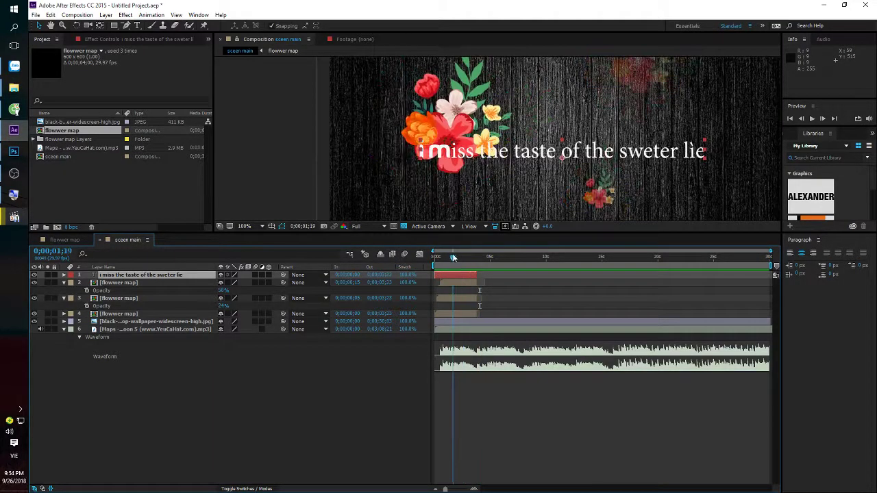
mouse_move(493, 317)
left_mouse_down()
mouse_move(464, 281)
mouse_move(503, 288)
left_mouse_up()
key("ctrl+d")
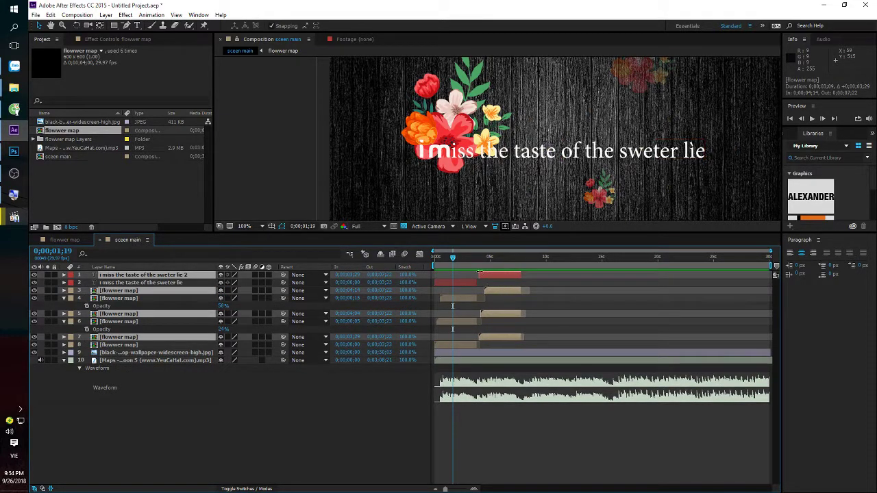
key("ctrl+d")
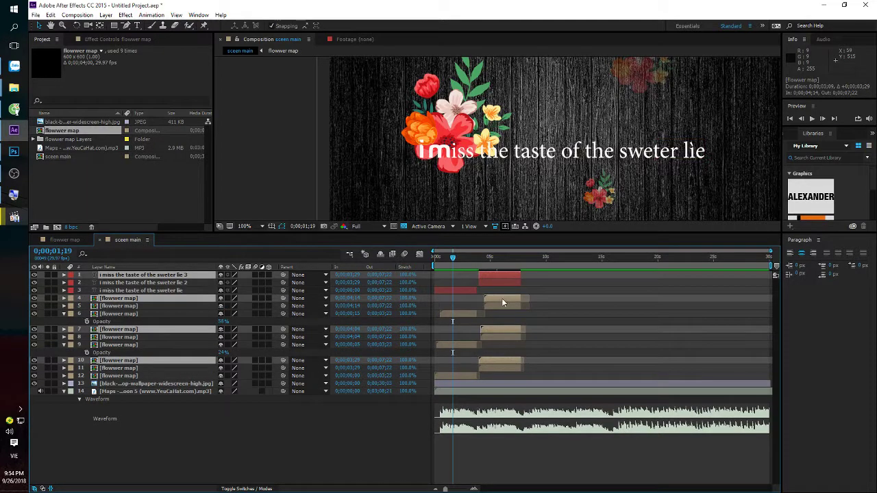
left_click_drag(502, 303, 548, 303)
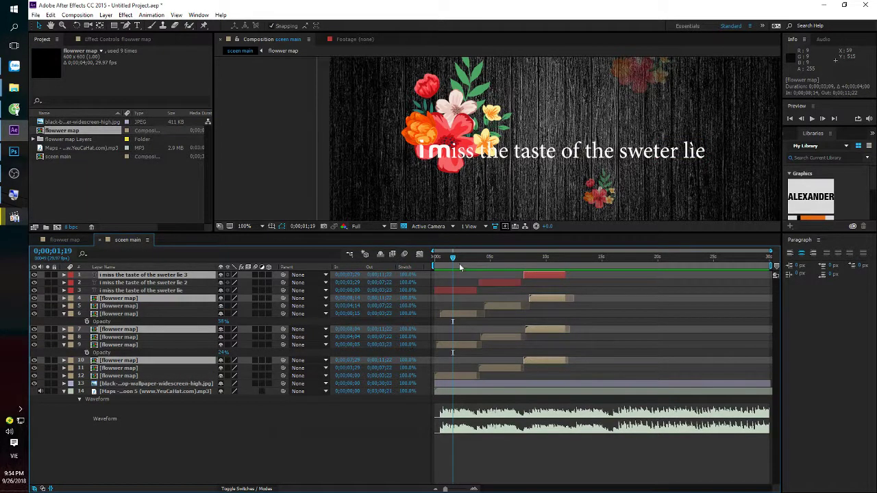
key("space")
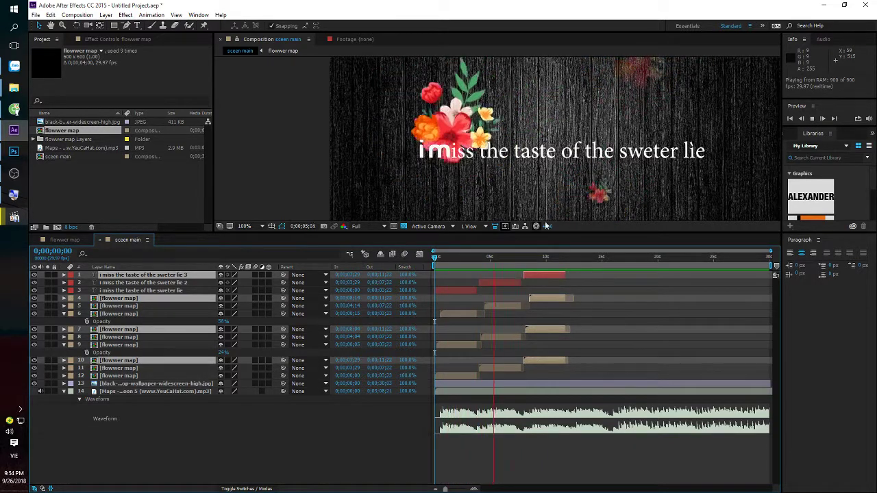
left_click(548, 264)
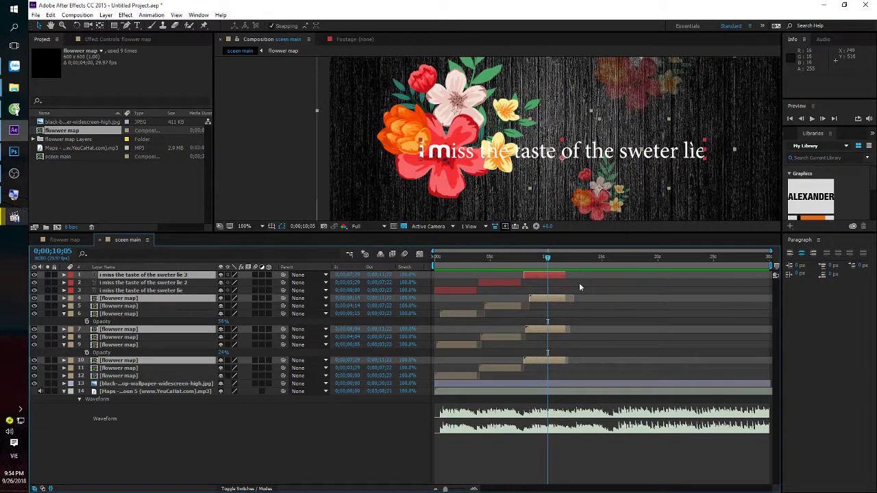
Make further duplicate sets, moving each newer set later on the timeline for six staggered copies
left_click_drag(549, 300, 552, 299)
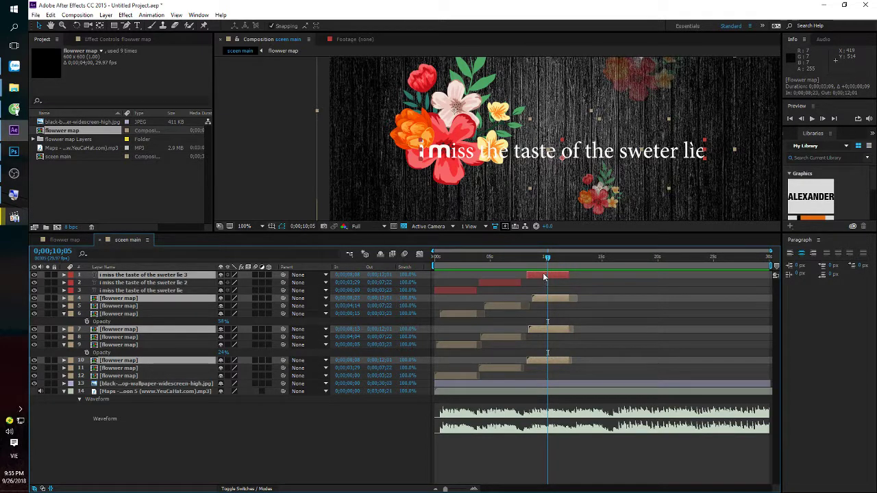
key("ctrl+d")
left_click_drag(545, 277, 678, 277)
key("ctrl+d")
key("ctrl+d")
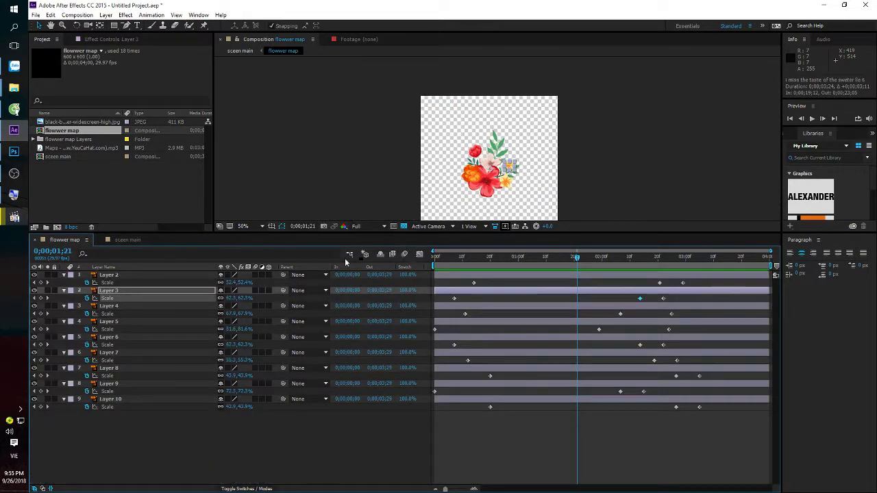
Preview sceen main from 0 through about 0;00;23;17 to check the staggered lyrics and flowers
left_click(129, 240)
left_click_drag(534, 267, 432, 267)
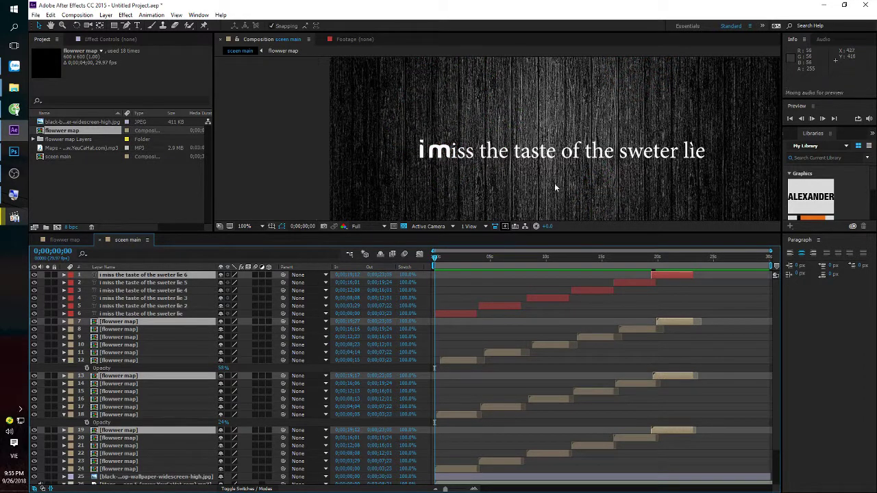
key("space")
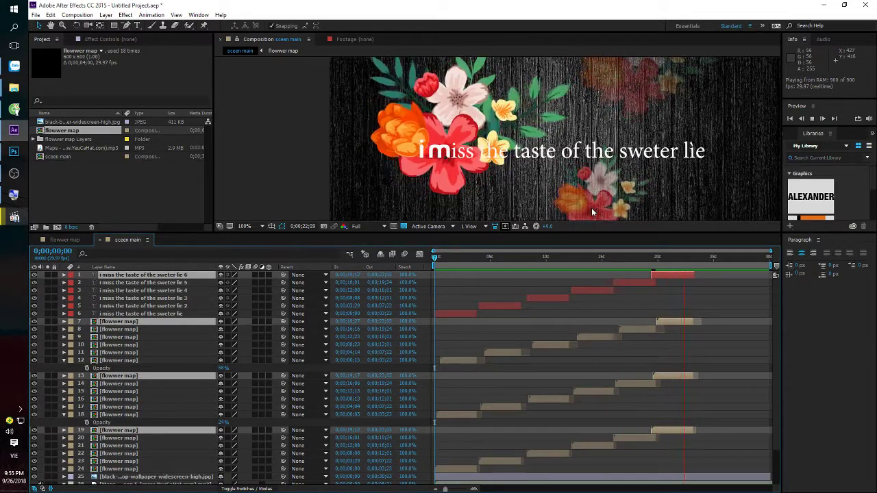
key("space")
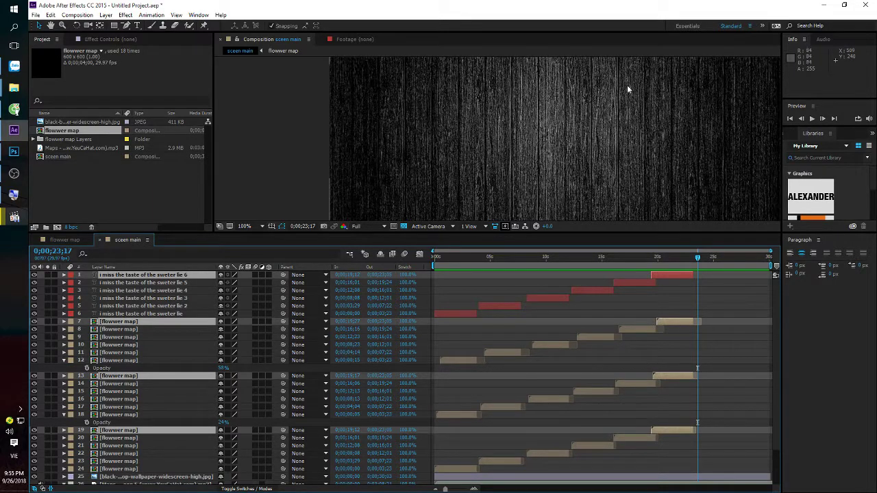
Select the 'bài 4 làm chủ layer' folder in Explorer, then return to After Effects at 0;00;16;23
left_click(825, 9)
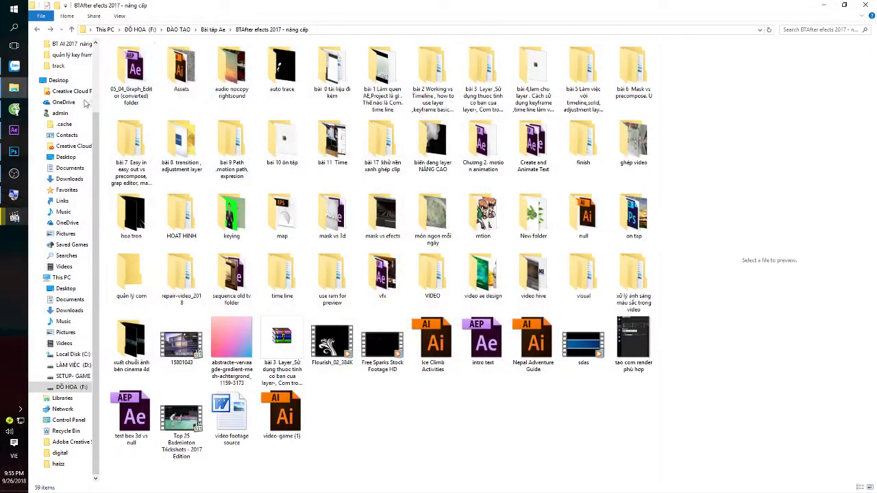
left_click(530, 72)
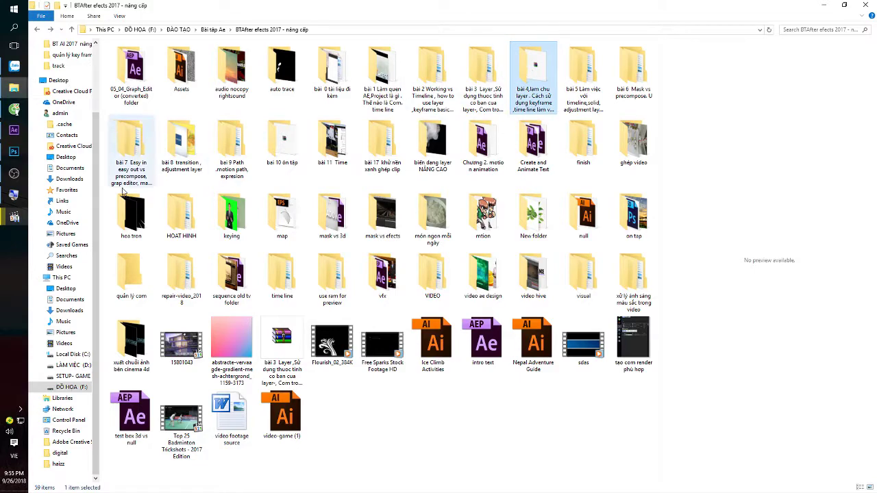
left_click(14, 152)
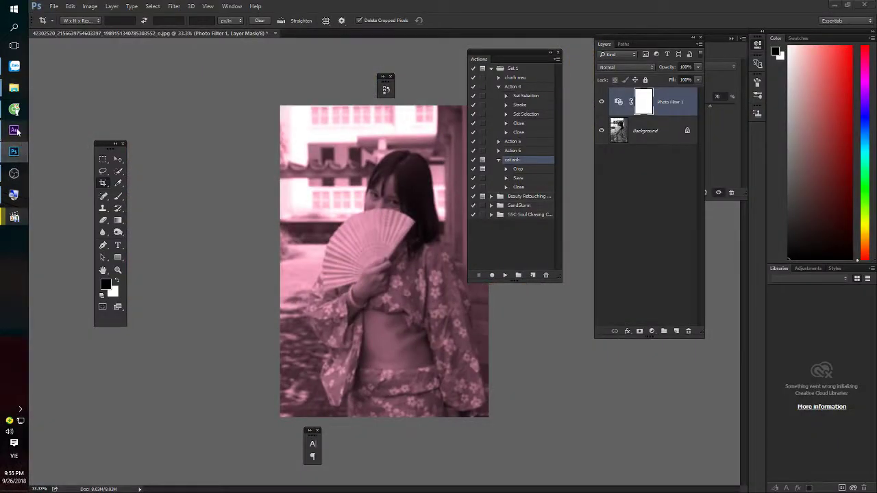
left_click(15, 130)
left_click_drag(651, 257, 621, 258)
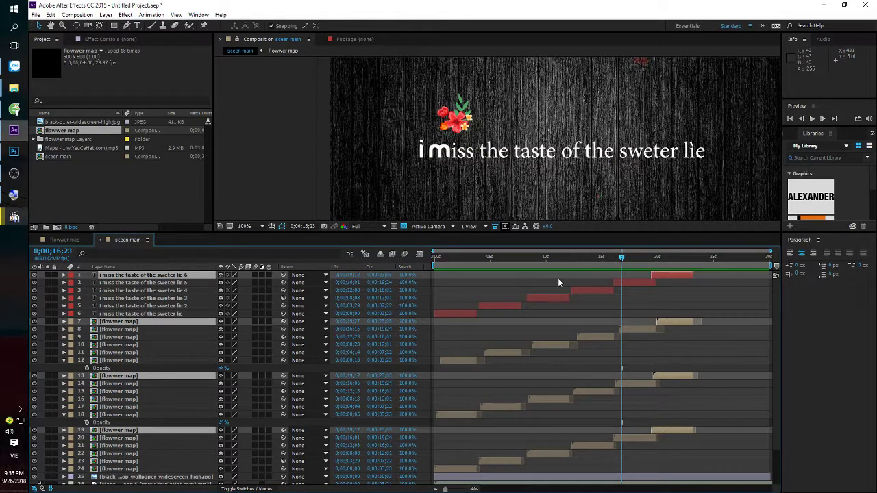
Shift the top lyric copy later so it starts at 0;00;19;28
left_click(452, 313)
left_click(494, 306)
left_click(549, 298)
left_click(591, 290)
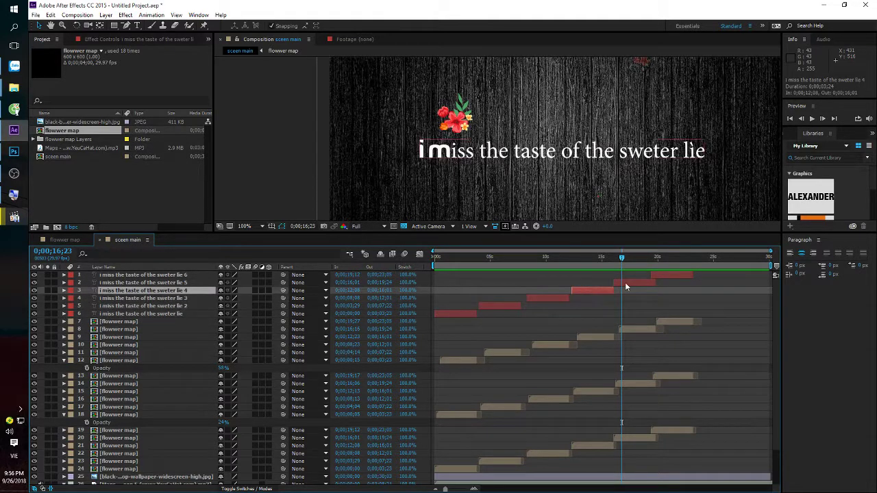
left_click(627, 282)
left_click(661, 274)
left_click_drag(661, 274, 663, 277)
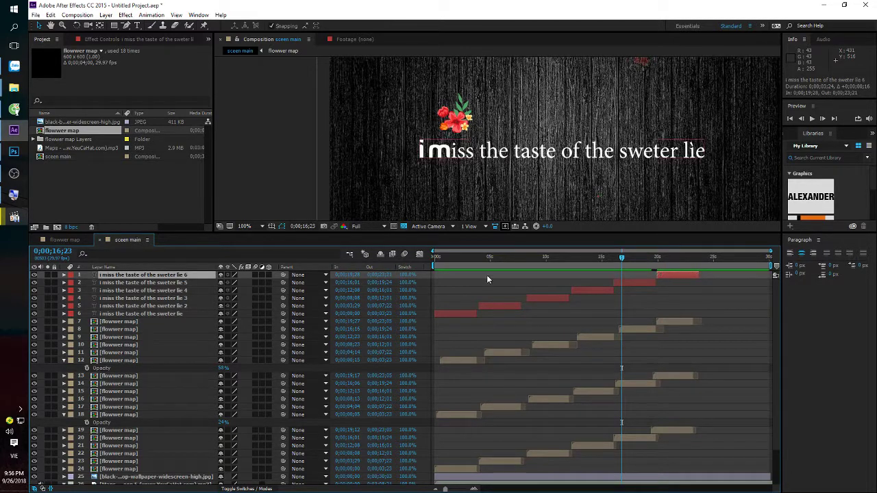
Check the lyric timing, settle the time at 0;00;22;23, and show Effects & Presets
left_click(571, 259)
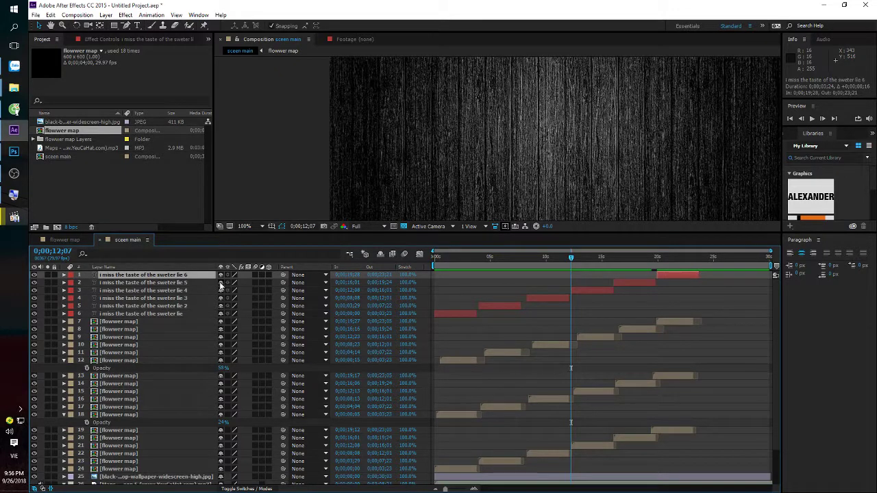
left_click(665, 259)
left_click(689, 259)
key("ctrl+5")
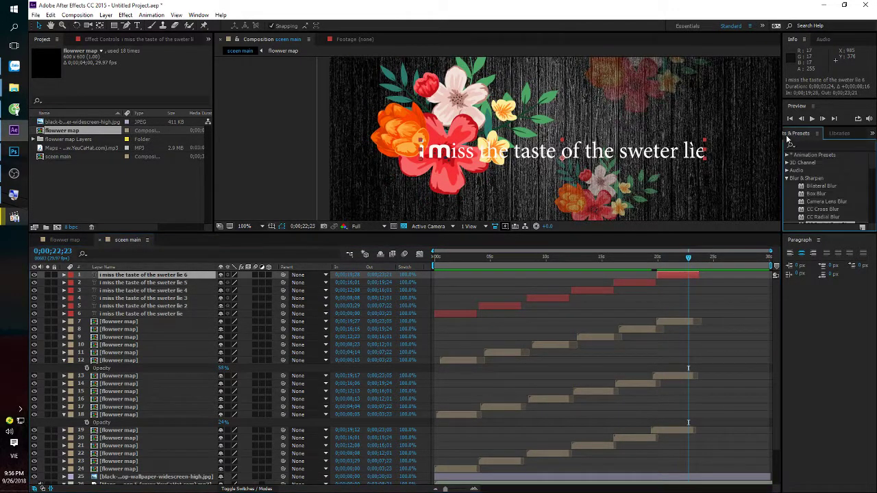
Browse recent effect searches, then try an Outer Glow layer style on the top lyric layer
left_click(806, 146)
left_click(789, 144)
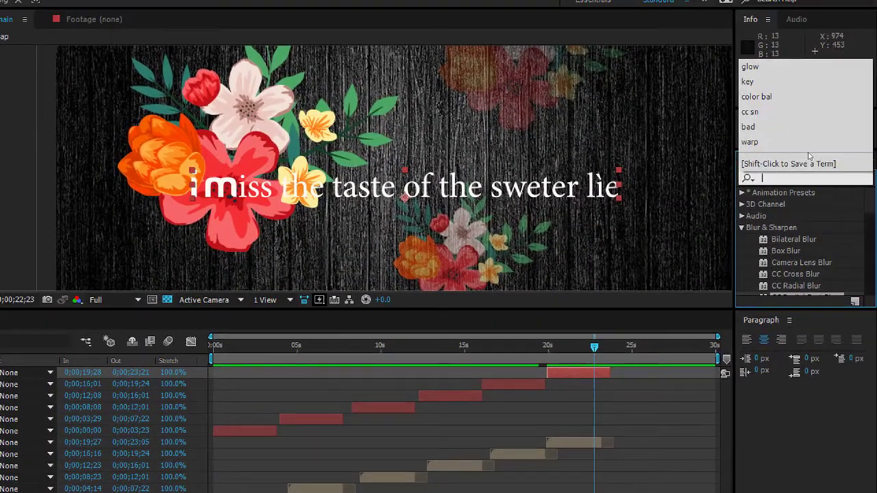
left_click(866, 135)
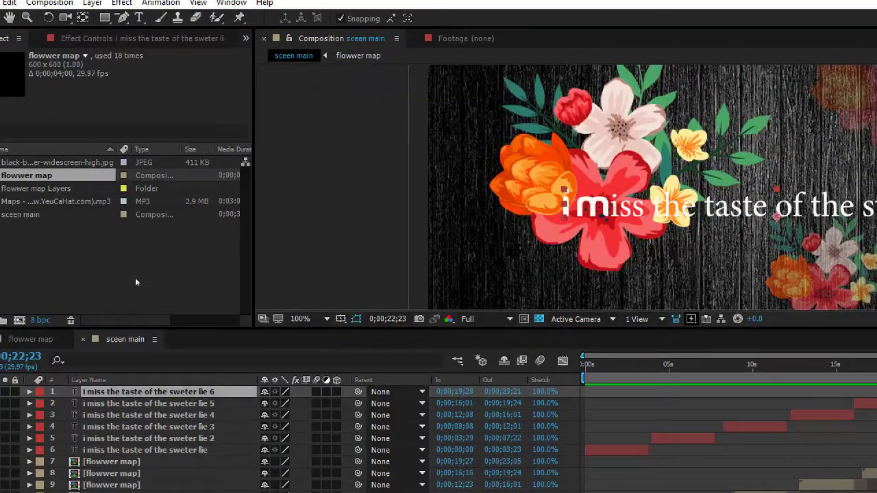
right_click(135, 283)
mouse_move(192, 355)
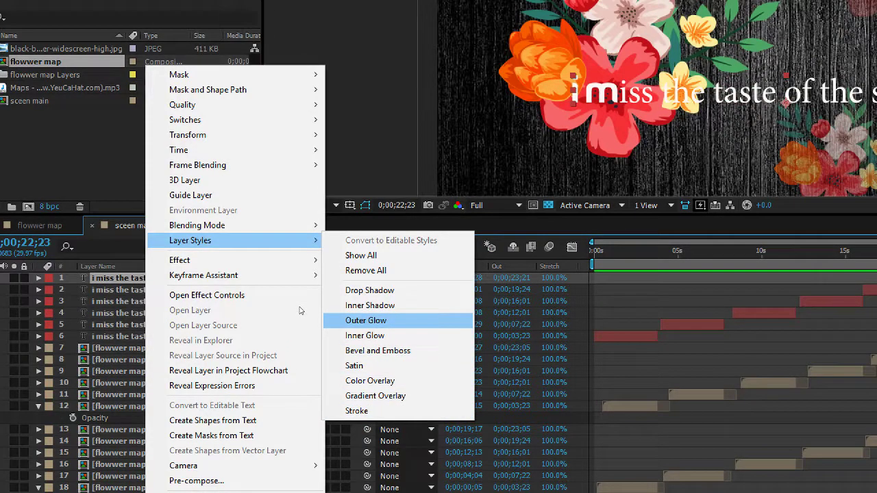
left_click(366, 321)
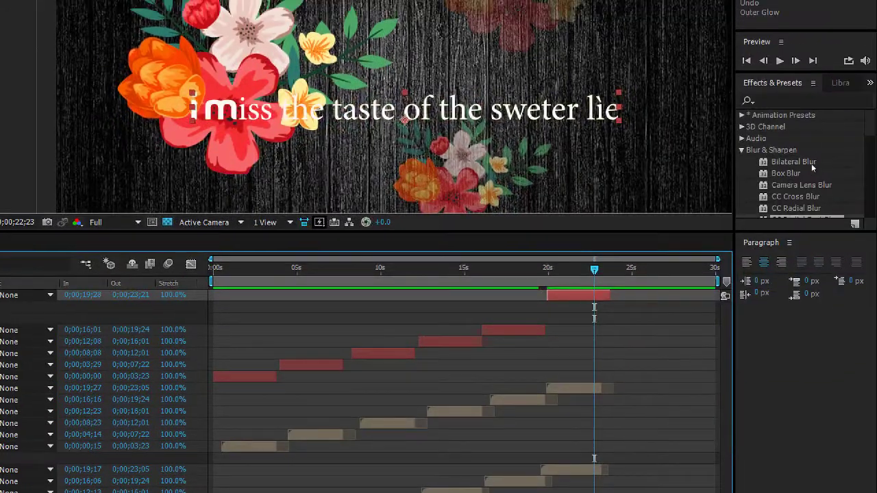
Search 'glow' and apply the Stylize > Glow effect to the top lyric layer
left_click(808, 100)
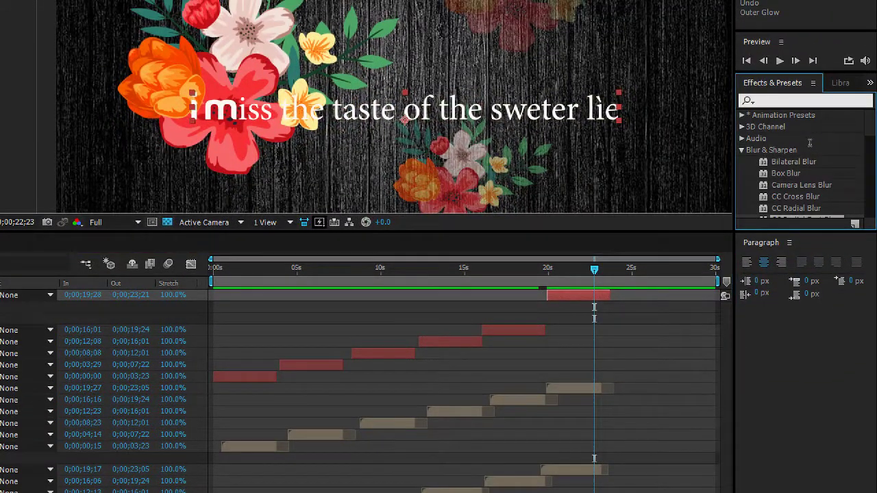
type("glow")
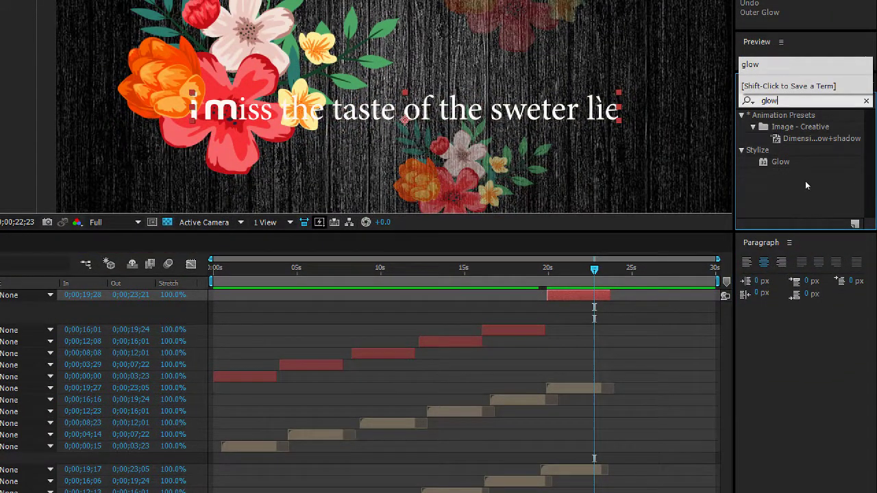
left_click_drag(780, 162, 559, 115)
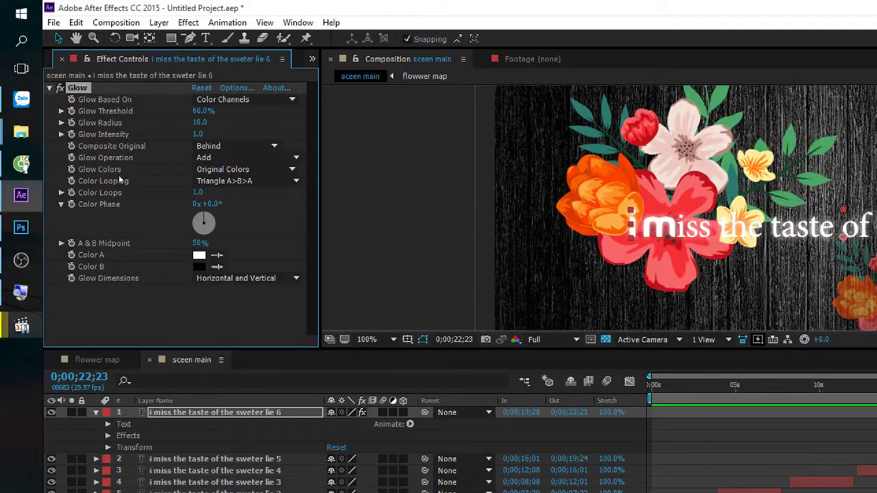
Set Glow Color B to cyan (hue 182, saturation 100, brightness 100) and Color A to FF00FF
left_click(198, 267)
type("A81616")
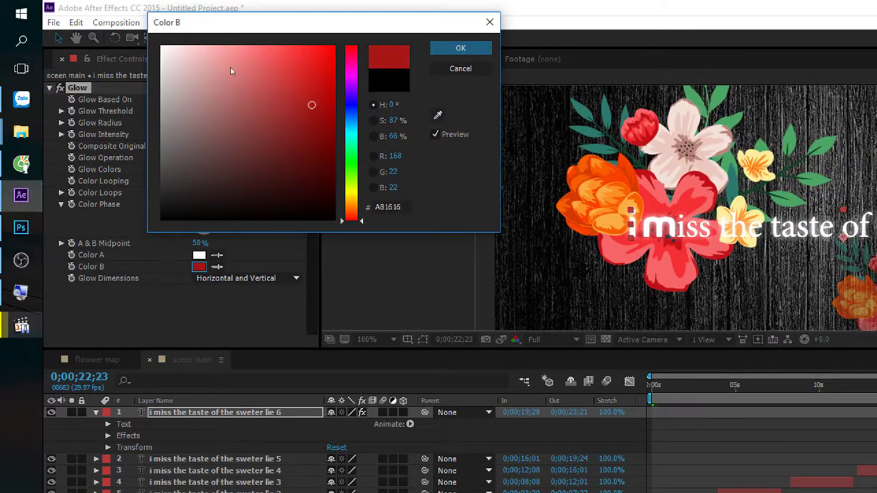
type("182")
key("Tab")
type("100")
key("Tab")
type("100")
key("Tab")
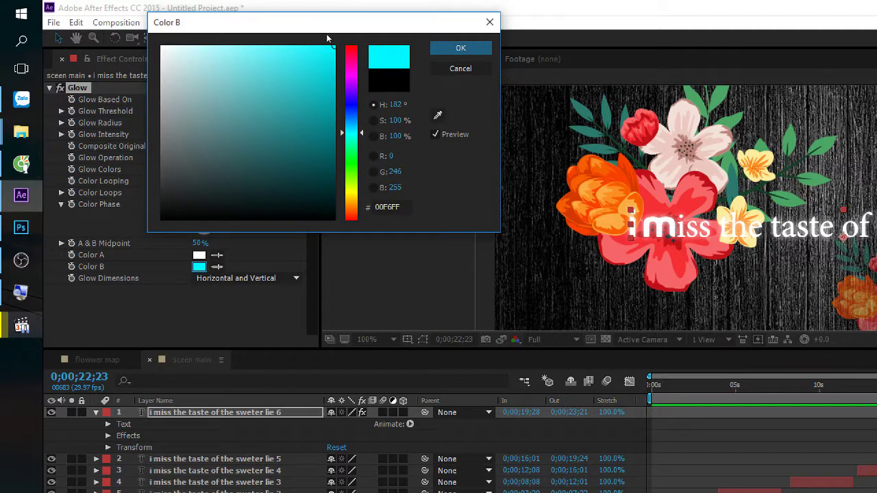
key("Return")
left_click(199, 255)
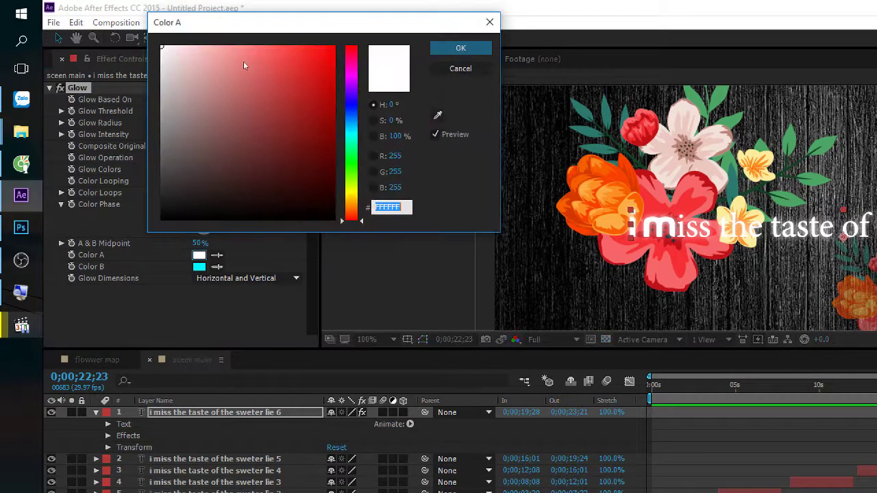
type("FF00FF")
key("Return")
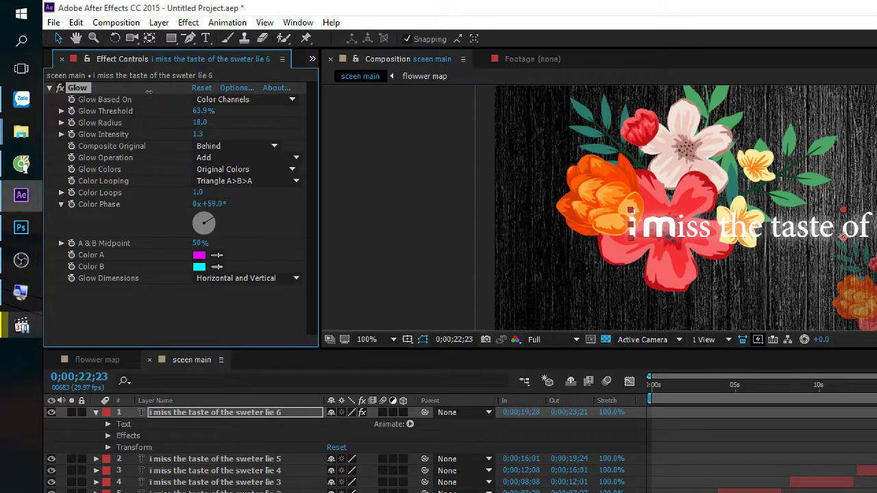
Switch Glow Colors to A & B Colors and preview the animation
left_click(226, 170)
left_click(148, 112)
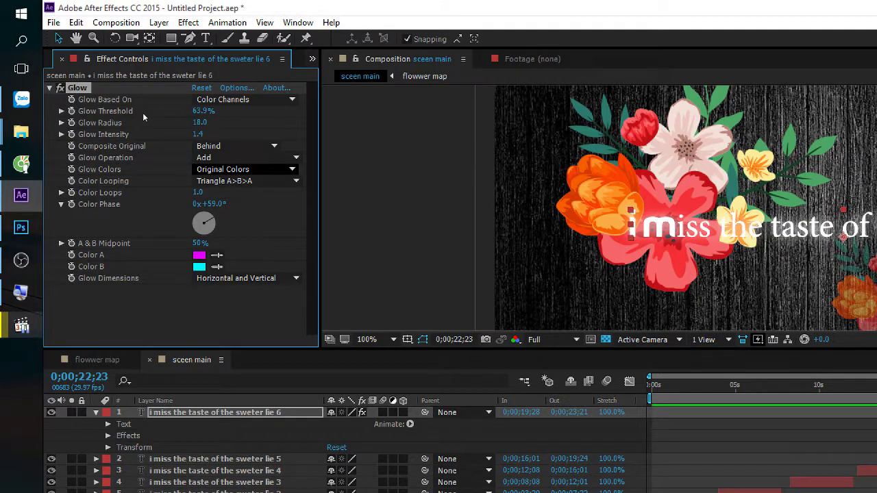
key("space")
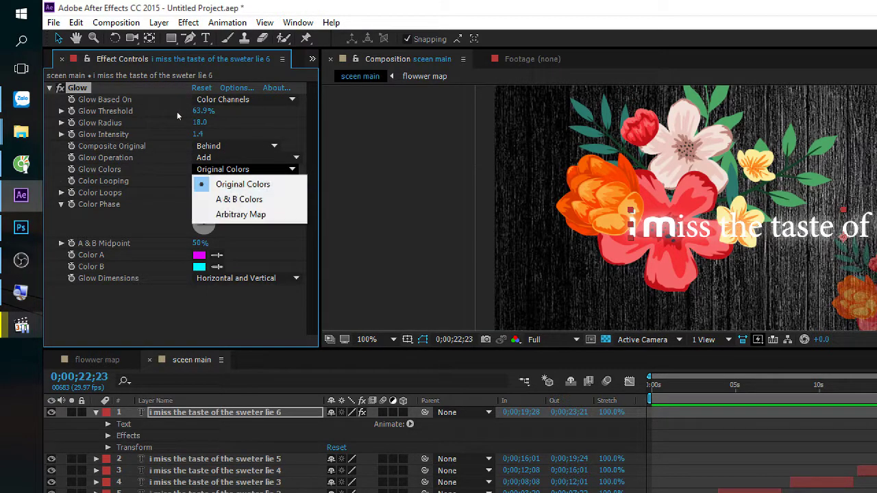
key("Down")
key("Return")
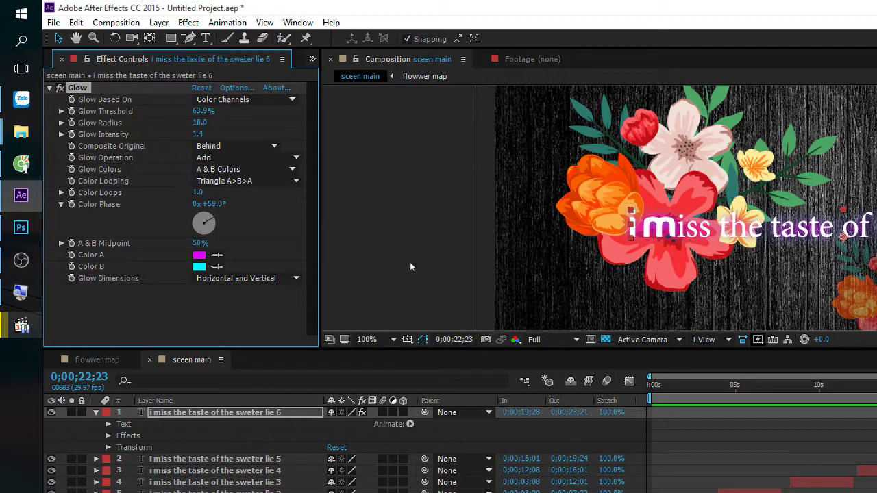
key("space")
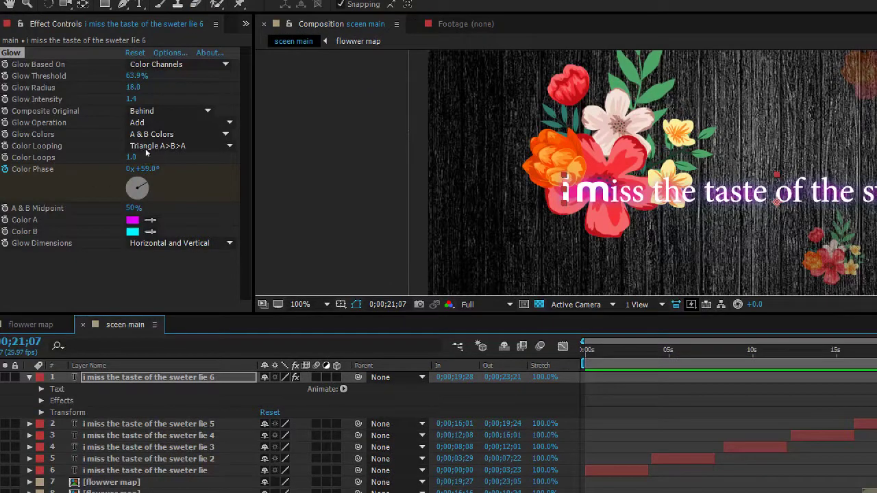
Rotate the Glow's Color Phase to cycle the magenta-cyan colours over time
left_click_drag(143, 151, 154, 150)
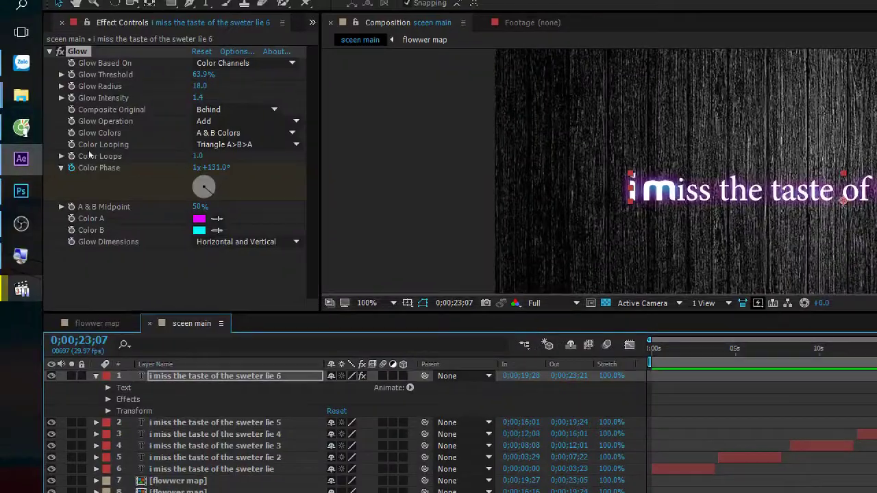
left_click_drag(88, 150, 130, 151)
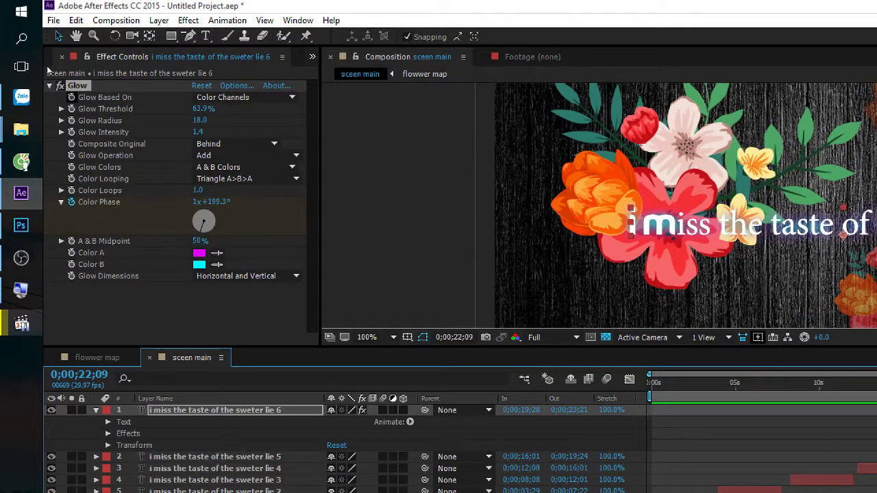
left_click(48, 117)
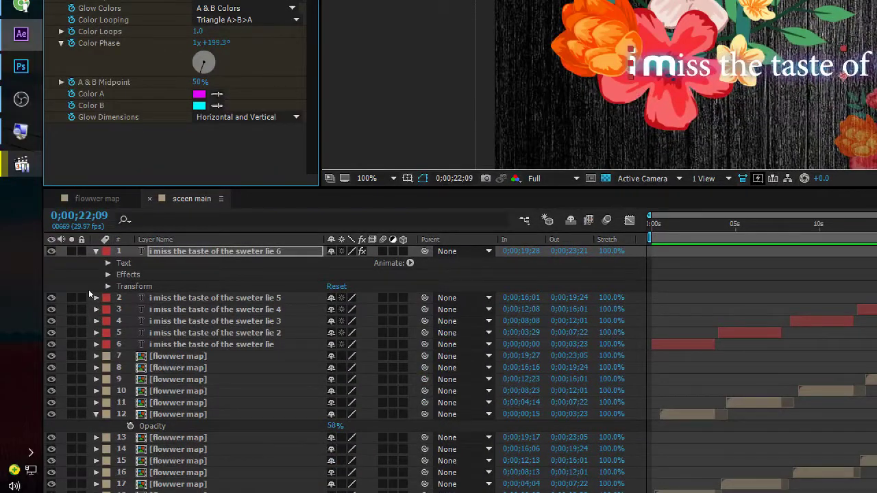
Select lyric layers 2 through 6 to receive the copied Glow effect
left_click(128, 274)
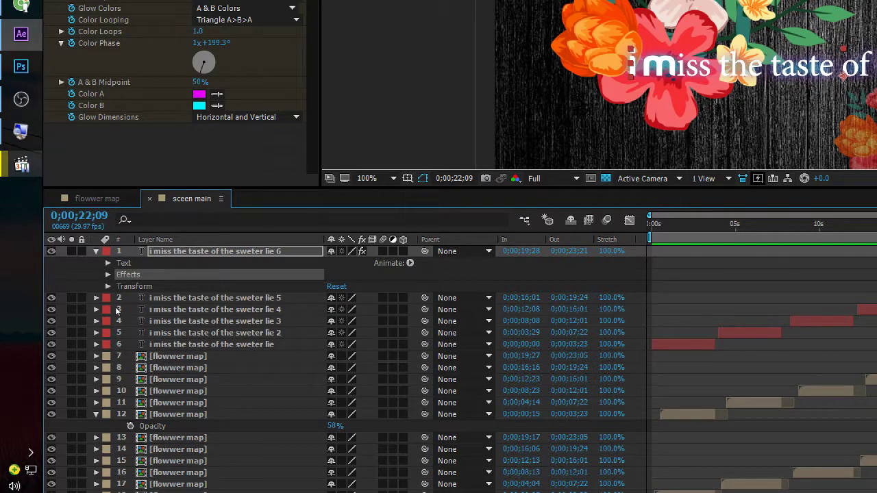
key("ctrl+Down")
left_click(117, 340, "shift")
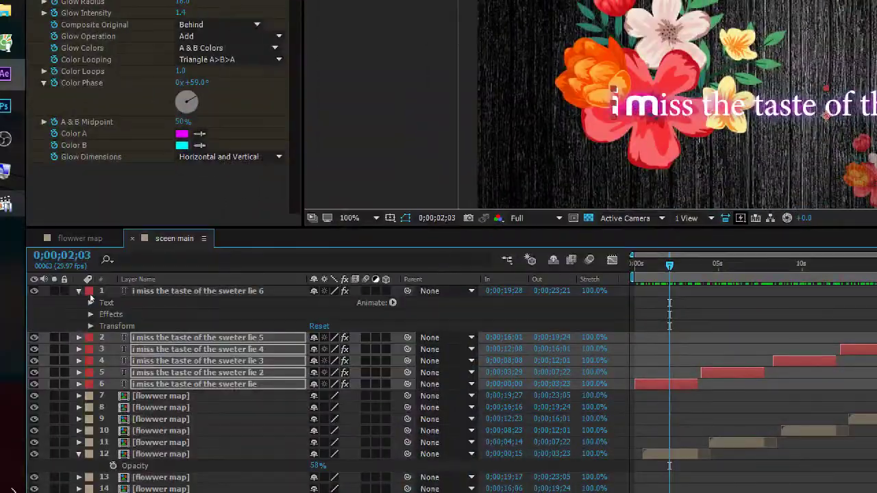
Reselect the top lyric layer, then view Adobe's workspaces, panels and viewers help page in Cốc Cốc
left_click(91, 291)
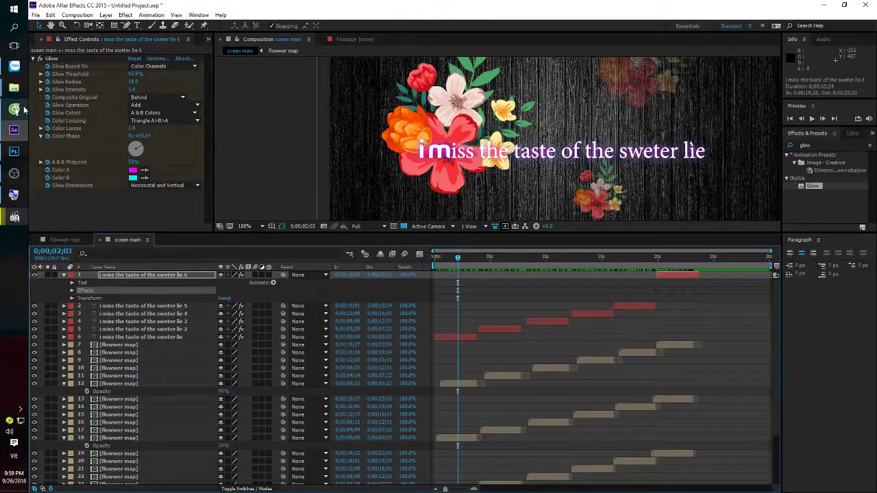
left_click(14, 110)
left_click(209, 6)
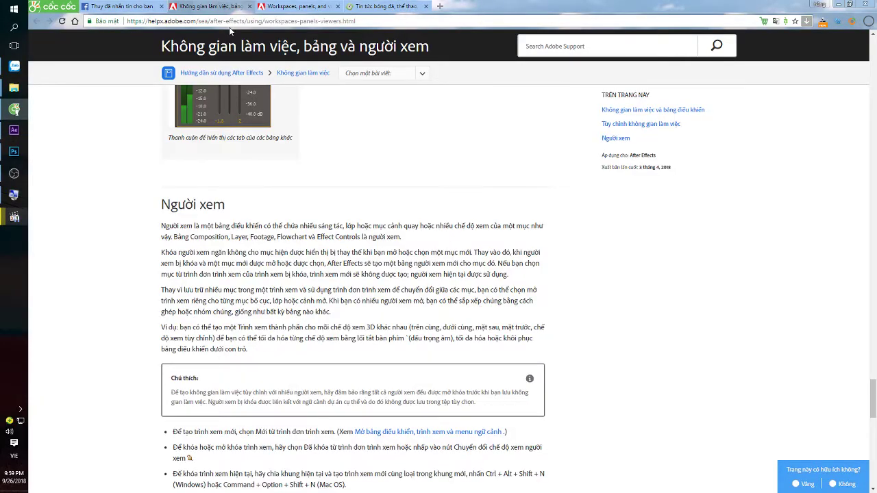